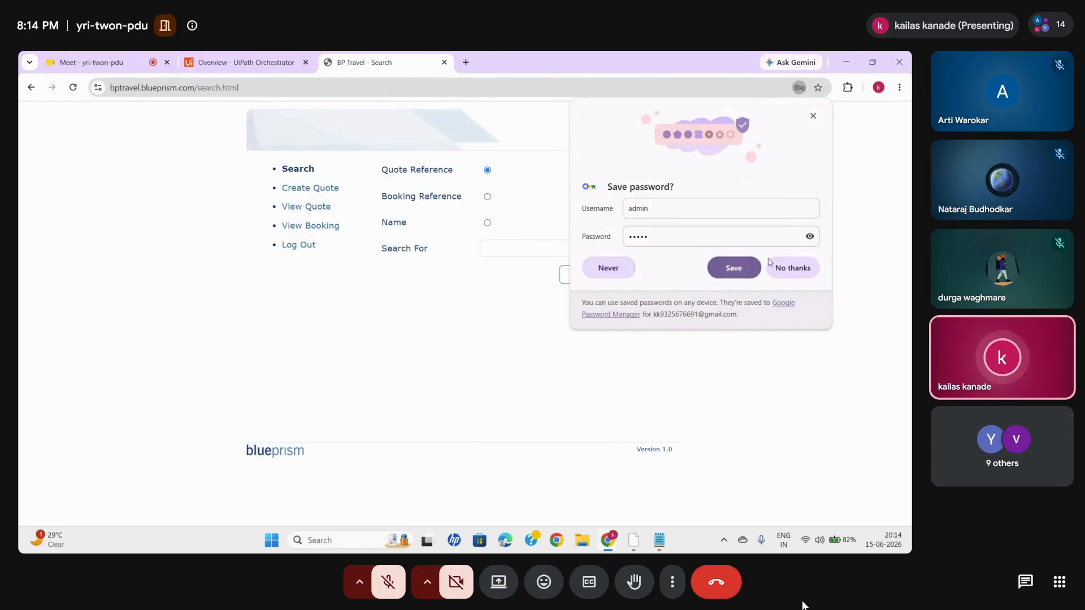
- Save the site login credentials in the browser and look through BP Travel's Create Quote and Search pages
{"action": "left_click", "coordinate": [727, 269]}
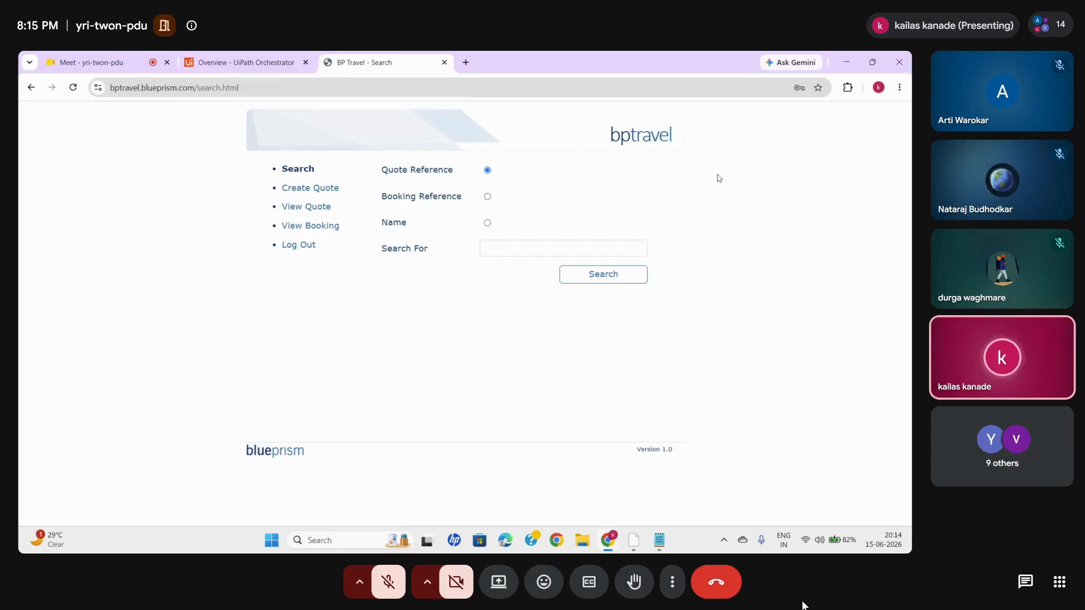
{"action": "left_click", "coordinate": [309, 190]}
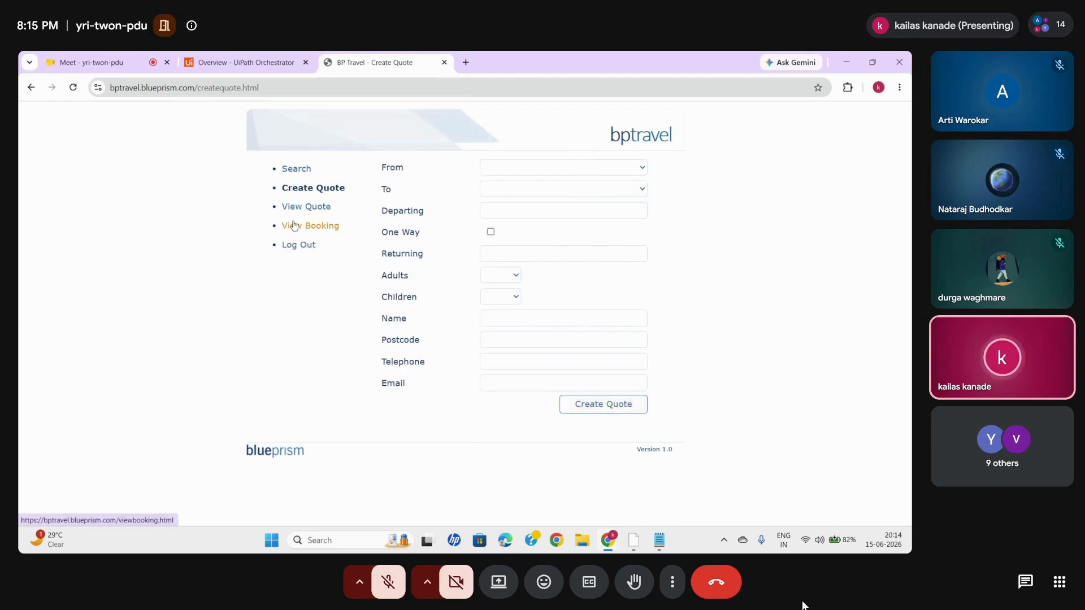
{"action": "left_click", "coordinate": [309, 207]}
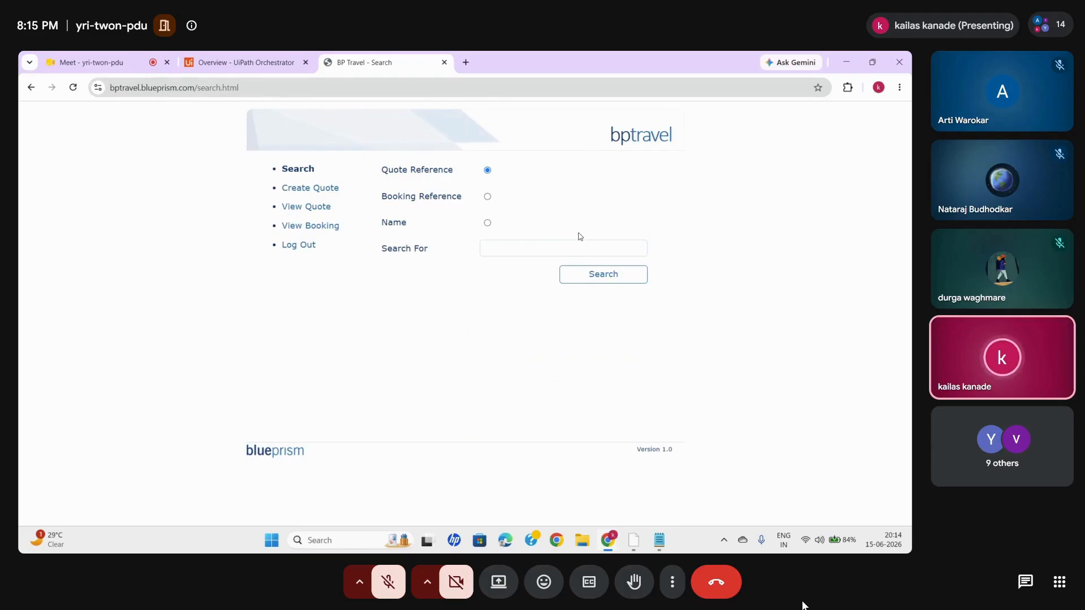
{"action": "left_click", "coordinate": [317, 192]}
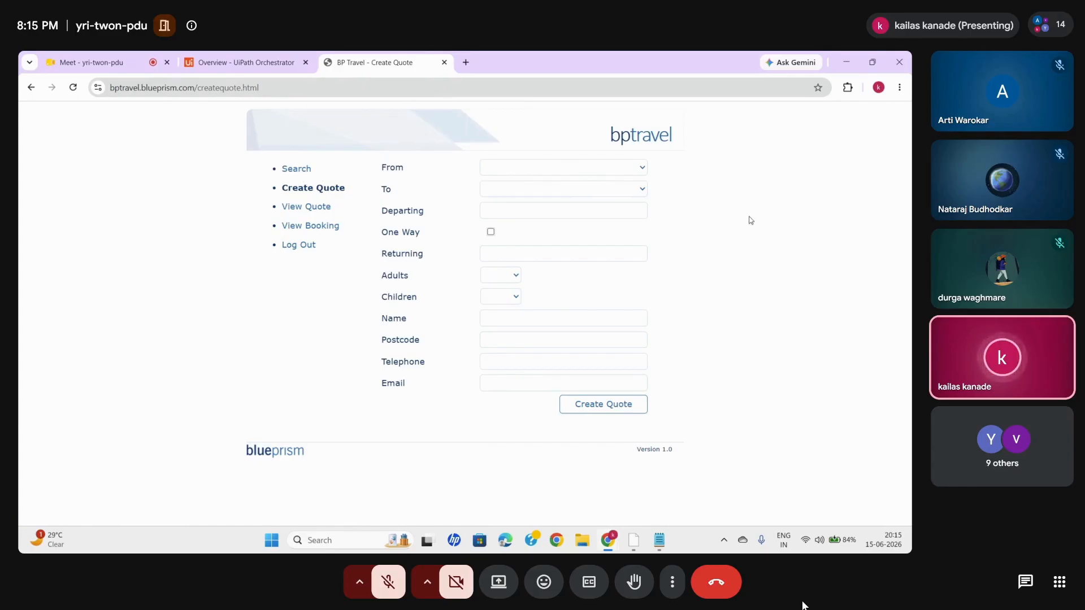
{"action": "left_click", "coordinate": [297, 170]}
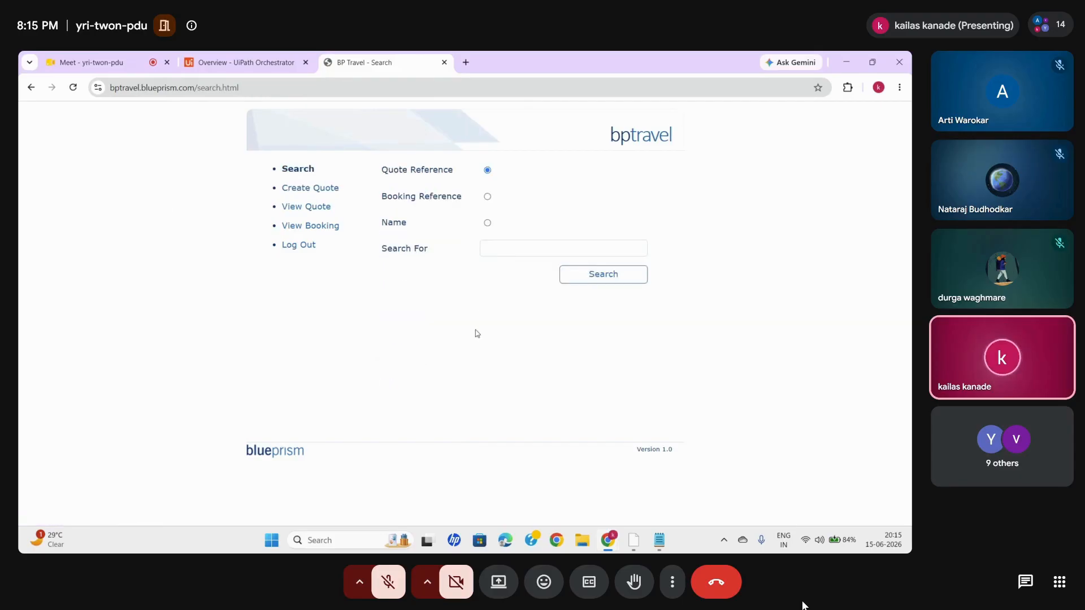
{"action": "mouse_move", "coordinate": [635, 543]}
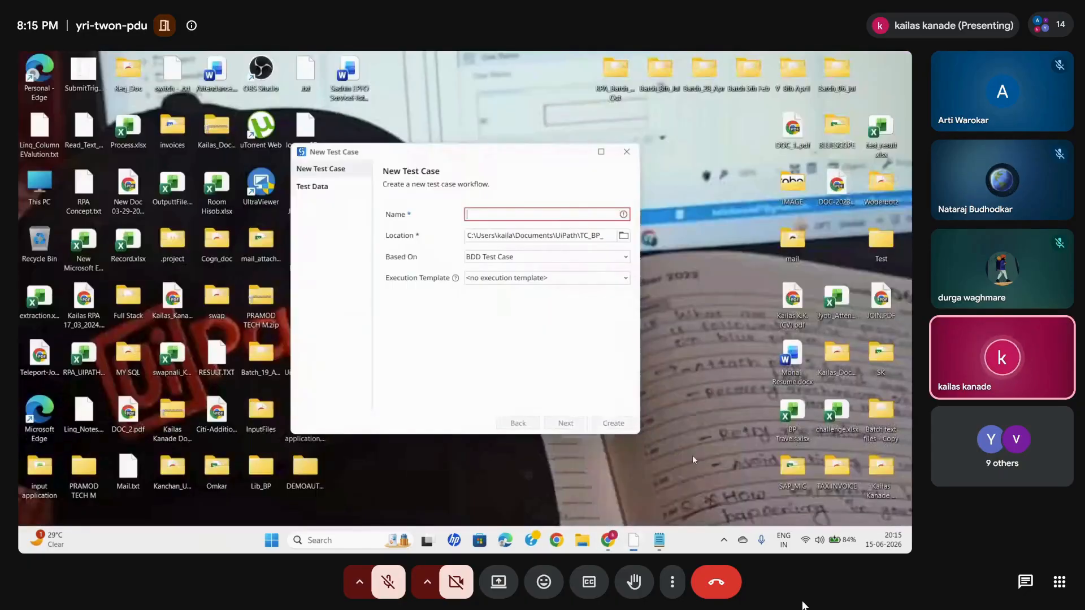
{"action": "left_click", "coordinate": [693, 455]}
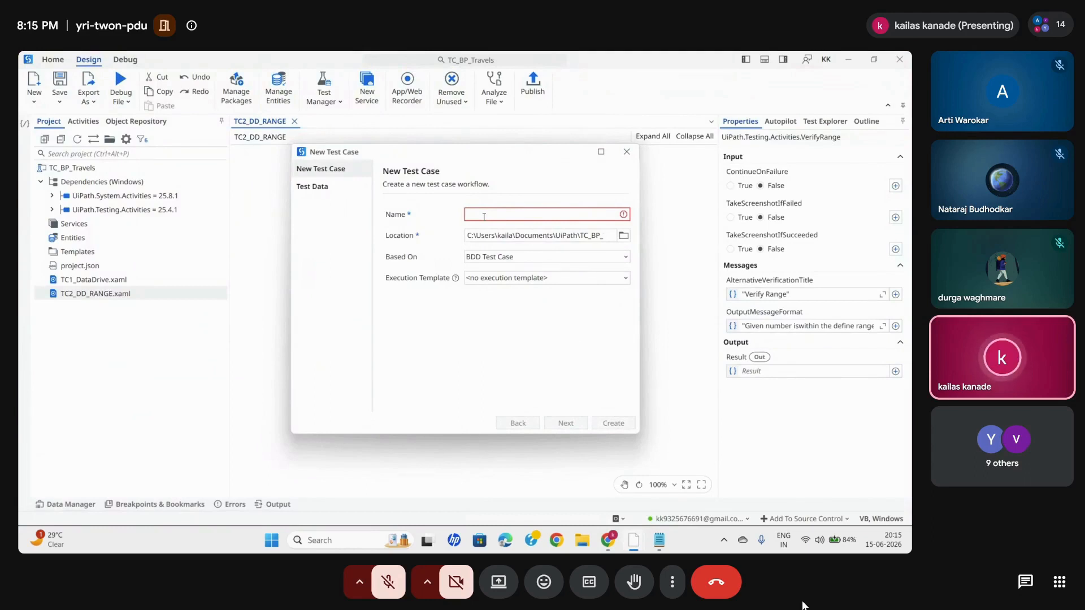
{"action": "type", "text": "Logi"}
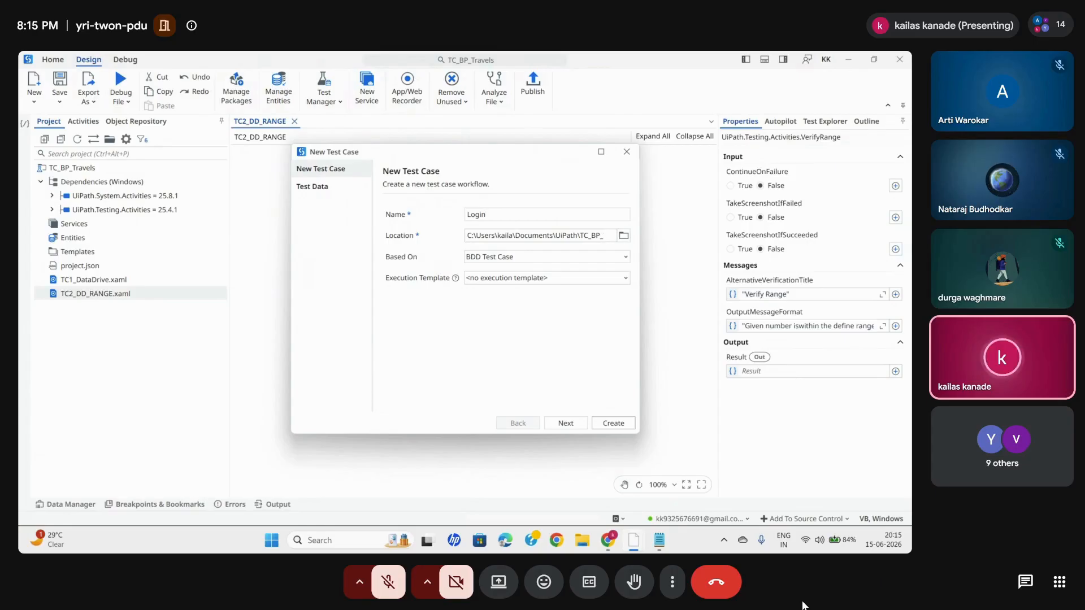
{"action": "type", "text": "n"}
{"action": "key", "text": "BackSpace"}
{"action": "key", "text": "BackSpace"}
{"action": "key", "text": "BackSpace"}
{"action": "key", "text": "BackSpace"}
{"action": "key", "text": "BackSpace"}
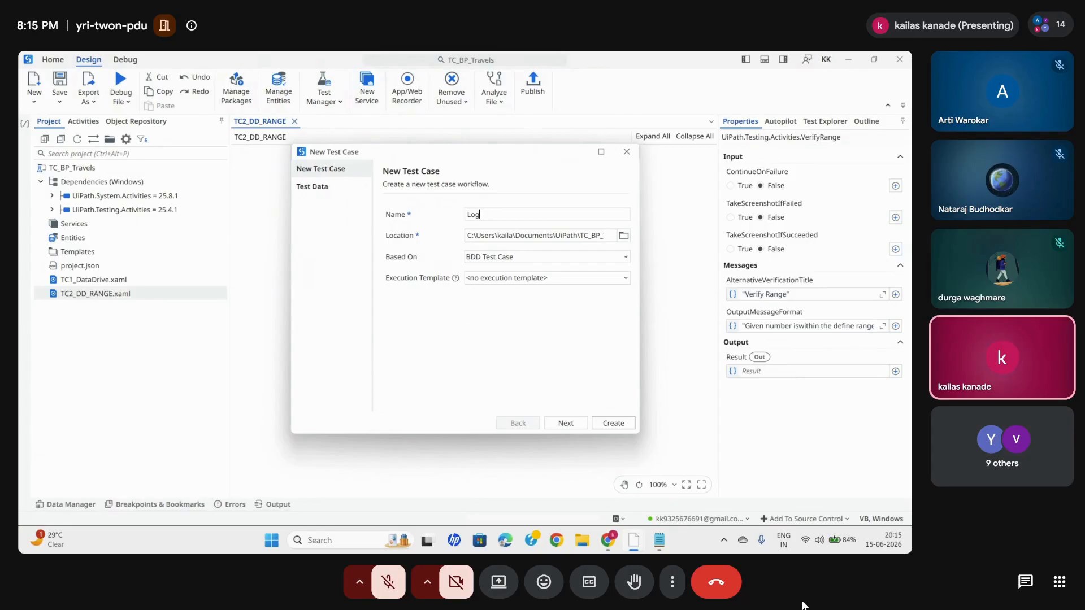
{"action": "type", "text": "TC_BP"}
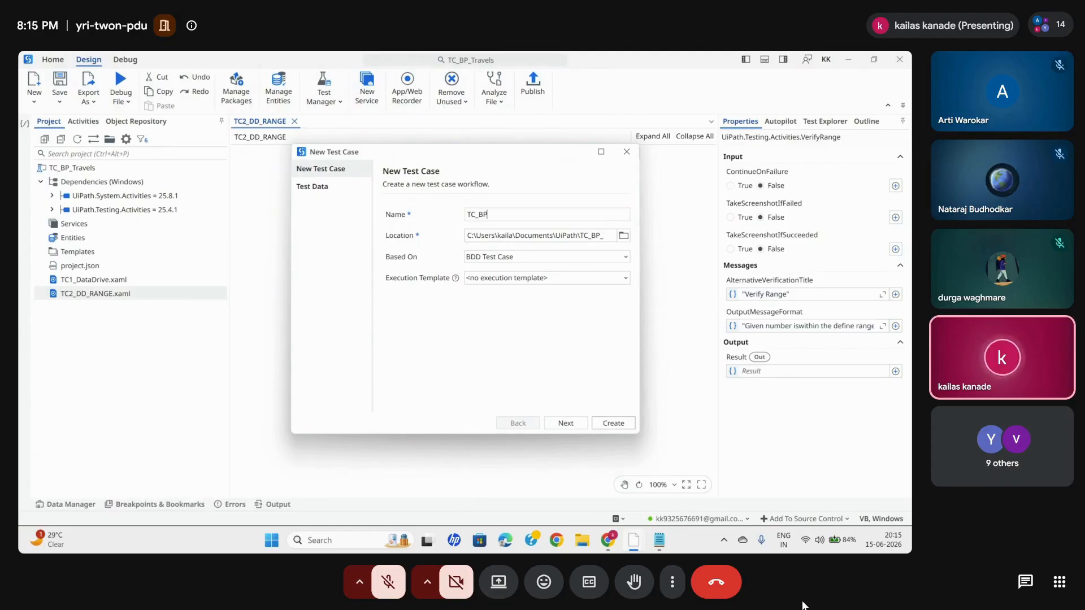
{"action": "type", "text": "_Login"}
{"action": "left_click", "coordinate": [624, 153]}
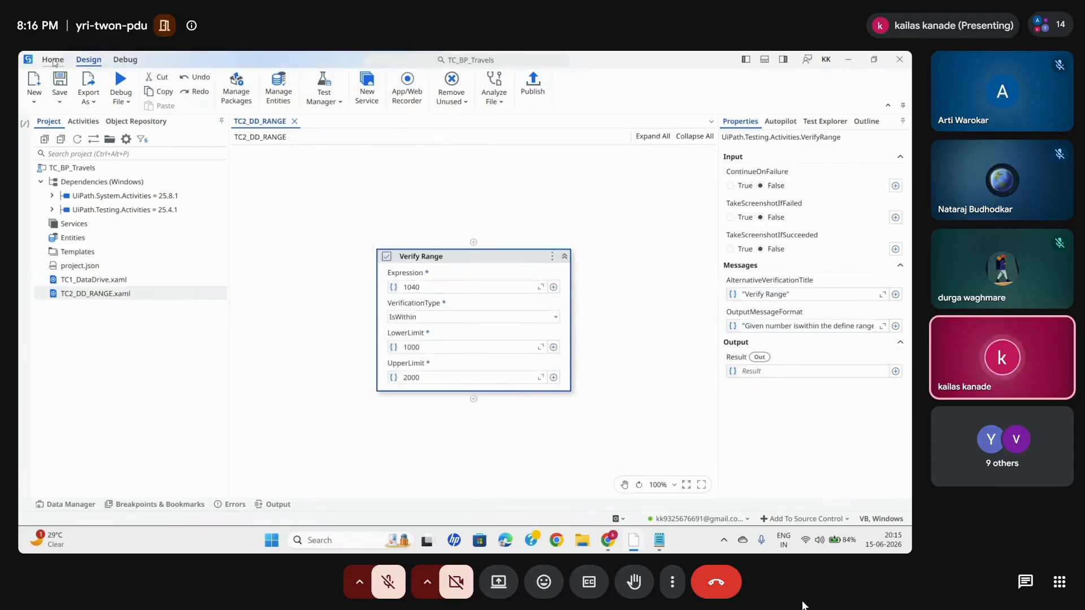
- In UiPath Studio, create a blank test automation project named TC_BPTRAVELS and fill in its description
{"action": "left_click", "coordinate": [54, 61]}
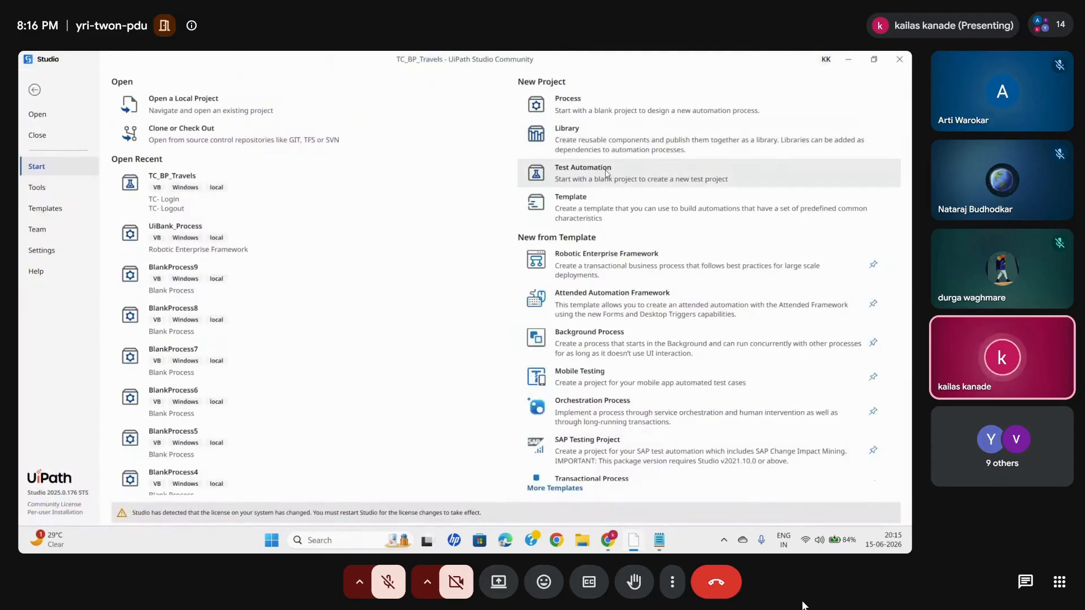
{"action": "left_click", "coordinate": [606, 173]}
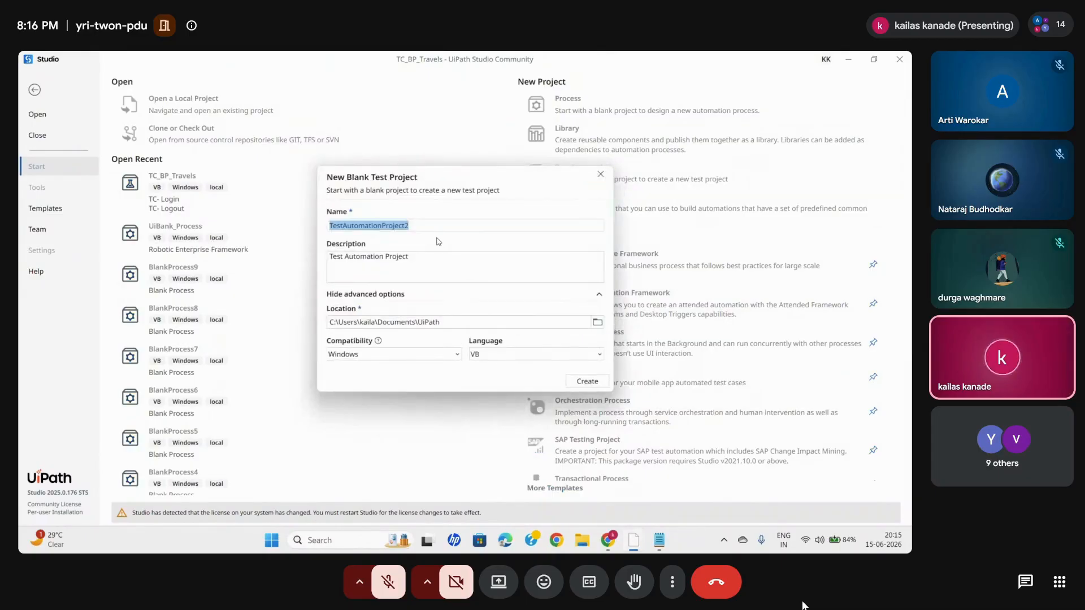
{"action": "key", "text": "BackSpace"}
{"action": "type", "text": "BP_"}
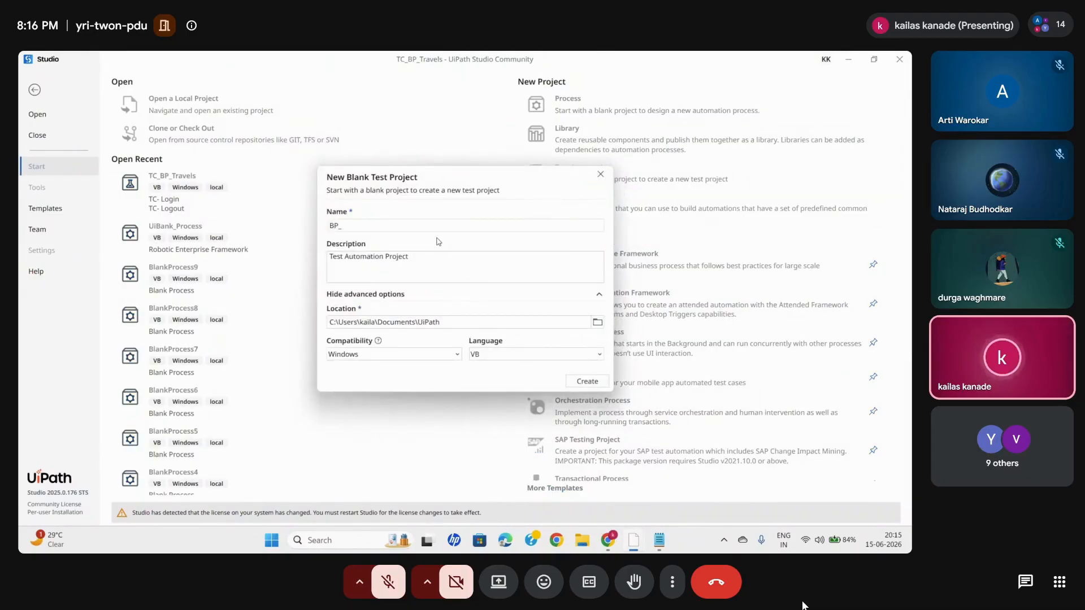
{"action": "key", "text": "BackSpace"}
{"action": "key", "text": "BackSpace"}
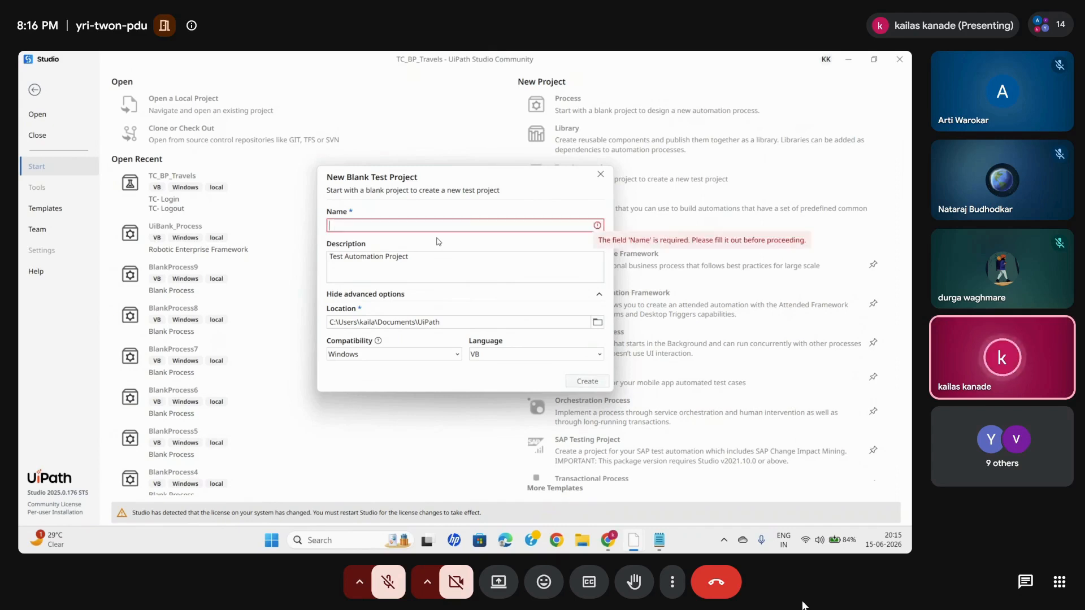
{"action": "type", "text": "TC_BP"}
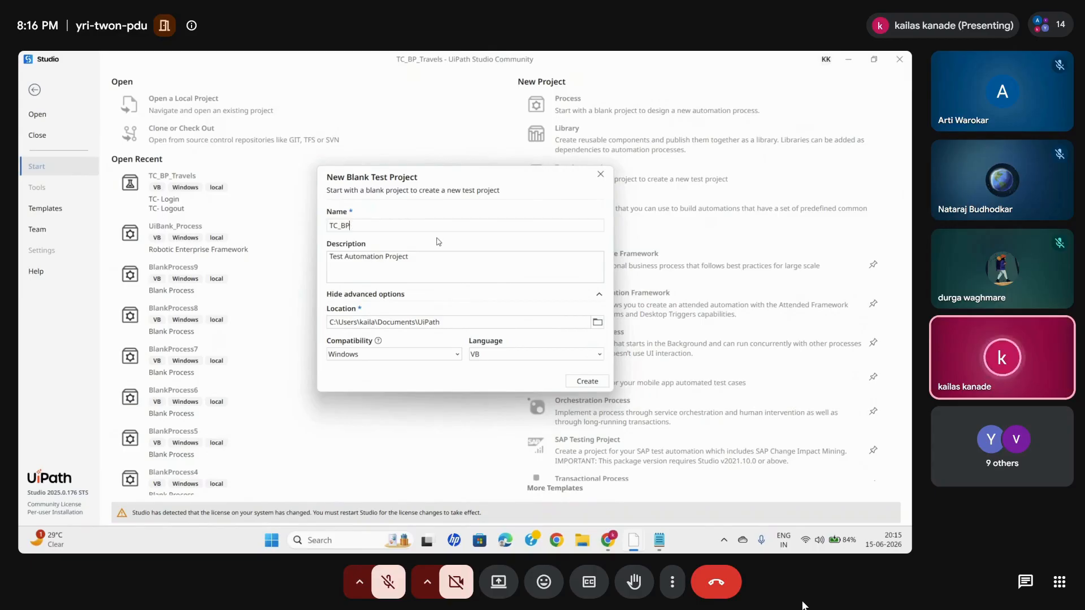
{"action": "type", "text": "TRAVELS"}
{"action": "left_click", "coordinate": [371, 271]}
{"action": "type", "text": "tion Project"}
{"action": "left_click", "coordinate": [587, 382]}
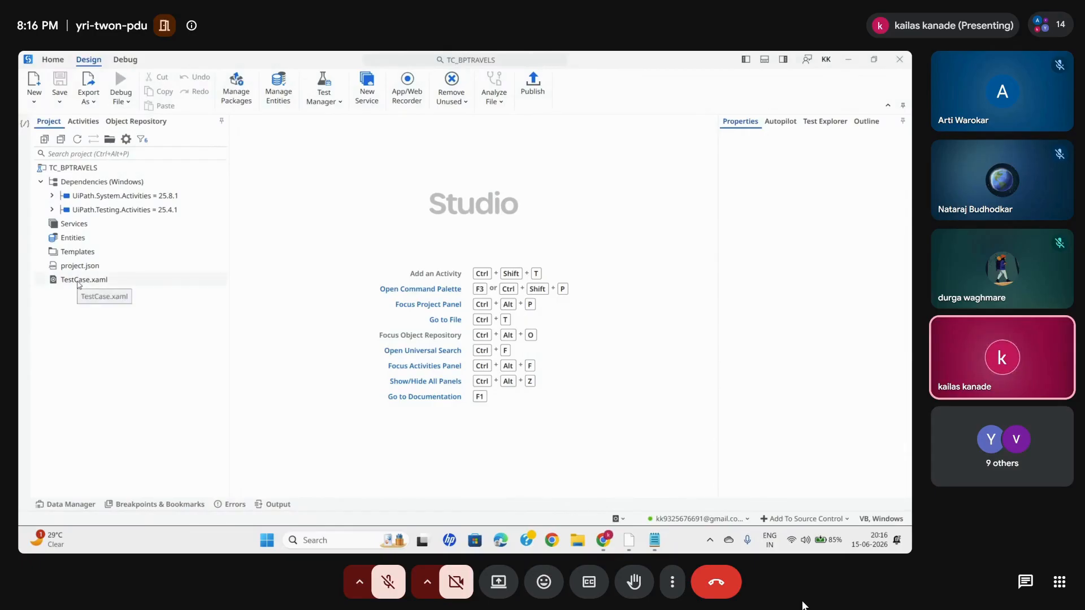
- Open the project's TestCase.xaml file and rename it to TC_BP_LOGIN
{"action": "double_click", "coordinate": [78, 280]}
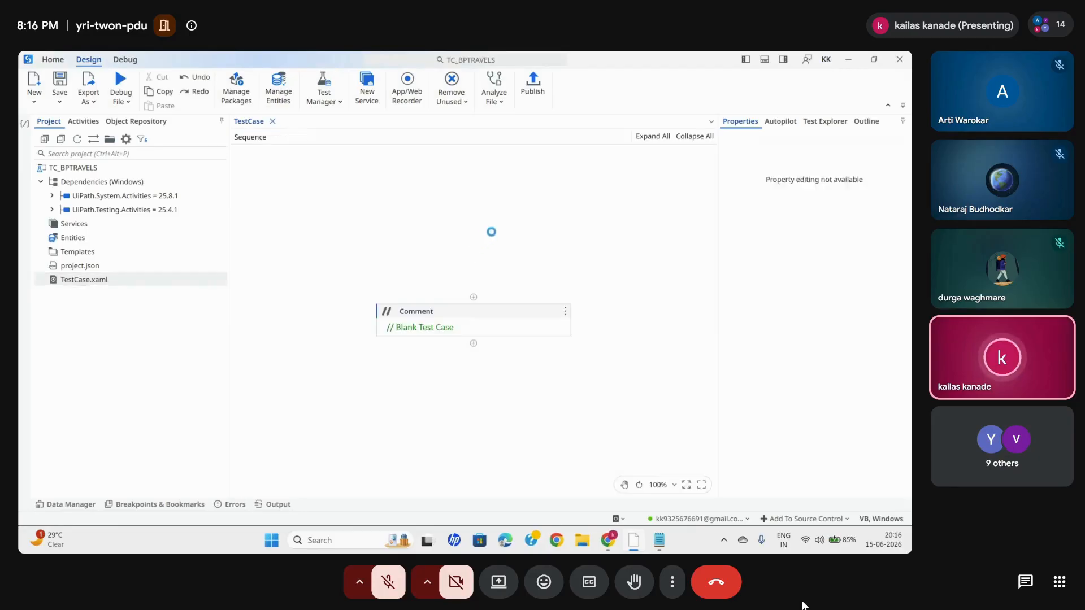
{"action": "right_click", "coordinate": [75, 283]}
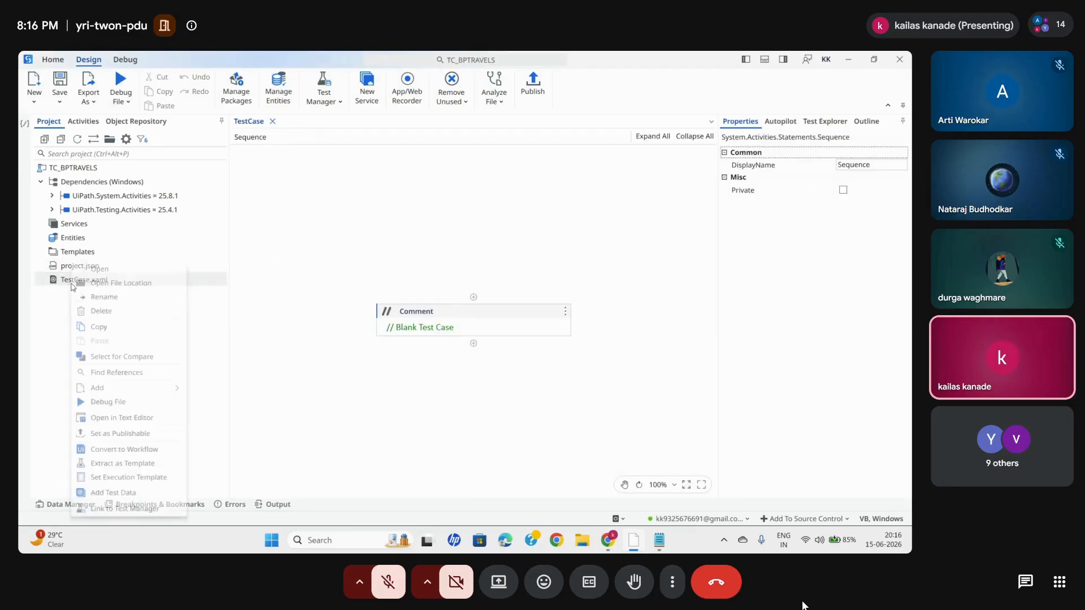
{"action": "left_click", "coordinate": [104, 297]}
{"action": "key", "text": "BackSpace"}
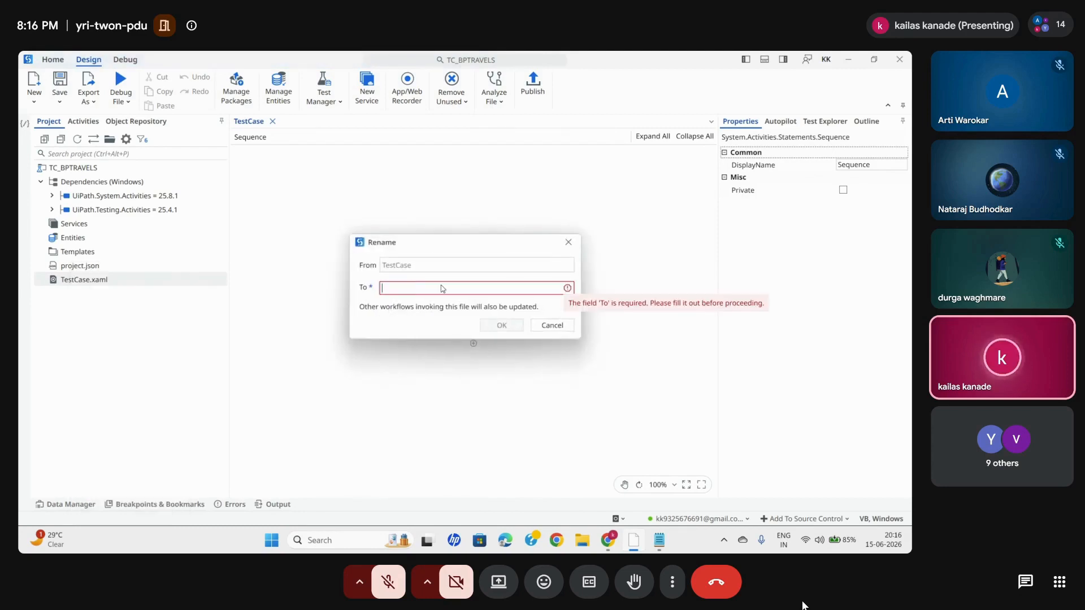
{"action": "type", "text": "BP_LOGIN"}
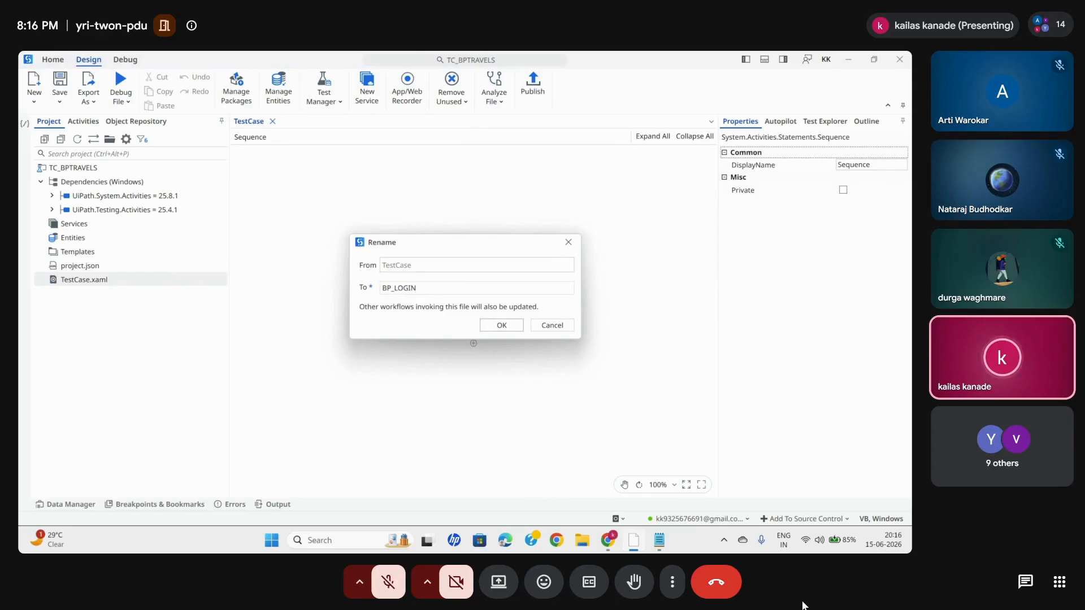
{"action": "type", "text": "TC"}
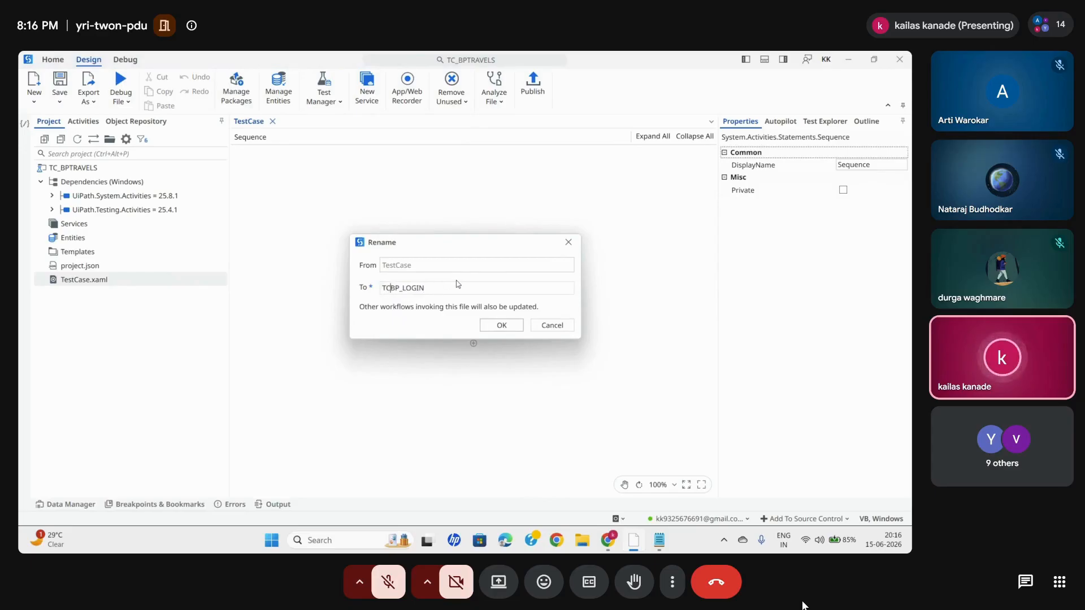
{"action": "type", "text": "_"}
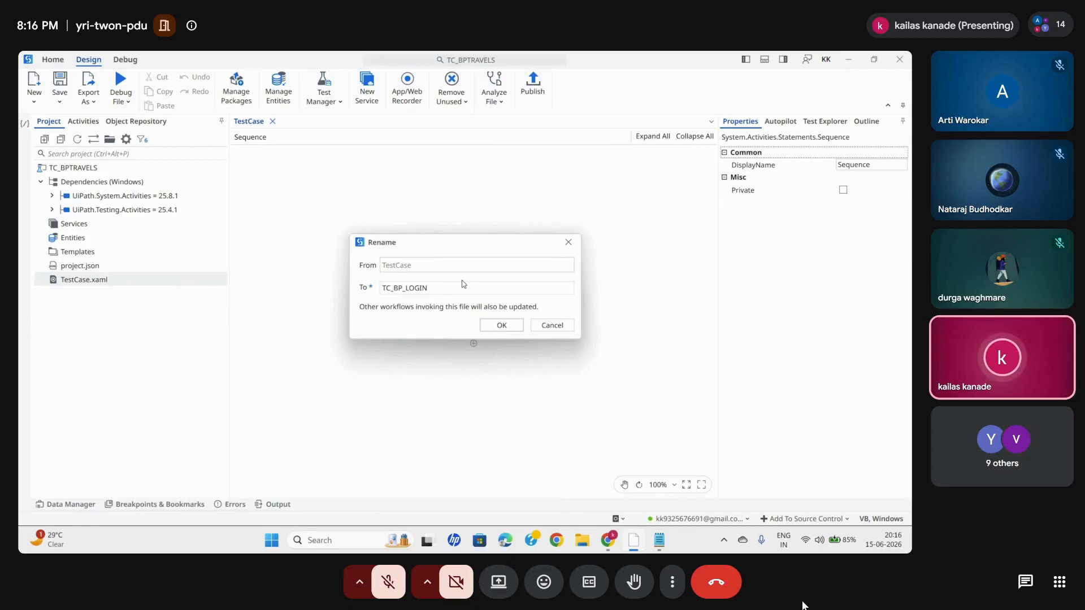
{"action": "left_click", "coordinate": [501, 325]}
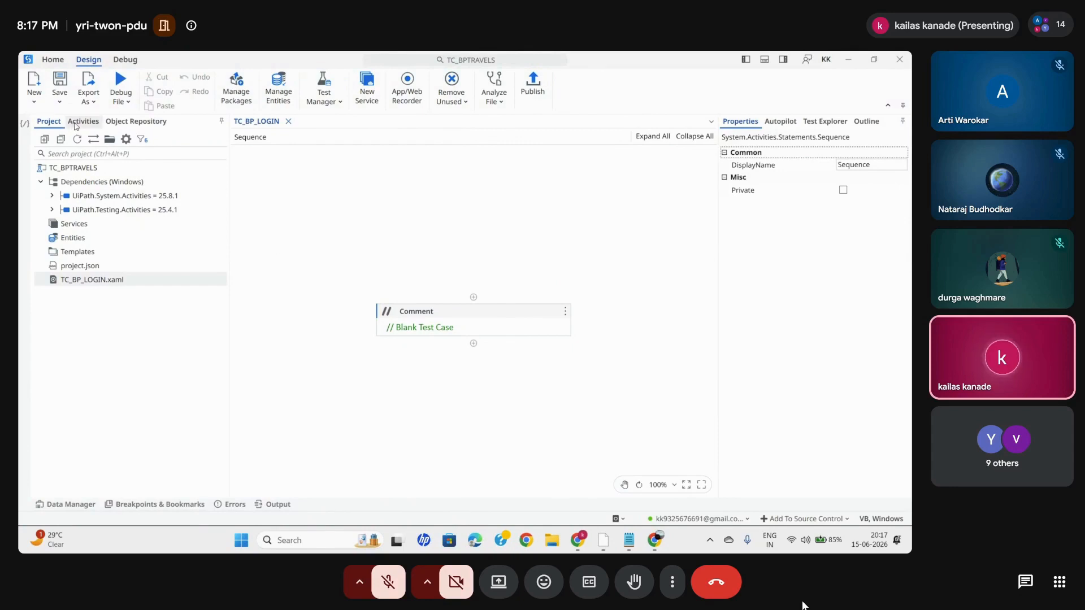
{"action": "left_click", "coordinate": [82, 121]}
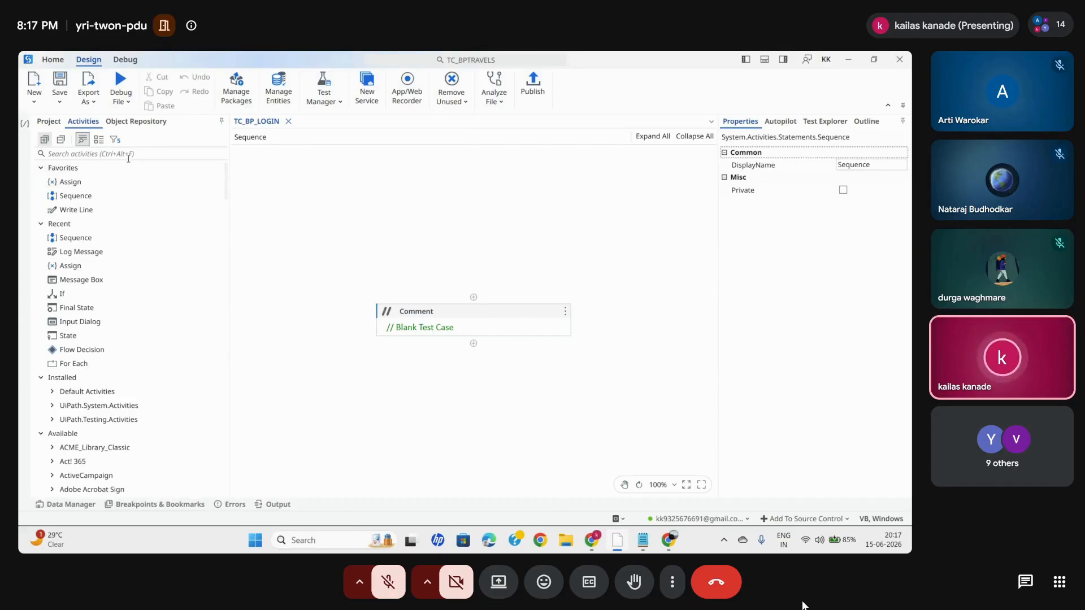
{"action": "left_click", "coordinate": [48, 121]}
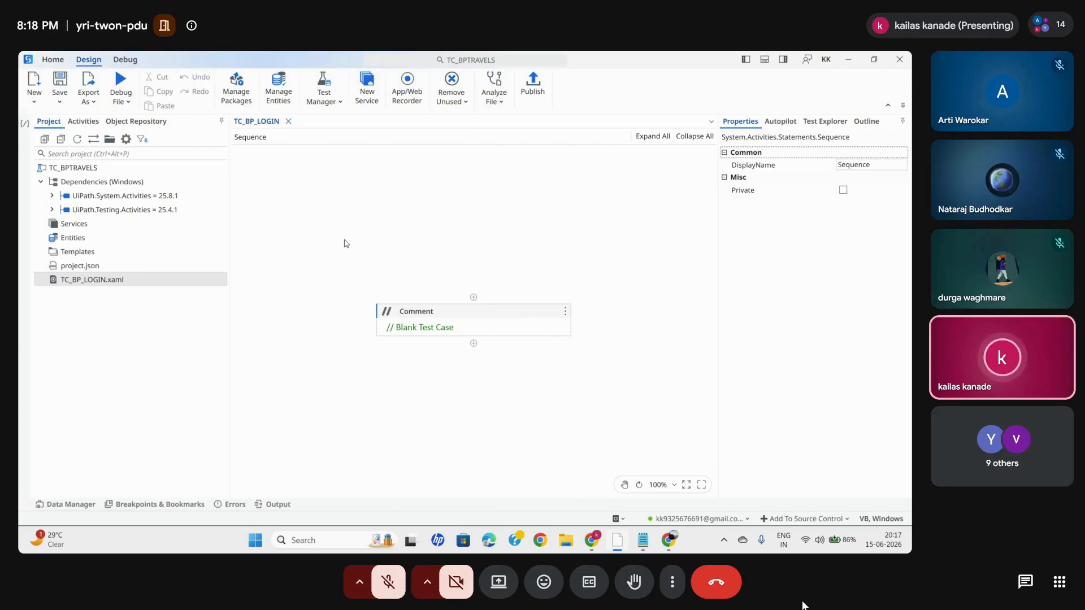
- Search all packages for UIAUT and install UiPath.UIAutomation.Activities version 25.10.33, saving it to the project dependencies
{"action": "left_click", "coordinate": [238, 96]}
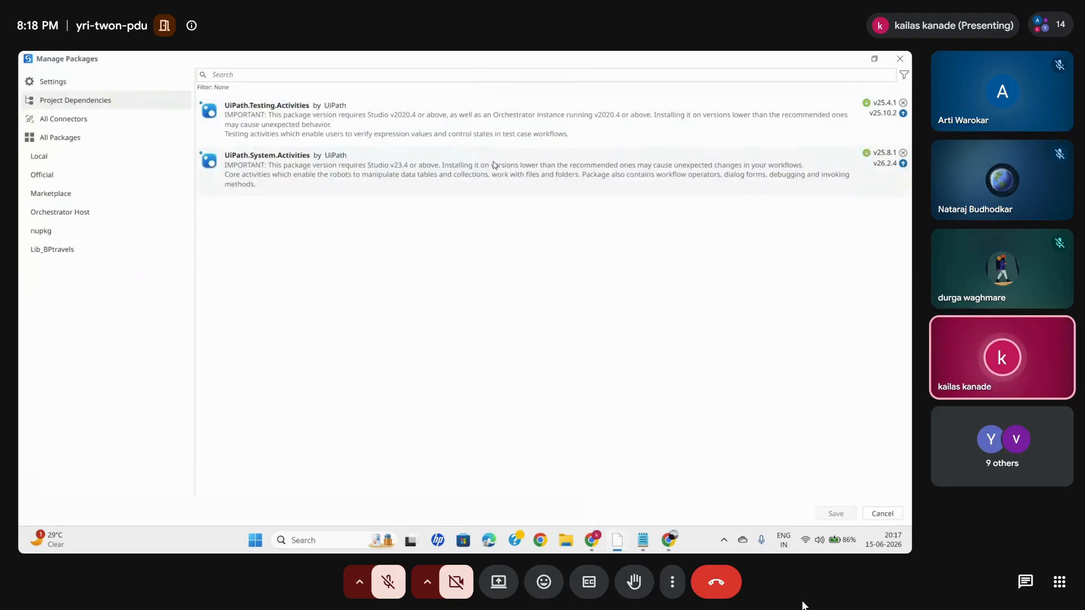
{"action": "left_click", "coordinate": [70, 138]}
{"action": "left_click", "coordinate": [257, 74]}
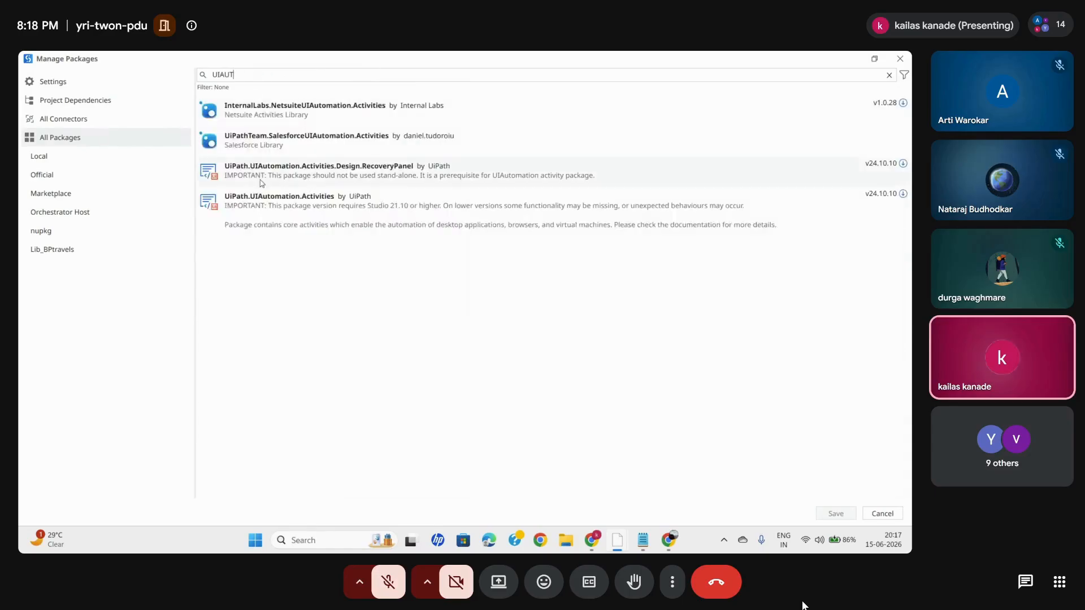
{"action": "left_click", "coordinate": [273, 201]}
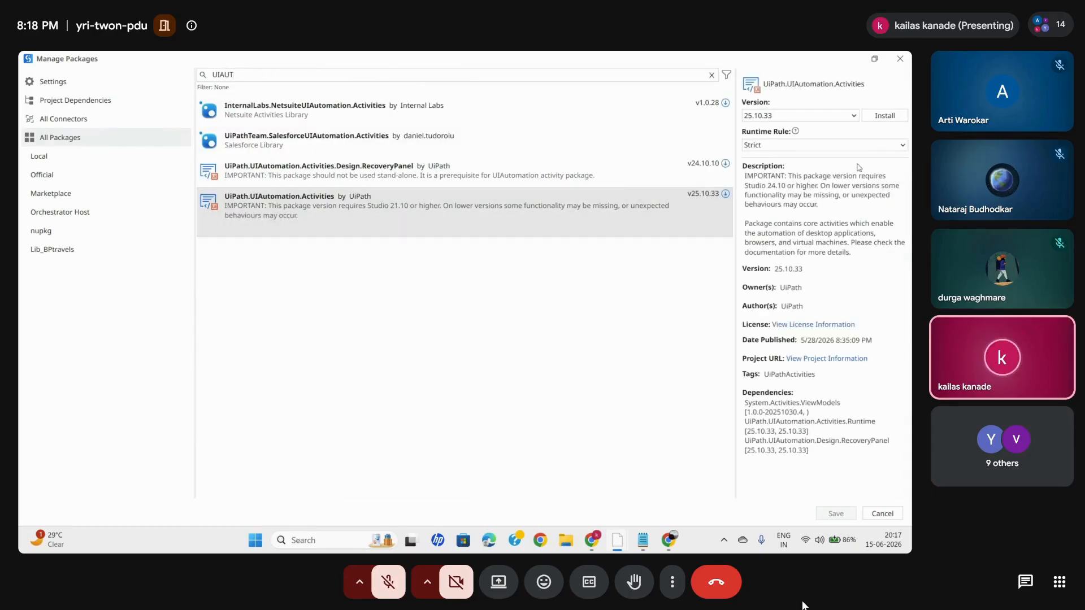
{"action": "left_click", "coordinate": [880, 116]}
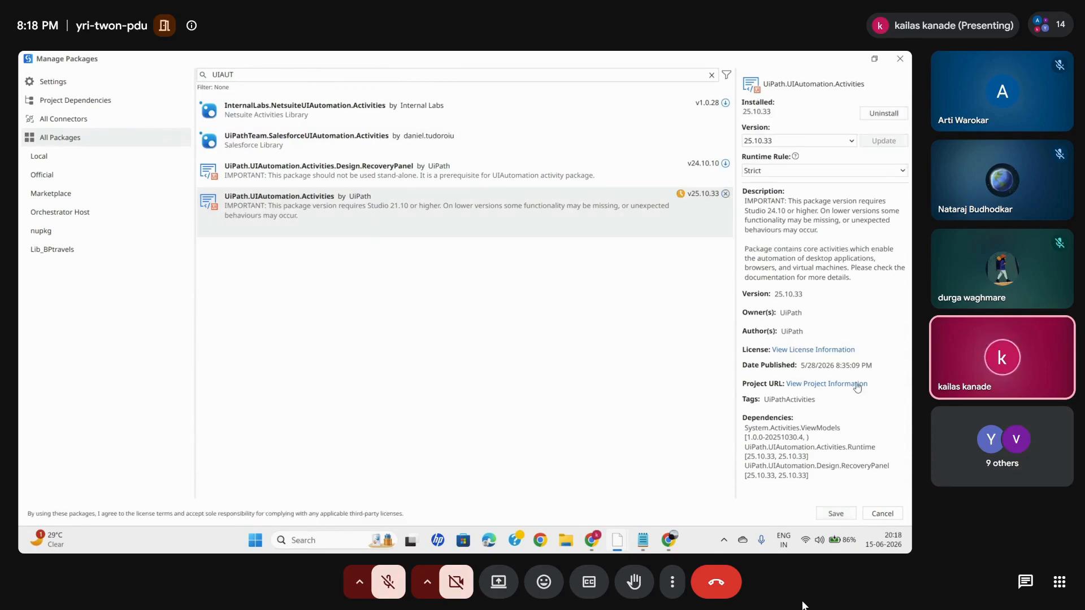
{"action": "left_click", "coordinate": [836, 514]}
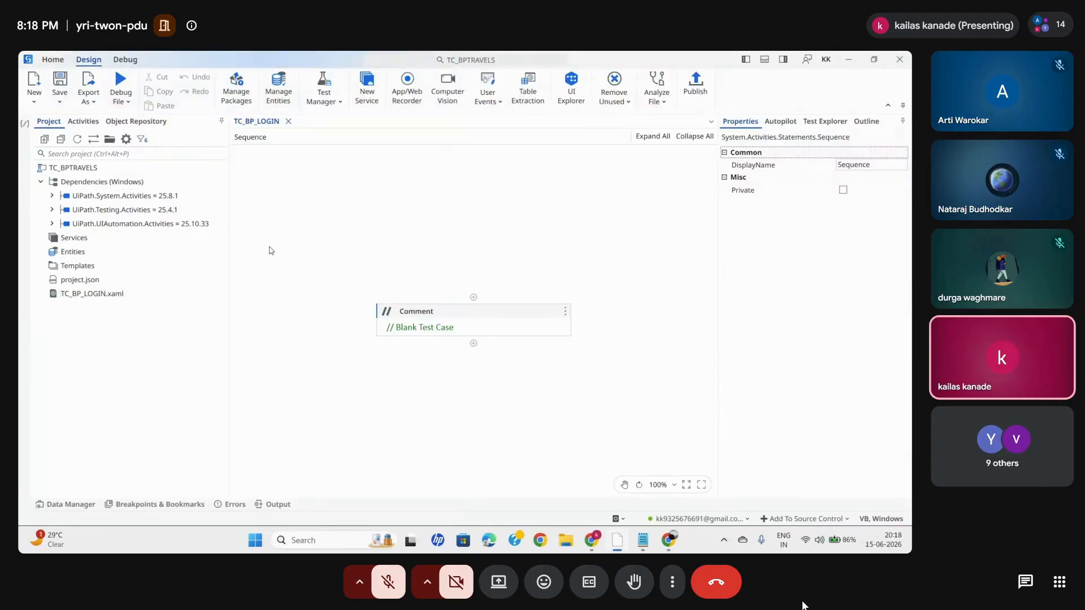
- Find the Use Application/Browser activity and add it below the Comment in the TC_BP_LOGIN sequence
{"action": "left_click", "coordinate": [83, 121]}
{"action": "left_click", "coordinate": [180, 154]}
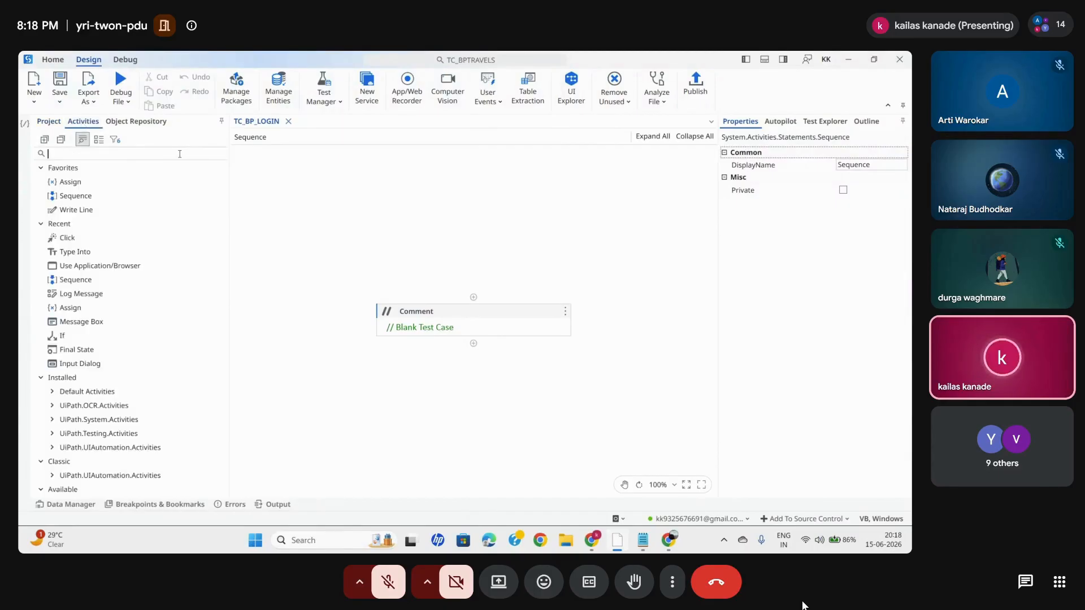
{"action": "type", "text": "USE APPL"}
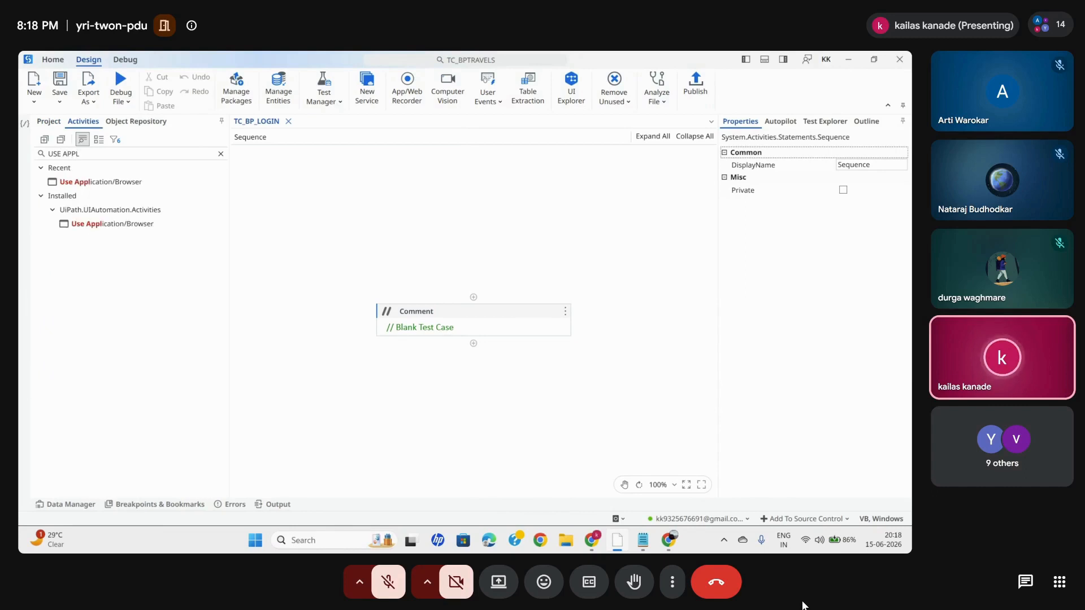
{"action": "left_click_drag", "start_coordinate": [129, 226], "coordinate": [473, 343]}
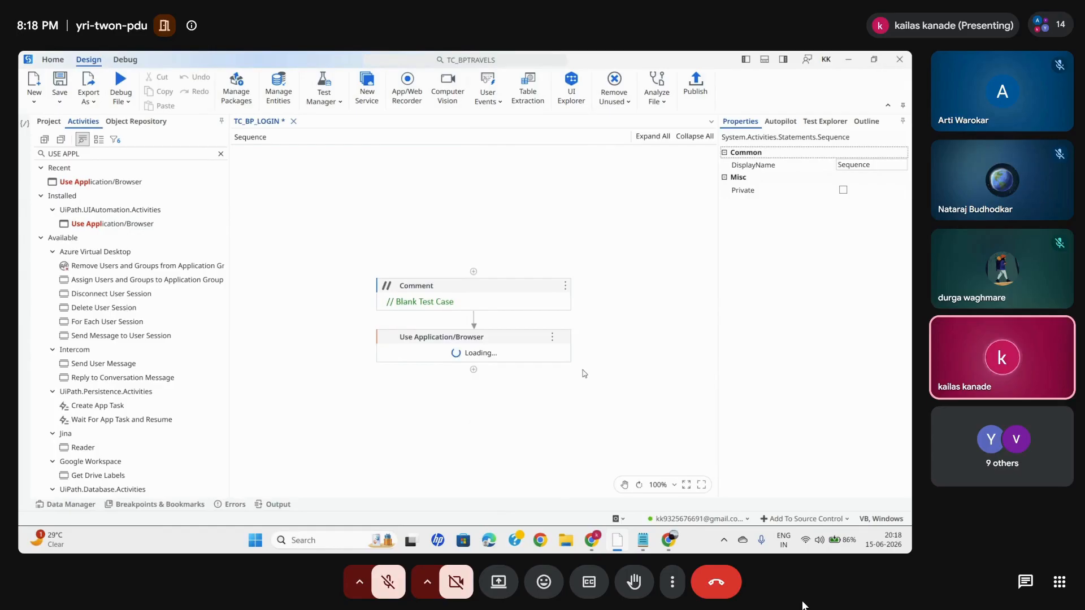
- Indicate the BP Travel login page in Chrome as the target of the Use Application/Browser activity and confirm the selection
{"action": "left_click", "coordinate": [490, 264]}
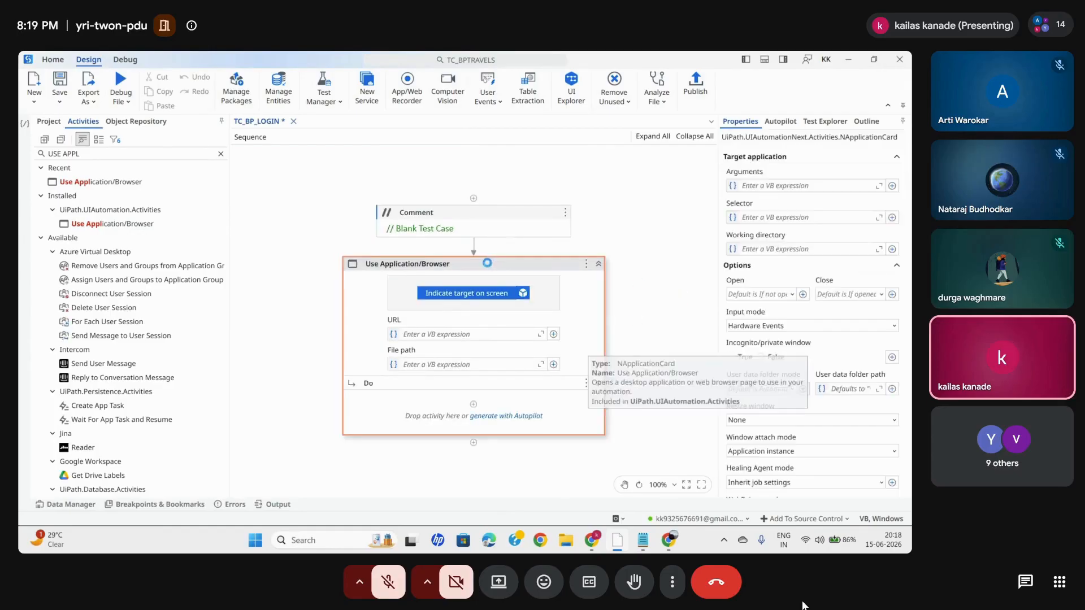
{"action": "left_click", "coordinate": [489, 266]}
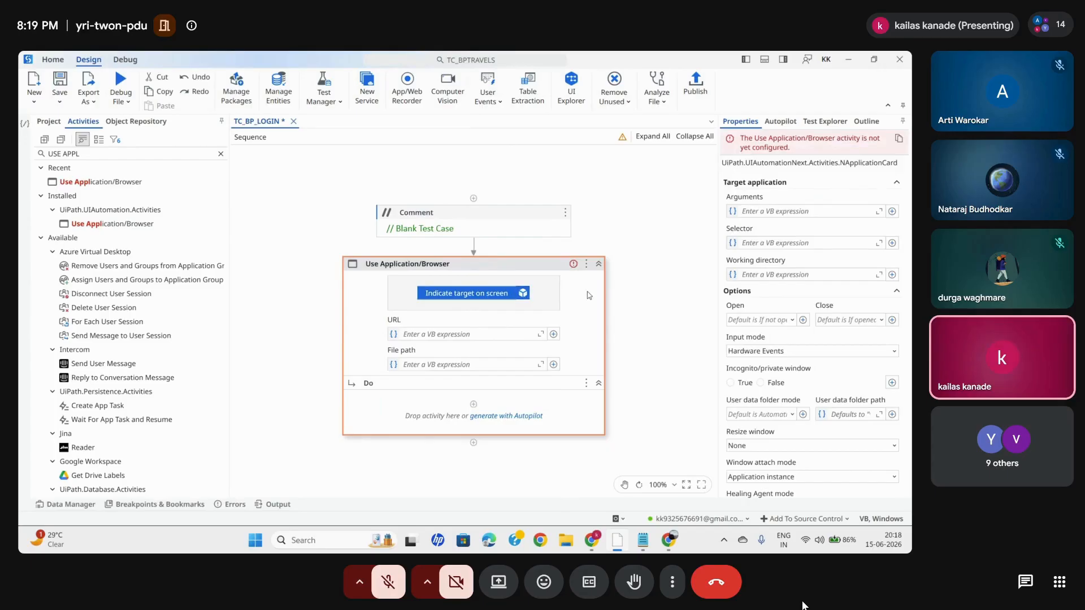
{"action": "left_click", "coordinate": [471, 294]}
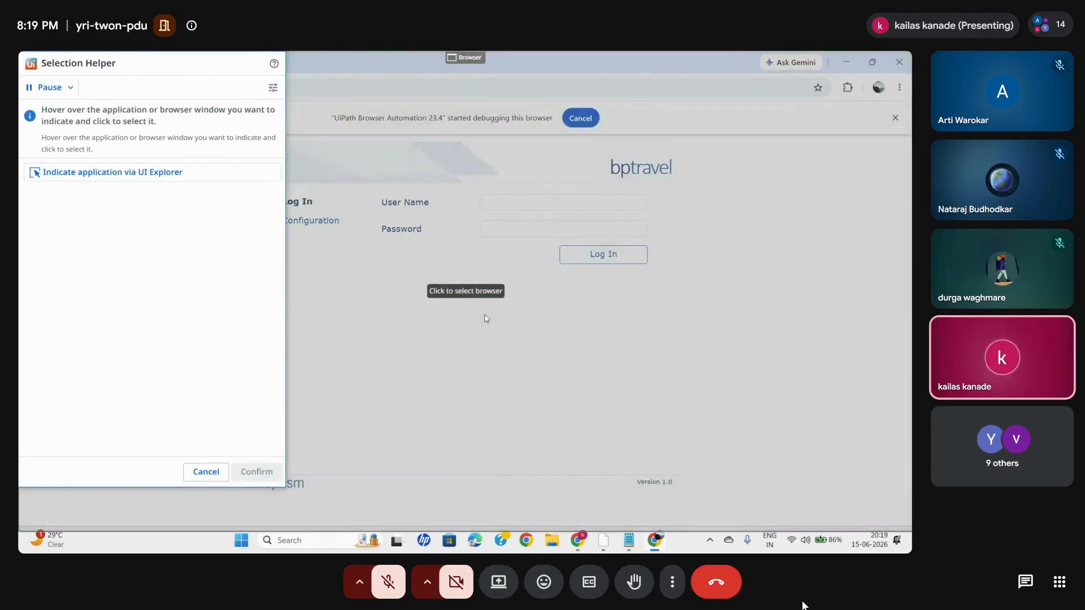
{"action": "left_click", "coordinate": [486, 318]}
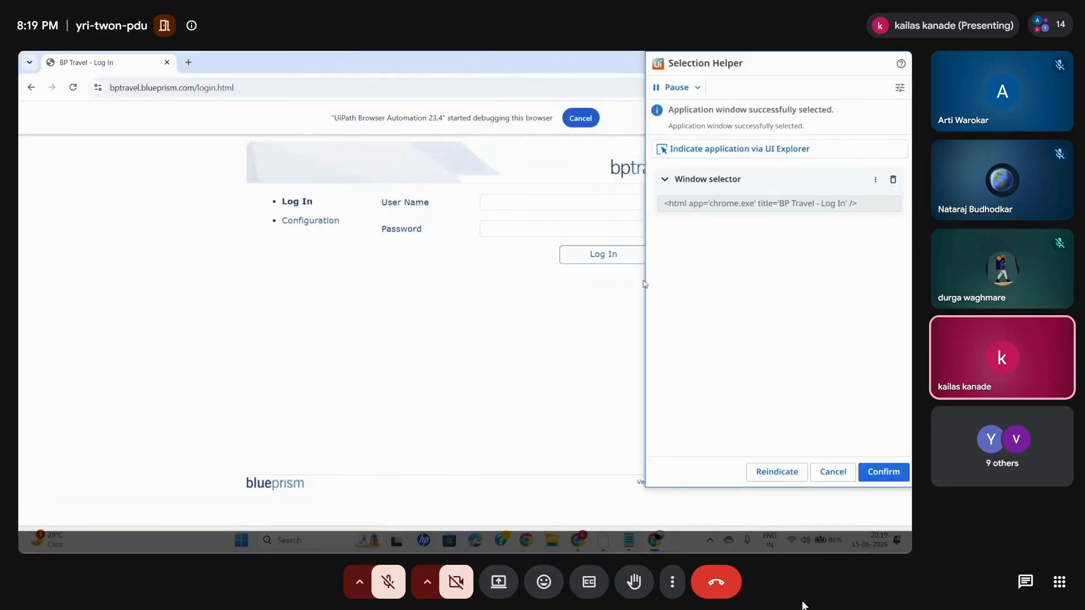
{"action": "left_click", "coordinate": [885, 473]}
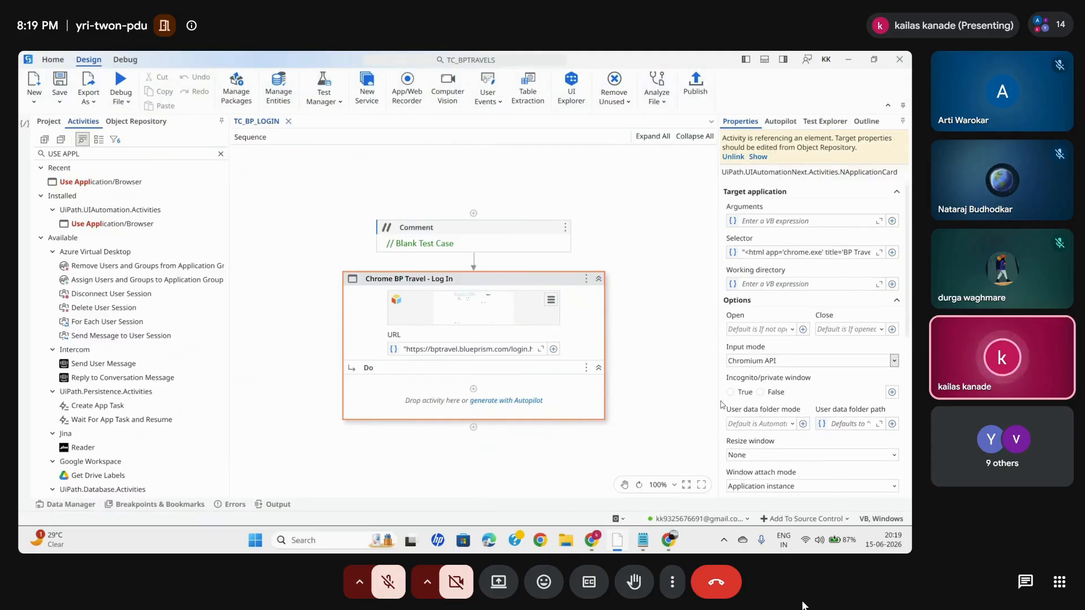
- Set the BP Travel browser activity's Open option to Always and Close option to Never, and clear the activity search
{"action": "left_click", "coordinate": [792, 329]}
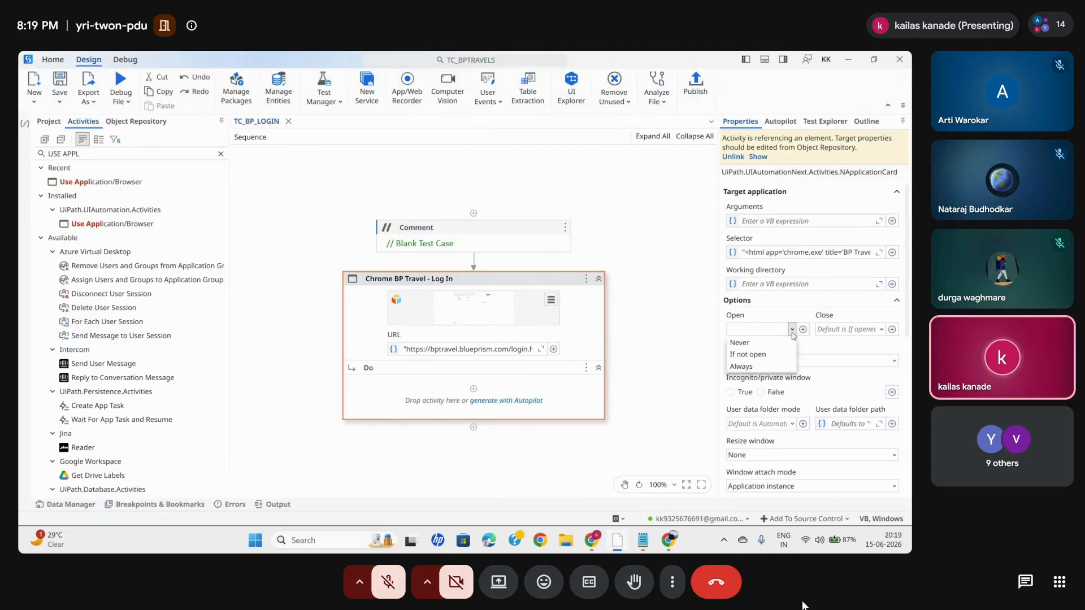
{"action": "left_click", "coordinate": [742, 367]}
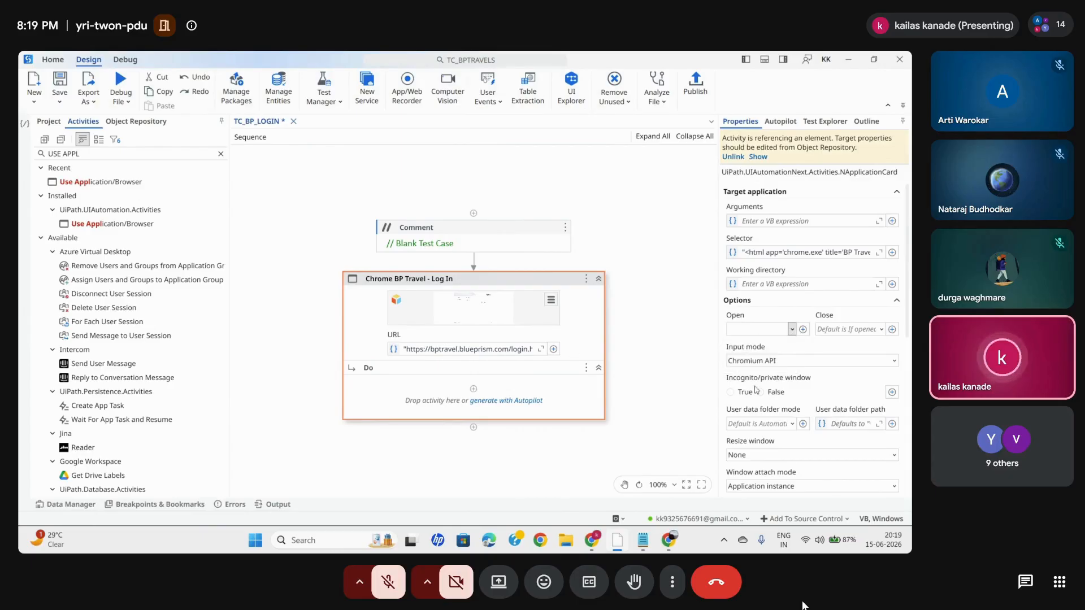
{"action": "left_click", "coordinate": [882, 331]}
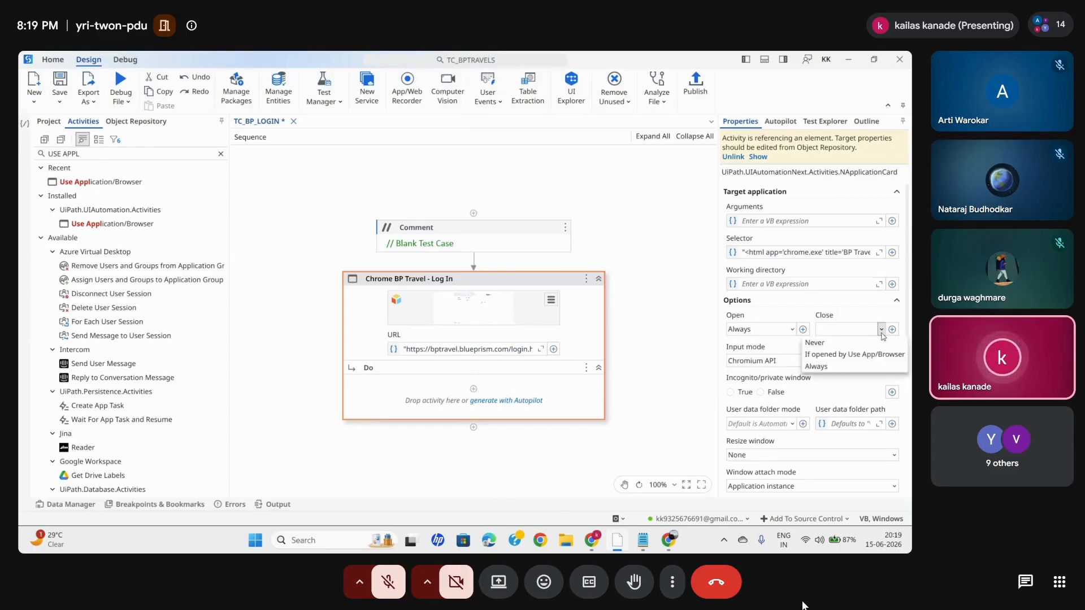
{"action": "left_click", "coordinate": [822, 344]}
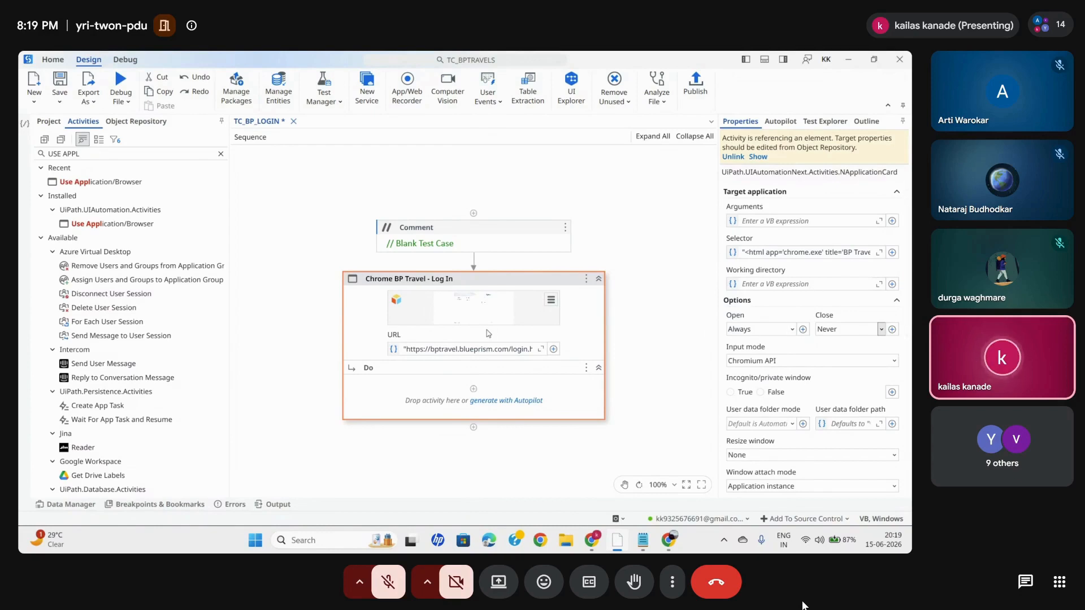
{"action": "left_click", "coordinate": [221, 154]}
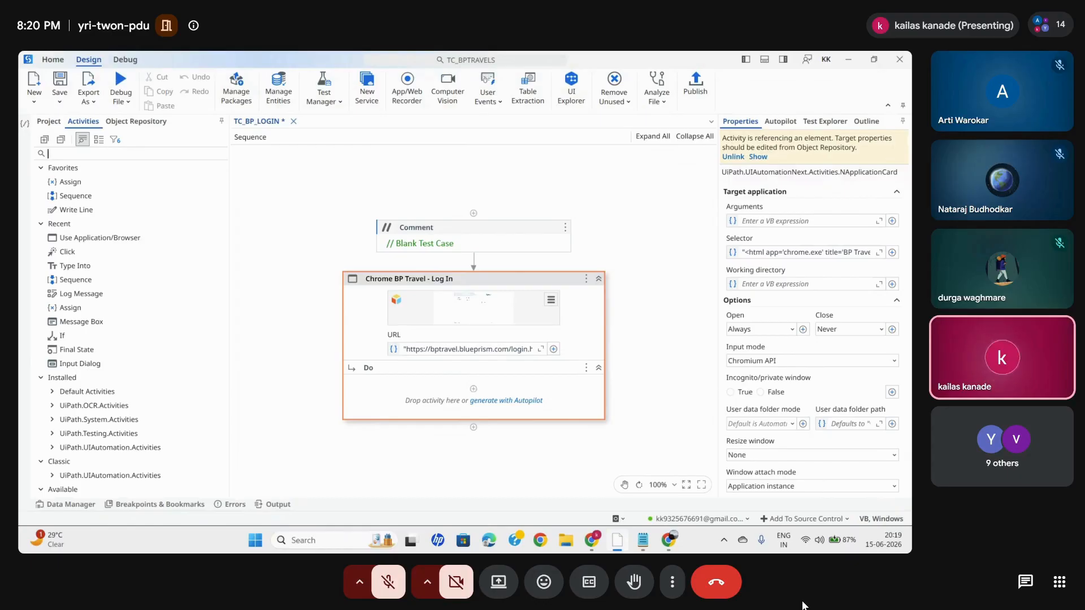
{"action": "left_click", "coordinate": [678, 546]}
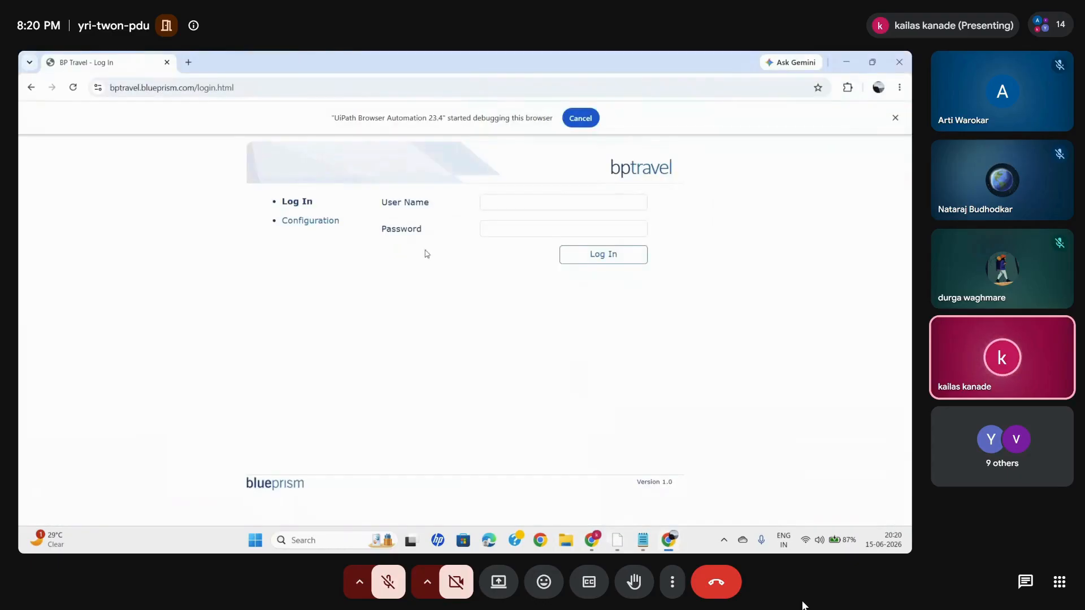
{"action": "left_click", "coordinate": [519, 202]}
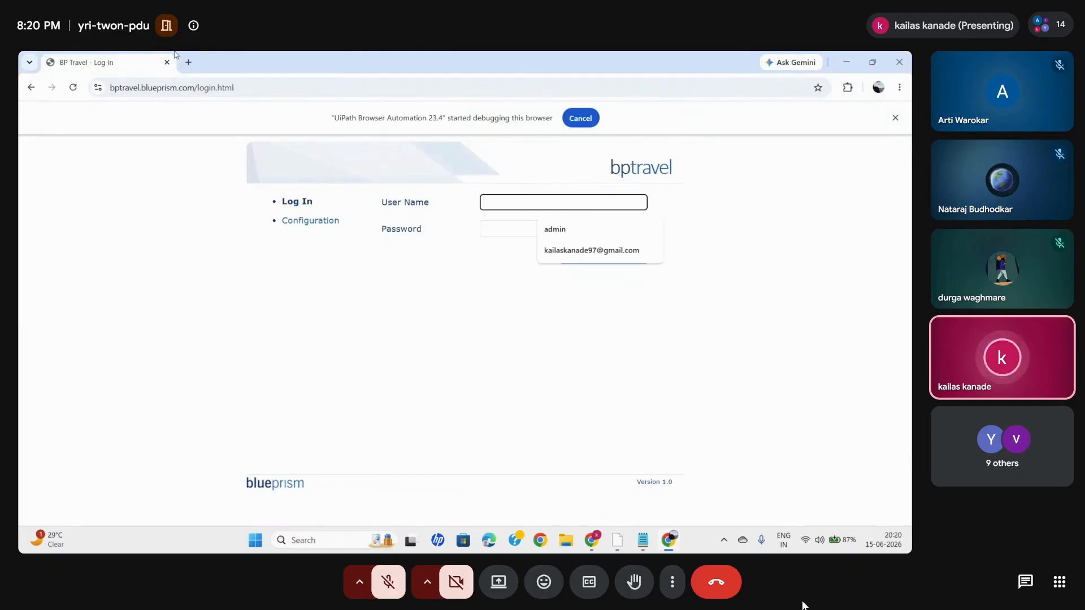
{"action": "left_click", "coordinate": [188, 62]}
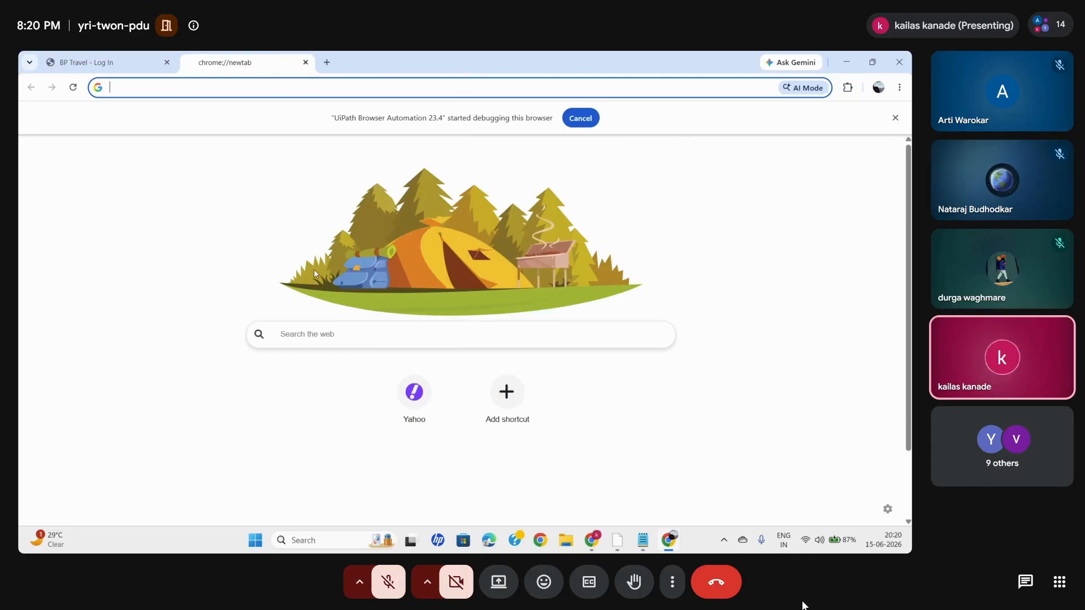
{"action": "left_click", "coordinate": [306, 63]}
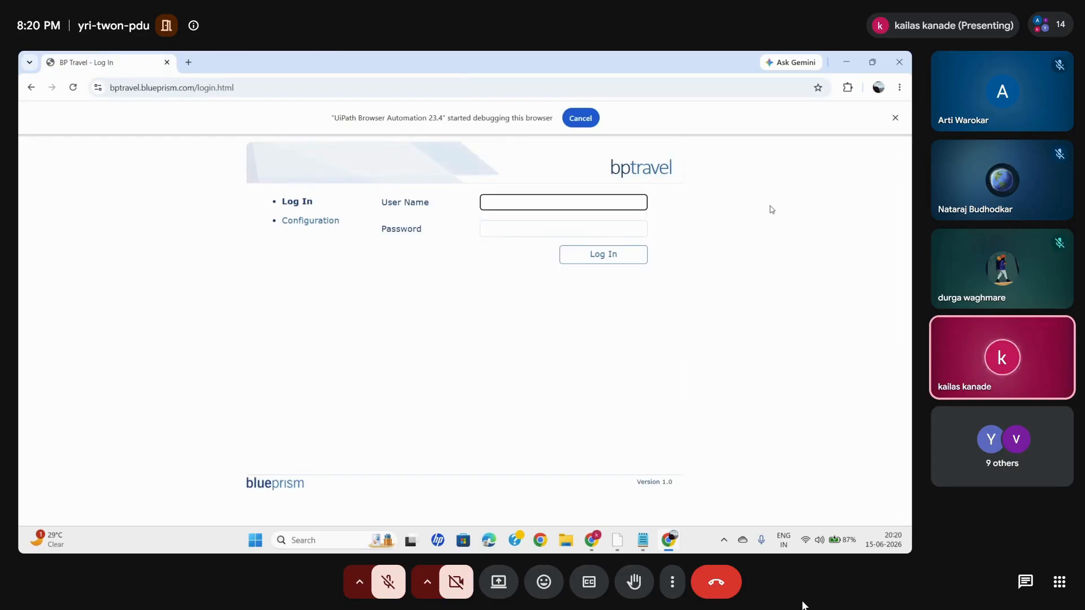
- In UiPath Studio, find Check App State, add it inside the BP Travel browser activity's Do sequence, and start indicating its target
{"action": "left_click", "coordinate": [617, 541]}
{"action": "type", "text": "CHECK APP"}
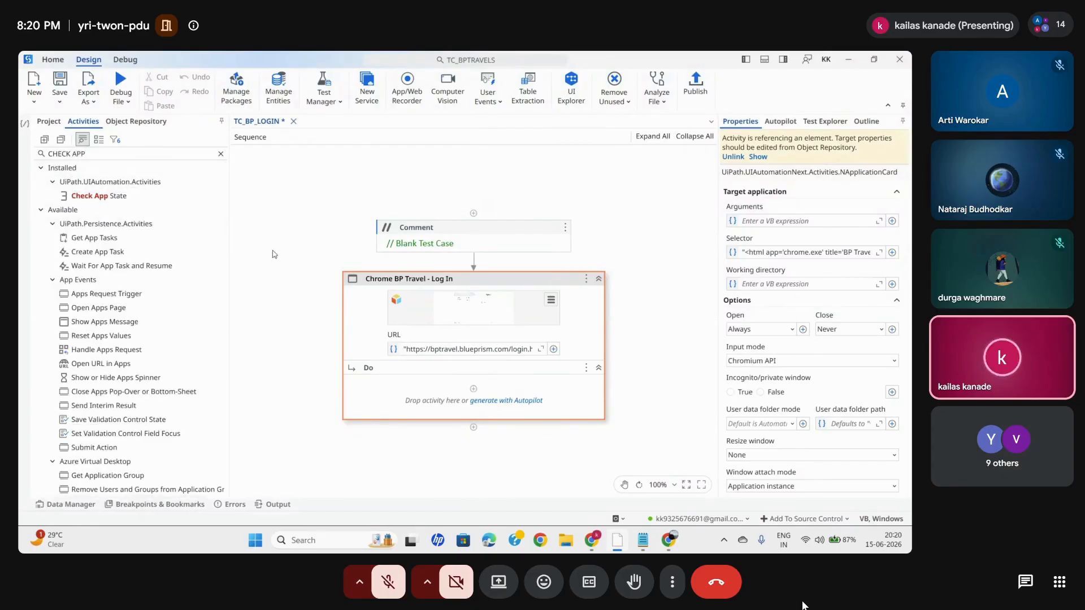
{"action": "left_click", "coordinate": [102, 197]}
{"action": "left_click_drag", "start_coordinate": [102, 196], "coordinate": [490, 395]}
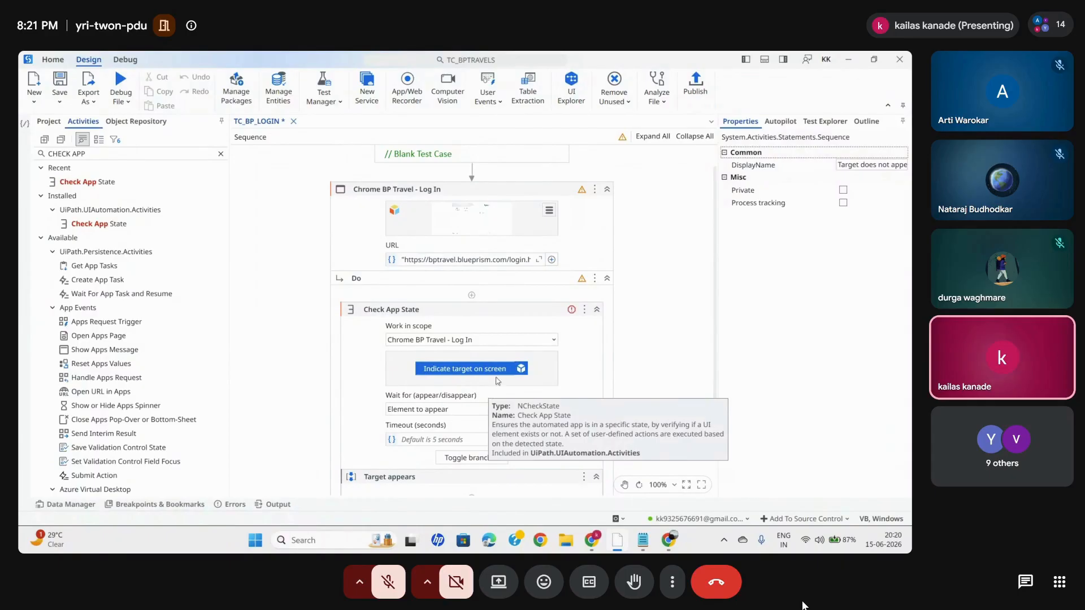
{"action": "left_click", "coordinate": [395, 320]}
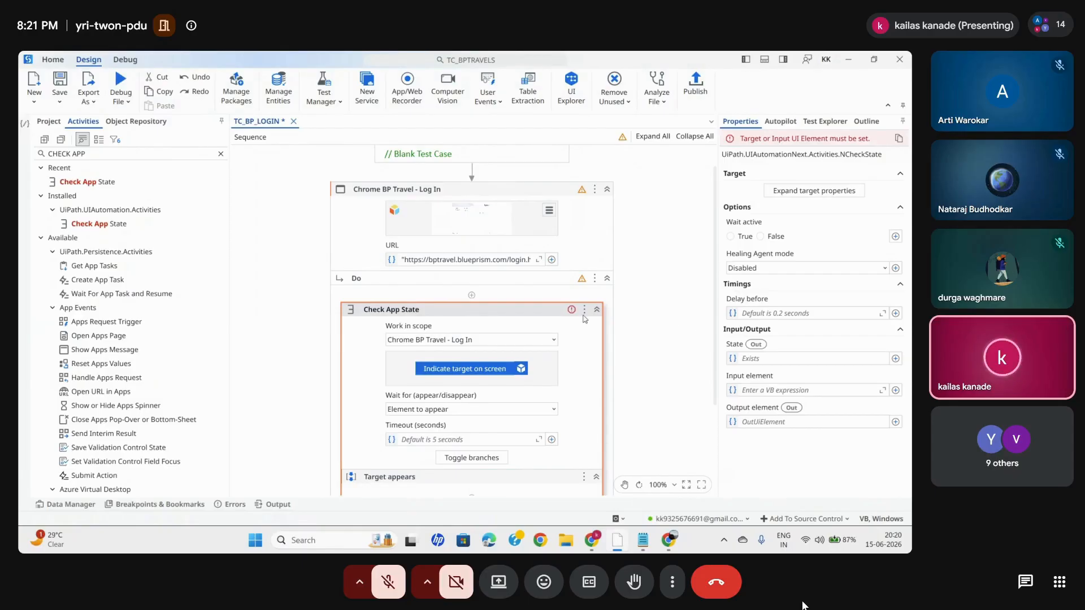
{"action": "left_click", "coordinate": [474, 370]}
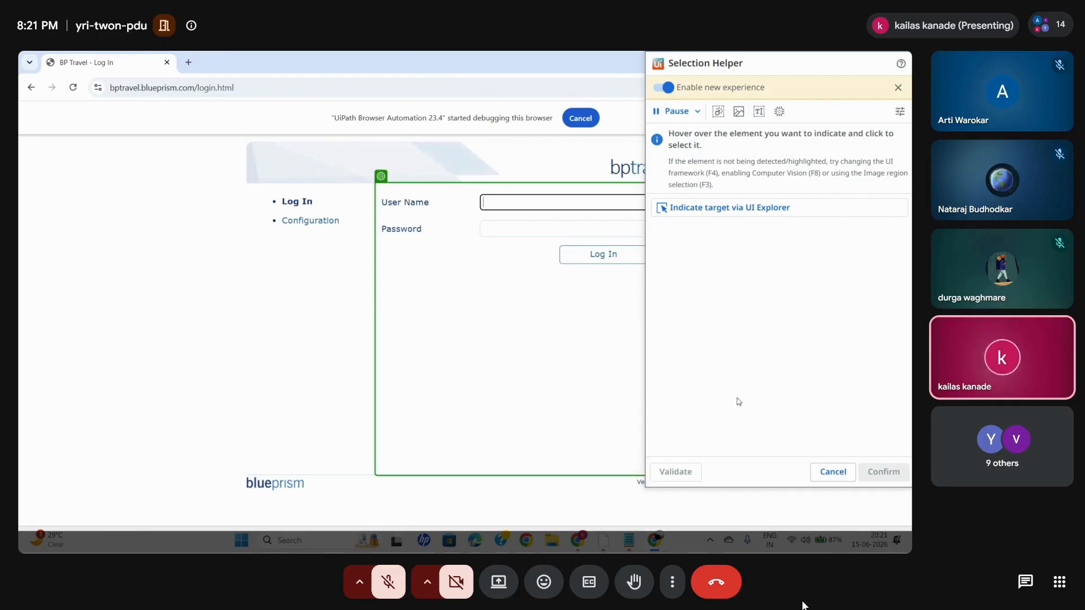
- Pause the target selection, switch to the Google Meet call in Chrome, and mute the microphone
{"action": "left_click", "coordinate": [671, 111]}
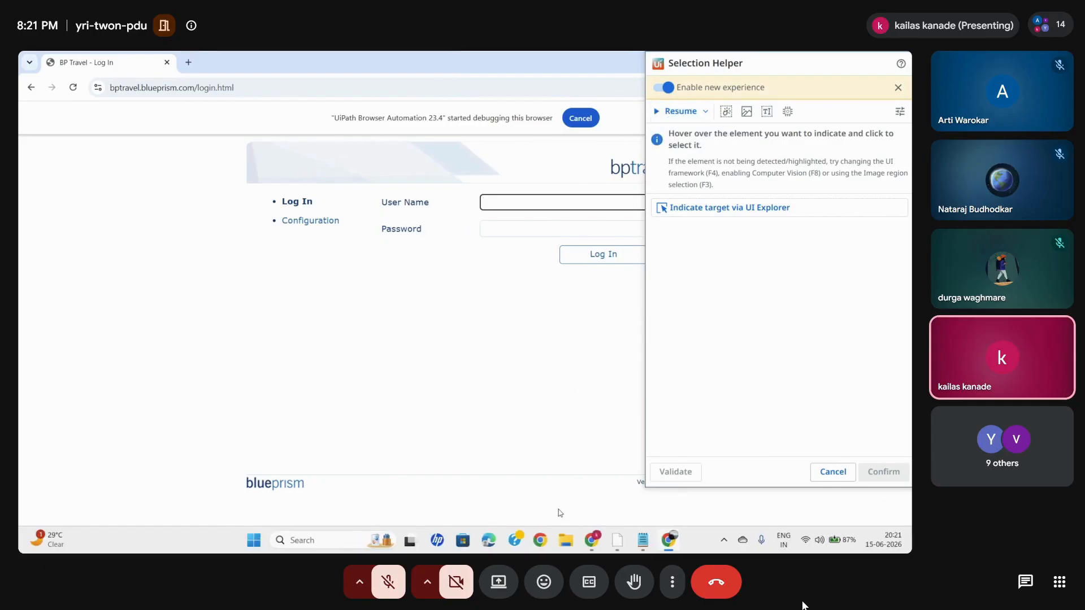
{"action": "mouse_move", "coordinate": [654, 540]}
{"action": "left_click", "coordinate": [534, 462]}
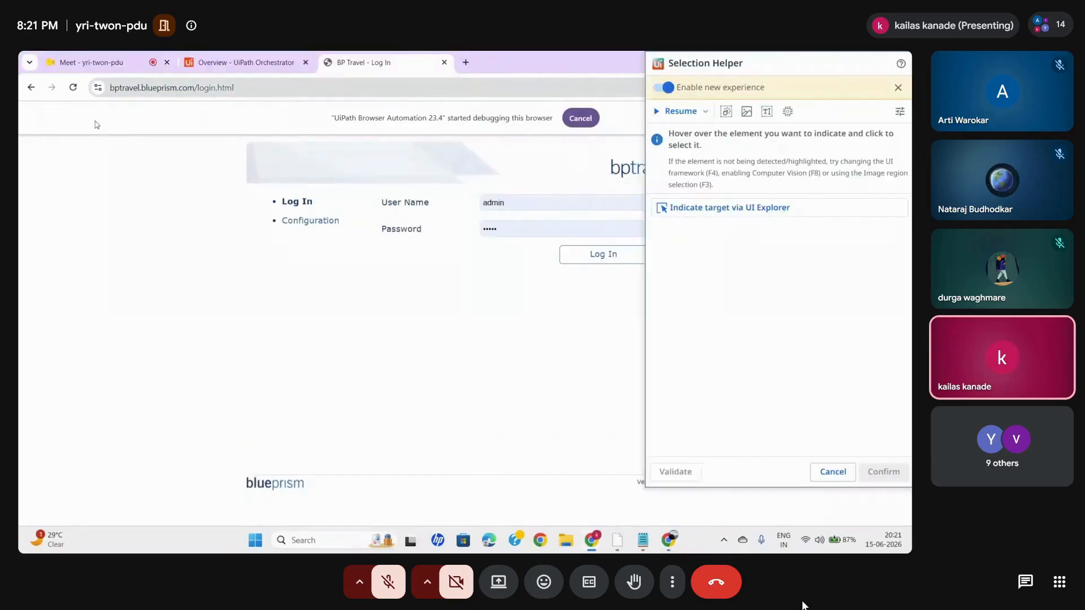
{"action": "left_click", "coordinate": [82, 59]}
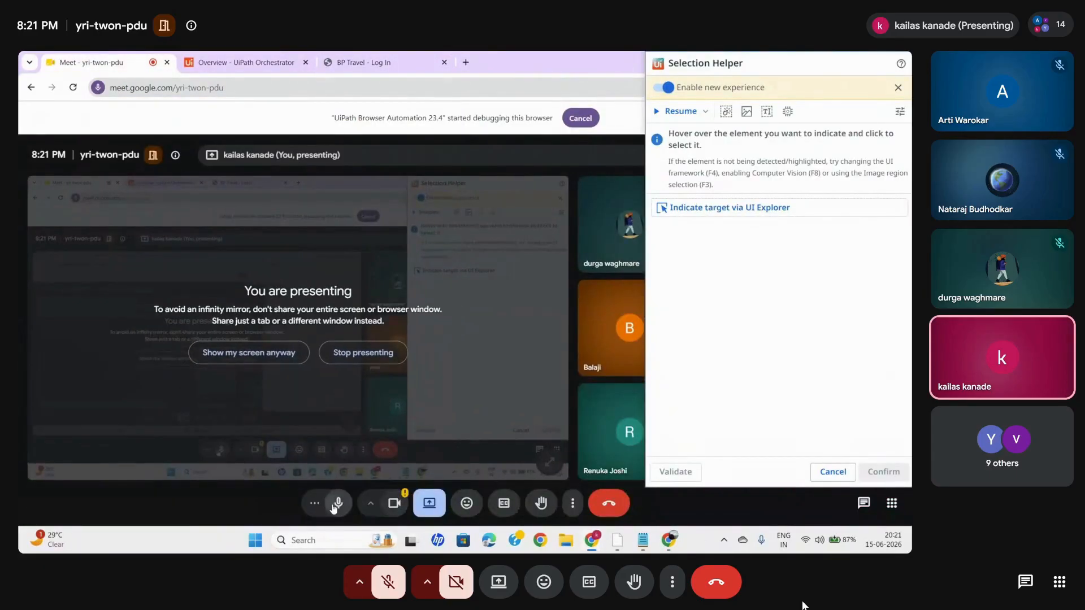
{"action": "left_click", "coordinate": [334, 505]}
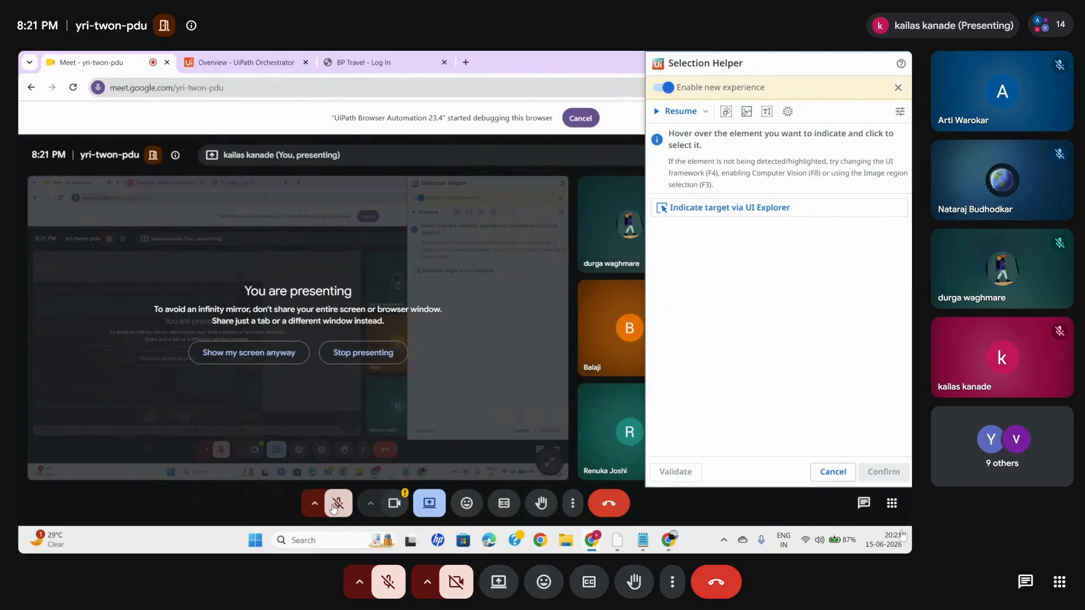
{"action": "mouse_move", "coordinate": [891, 534]}
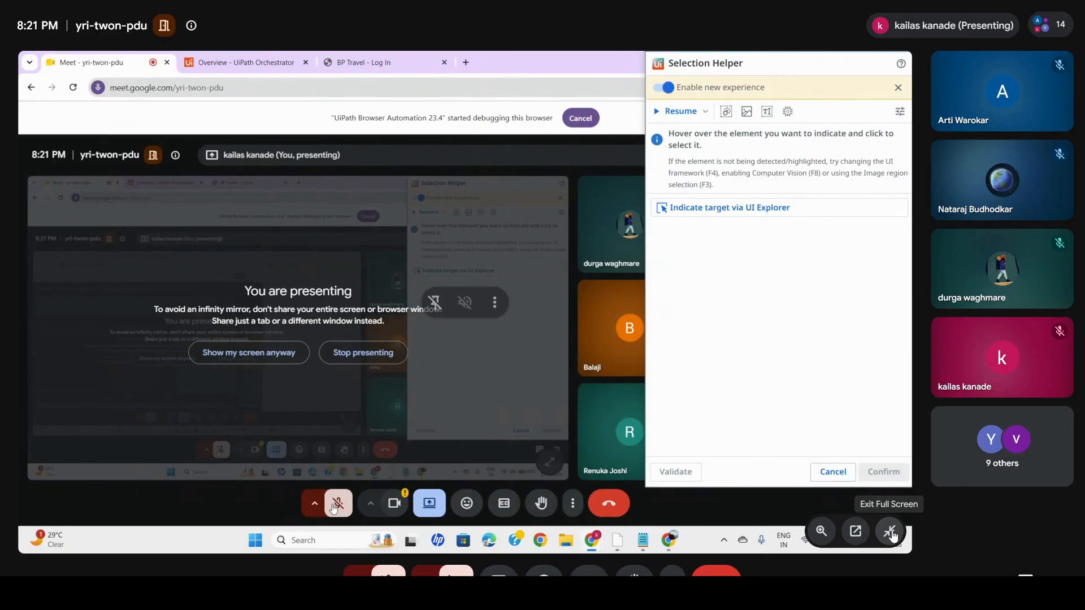
{"action": "left_click", "coordinate": [891, 532]}
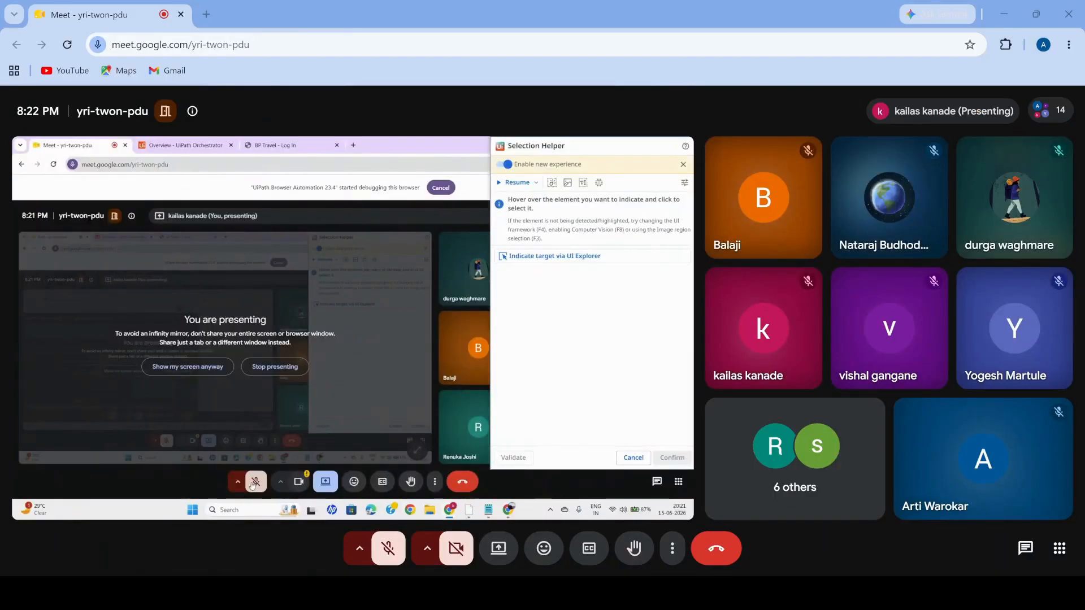
{"action": "left_click", "coordinate": [678, 509]}
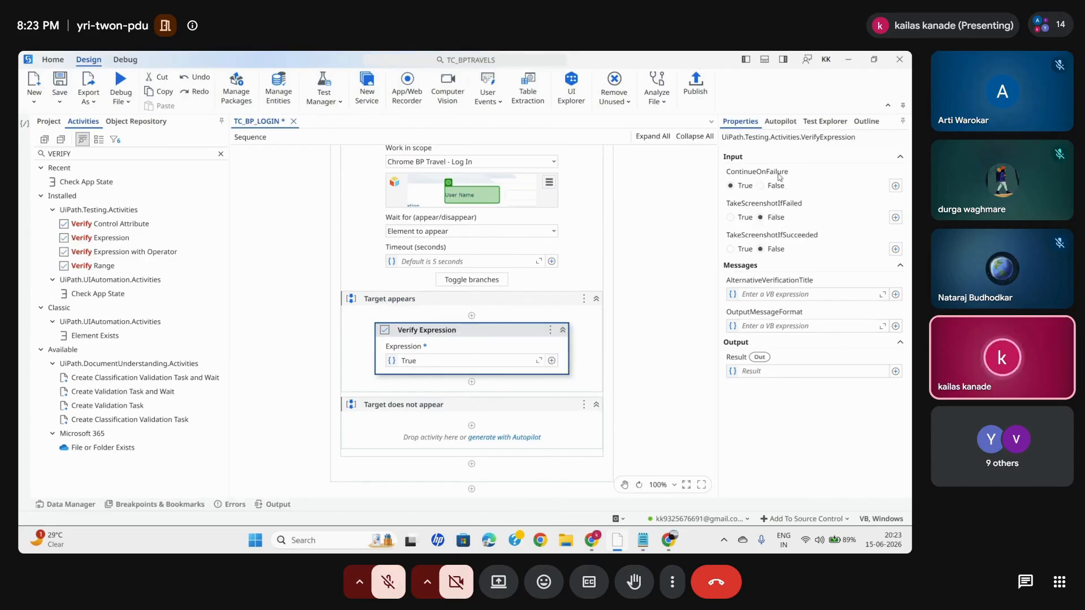
- Set the Verify Expression activity's ContinueOnFailure to False and TakeScreenshotIfFailed to True
{"action": "left_click", "coordinate": [760, 186]}
{"action": "left_click", "coordinate": [731, 218]}
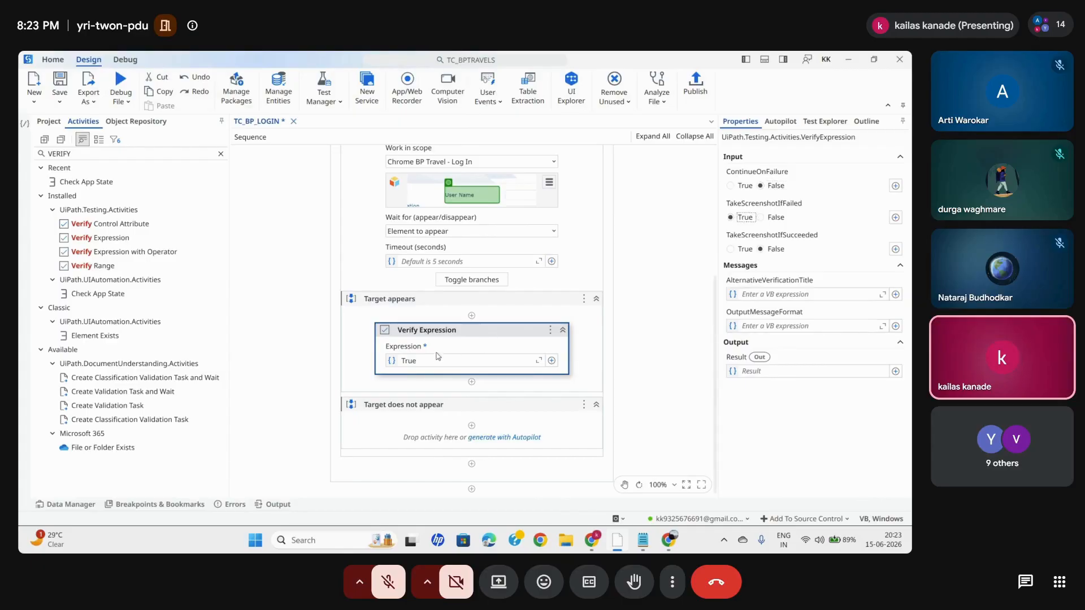
- Delete the Verify Expression activity from the Target appears branch and collapse the Check App State 'User Name' activity
{"action": "key", "text": "Delete"}
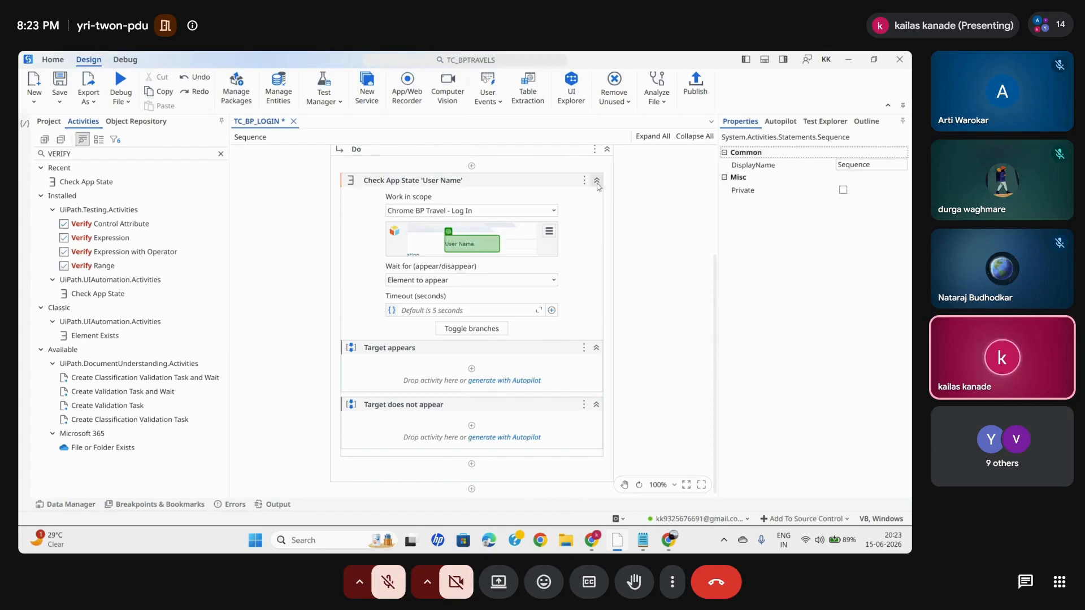
{"action": "left_click", "coordinate": [476, 184]}
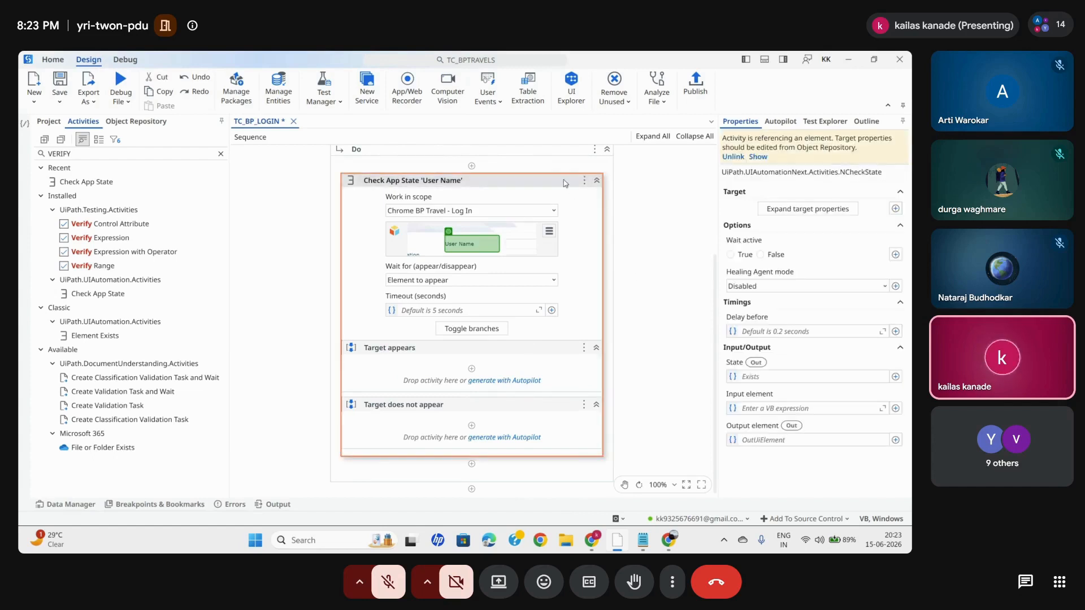
{"action": "left_click", "coordinate": [596, 181]}
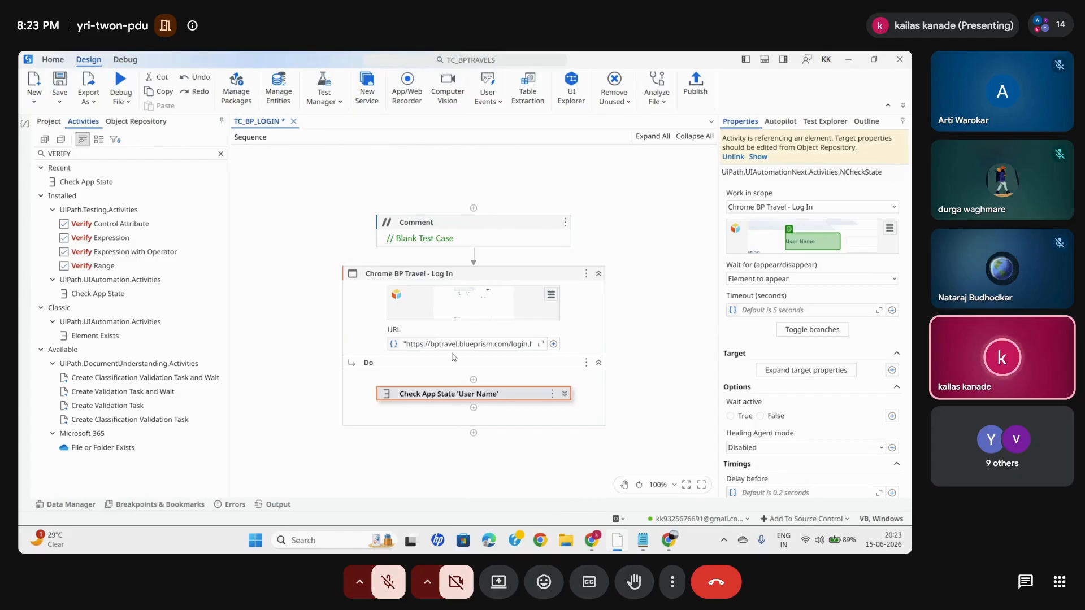
- Store the State output of Check App State 'User Name' in a new variable named loginExist
{"action": "scroll", "coordinate": [730, 425], "scroll_direction": "down", "scroll_amount": 3}
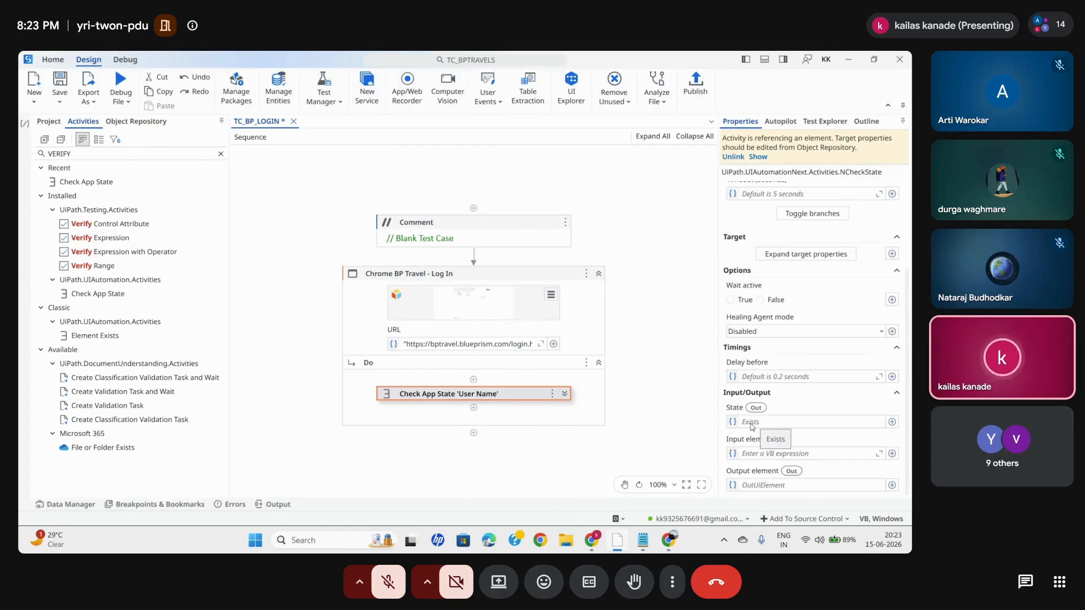
{"action": "left_click", "coordinate": [749, 423]}
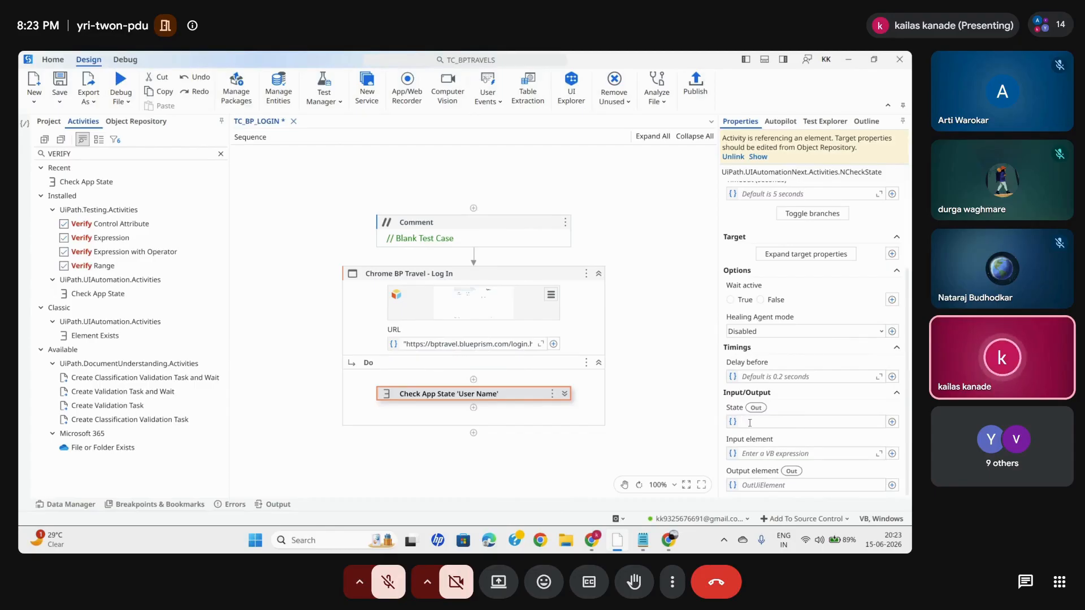
{"action": "key", "text": "ctrl+k"}
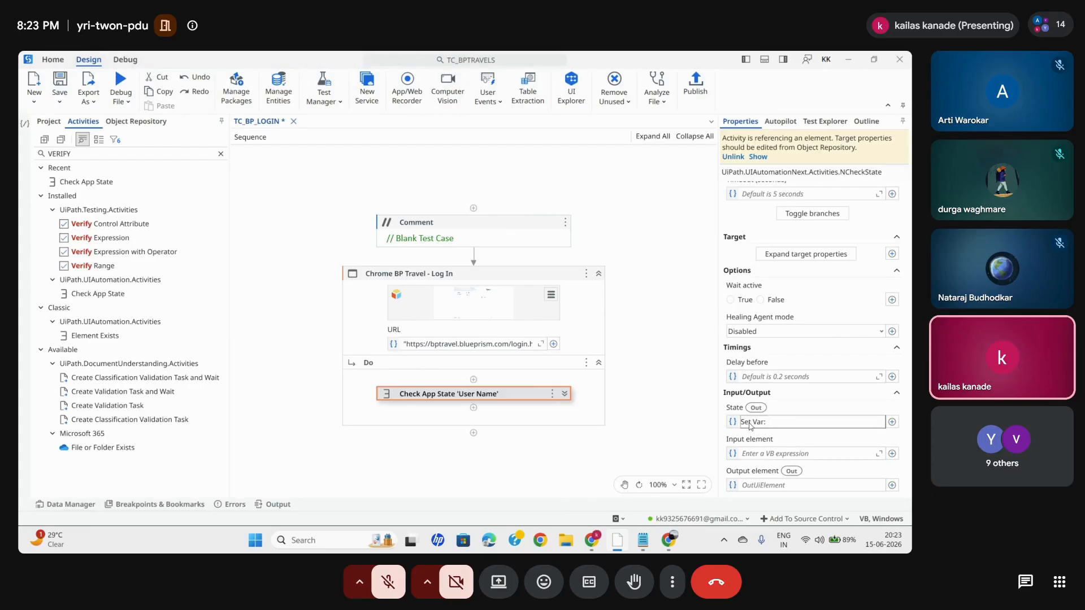
{"action": "type", "text": "loginExist"}
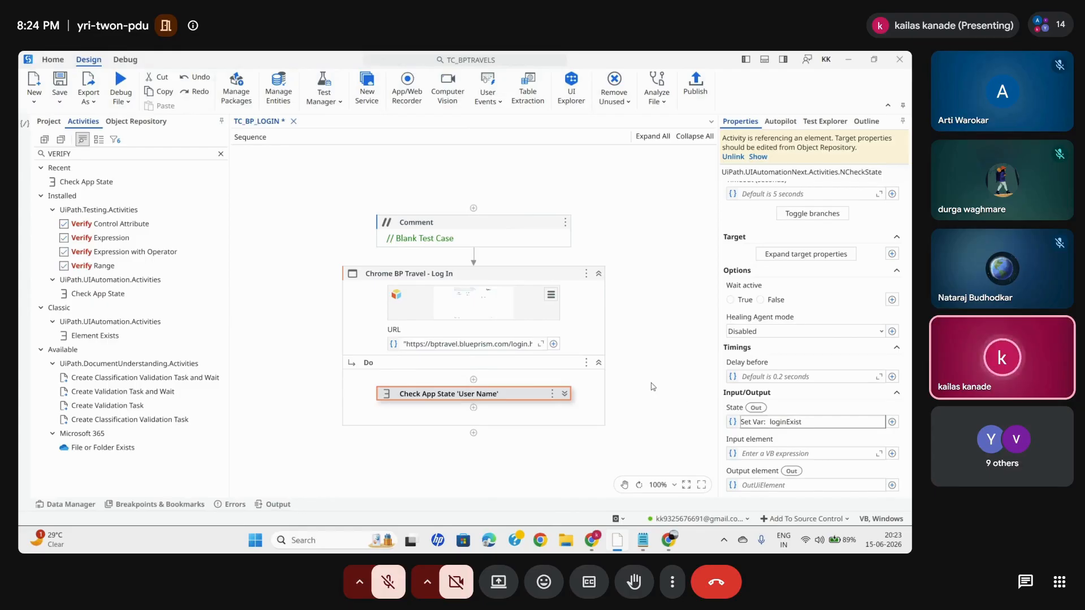
{"action": "key", "text": "Return"}
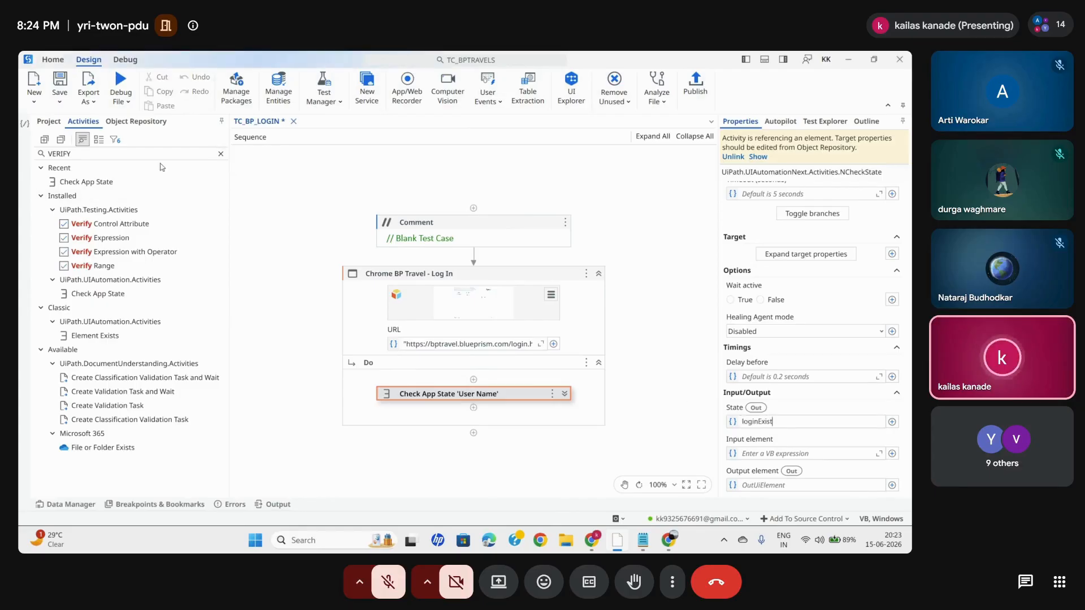
{"action": "left_click", "coordinate": [220, 154]}
{"action": "type", "text": "if"}
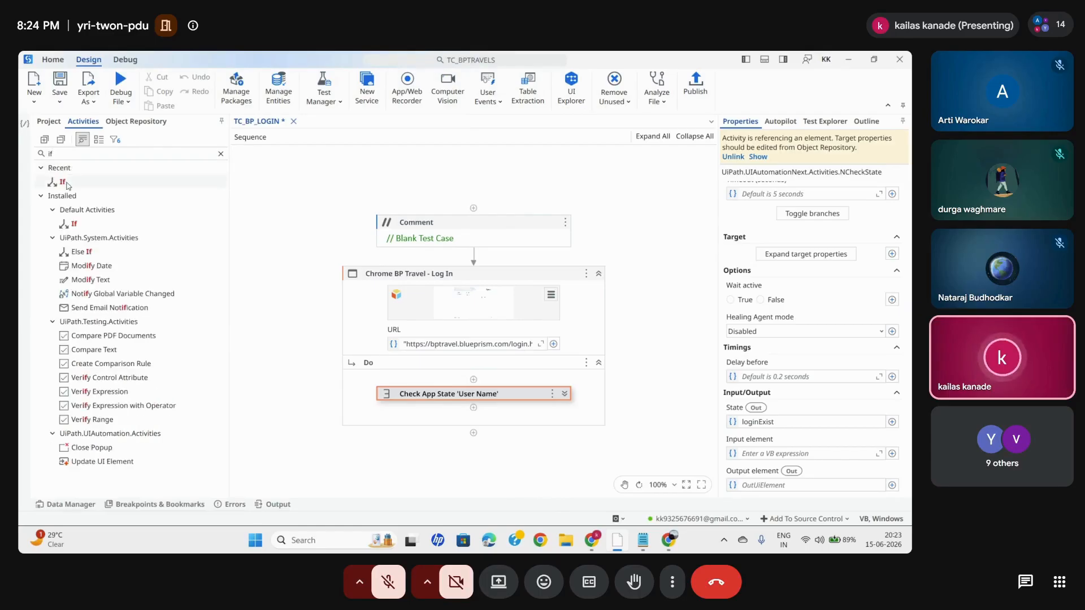
{"action": "left_click_drag", "start_coordinate": [472, 397], "coordinate": [474, 406]}
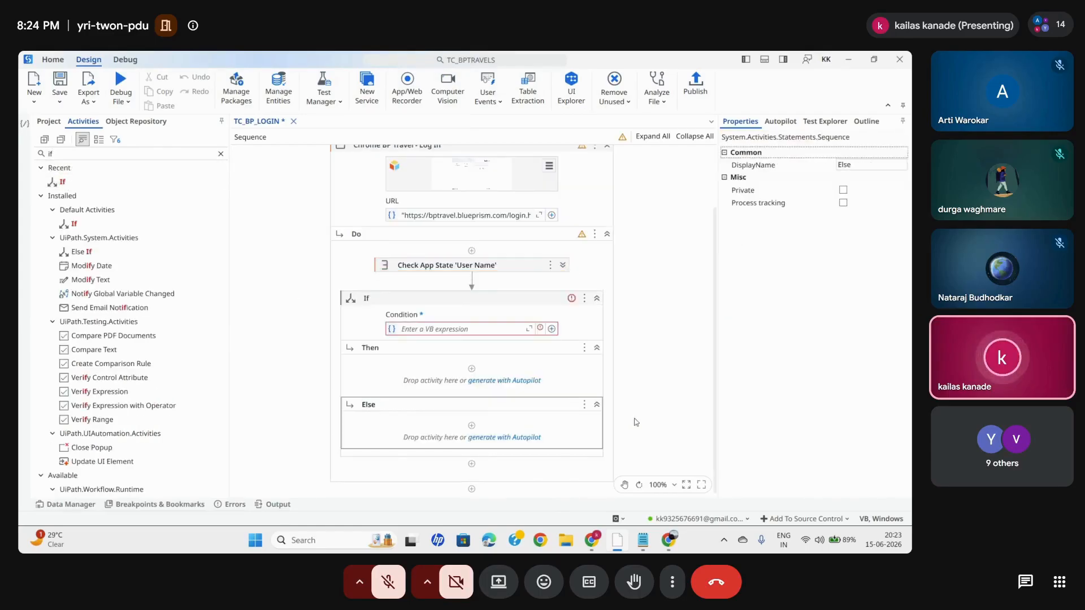
{"action": "left_click", "coordinate": [441, 330]}
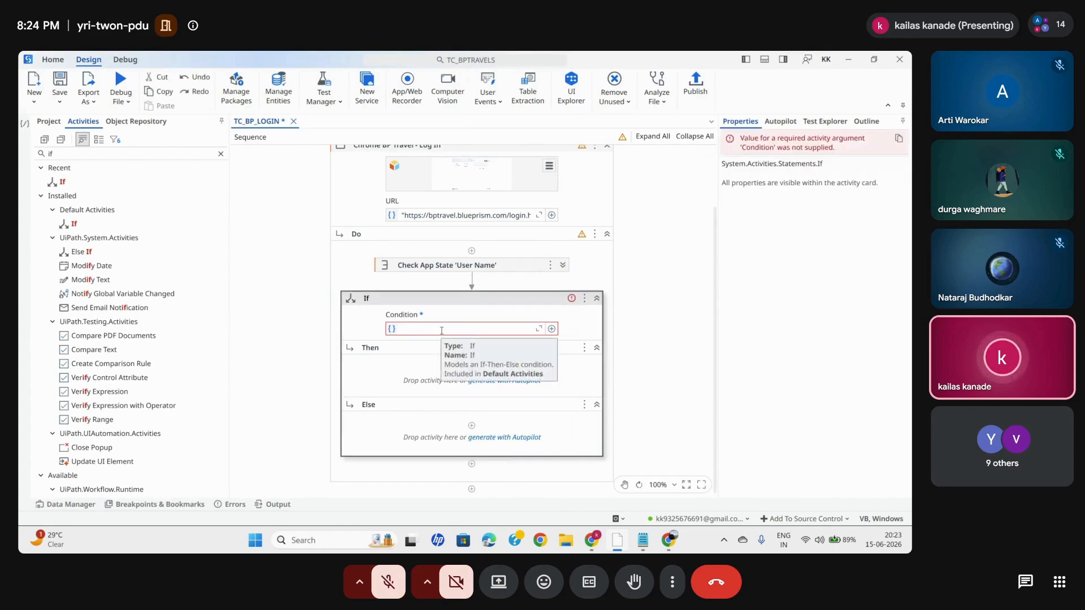
{"action": "left_click", "coordinate": [497, 311]}
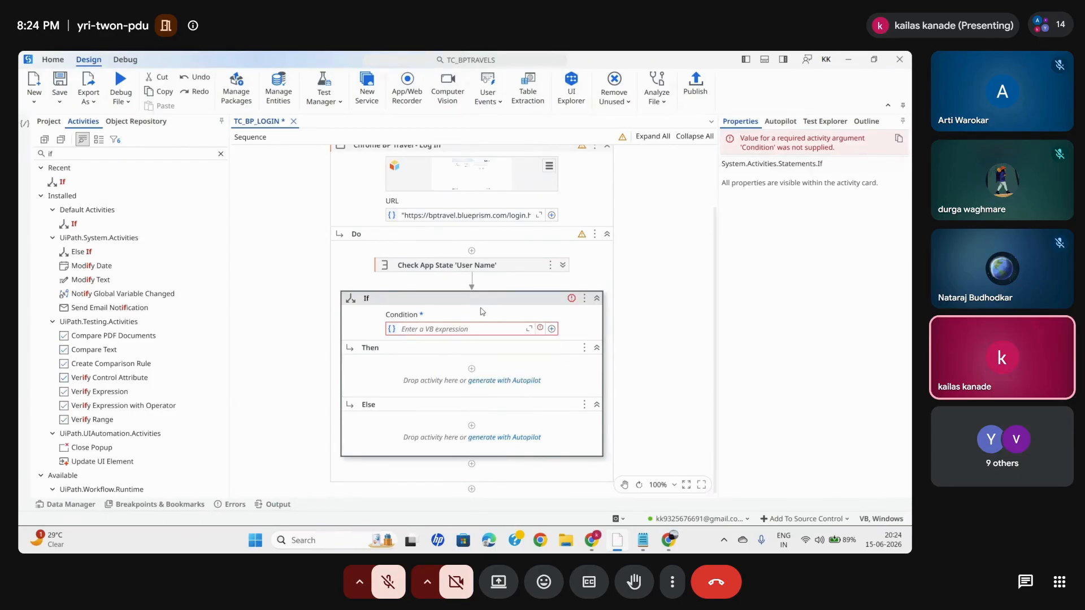
{"action": "key", "text": "Delete"}
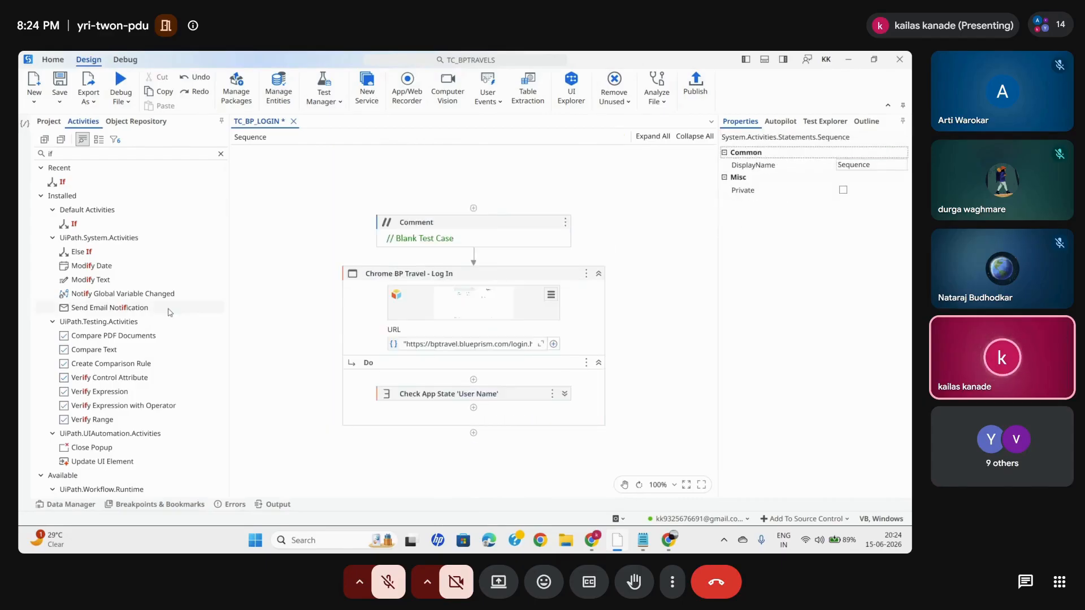
- Add a Verify Expression activity after Check App State 'User Name' and set its expression to loginExist
{"action": "left_click", "coordinate": [221, 154]}
{"action": "type", "text": "verify"}
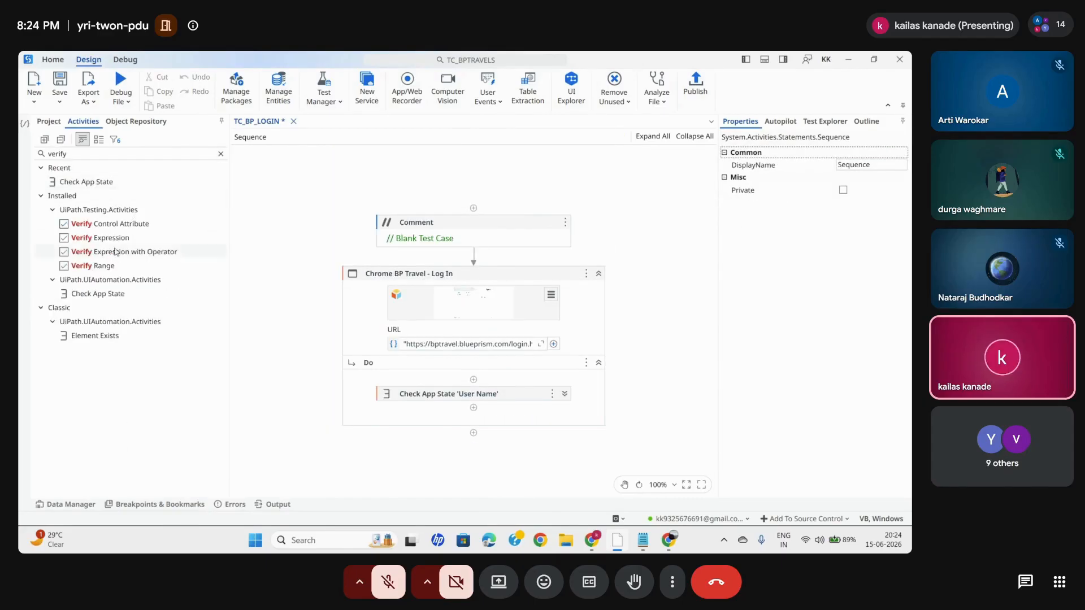
{"action": "left_click_drag", "start_coordinate": [100, 238], "coordinate": [470, 408]}
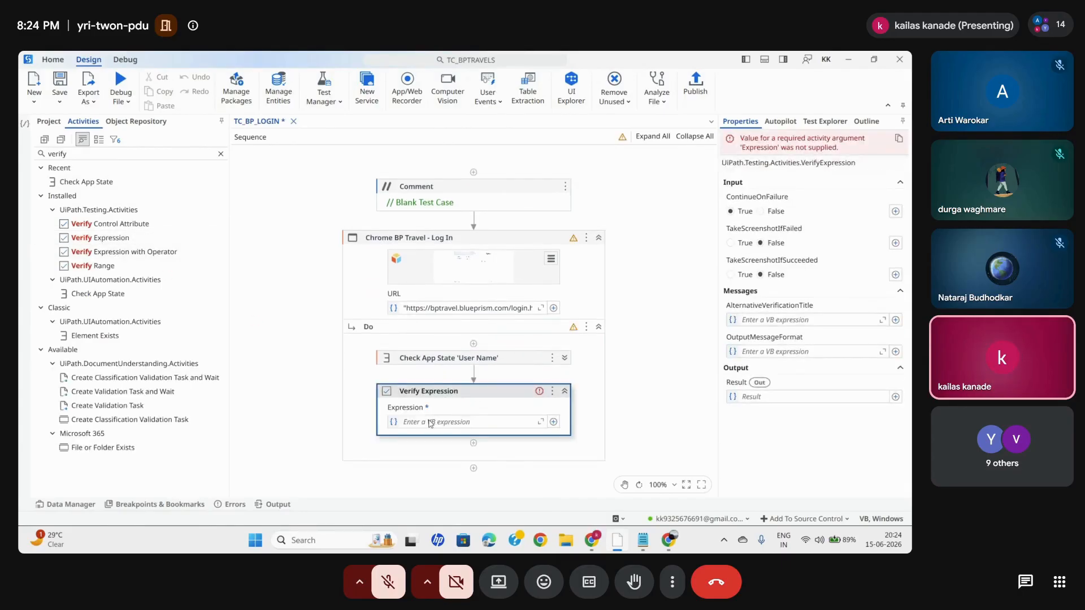
{"action": "key", "text": "ctrl+space"}
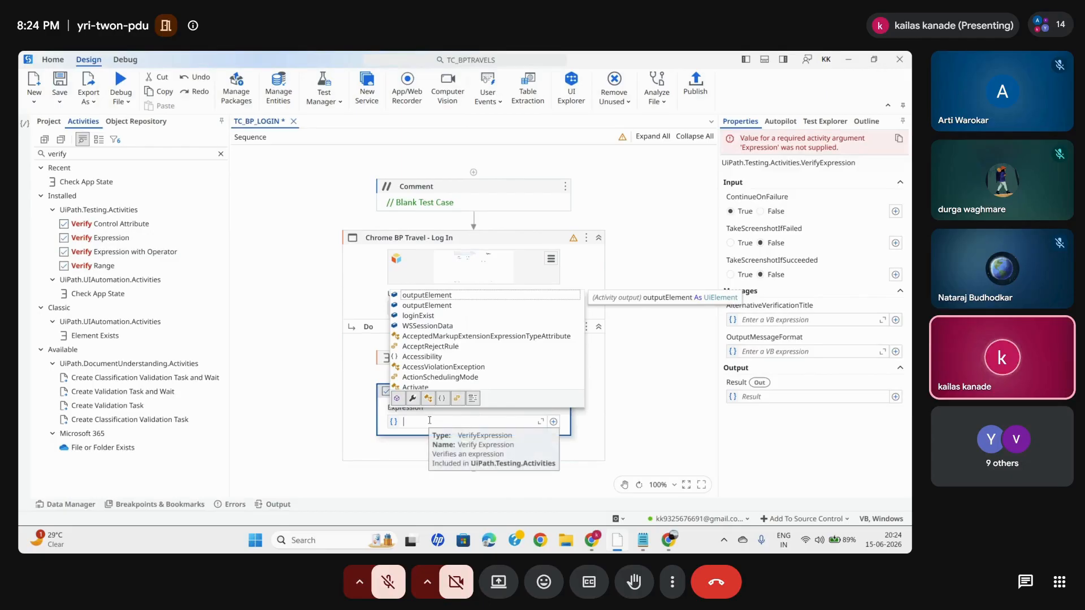
{"action": "double_click", "coordinate": [427, 316]}
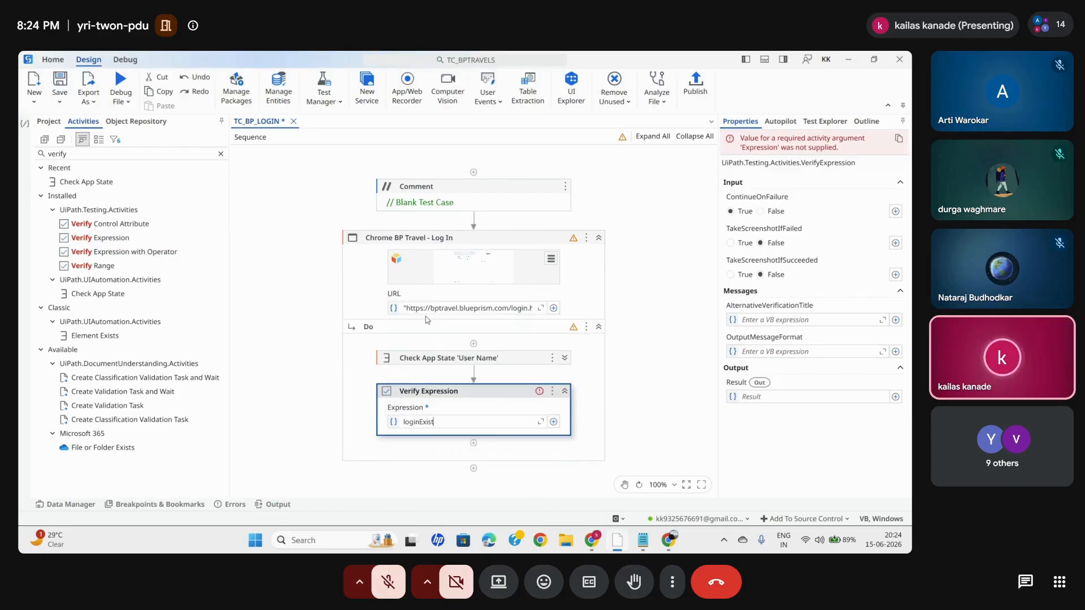
{"action": "left_click", "coordinate": [637, 385]}
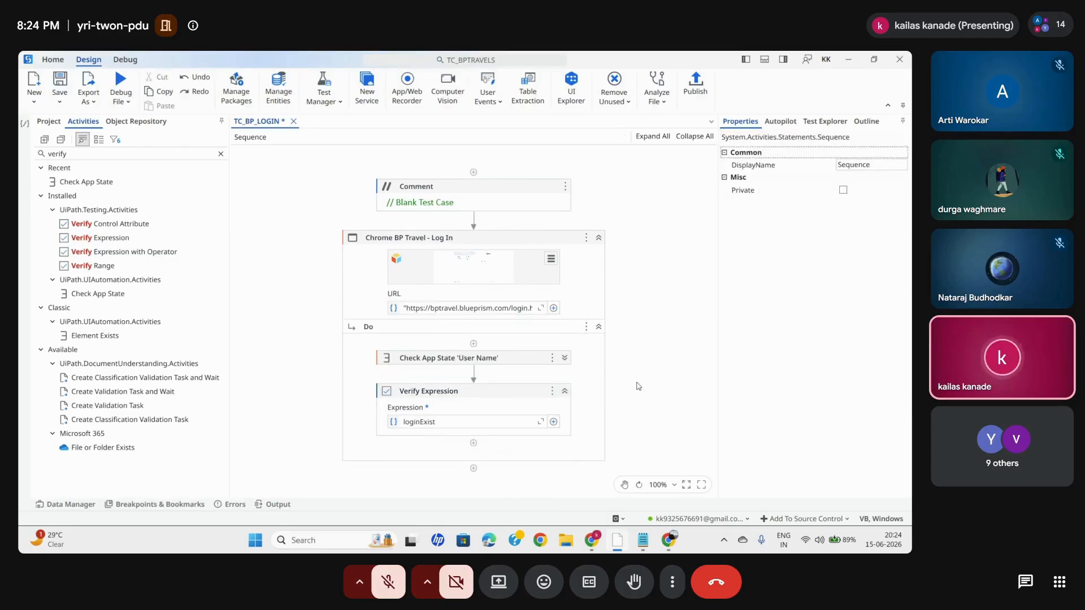
- Set the Verify Expression activity's ContinueOnFailure to False and both TakeScreenshotIfFailed and TakeScreenshotIfSucceeded to True
{"action": "left_click", "coordinate": [457, 407]}
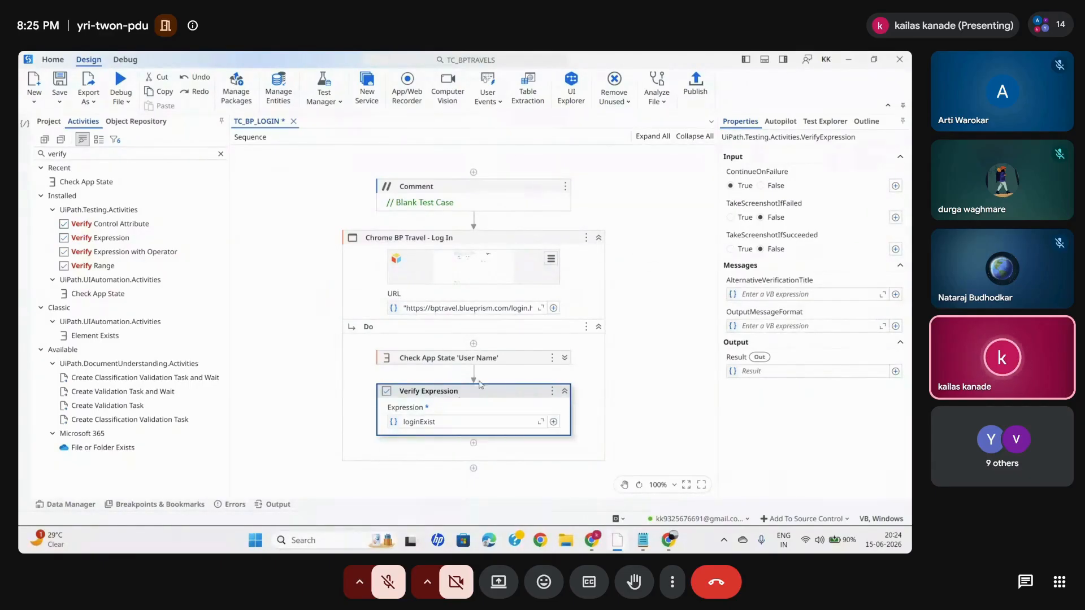
{"action": "left_click", "coordinate": [761, 186]}
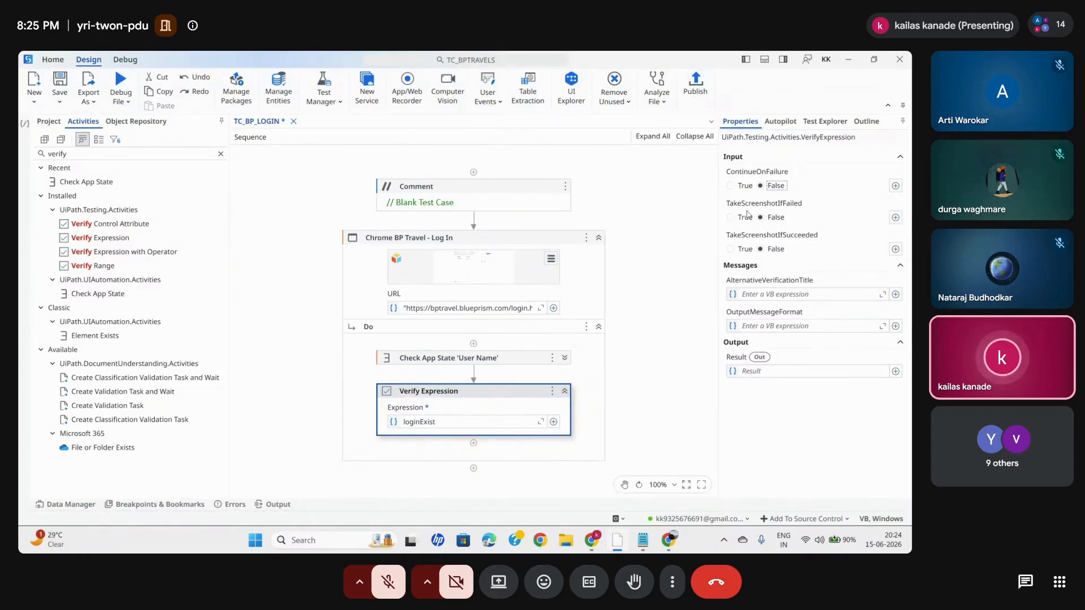
{"action": "left_click", "coordinate": [731, 218]}
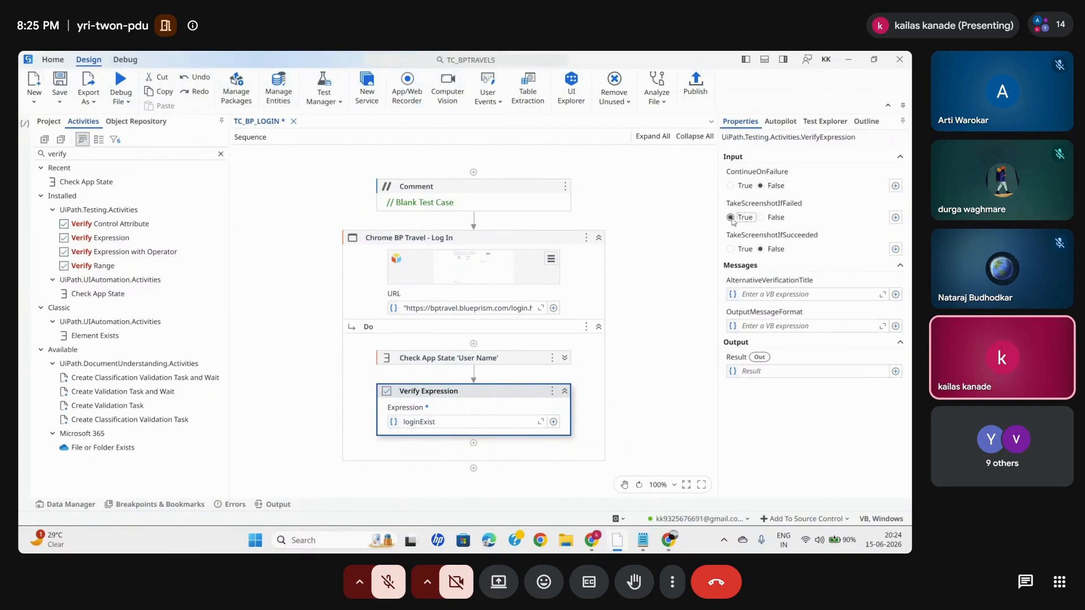
{"action": "left_click", "coordinate": [730, 249]}
- Begin the Verify Expression activity's AlternativeVerificationTitle with the quoted text "Verify "
{"action": "left_click", "coordinate": [753, 295]}
{"action": "type", "text": "\"Verify "}
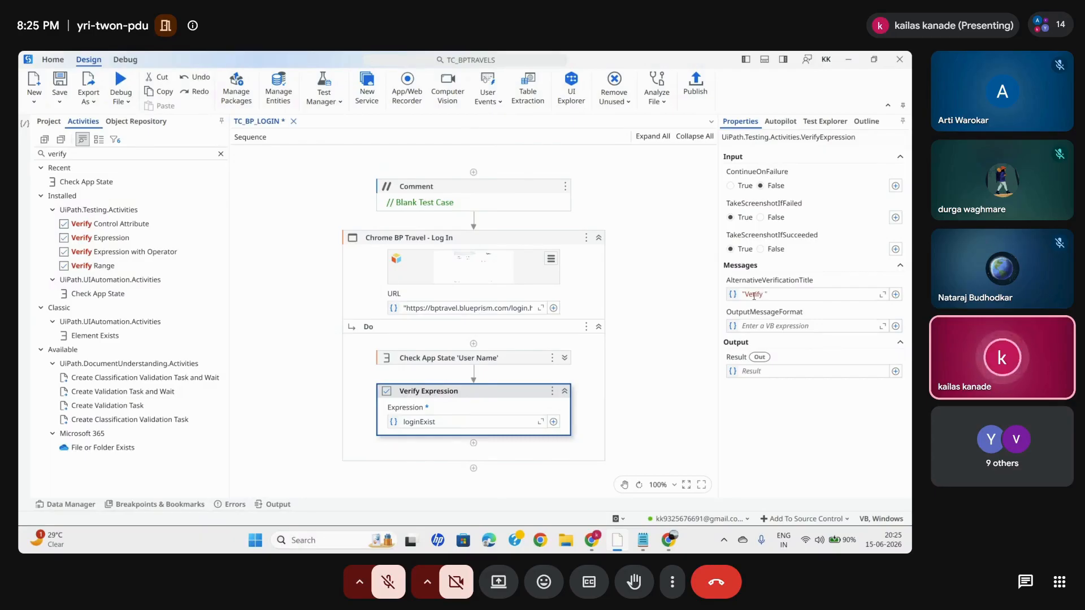
{"action": "type", "text": "\""}
- Switch to the Google Meet call in Chrome, look through the participant list, and return to UiPath Studio
{"action": "mouse_move", "coordinate": [591, 541]}
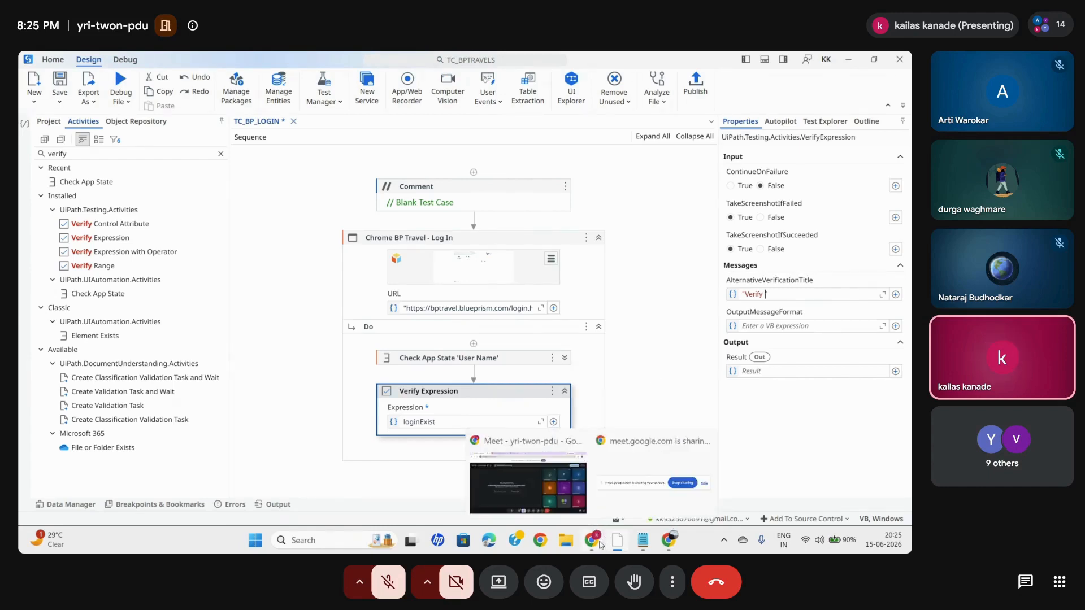
{"action": "left_click", "coordinate": [554, 483]}
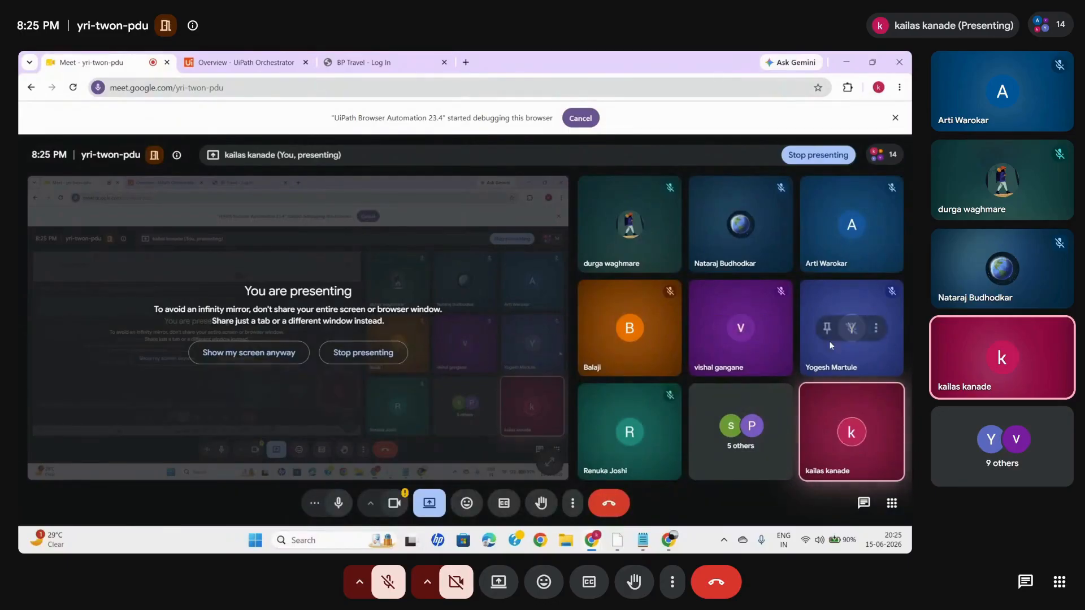
{"action": "left_click", "coordinate": [867, 162]}
{"action": "scroll", "coordinate": [811, 308], "scroll_direction": "down", "scroll_amount": 5}
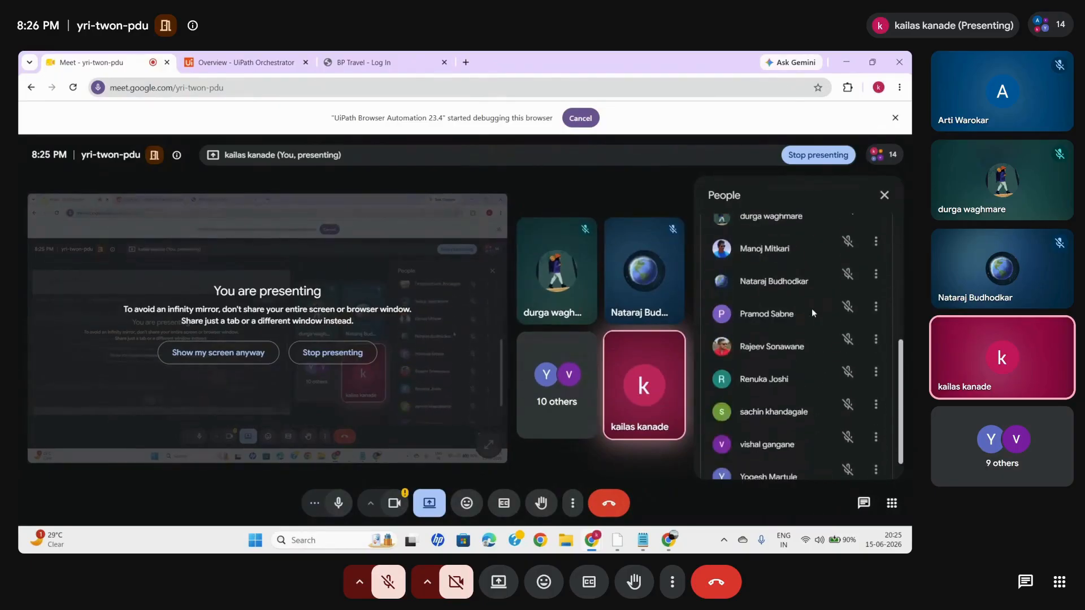
{"action": "scroll", "coordinate": [812, 313], "scroll_direction": "up", "scroll_amount": 3}
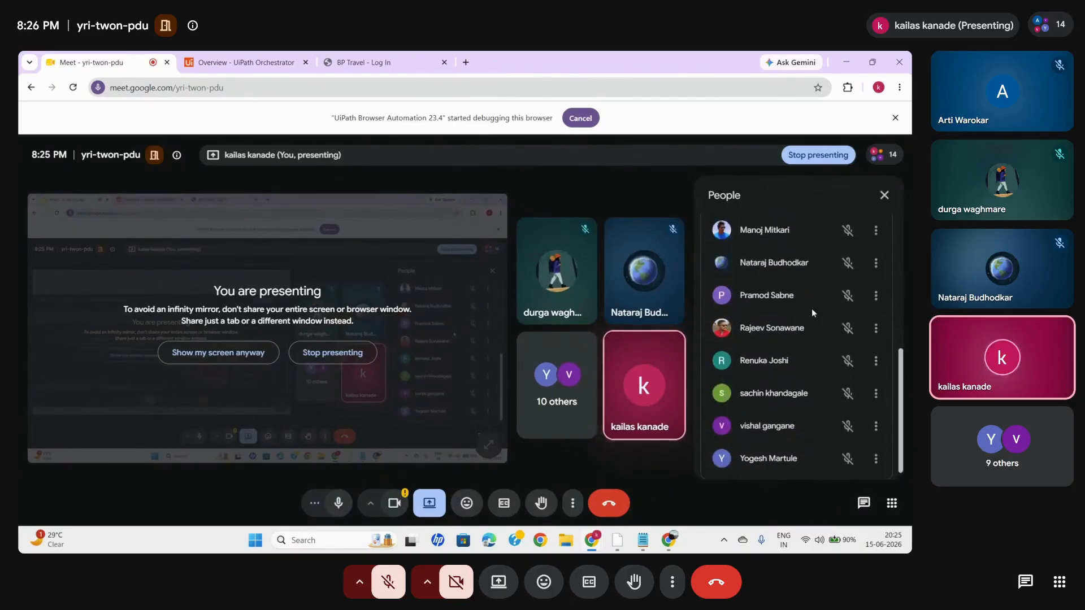
{"action": "left_click", "coordinate": [846, 64]}
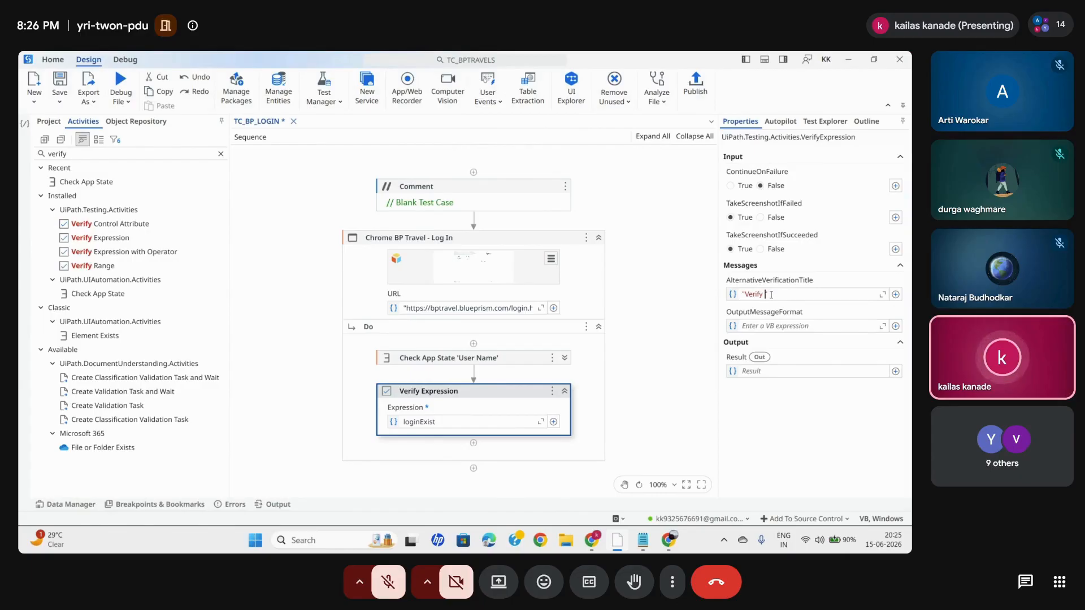
- Complete the AlternativeVerificationTitle as "Verify Login page found"
{"action": "type", "text": "\"Verify Login page found"}
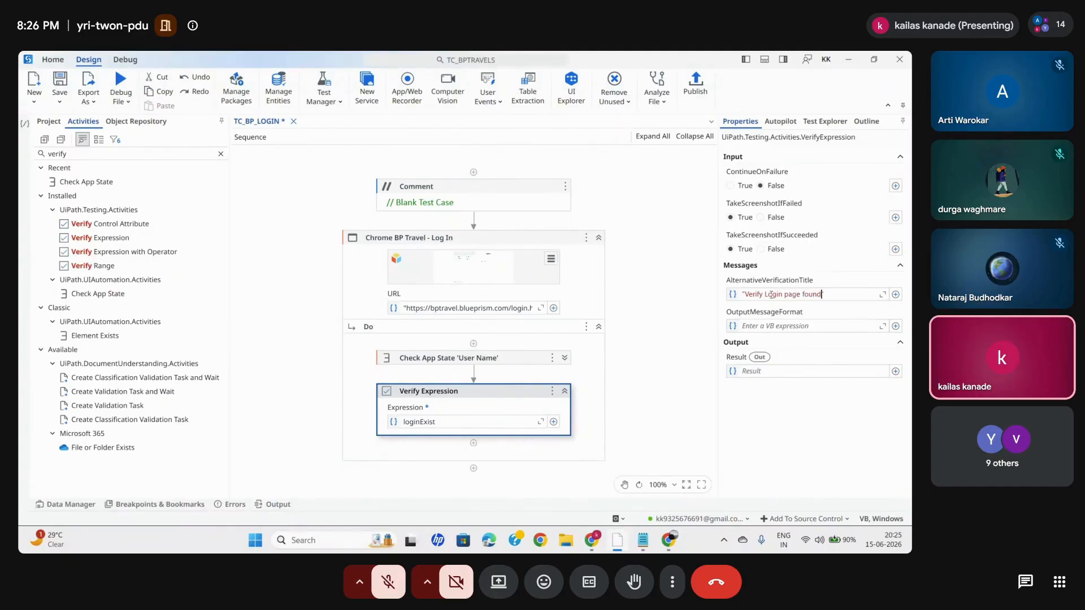
- Open OutputMessageFormat in the Expression Editor and start an if expression with loginExist as the condition and an empty string as the true result
{"action": "left_click", "coordinate": [762, 327]}
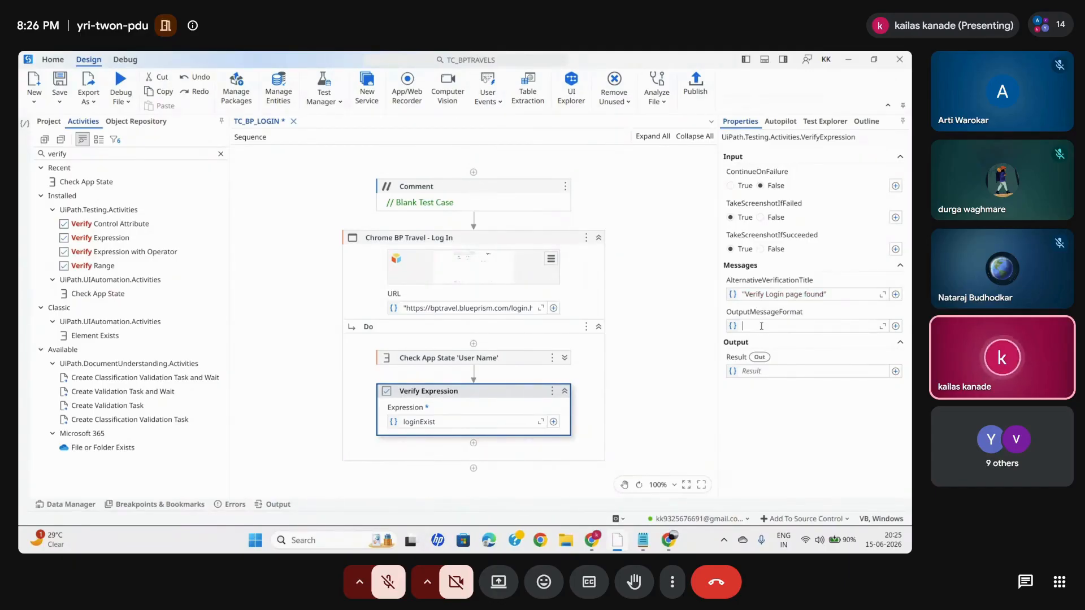
{"action": "left_click", "coordinate": [882, 326]}
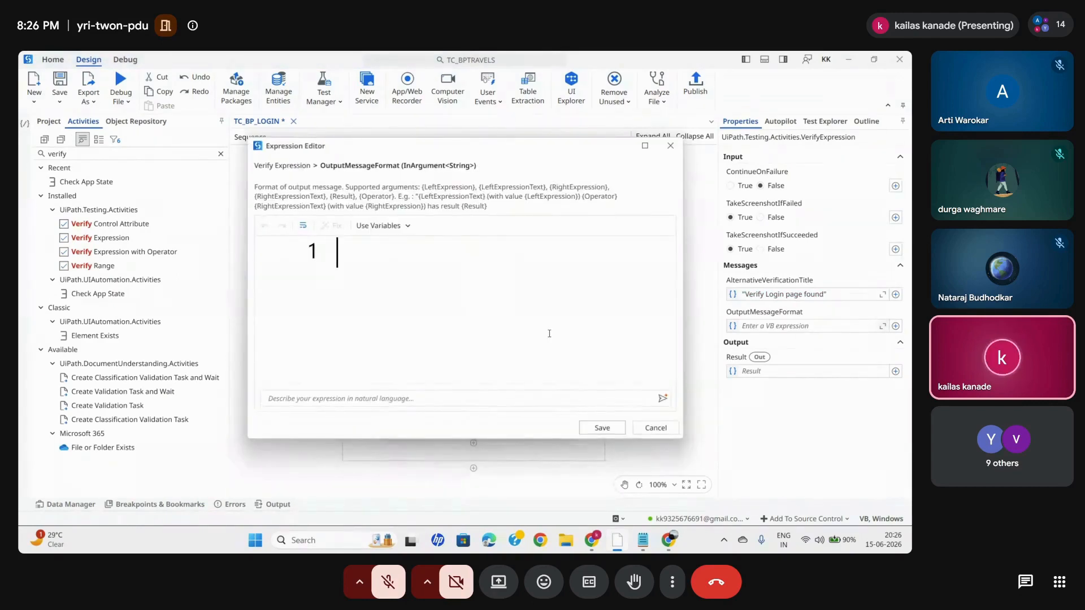
{"action": "type", "text": "if()"}
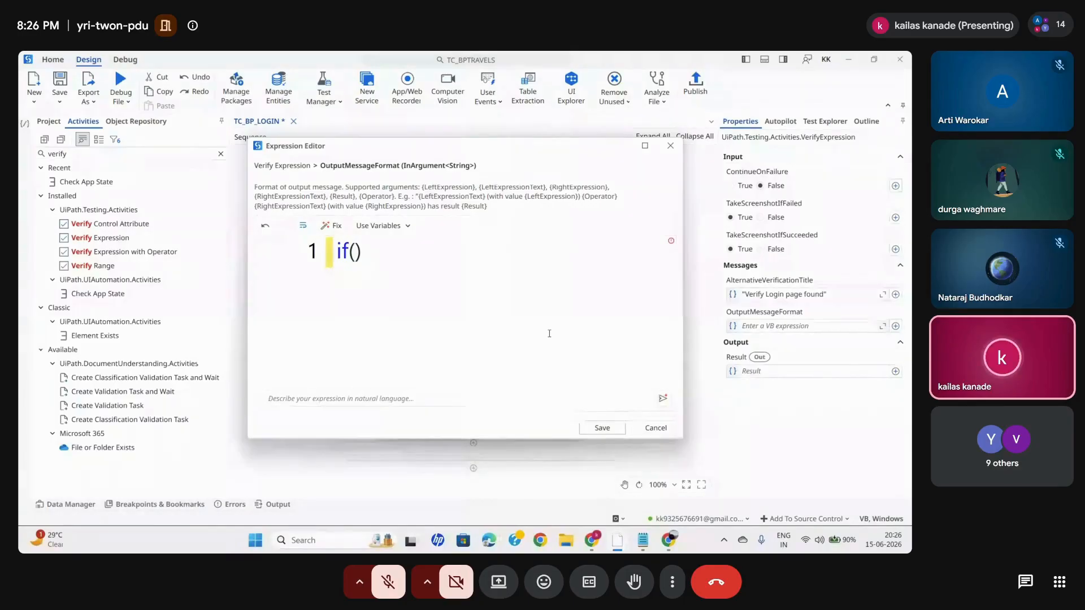
{"action": "key", "text": "ctrl+space"}
{"action": "double_click", "coordinate": [408, 287]}
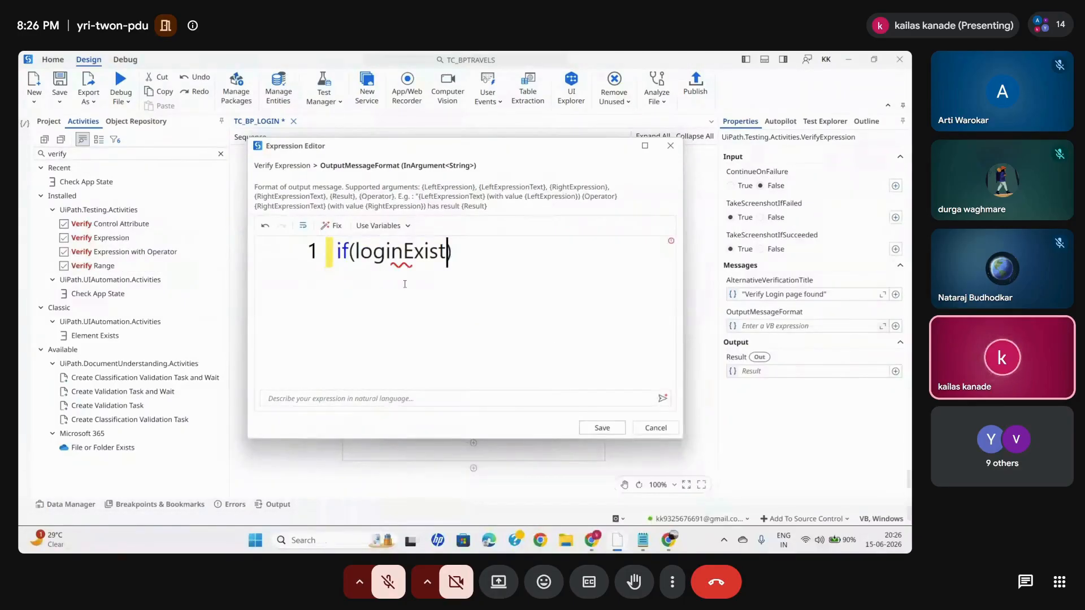
{"action": "type", "text": ","}
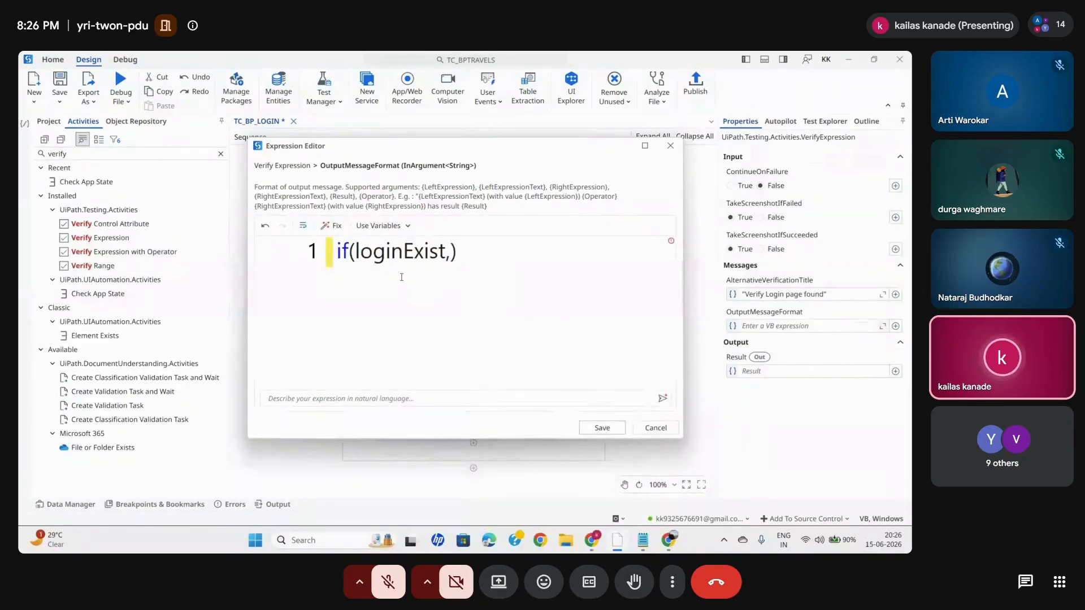
{"action": "double_click", "coordinate": [410, 253]}
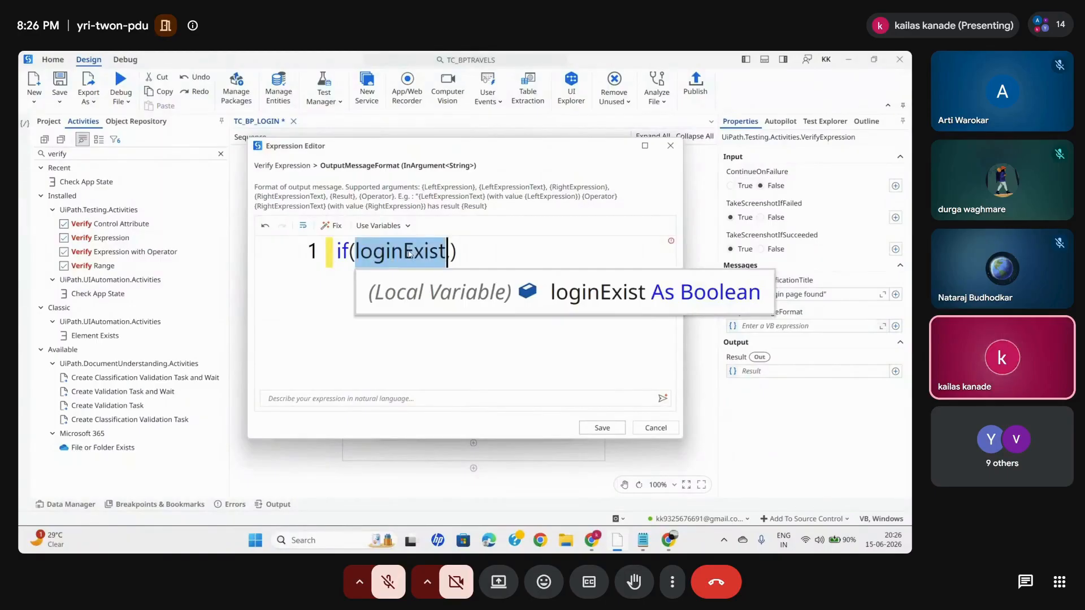
{"action": "left_click", "coordinate": [452, 252]}
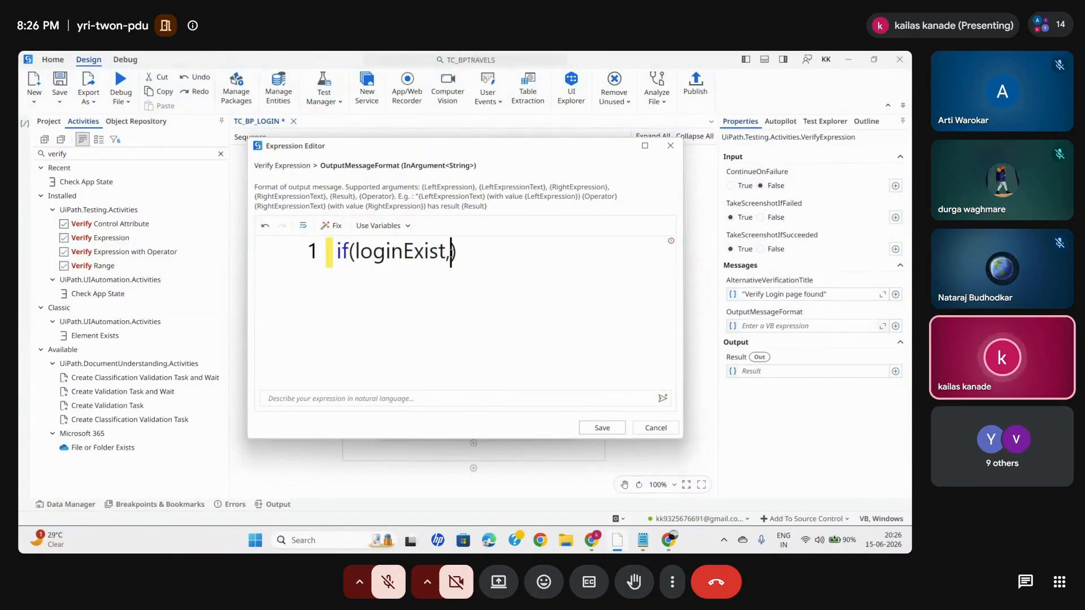
{"action": "type", "text": "\""}
- Check the Google Meet call in Chrome and return to UiPath Studio
{"action": "left_click", "coordinate": [548, 483]}
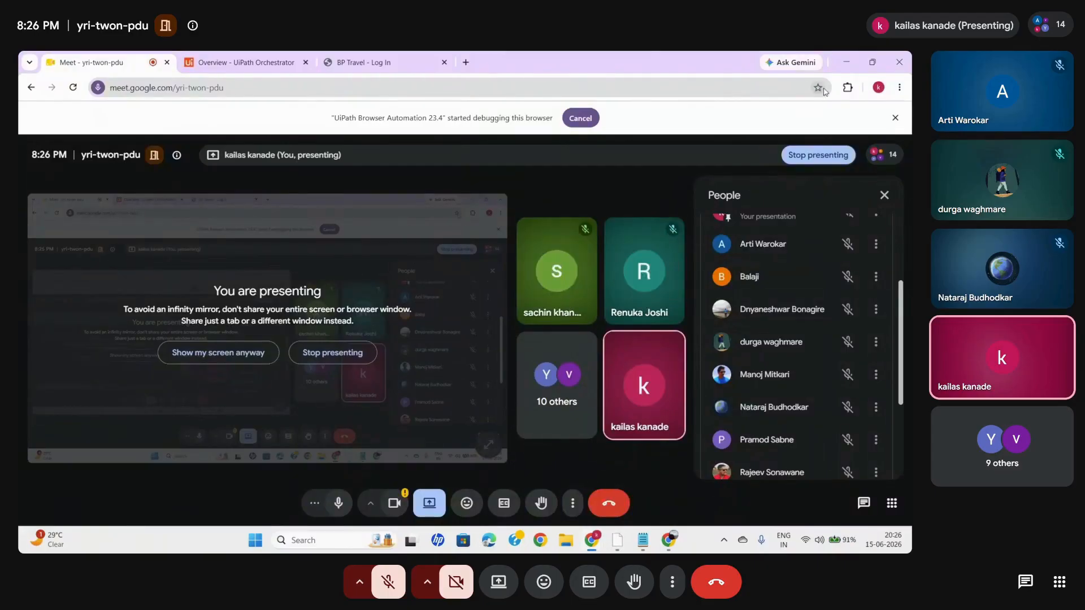
{"action": "left_click", "coordinate": [843, 64]}
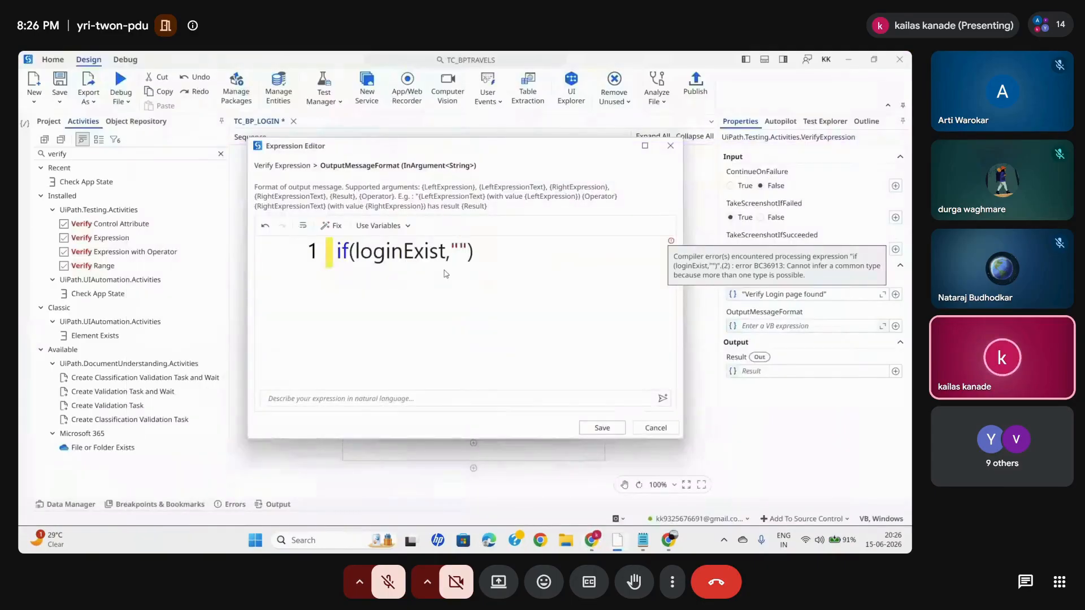
- Enter "Login page found" as the true result of the if expression
{"action": "left_click", "coordinate": [461, 255]}
{"action": "type", "text": "Logi"}
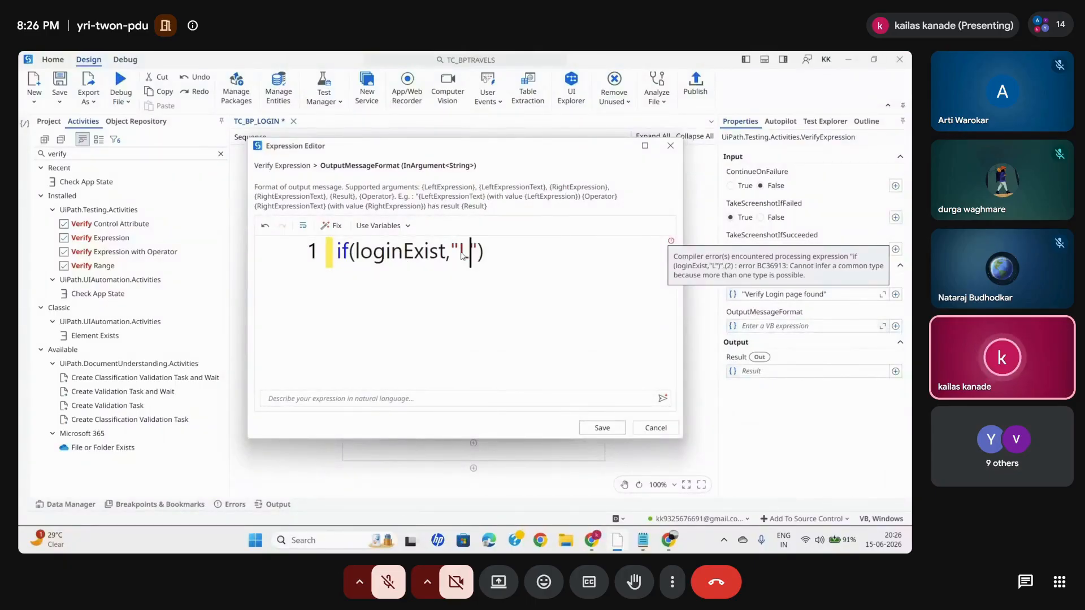
{"action": "type", "text": "n page fo"}
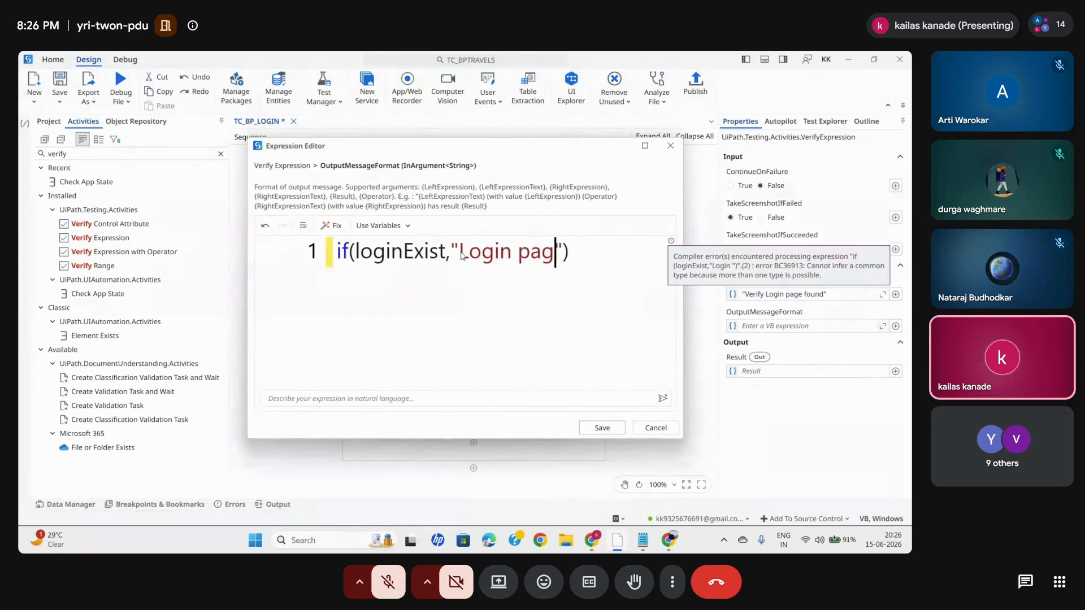
{"action": "type", "text": "und\""}
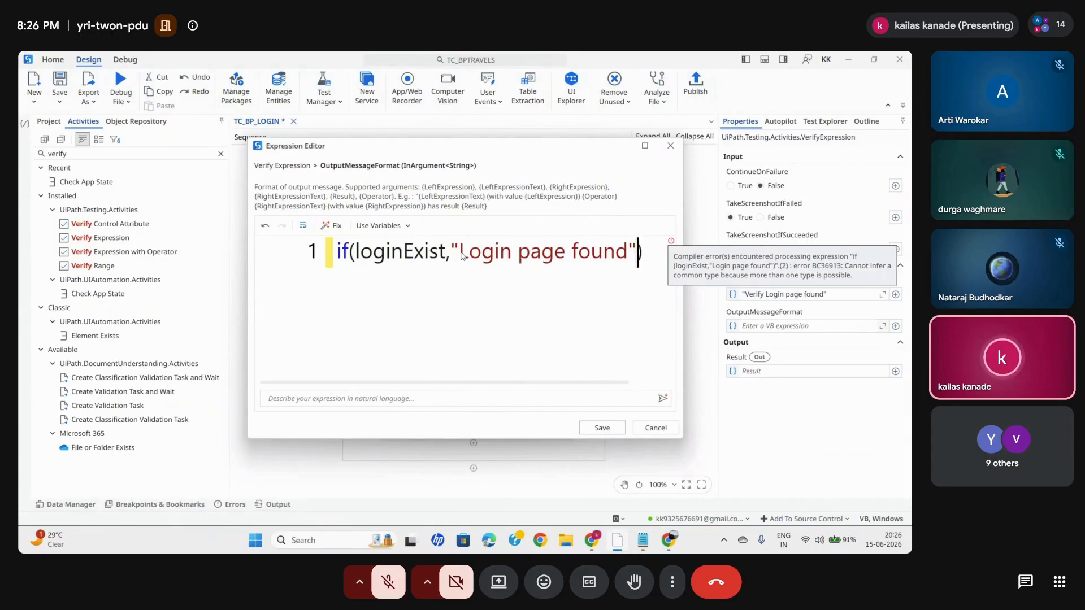
{"action": "type", "text": ")"}
- Complete the OutputMessageFormat if expression with "Login page not found" as the false result and save it
{"action": "left_click", "coordinate": [645, 146]}
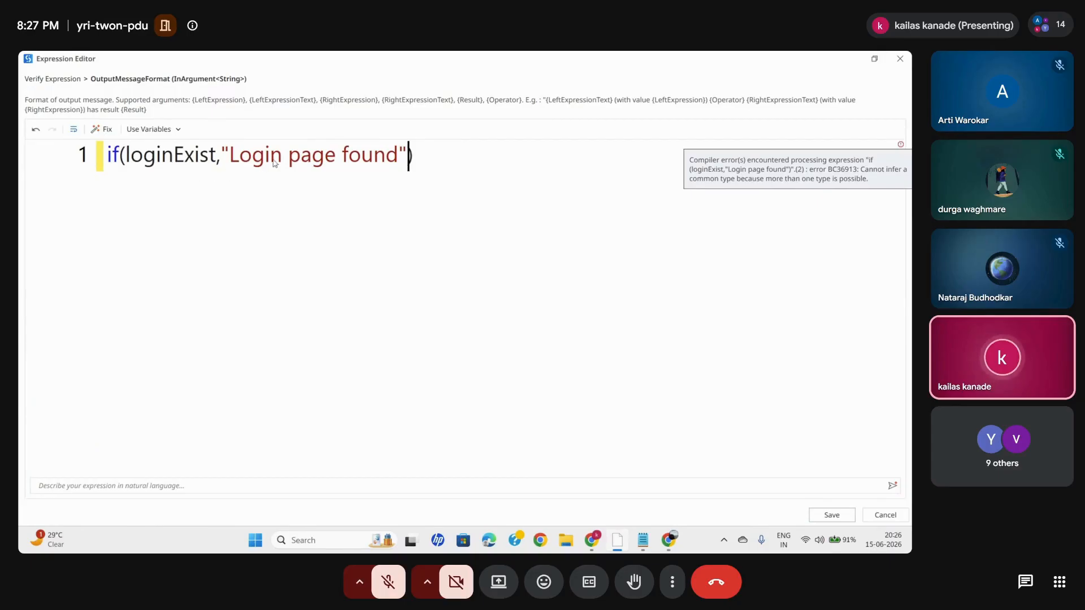
{"action": "type", "text": ",\""}
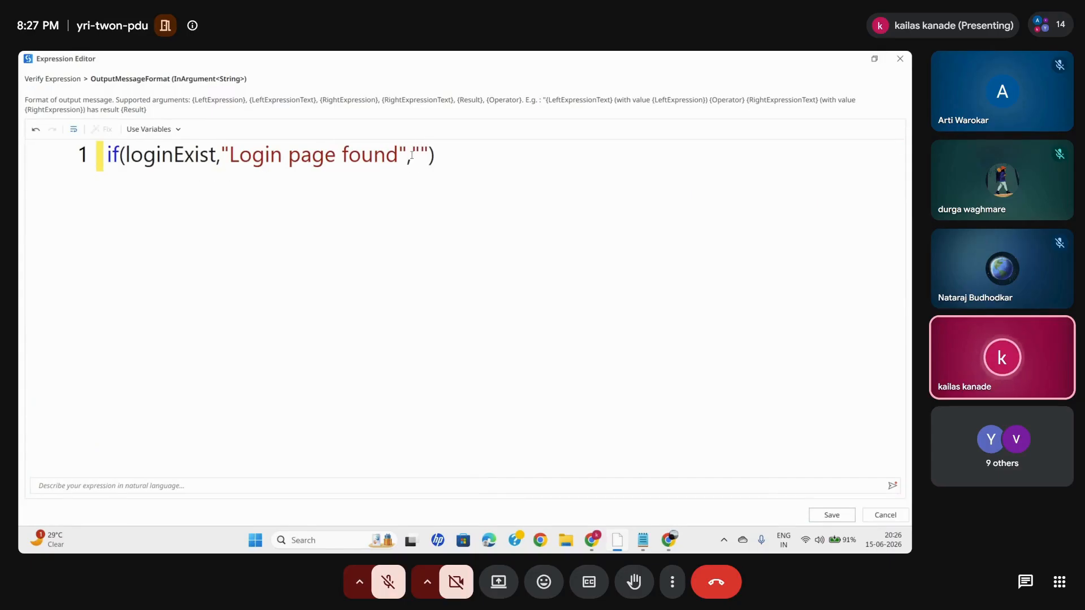
{"action": "type", "text": "Login page"}
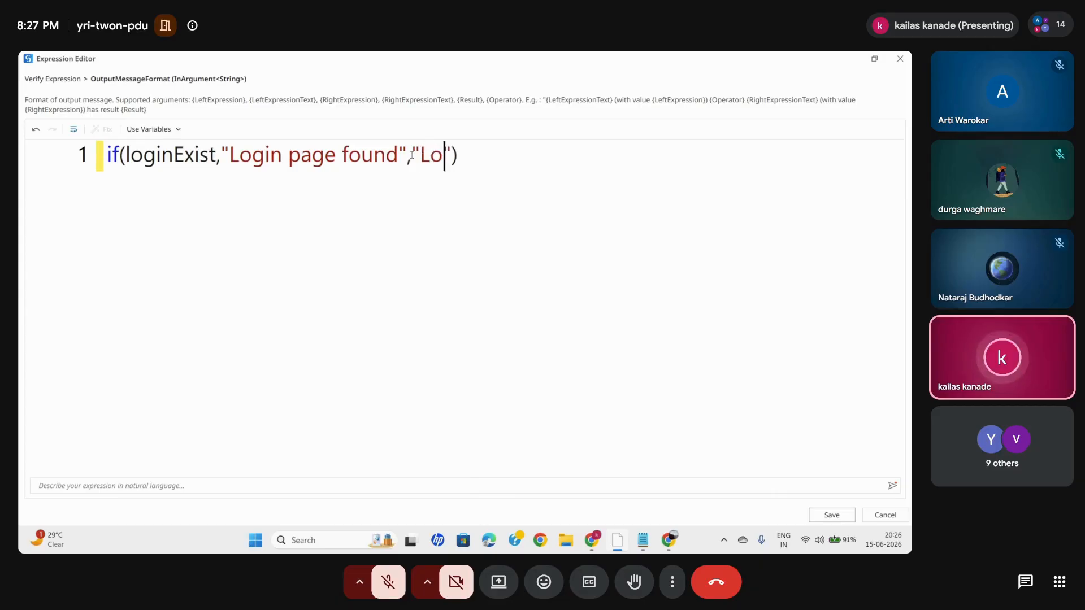
{"action": "type", "text": " not fou"}
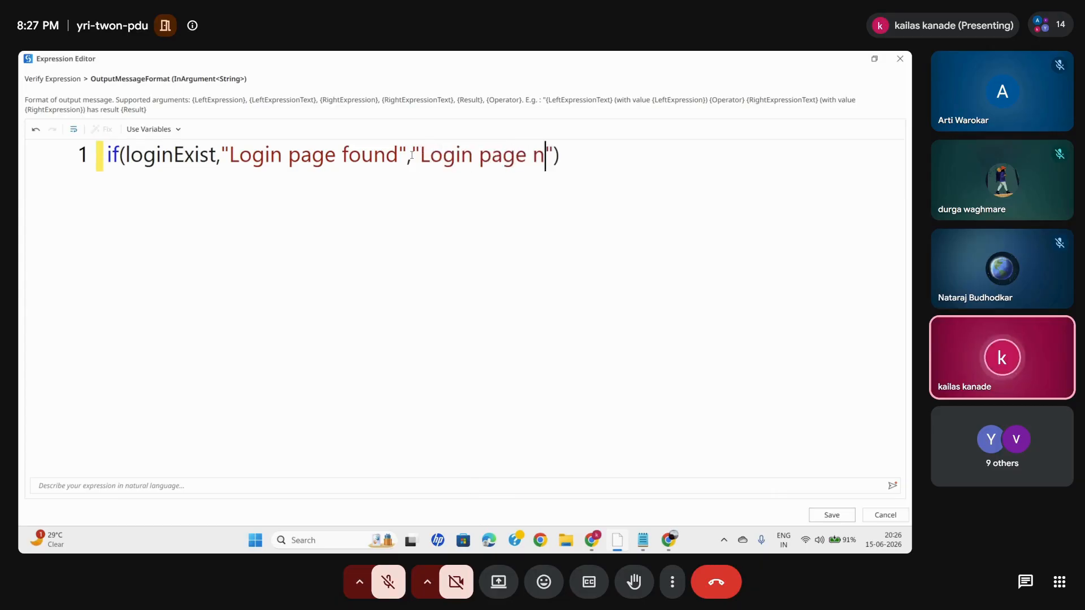
{"action": "type", "text": "nd"}
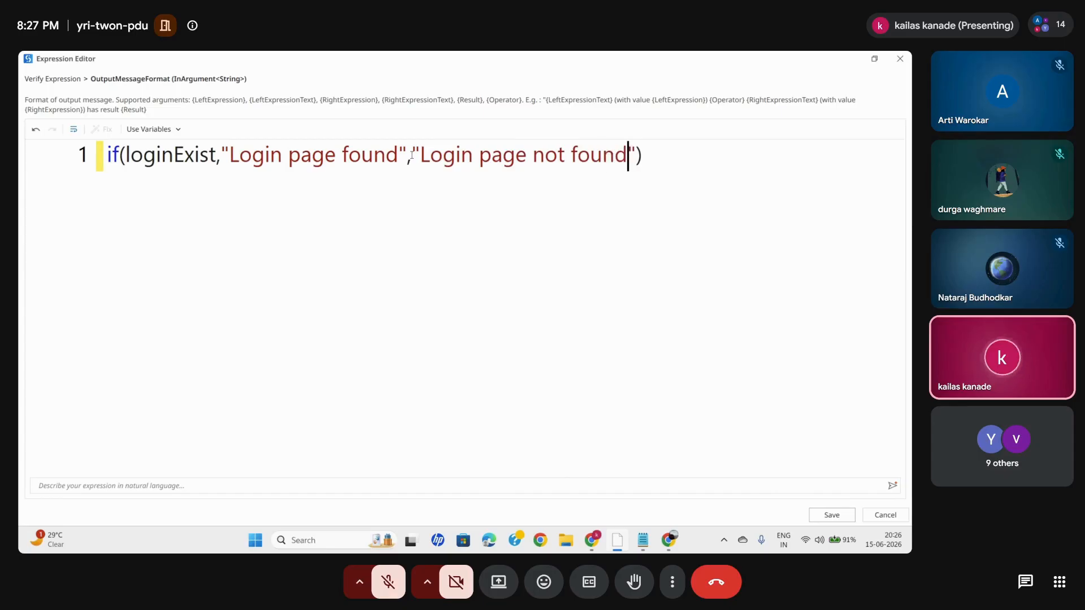
{"action": "left_click", "coordinate": [848, 515]}
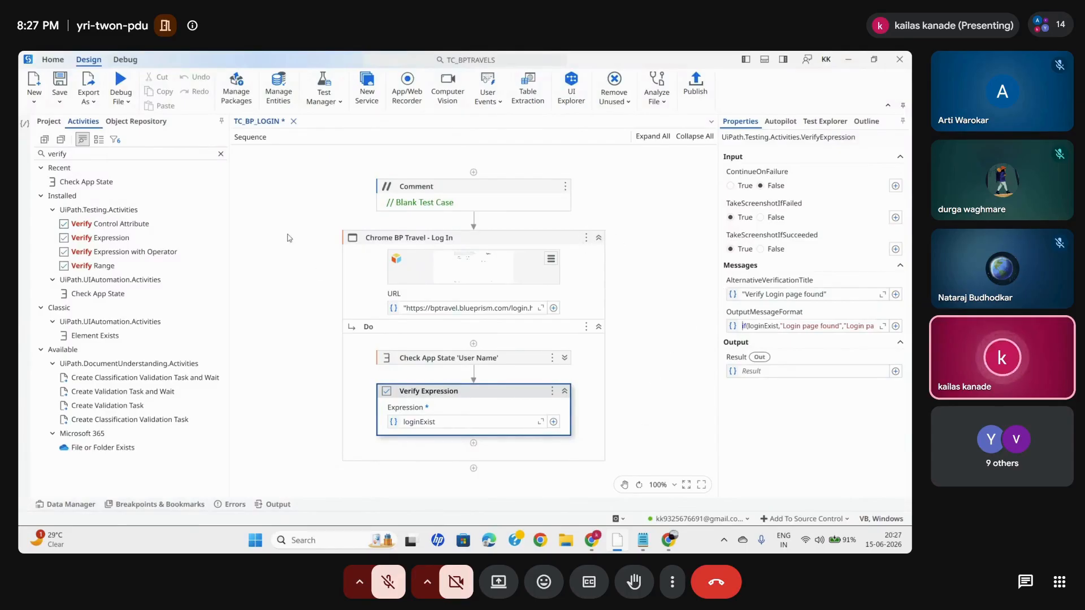
- Find the Type Into activity and add two of them below Verify Expression in the Do container
{"action": "left_click", "coordinate": [221, 155]}
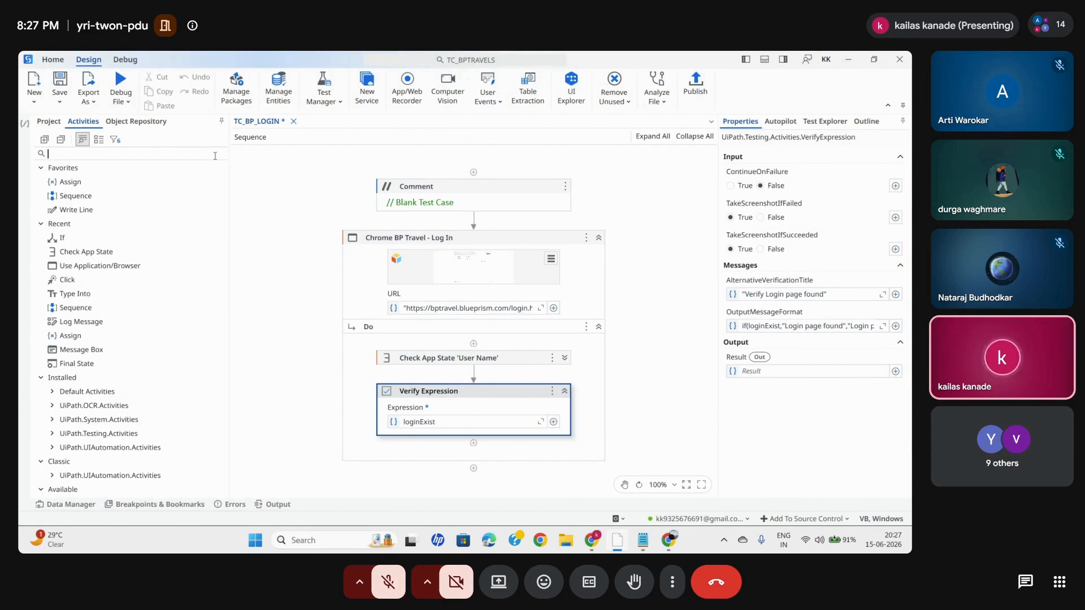
{"action": "type", "text": "type"}
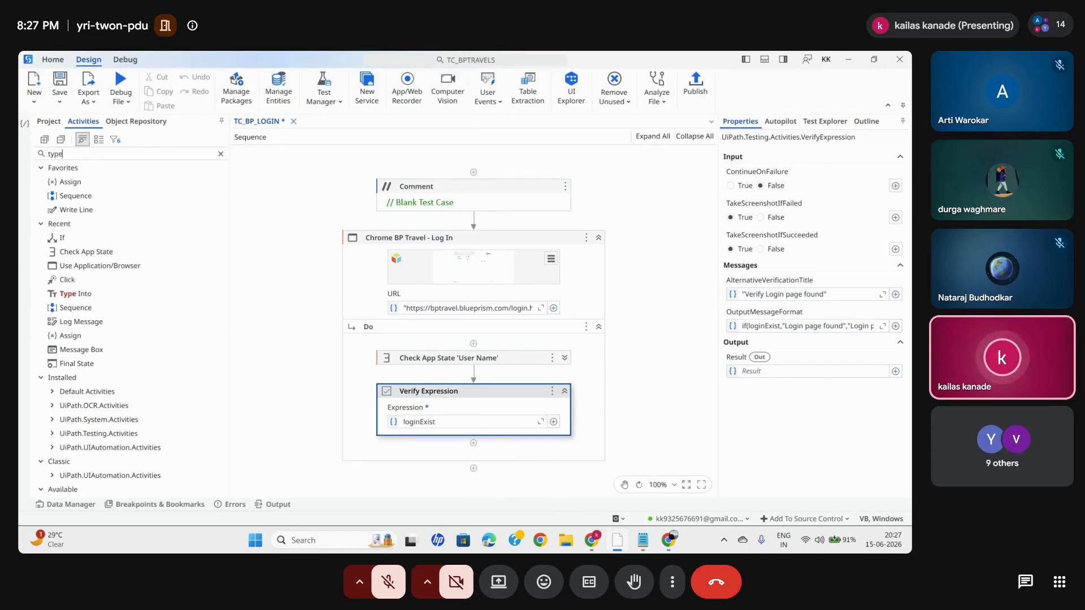
{"action": "type", "text": " into"}
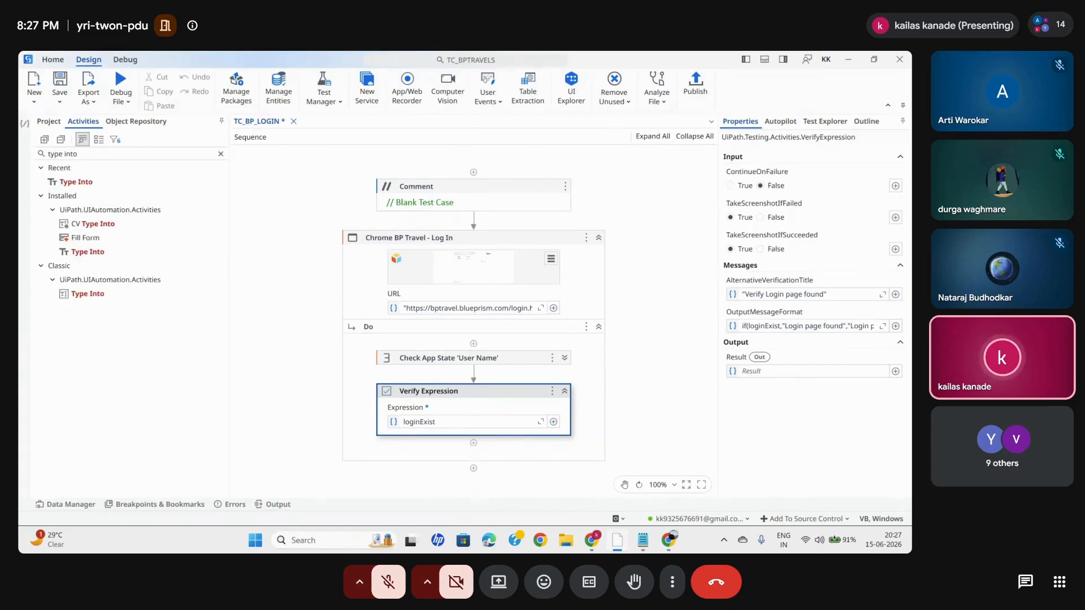
{"action": "left_click_drag", "start_coordinate": [78, 186], "coordinate": [485, 444]}
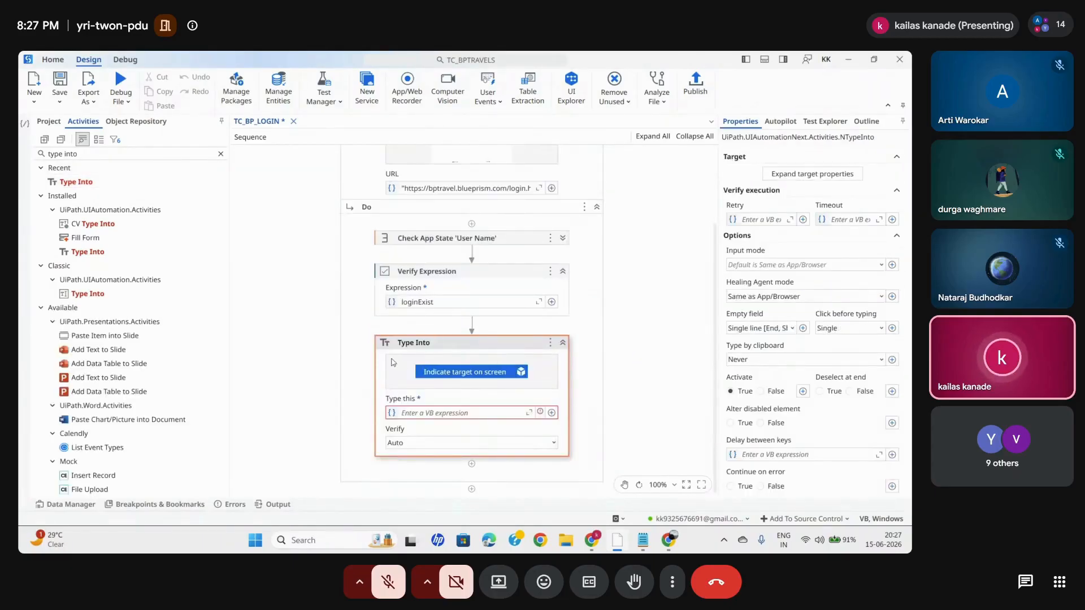
{"action": "left_click_drag", "start_coordinate": [76, 181], "coordinate": [475, 310]}
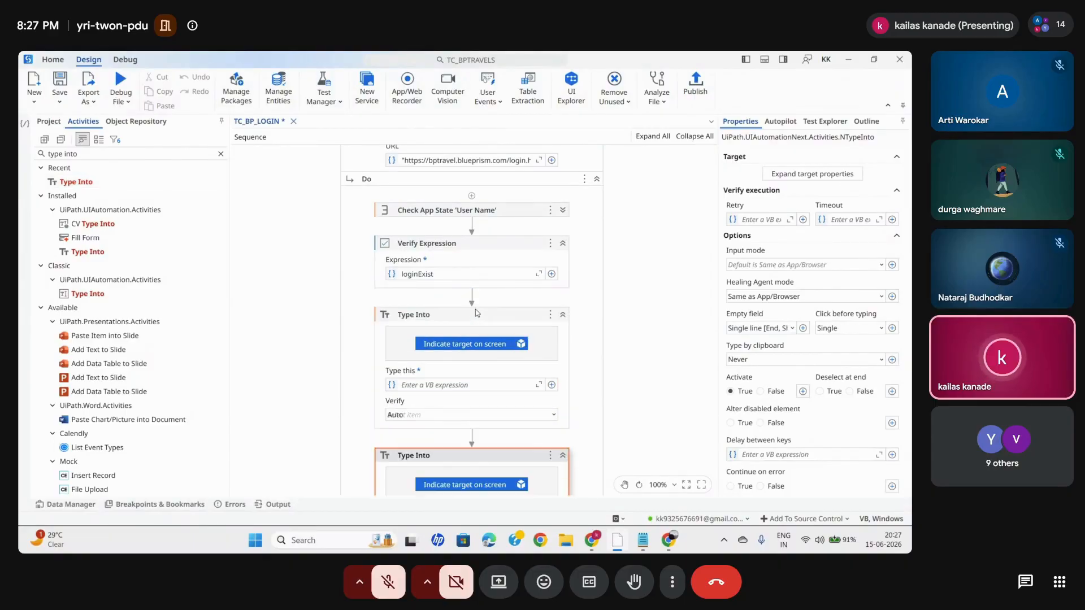
- Indicate the User Name field on the BP Travel login page as the first Type Into's target
{"action": "left_click", "coordinate": [466, 344]}
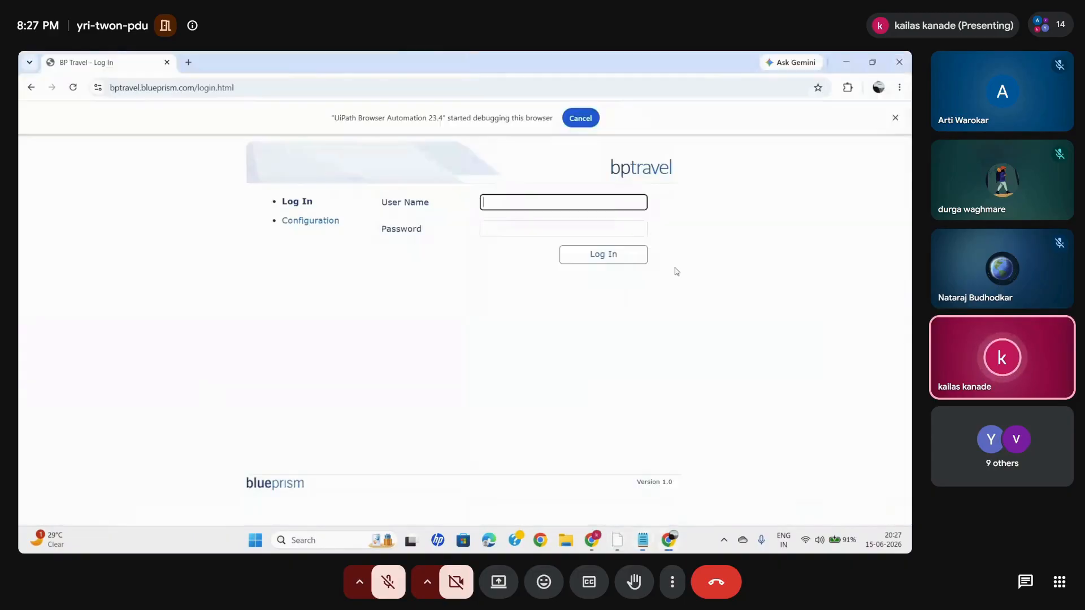
{"action": "left_click", "coordinate": [511, 204]}
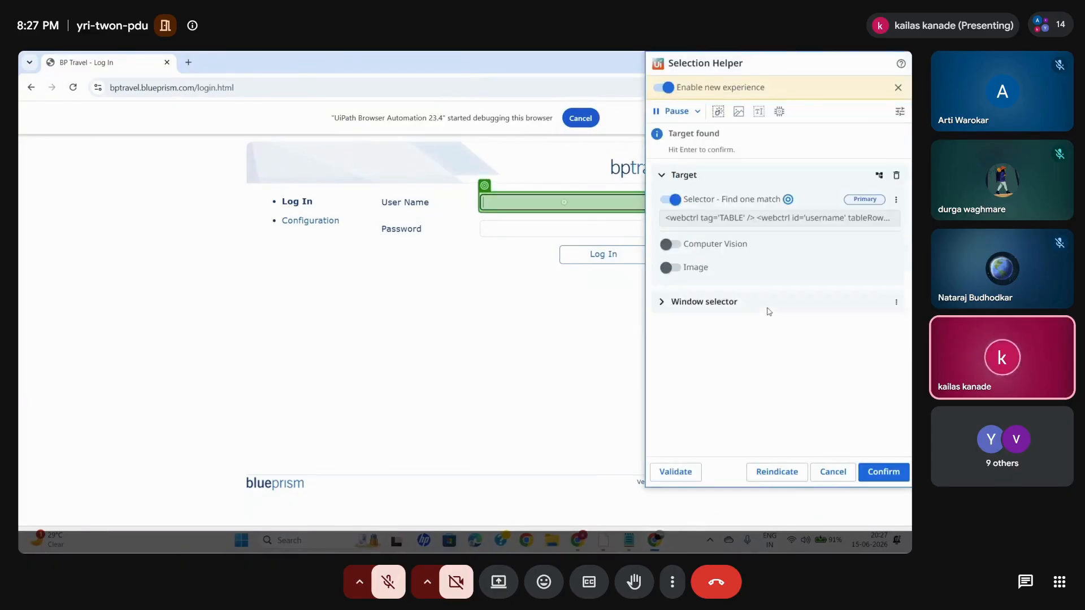
{"action": "left_click", "coordinate": [884, 472]}
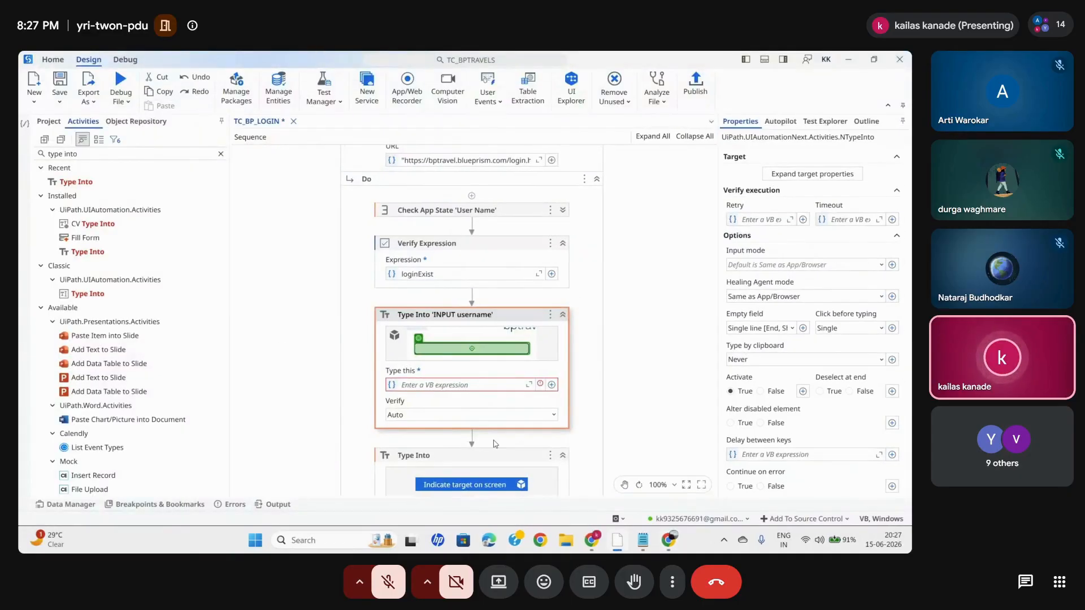
- Indicate the Password field, anchored to its Password label, as the second Type Into's target
{"action": "scroll", "coordinate": [495, 444], "scroll_direction": "down", "scroll_amount": 2}
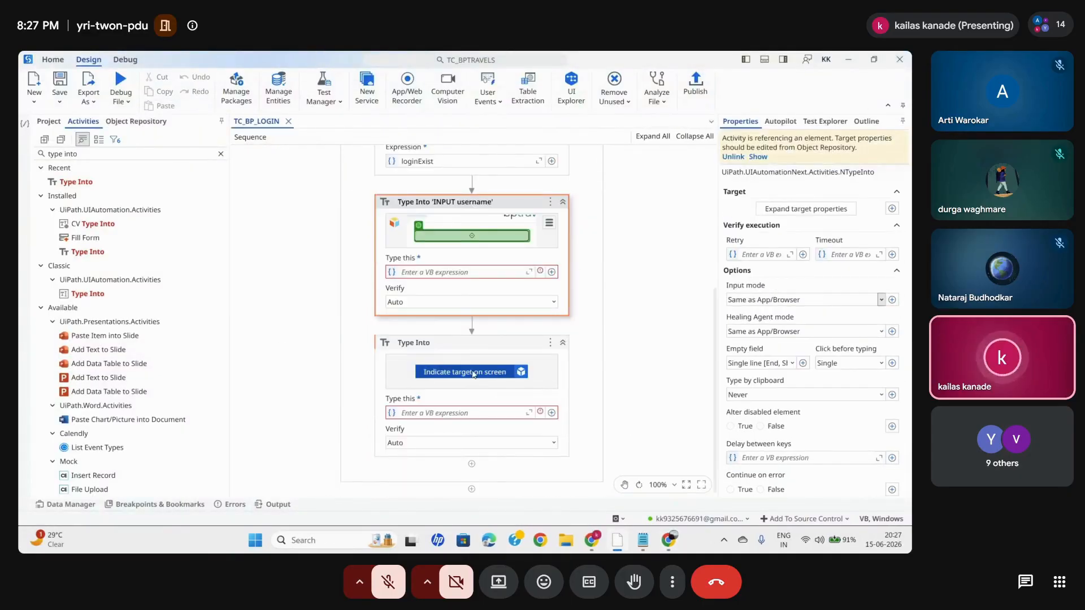
{"action": "left_click", "coordinate": [474, 372]}
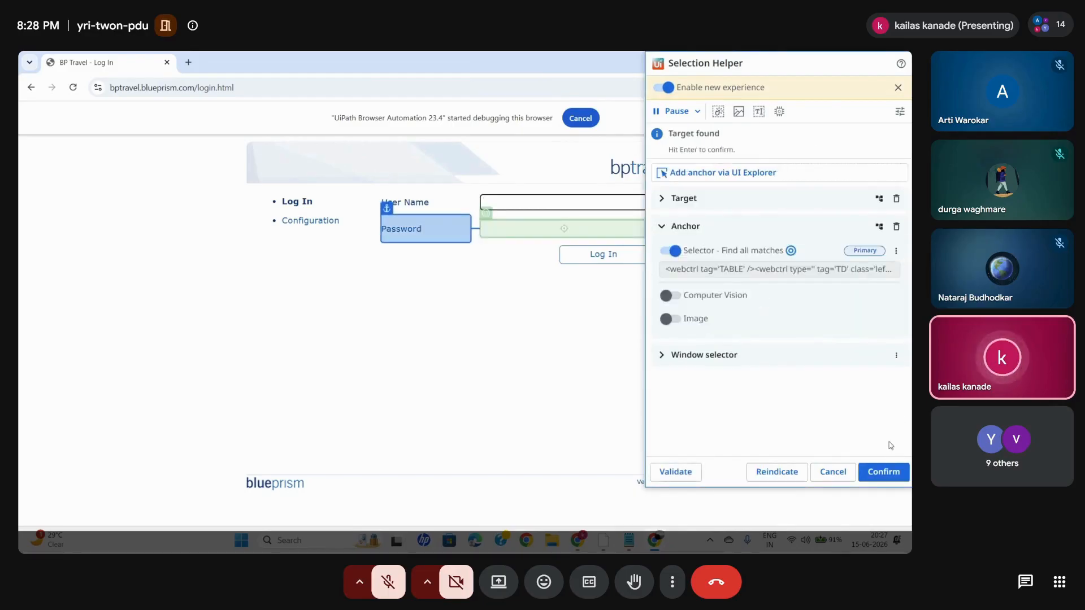
{"action": "left_click", "coordinate": [881, 472]}
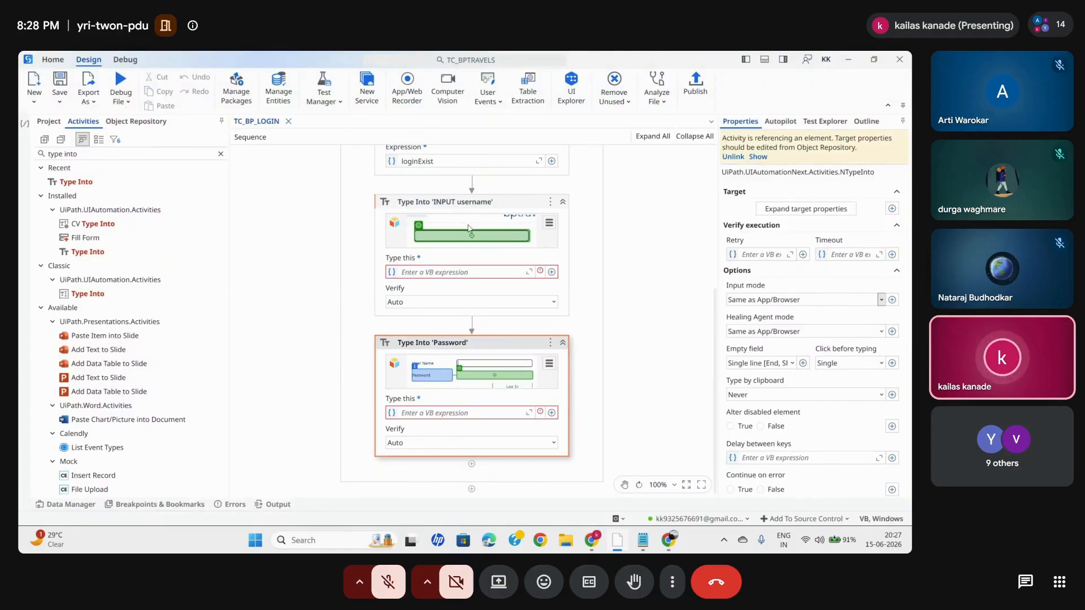
- Set the username Type Into's text to "admin" and enter the account password in the Password Type Into
{"action": "left_click", "coordinate": [421, 273]}
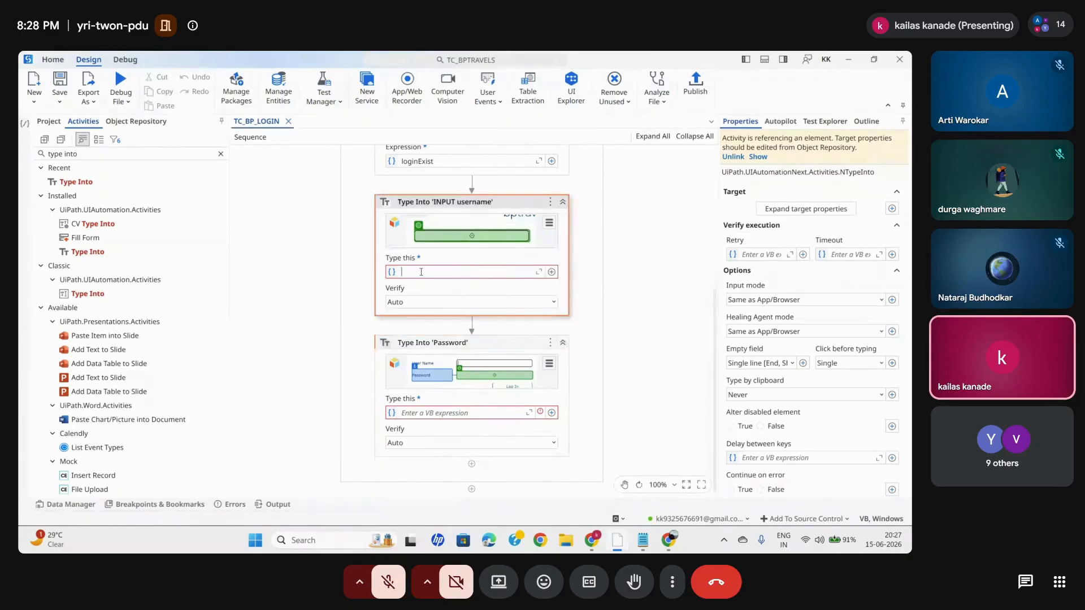
{"action": "type", "text": "\"admin\""}
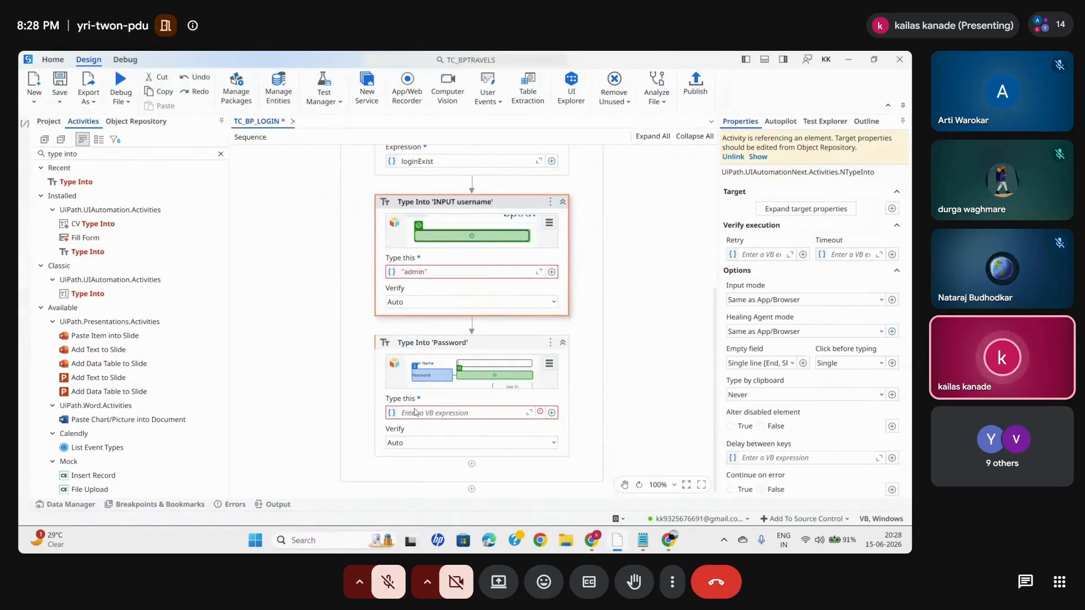
{"action": "left_click", "coordinate": [415, 413]}
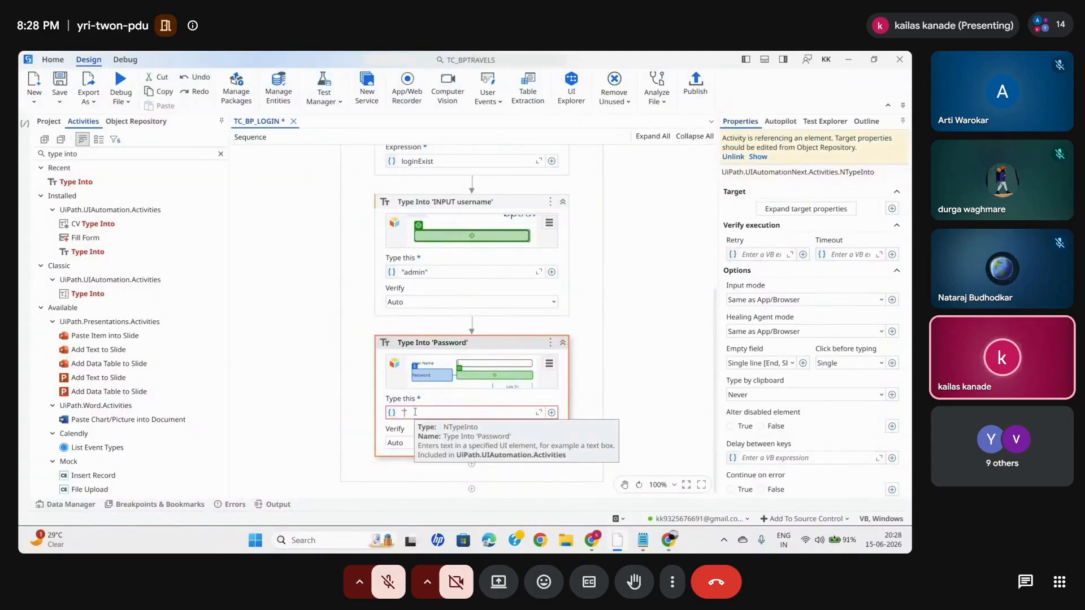
{"action": "left_click", "coordinate": [664, 366]}
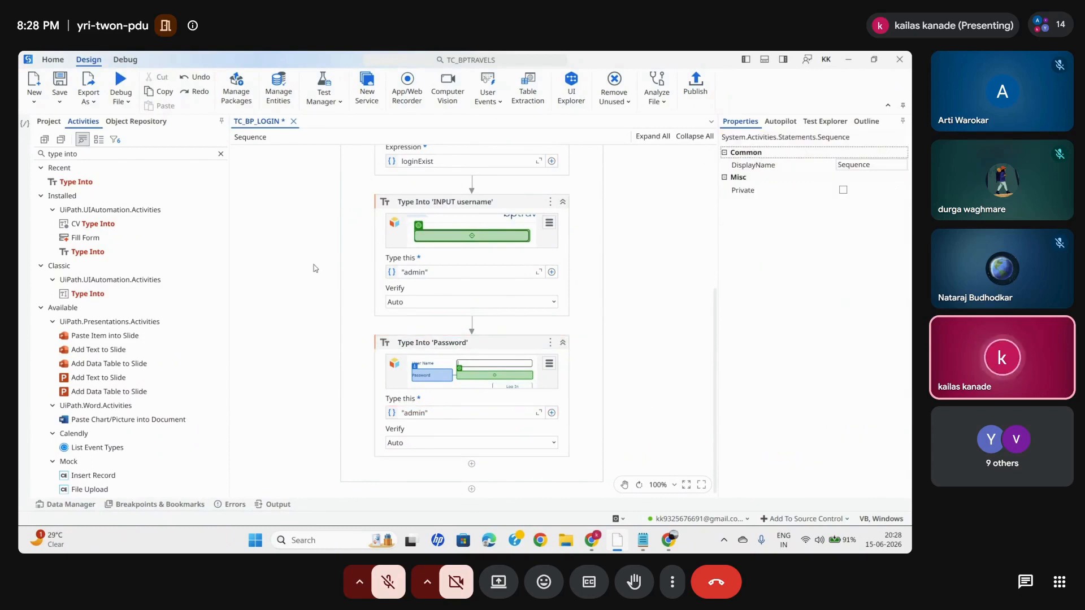
- Find the Click activity and add it below the Password Type Into
{"action": "left_click", "coordinate": [220, 153]}
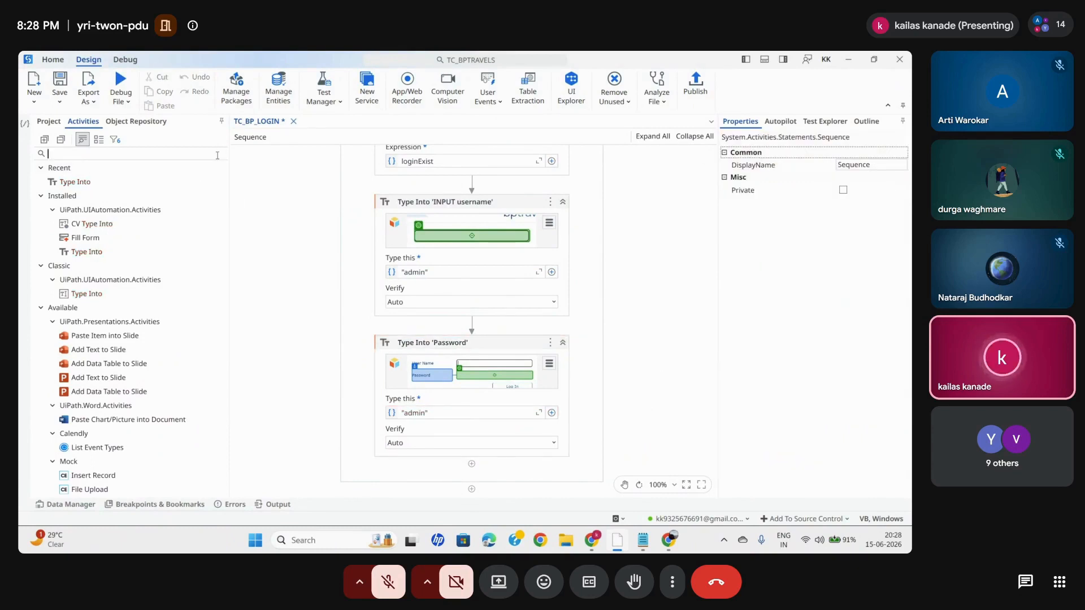
{"action": "type", "text": "click"}
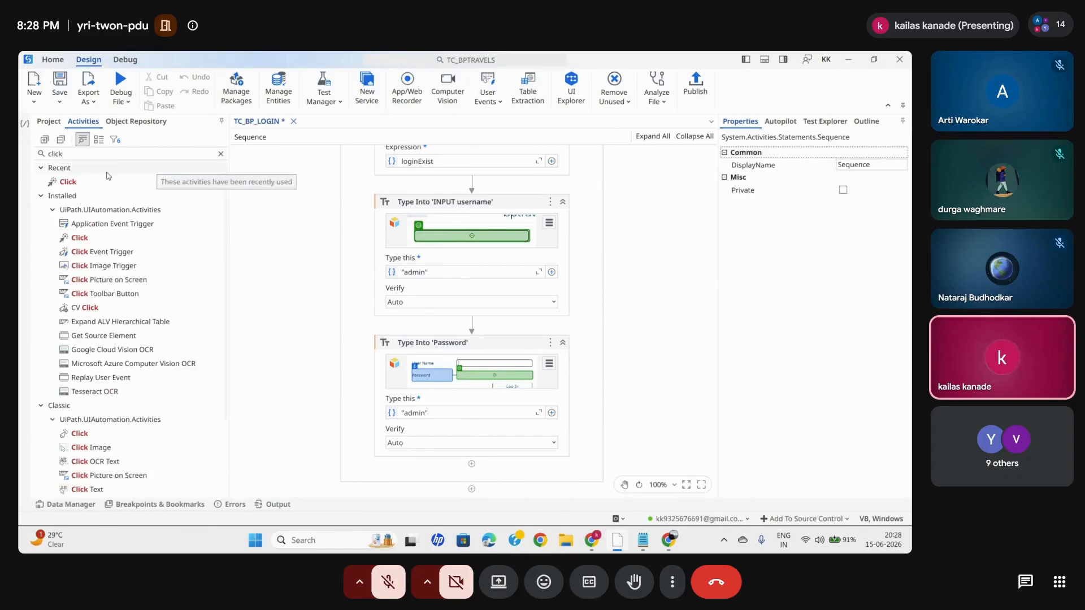
{"action": "left_click_drag", "start_coordinate": [75, 181], "coordinate": [484, 459]}
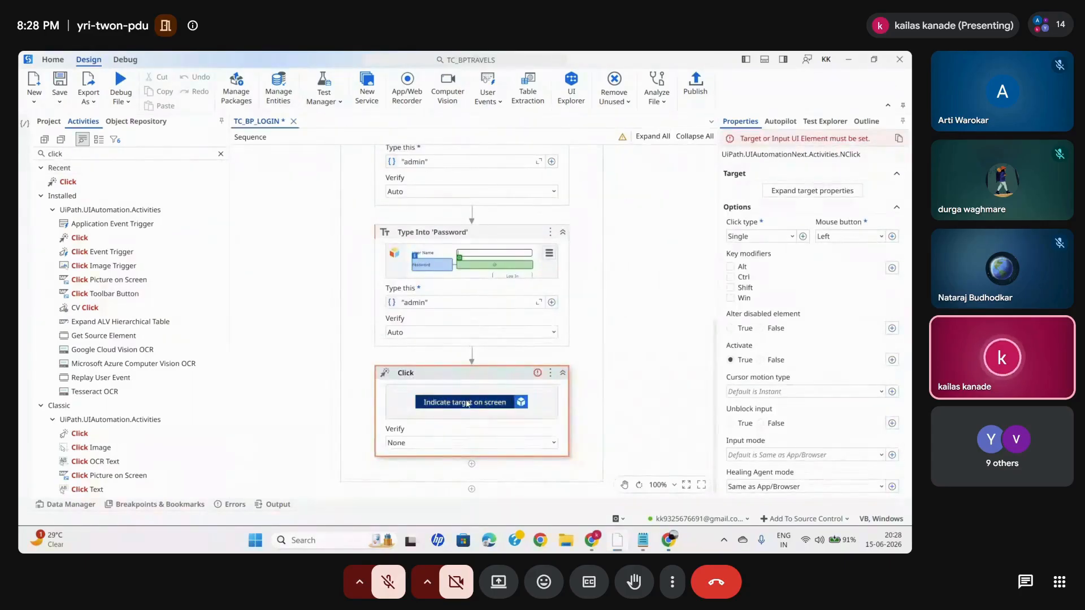
- Indicate the Log In button on the BP Travel page as the Click activity's target and save the test case
{"action": "left_click", "coordinate": [466, 402]}
{"action": "left_click", "coordinate": [603, 256]}
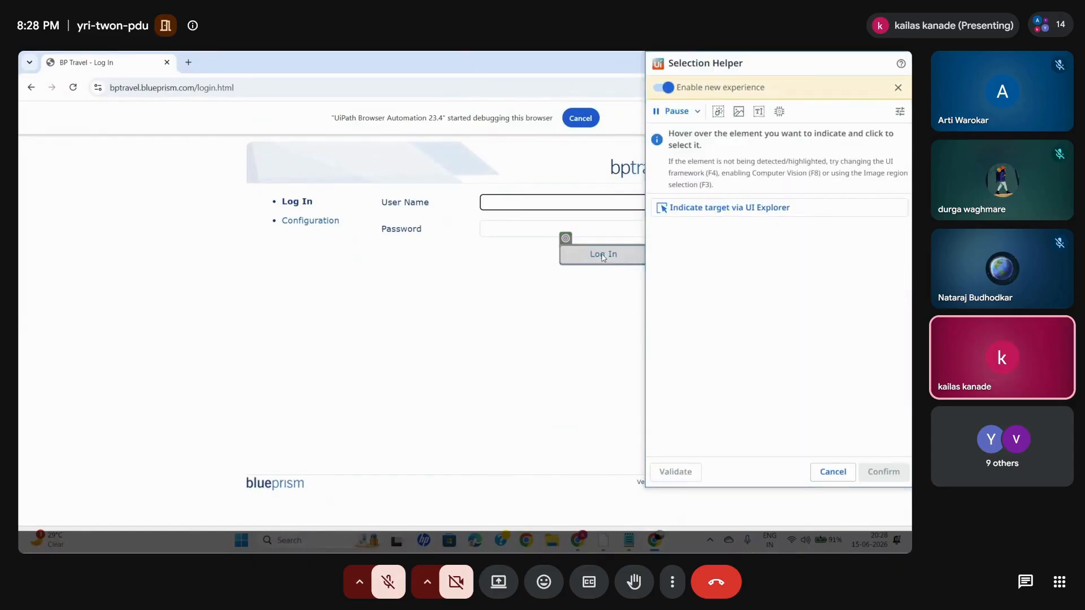
{"action": "left_click", "coordinate": [603, 256]}
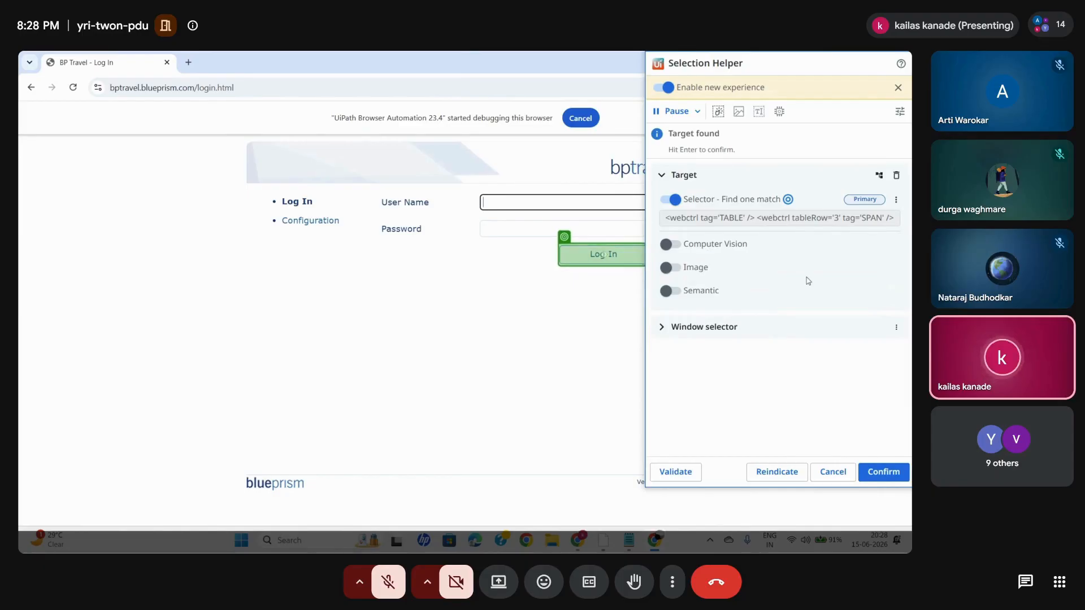
{"action": "left_click", "coordinate": [885, 472]}
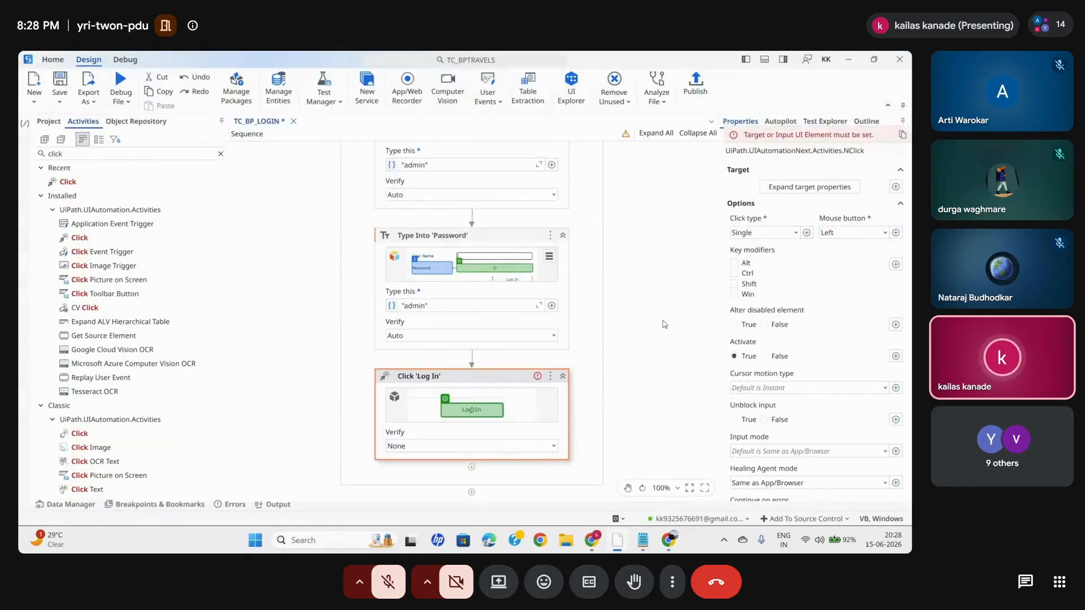
{"action": "key", "text": "ctrl+s"}
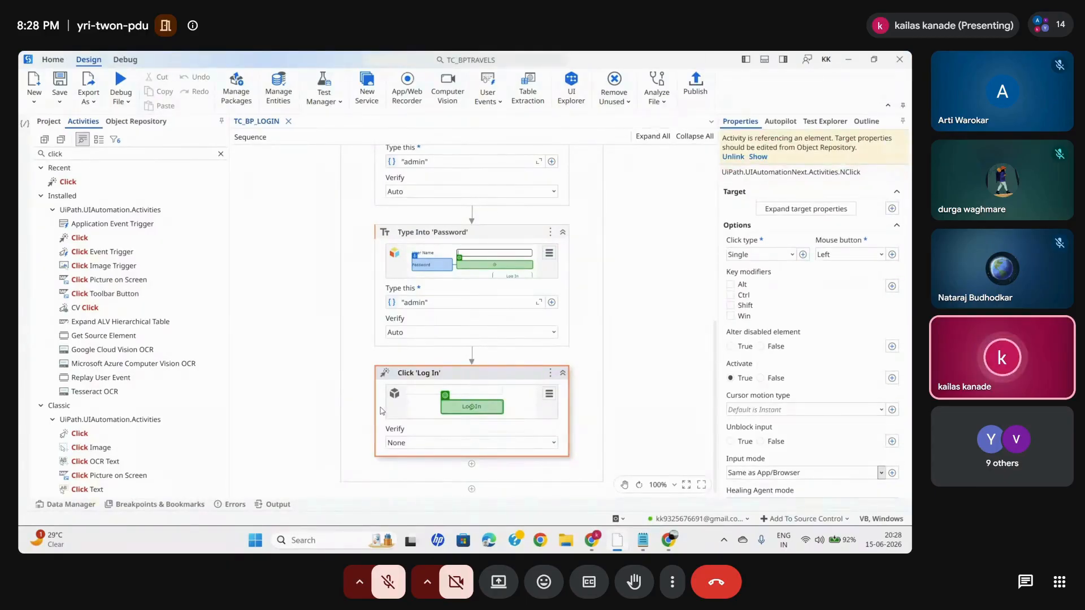
- Switch to Chrome and log in to BP Travel with the user name "admin" and the account password
{"action": "left_click", "coordinate": [667, 543]}
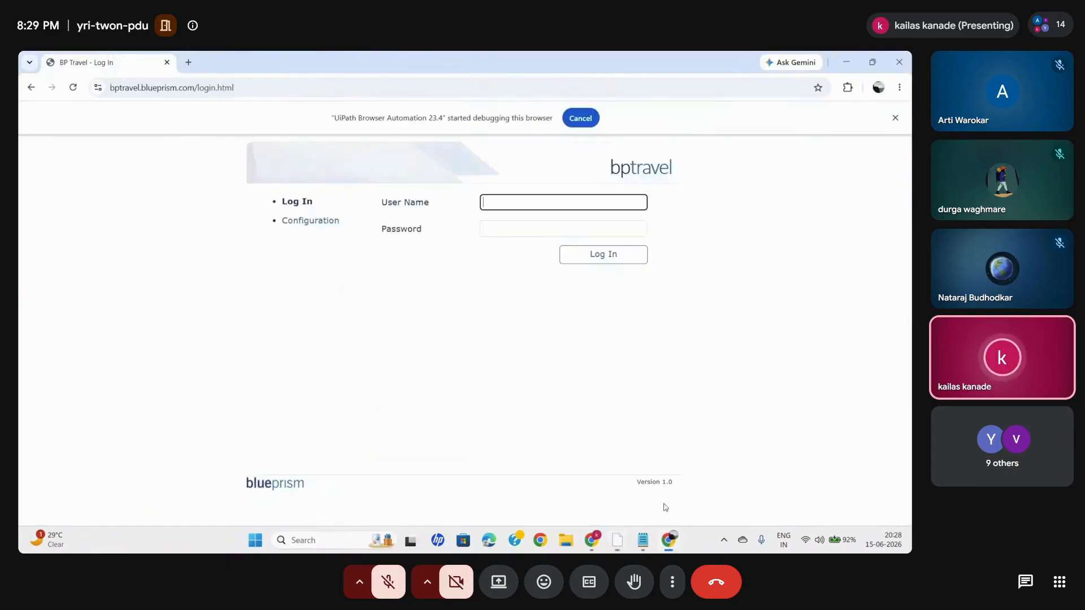
{"action": "left_click", "coordinate": [602, 255]}
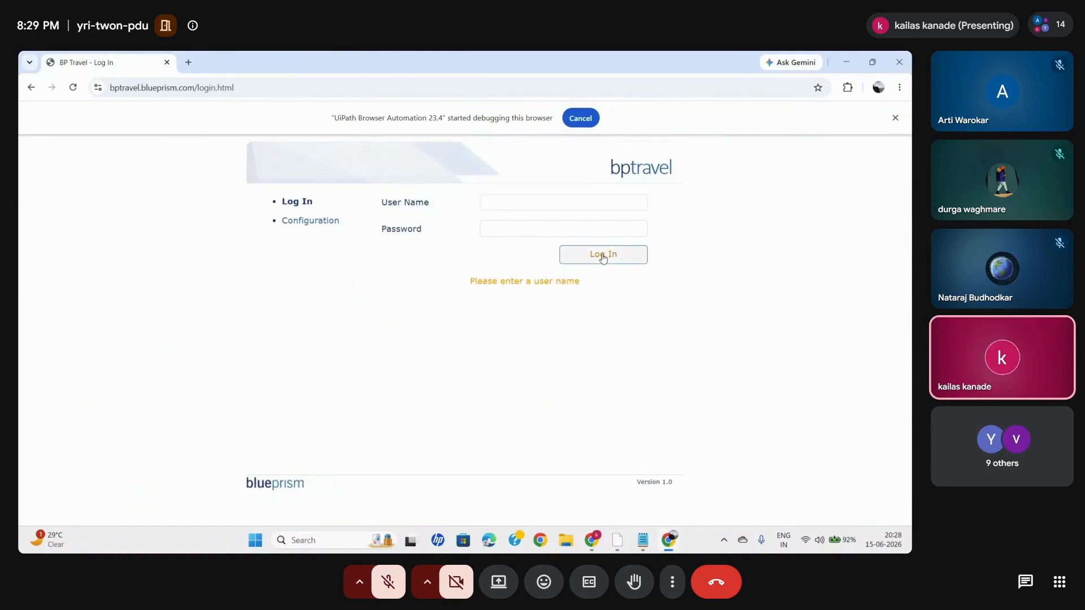
{"action": "left_click", "coordinate": [507, 201]}
{"action": "type", "text": "admin"}
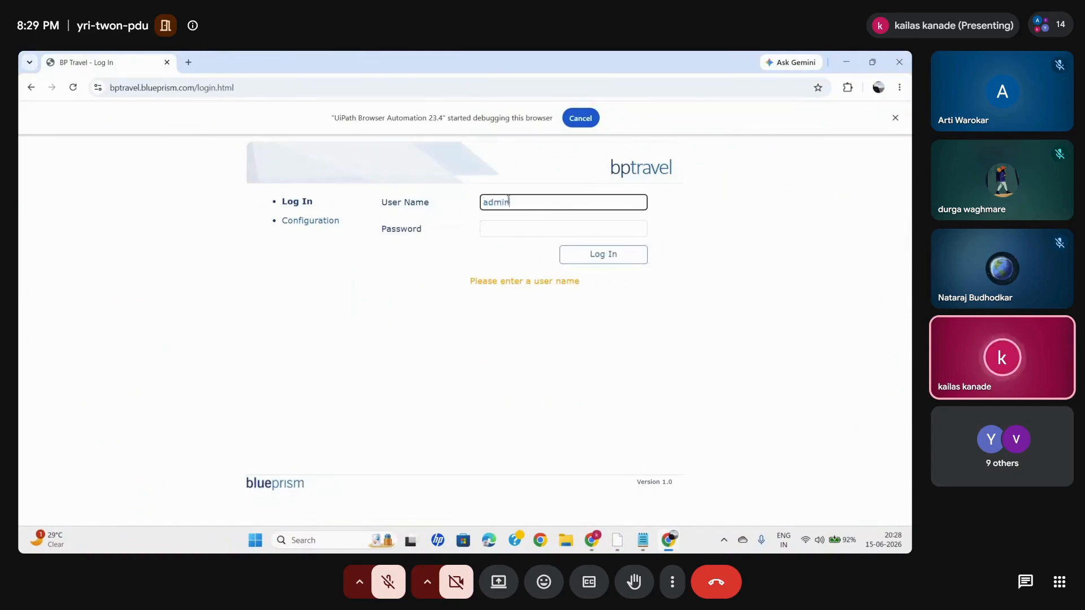
{"action": "key", "text": "Tab"}
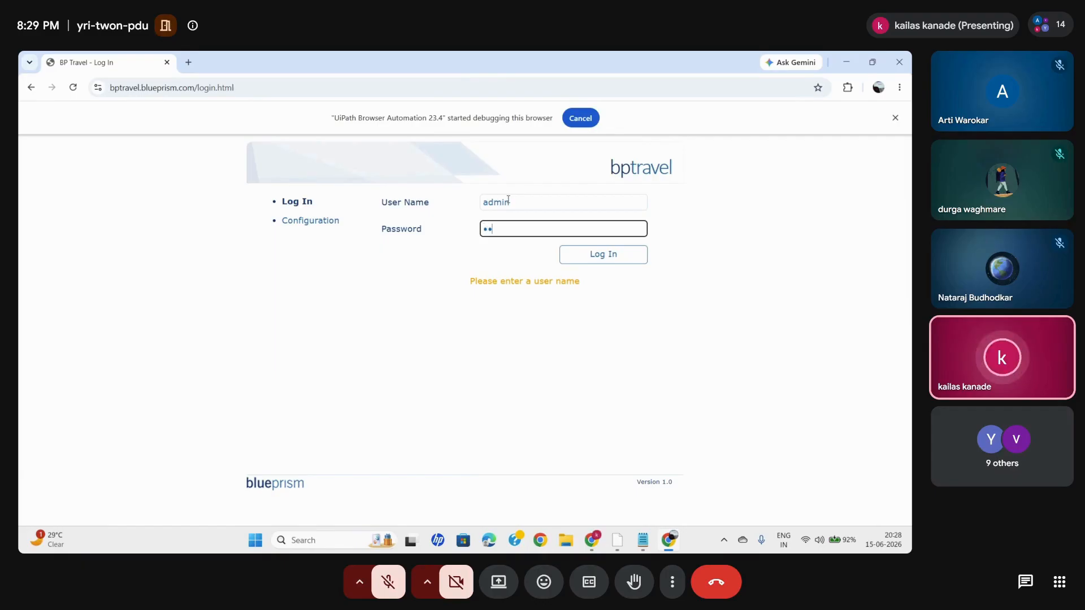
{"action": "left_click", "coordinate": [604, 250]}
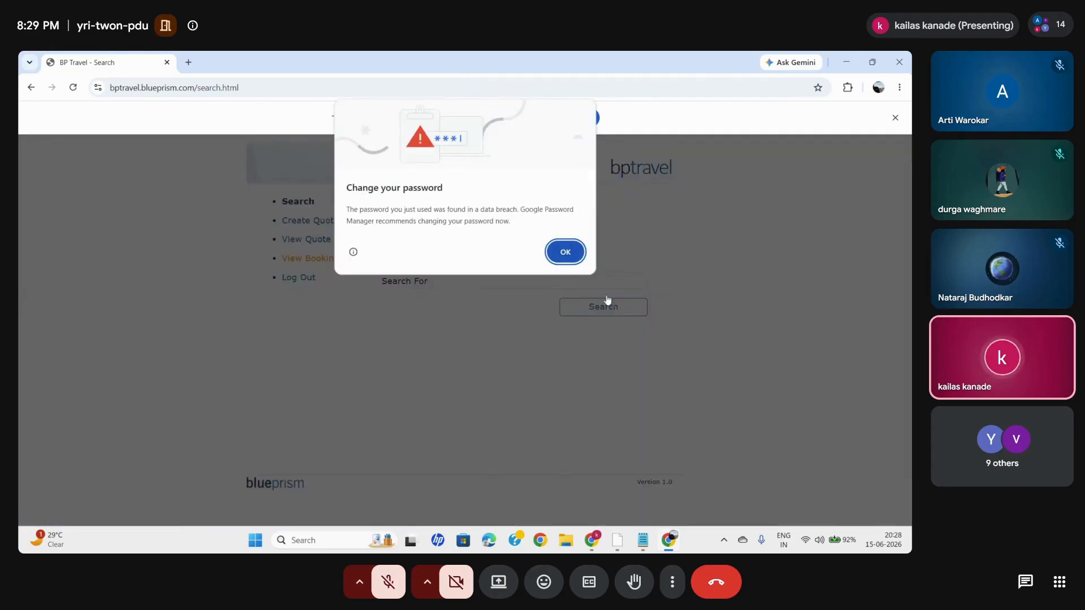
- Return to UiPath Studio and add another Click activity below the Log In click
{"action": "left_click", "coordinate": [615, 540]}
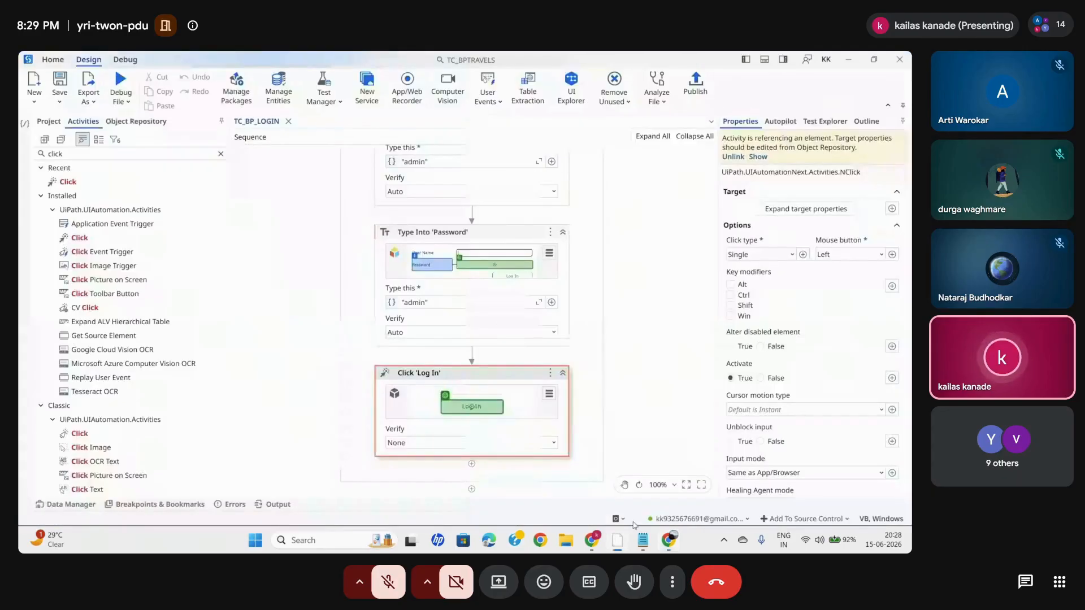
{"action": "left_click_drag", "start_coordinate": [71, 182], "coordinate": [473, 456]}
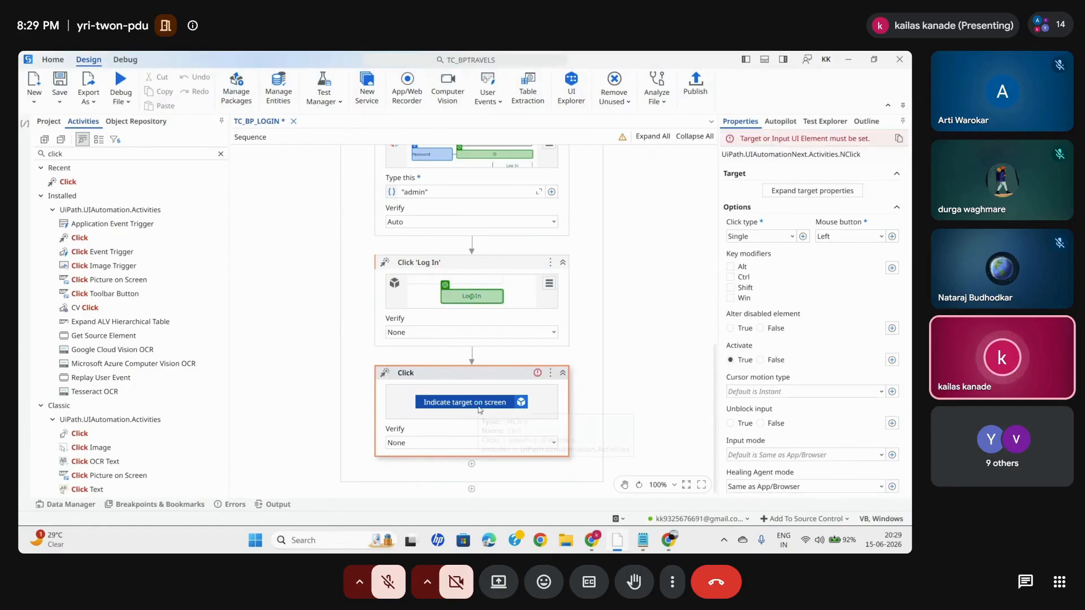
- Indicate the OK button of Chrome's Change your password dialog as the new Click activity's target
{"action": "left_click", "coordinate": [477, 405]}
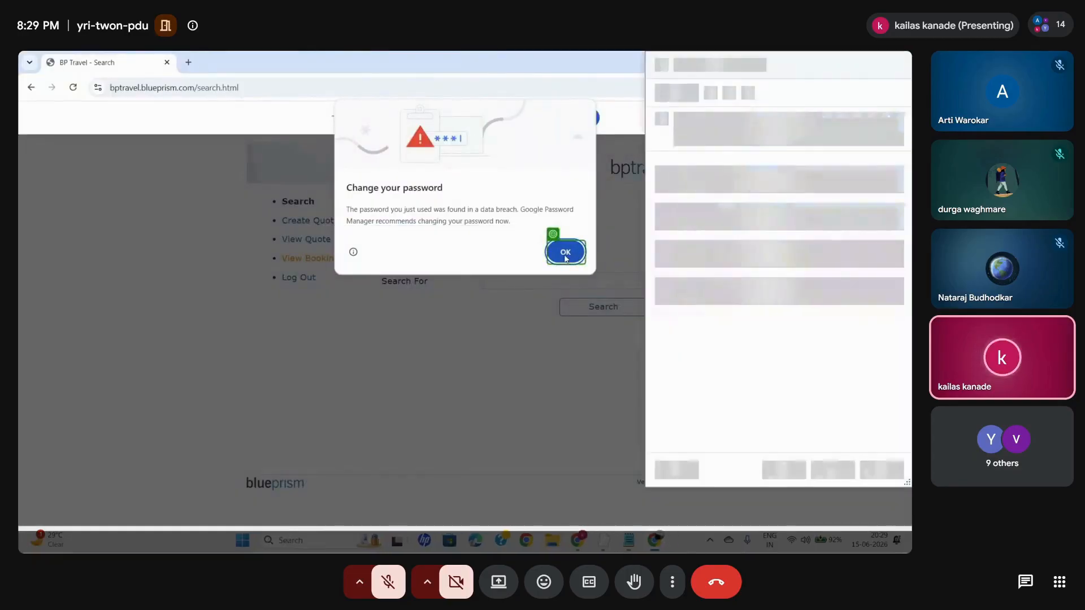
{"action": "left_click", "coordinate": [566, 258]}
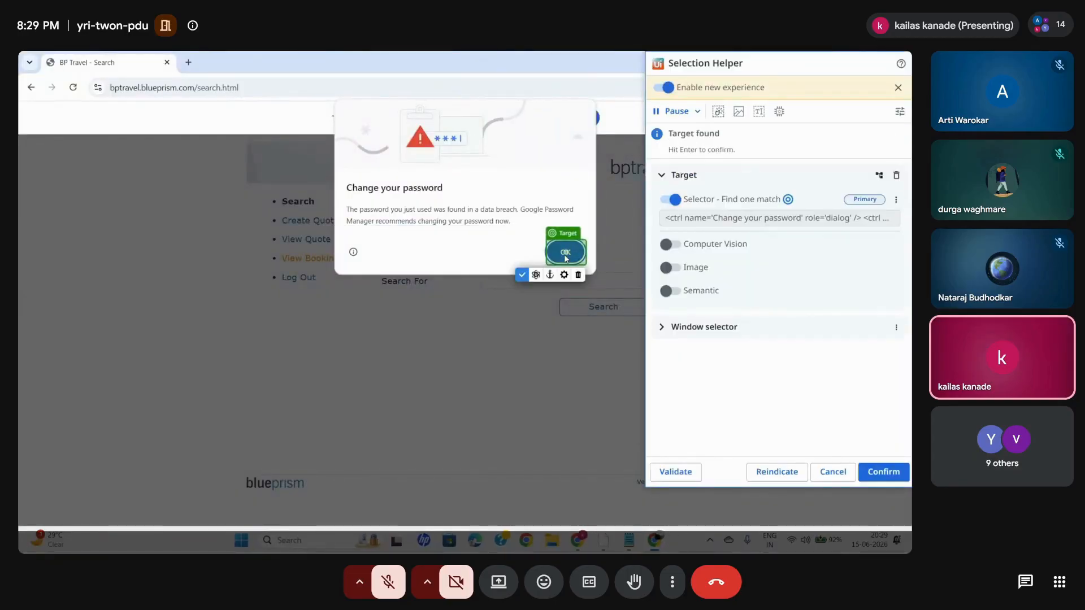
{"action": "left_click", "coordinate": [894, 478]}
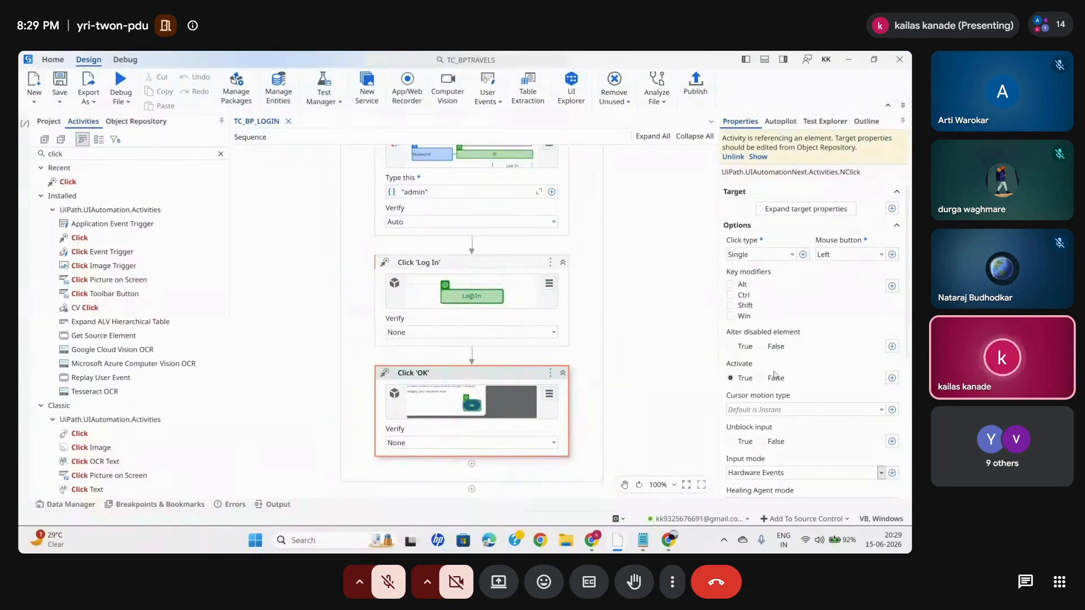
- Set Continue on error to True for the OK Click activity
{"action": "scroll", "coordinate": [746, 423], "scroll_direction": "down", "scroll_amount": 4}
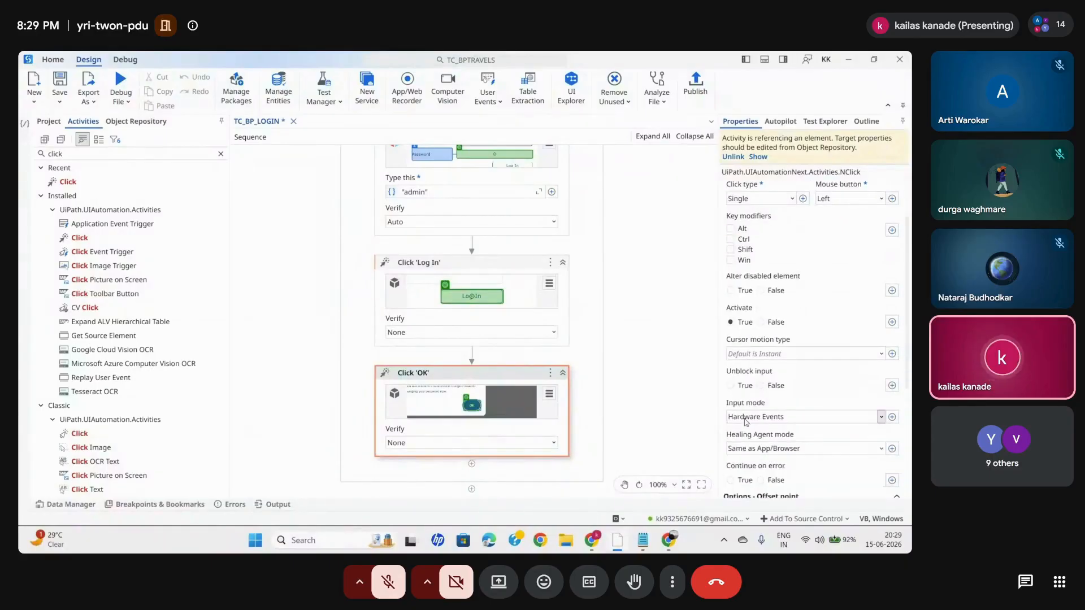
{"action": "scroll", "coordinate": [778, 434], "scroll_direction": "down", "scroll_amount": 5}
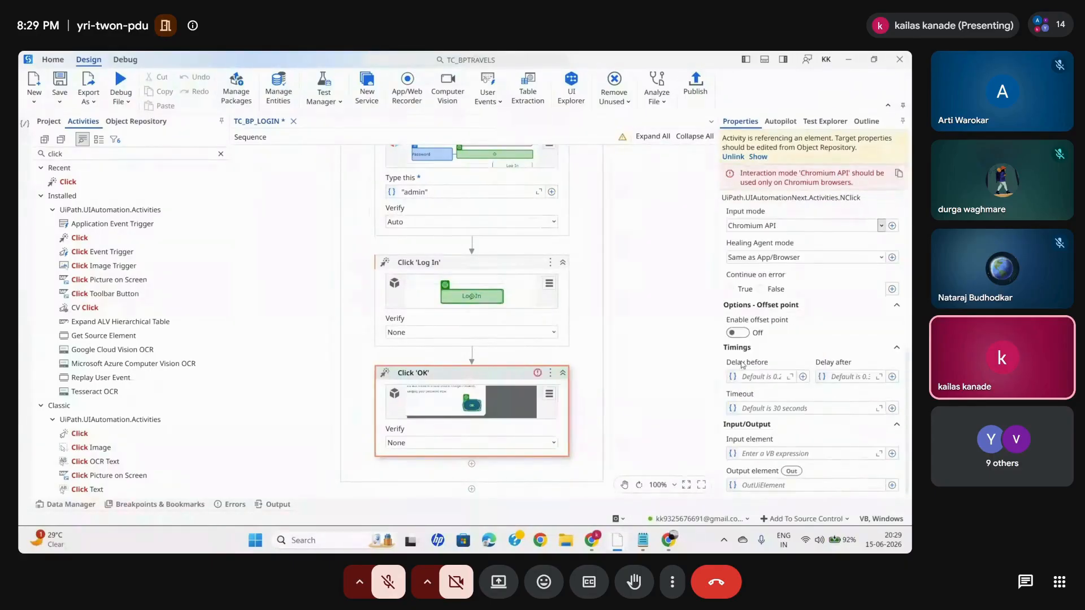
{"action": "left_click", "coordinate": [732, 289]}
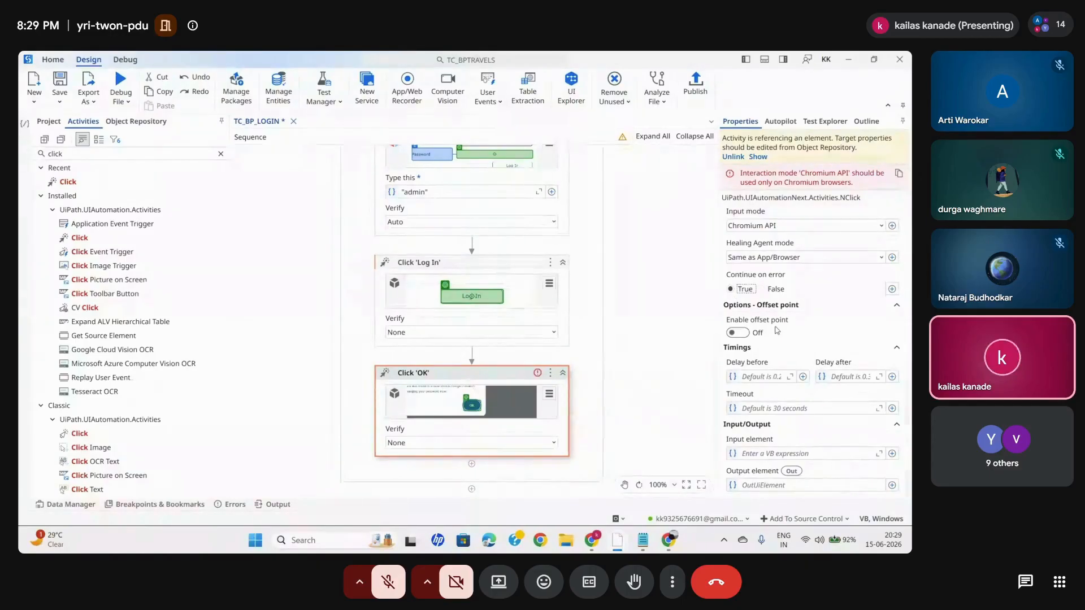
{"action": "left_click", "coordinate": [640, 376]}
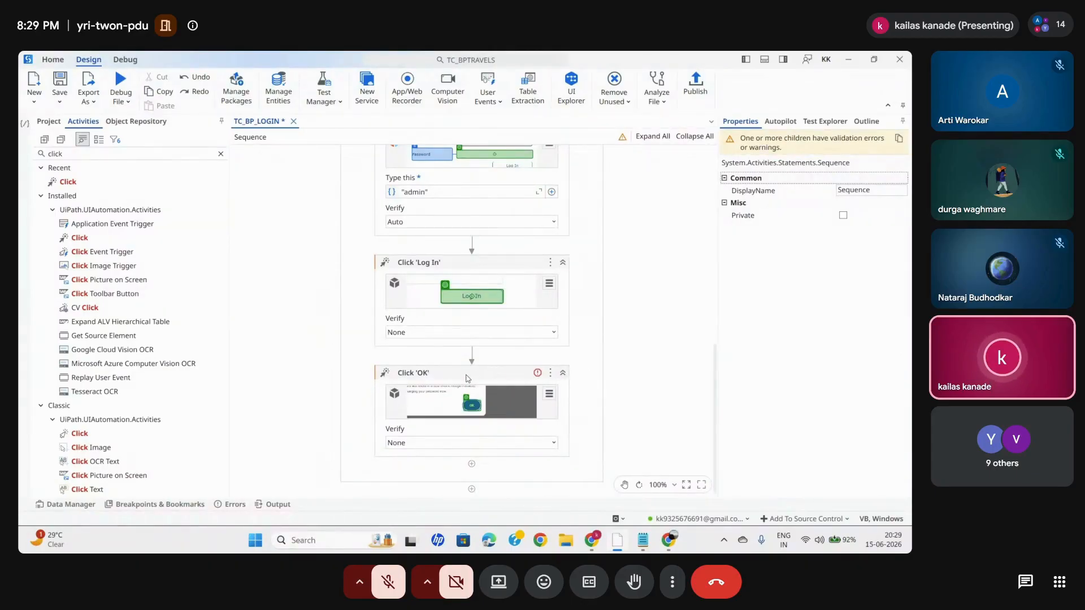
- Indicate the OK Click activity's descriptor again on the OK button of the Change your password dialog
{"action": "left_click", "coordinate": [467, 378]}
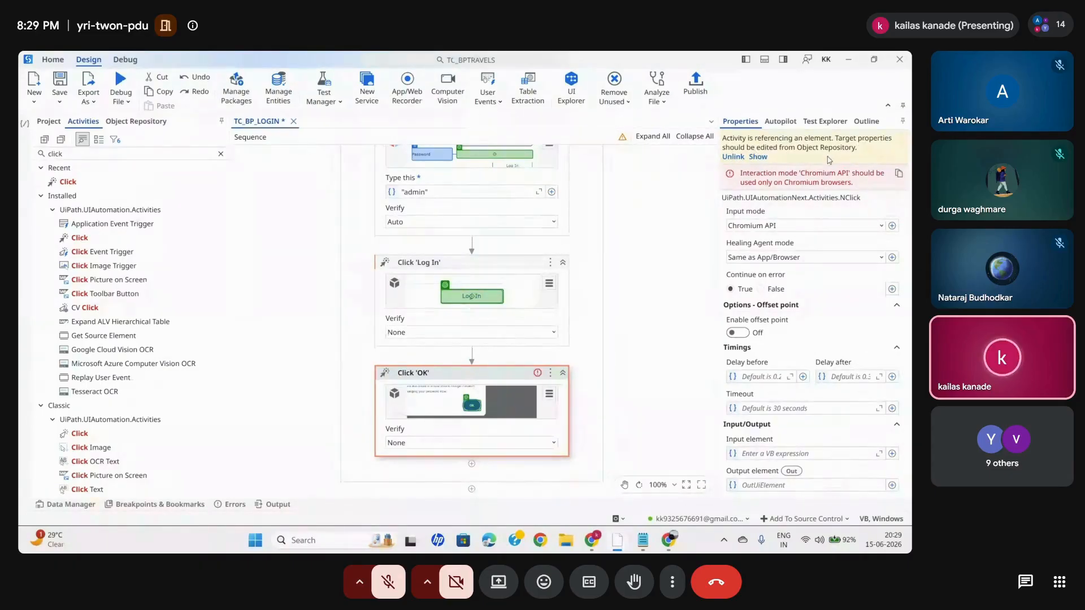
{"action": "left_click", "coordinate": [548, 393]}
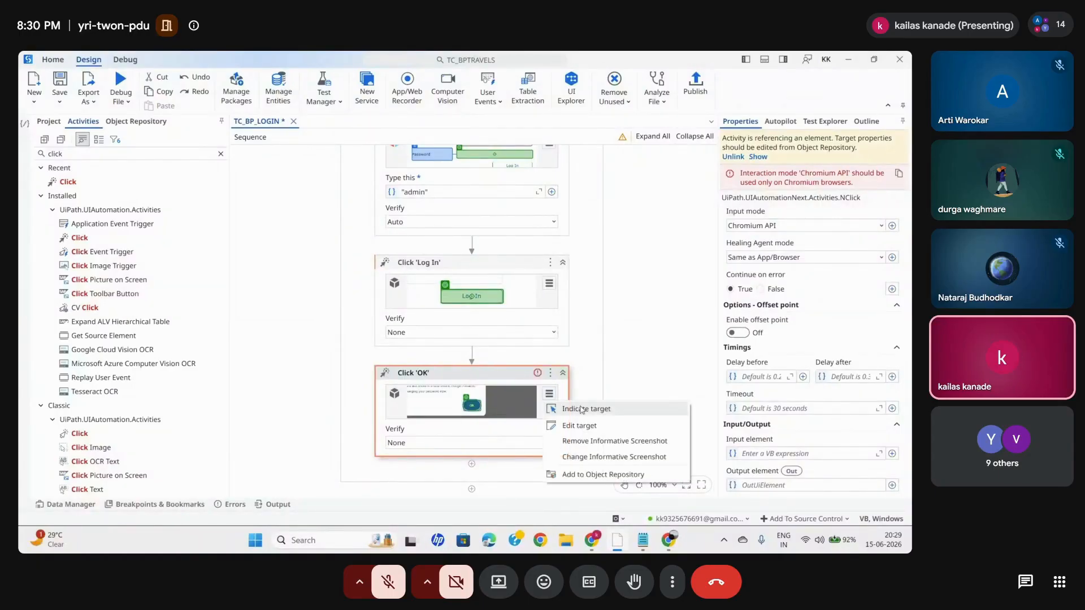
{"action": "left_click", "coordinate": [582, 409]}
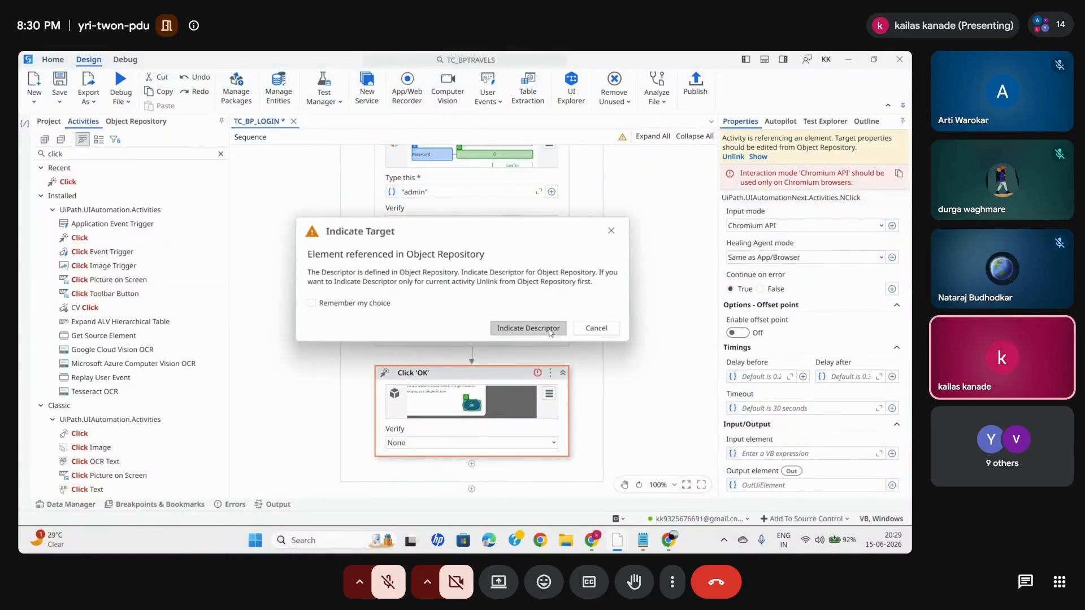
{"action": "left_click", "coordinate": [549, 330]}
{"action": "left_click", "coordinate": [567, 254]}
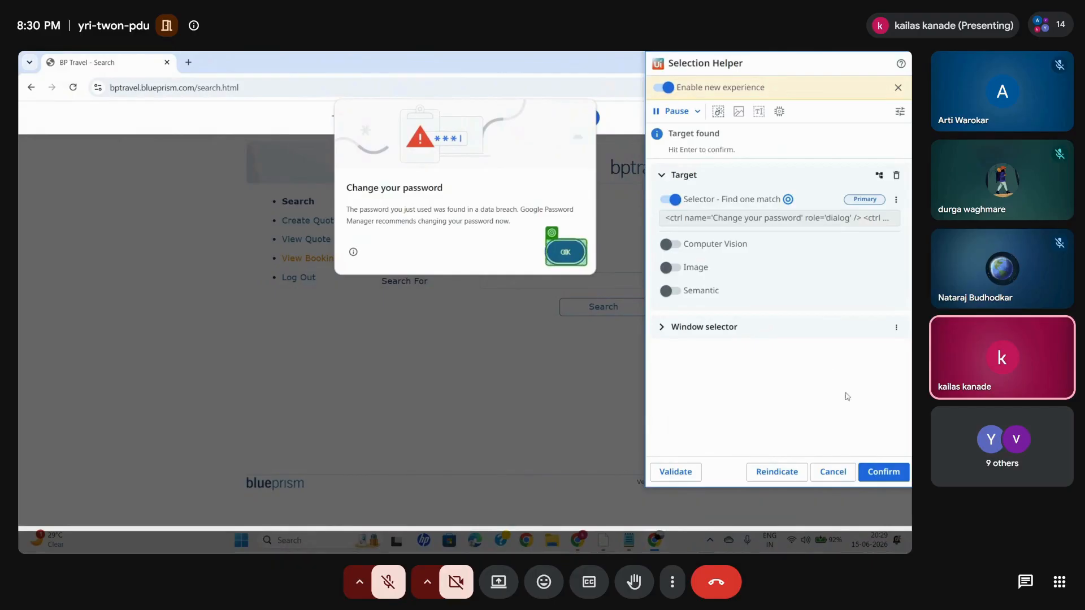
{"action": "left_click", "coordinate": [883, 471]}
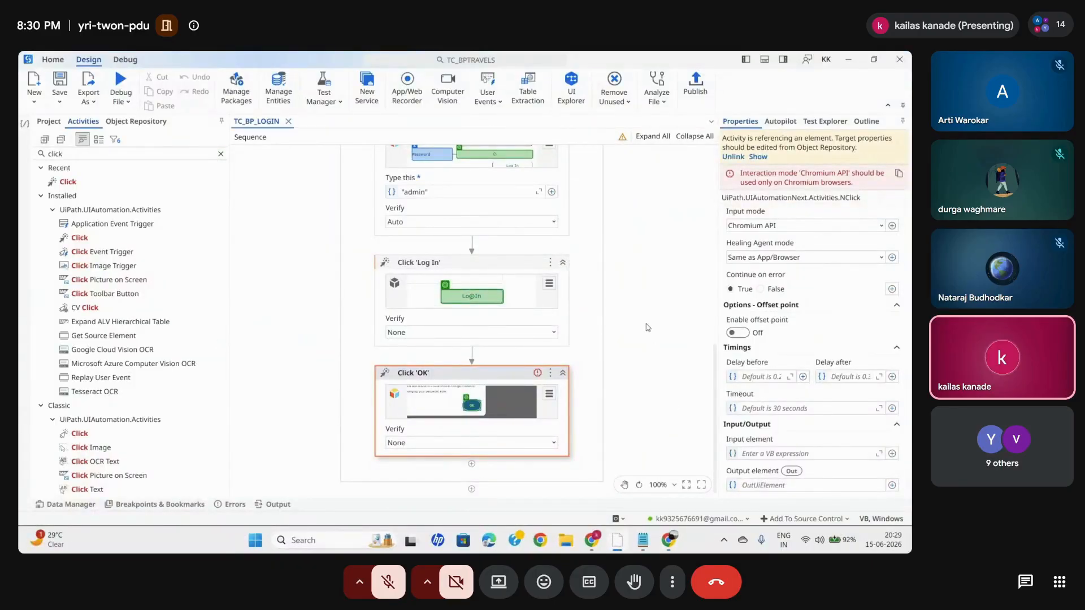
- Delete the OK Click activity below the Log In click
{"action": "left_click", "coordinate": [648, 327]}
{"action": "left_click", "coordinate": [455, 387]}
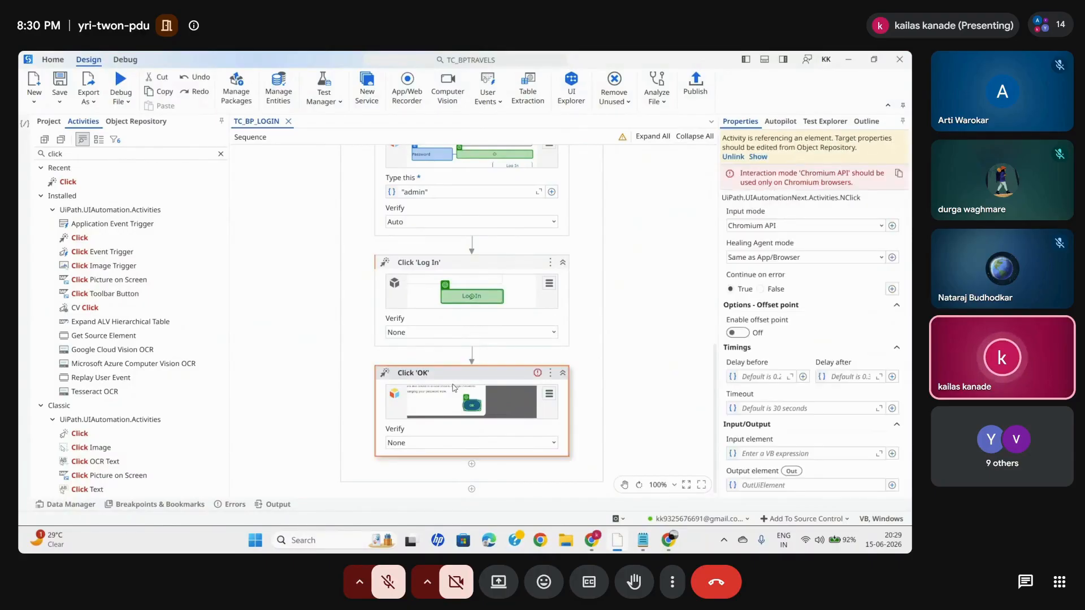
{"action": "key", "text": "Delete"}
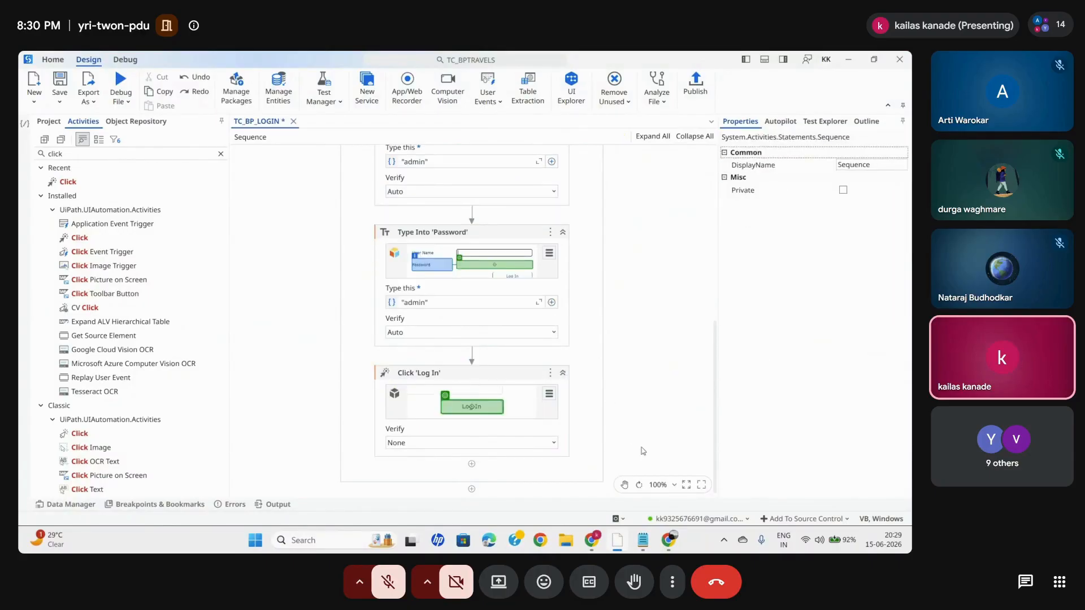
- Switch to Chrome, dismiss the Change your password dialog and return to UiPath Studio
{"action": "left_click", "coordinate": [669, 539]}
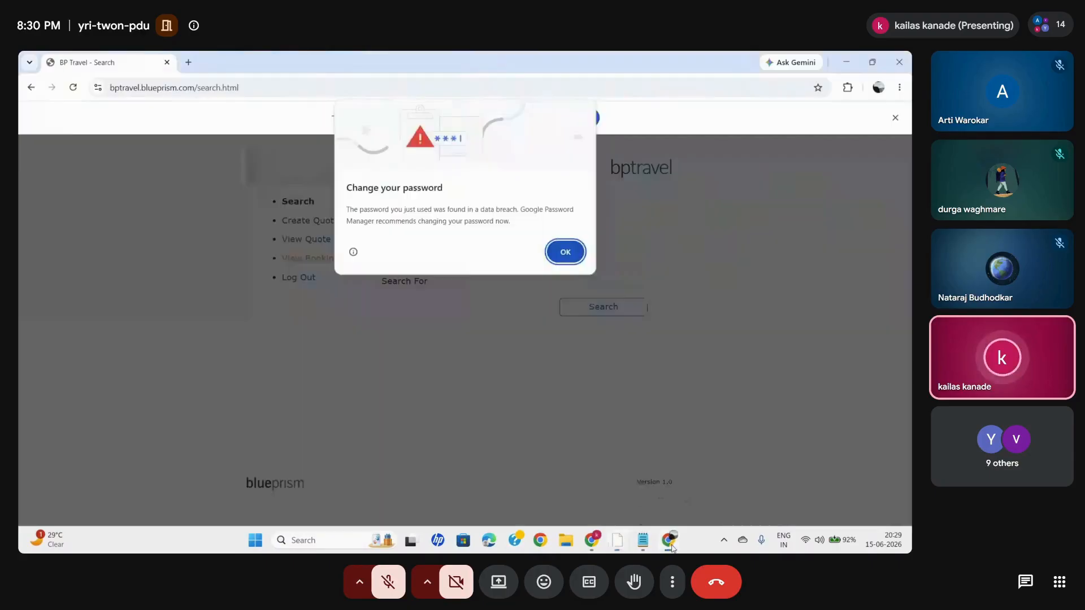
{"action": "left_click", "coordinate": [565, 251]}
{"action": "left_click", "coordinate": [619, 548]}
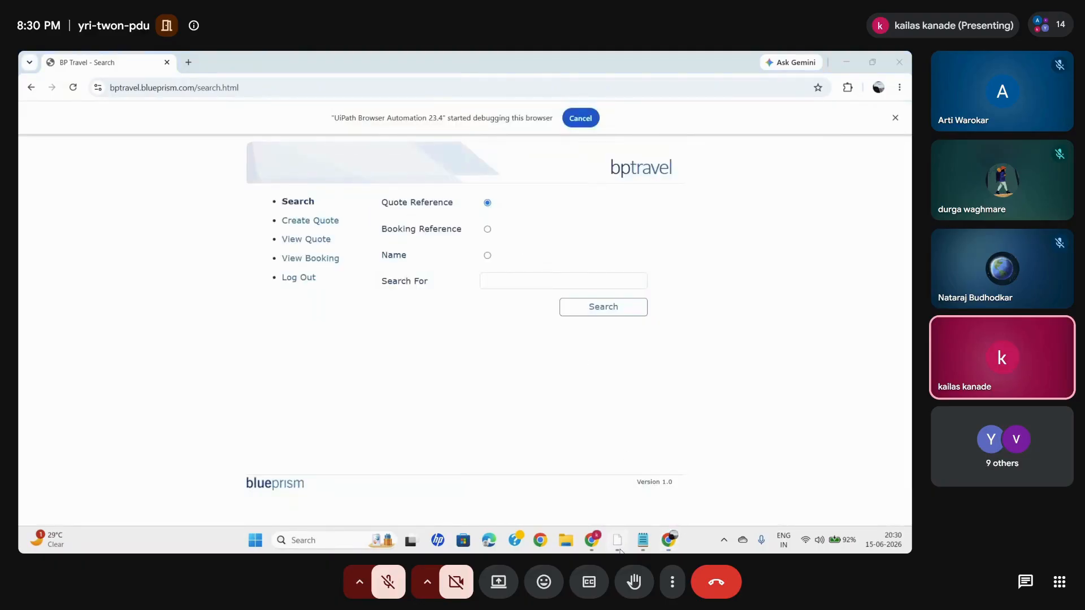
- Find the Check App State activity and add it below the Log In click
{"action": "left_click", "coordinate": [216, 155]}
{"action": "type", "text": "chec"}
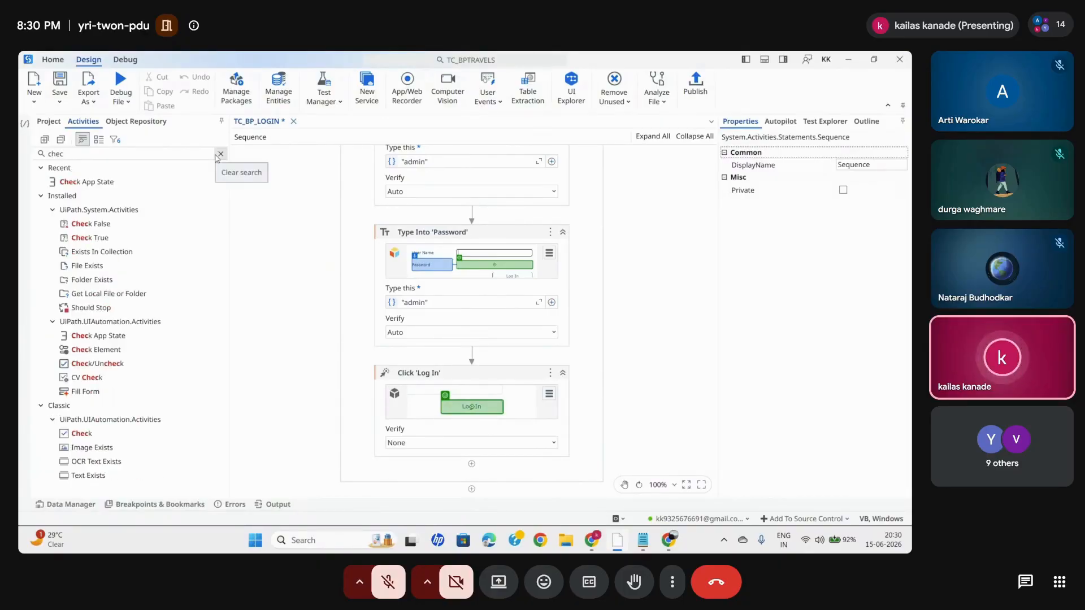
{"action": "left_click_drag", "start_coordinate": [89, 185], "coordinate": [471, 452]}
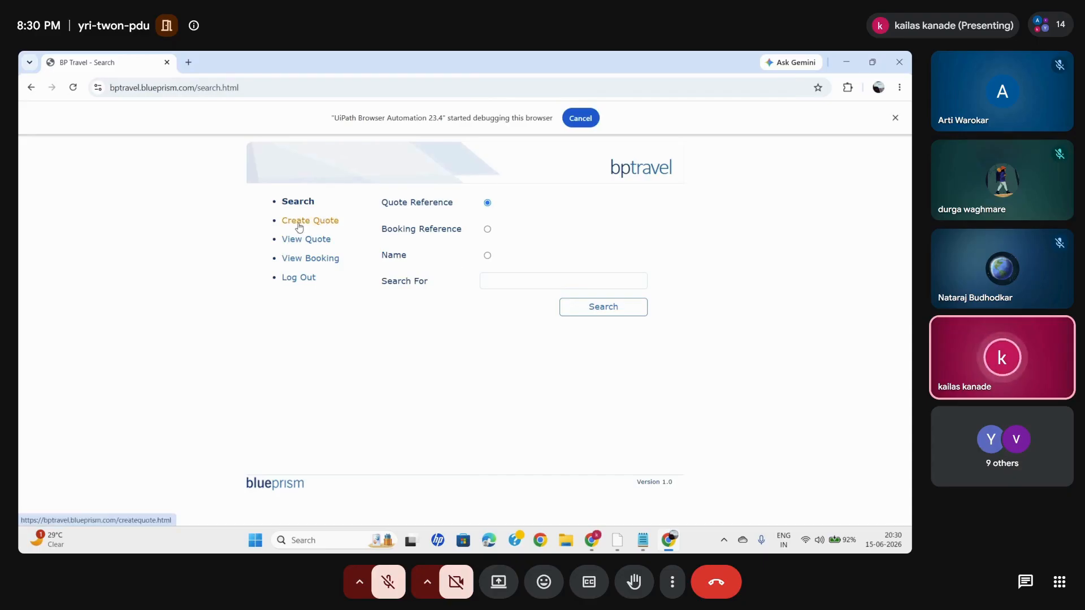
- Indicate the Create Quote link on the BP Travel search page as the Check App State's target and save the test case
{"action": "left_click", "coordinate": [846, 70]}
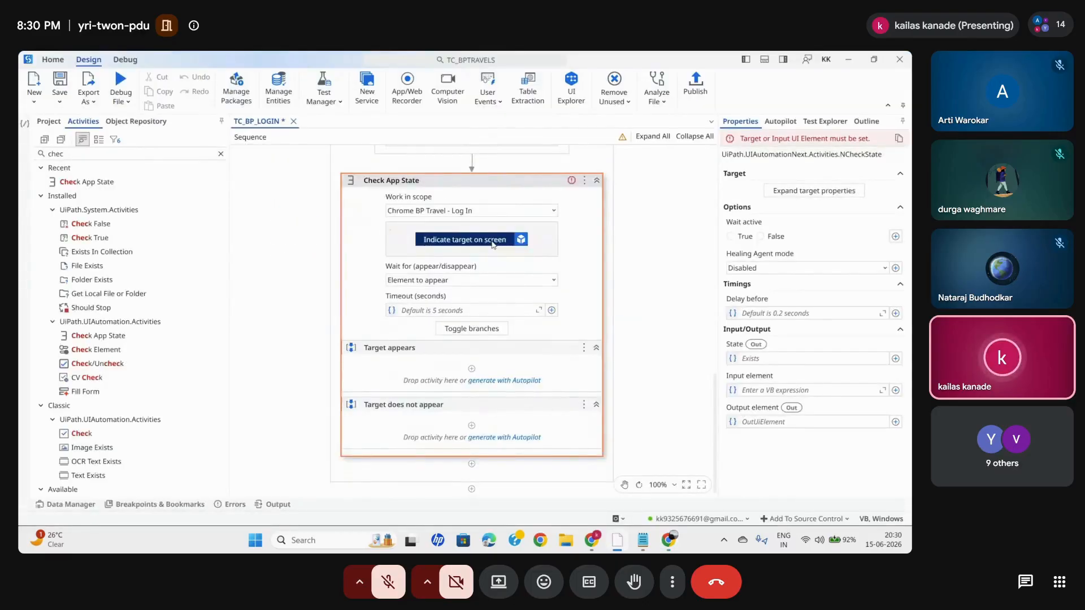
{"action": "left_click", "coordinate": [492, 242]}
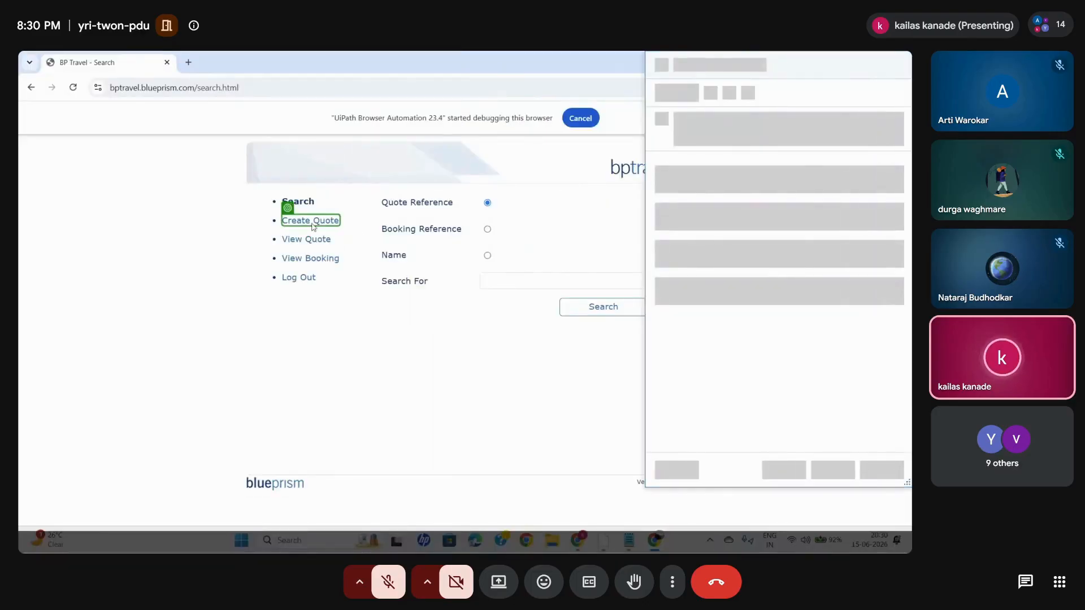
{"action": "left_click", "coordinate": [313, 227]}
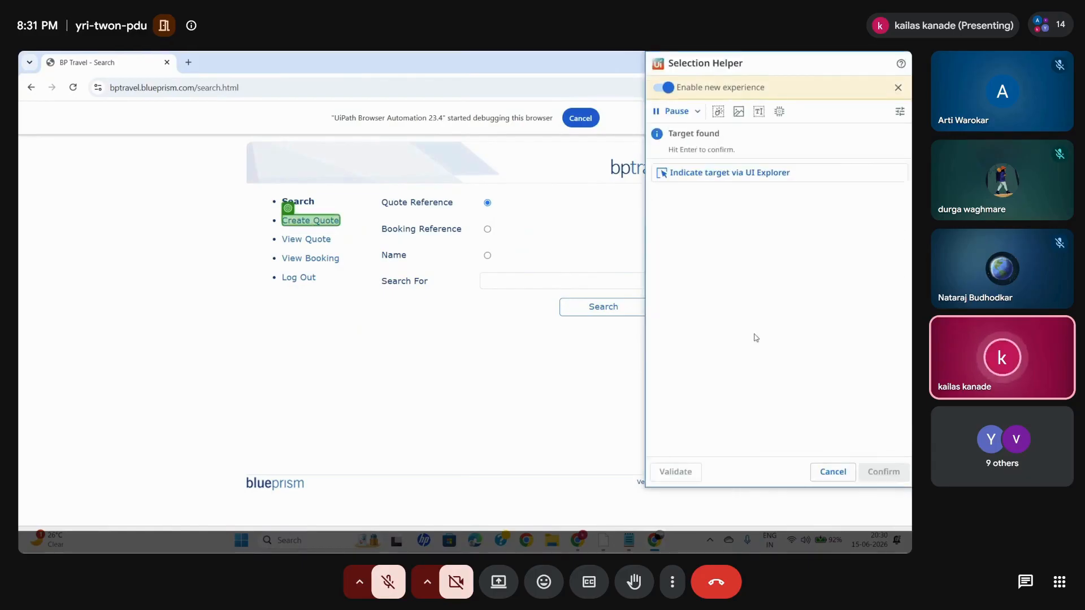
{"action": "left_click", "coordinate": [890, 470]}
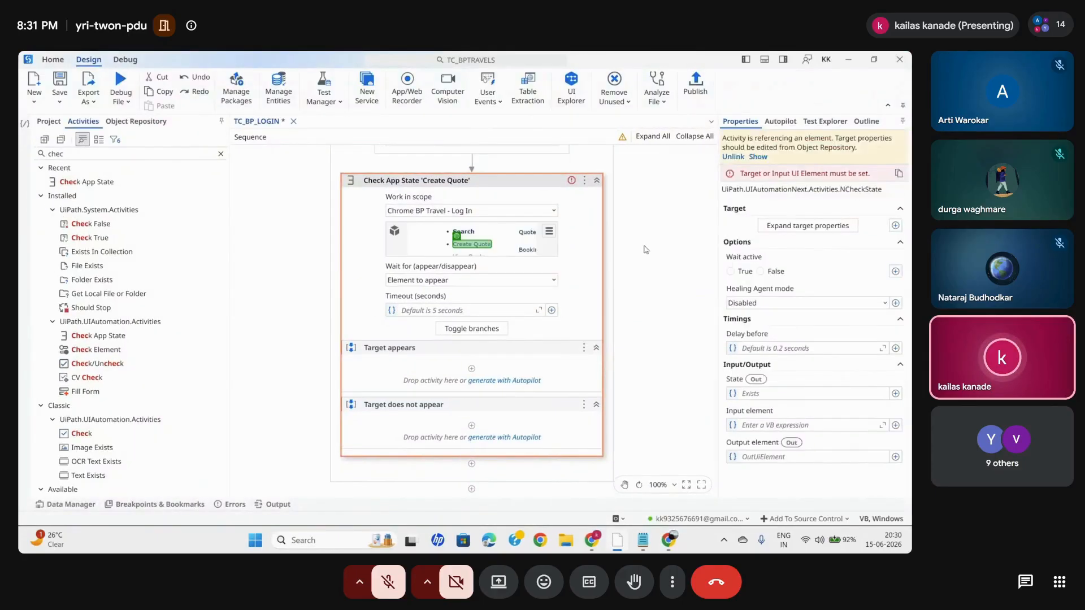
{"action": "key", "text": "ctrl+s"}
- Collapse the Create Quote Check App State and output its State to a new variable named loginfound
{"action": "left_click", "coordinate": [596, 180]}
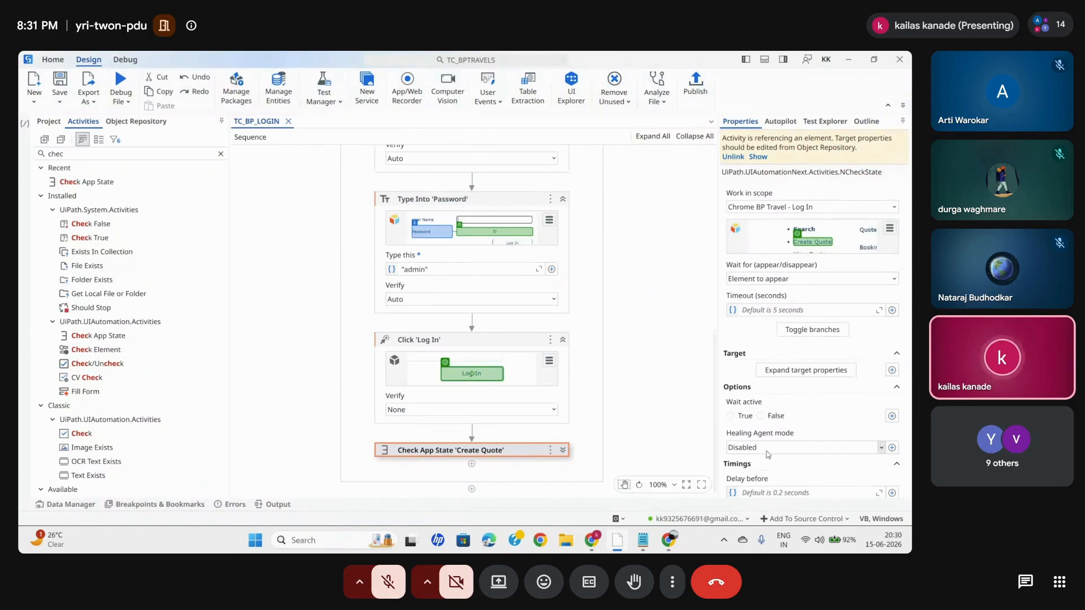
{"action": "scroll", "coordinate": [766, 451], "scroll_direction": "down", "scroll_amount": 2}
{"action": "left_click", "coordinate": [750, 423]}
{"action": "key", "text": "ctrl+k"}
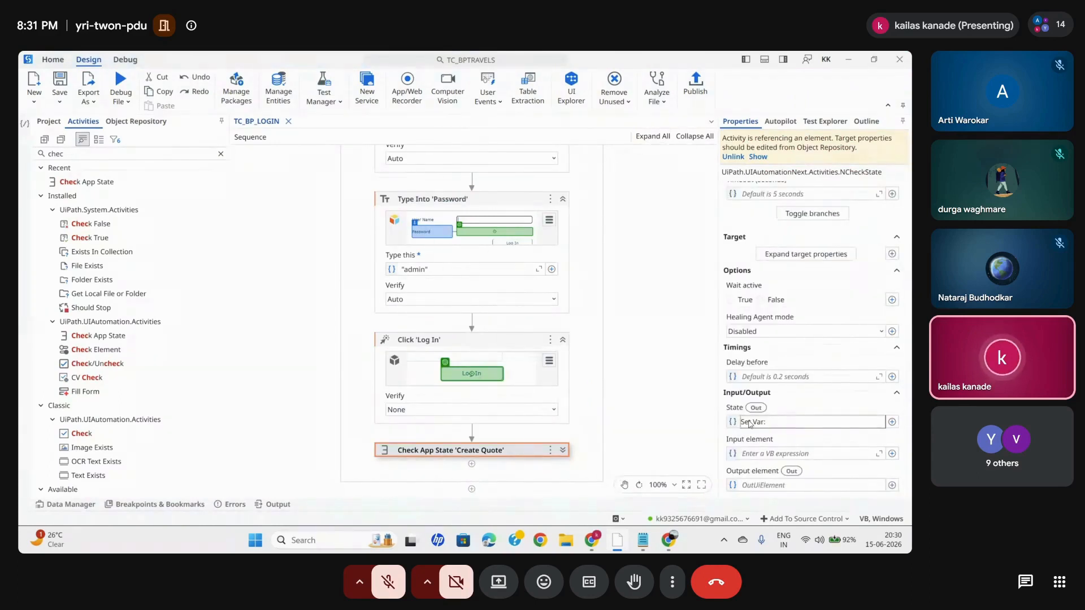
{"action": "type", "text": "login"}
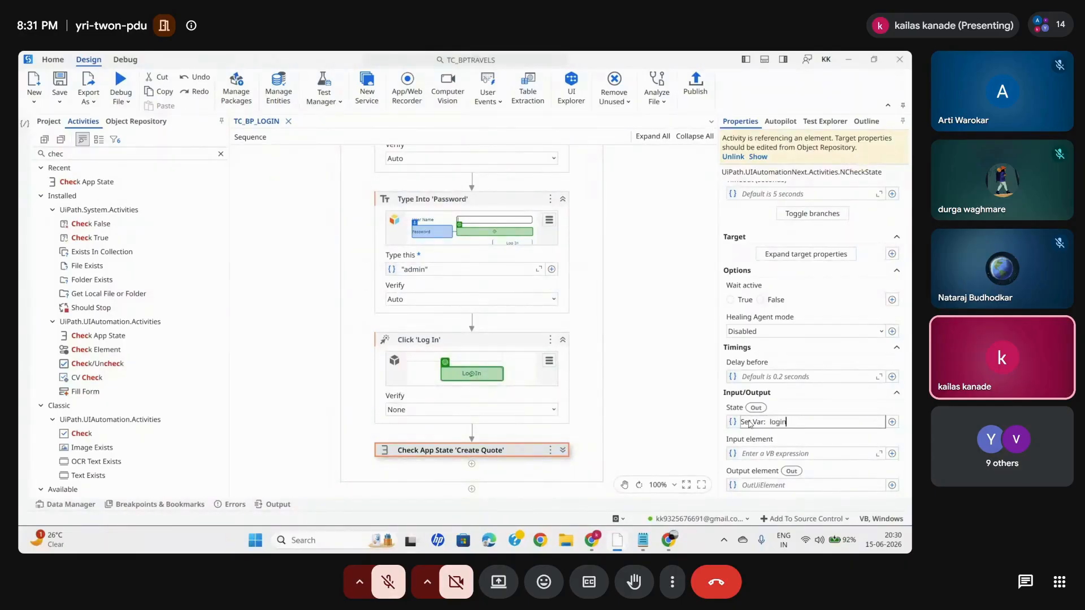
{"action": "type", "text": "found"}
{"action": "key", "text": "Return"}
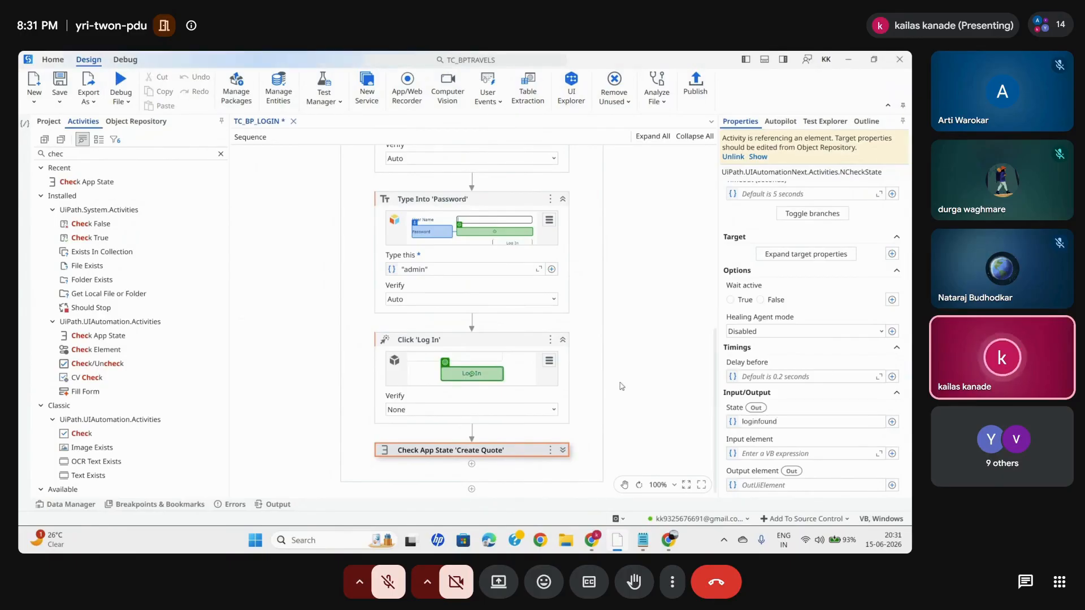
- Find the Verify Expression activity and add it below the Create Quote Check App State
{"action": "left_click", "coordinate": [221, 154]}
{"action": "type", "text": "veri"}
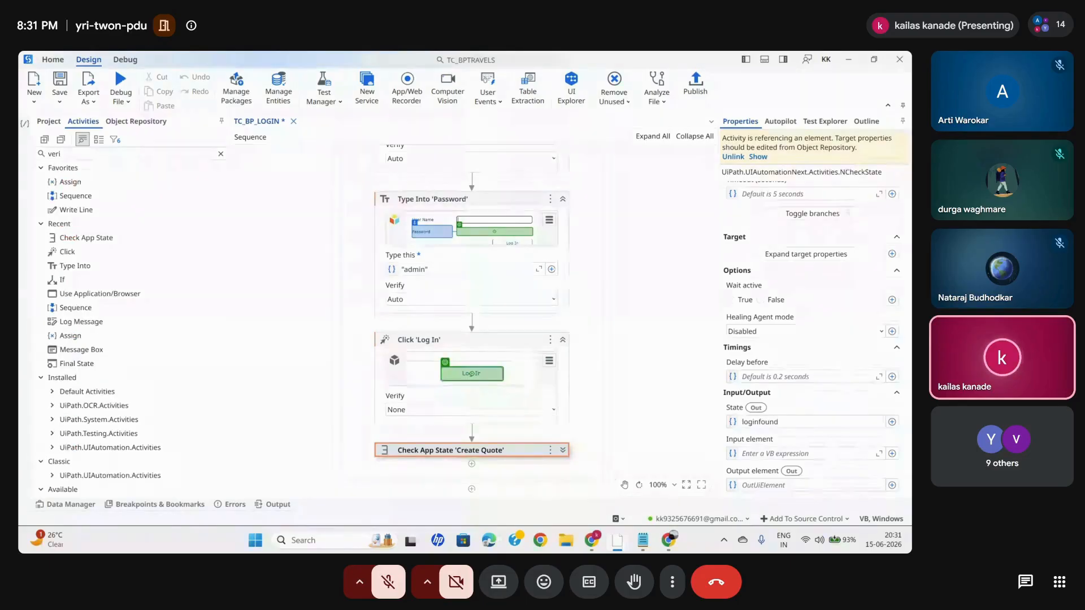
{"action": "type", "text": "fy"}
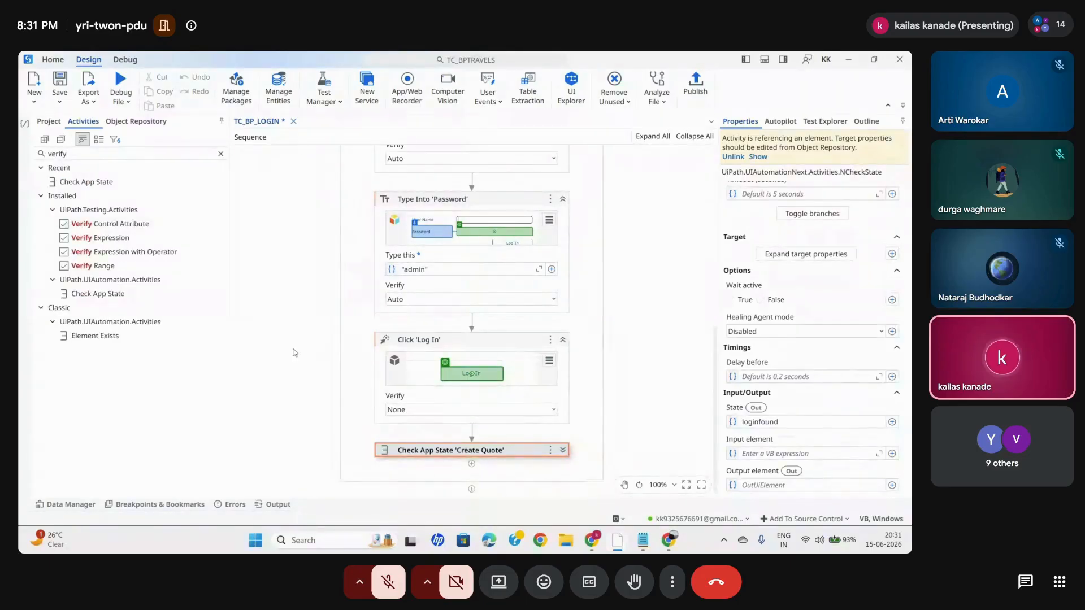
{"action": "left_click_drag", "start_coordinate": [97, 240], "coordinate": [478, 450]}
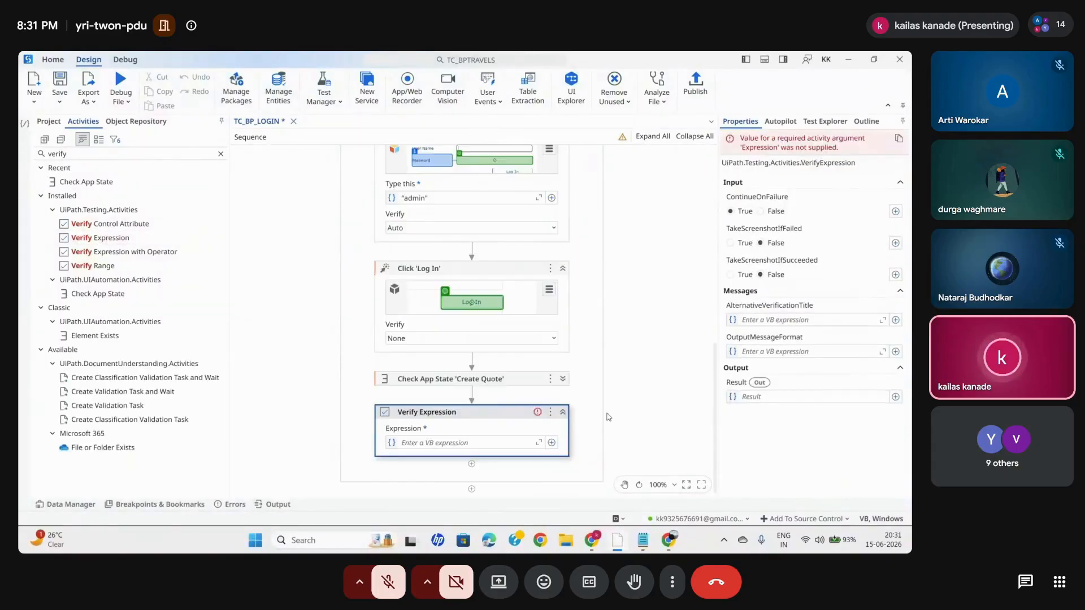
- Set the Verify Expression activity's expression to loginfound and its ContinueOnFailure to False
{"action": "left_click", "coordinate": [449, 443]}
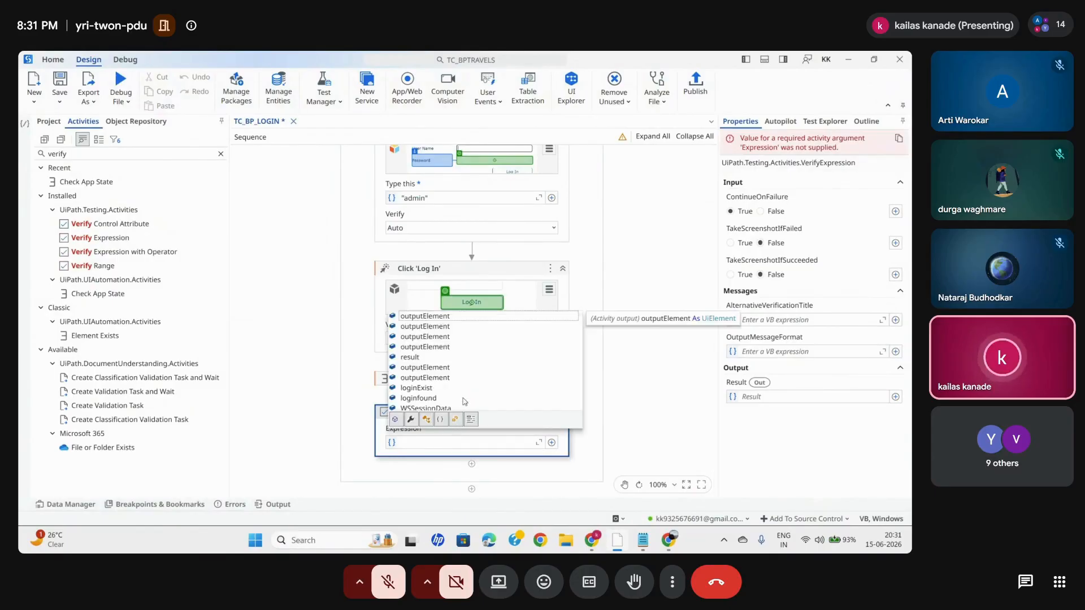
{"action": "double_click", "coordinate": [420, 397]}
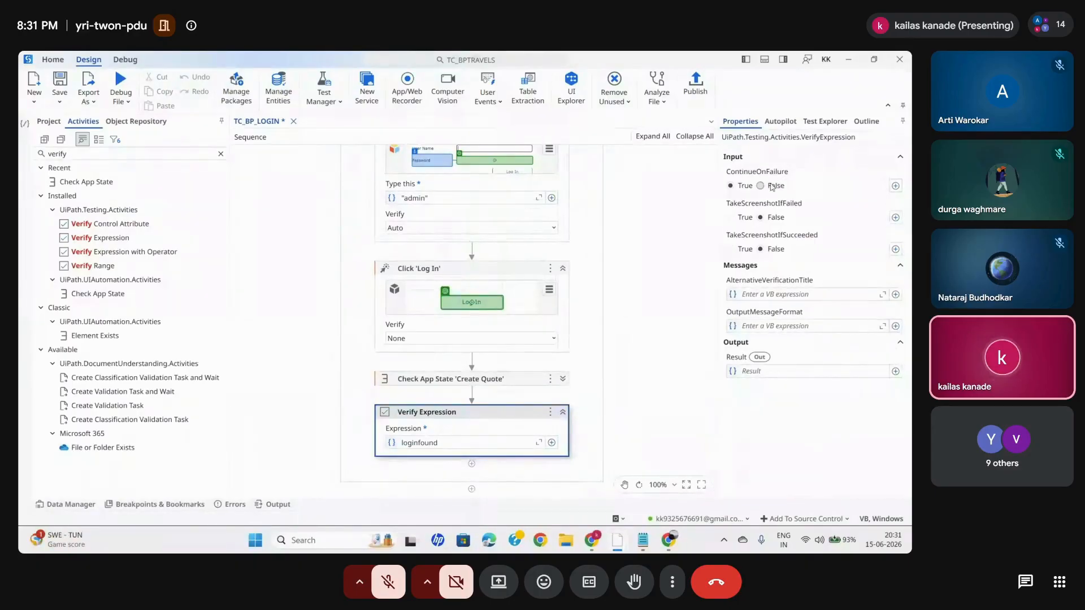
{"action": "left_click", "coordinate": [761, 186]}
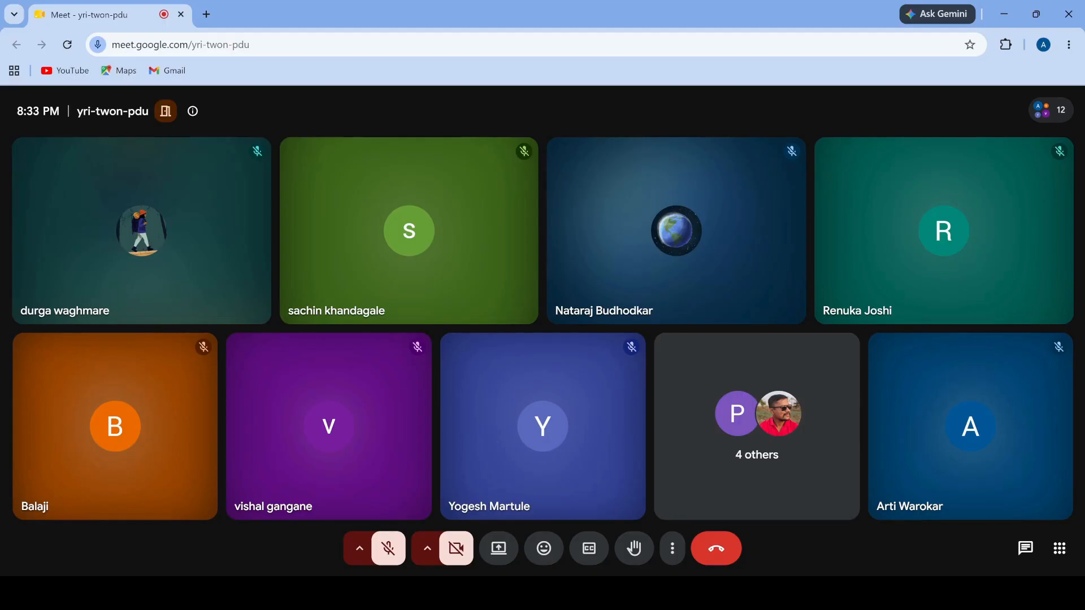
{"action": "key", "text": "alt+Tab"}
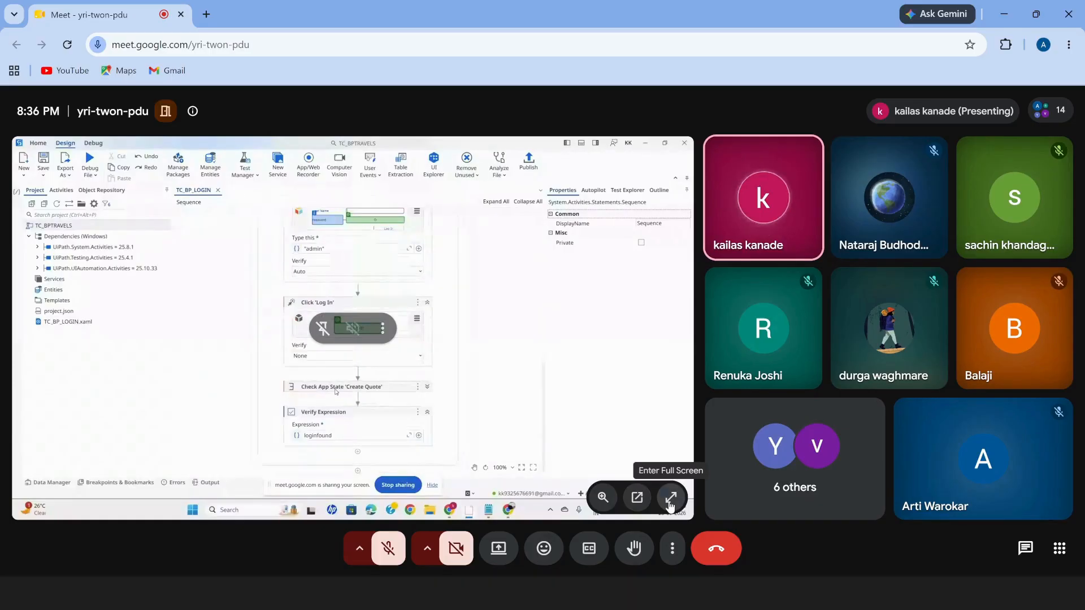
{"action": "left_click", "coordinate": [671, 498]}
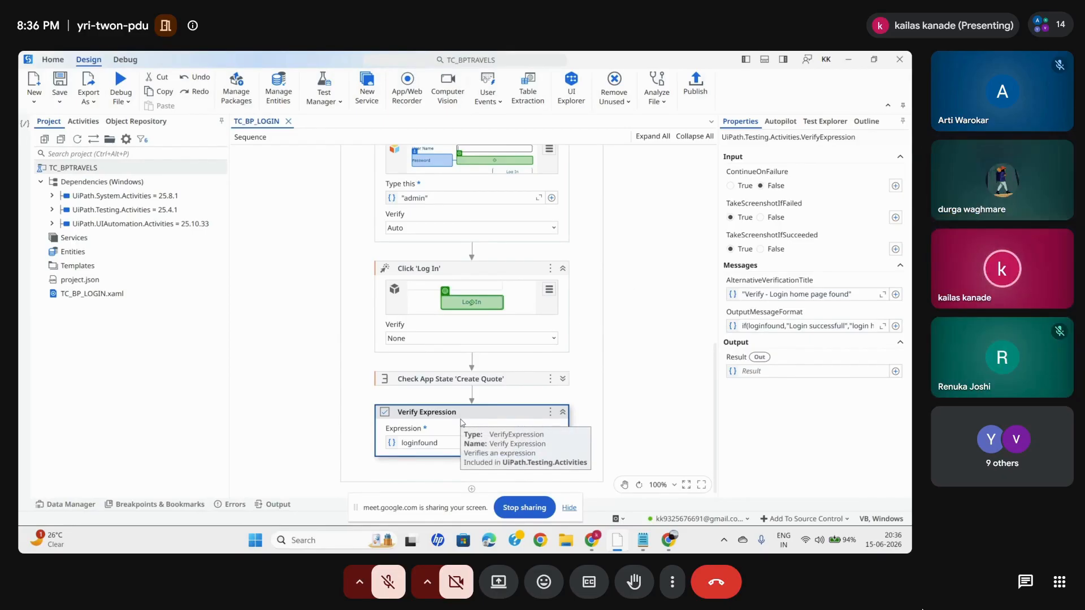
{"action": "left_click", "coordinate": [570, 507]}
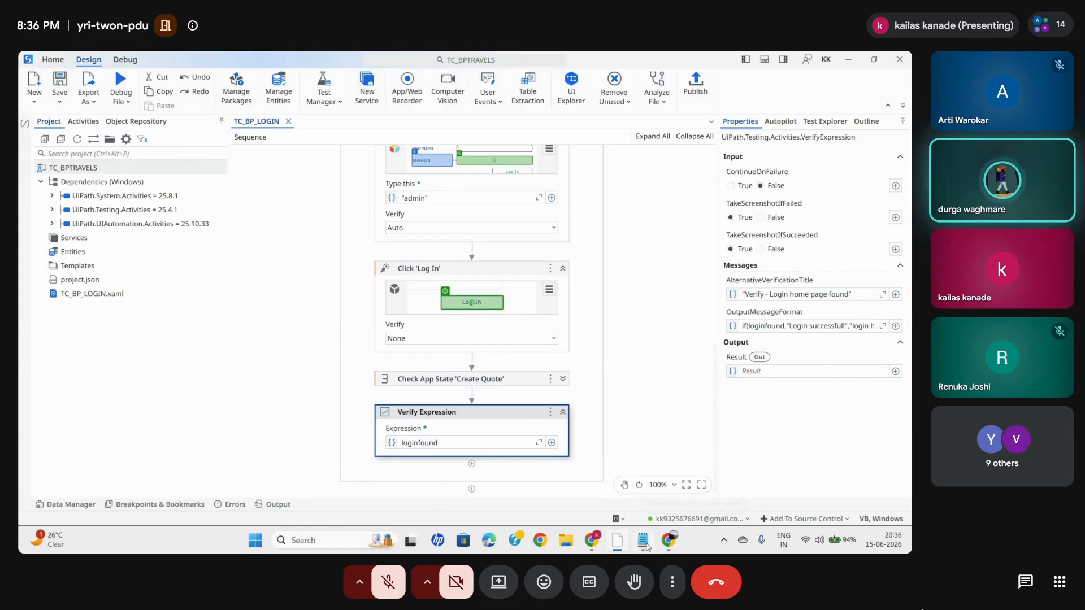
{"action": "mouse_move", "coordinate": [592, 540]}
{"action": "left_click", "coordinate": [559, 492]}
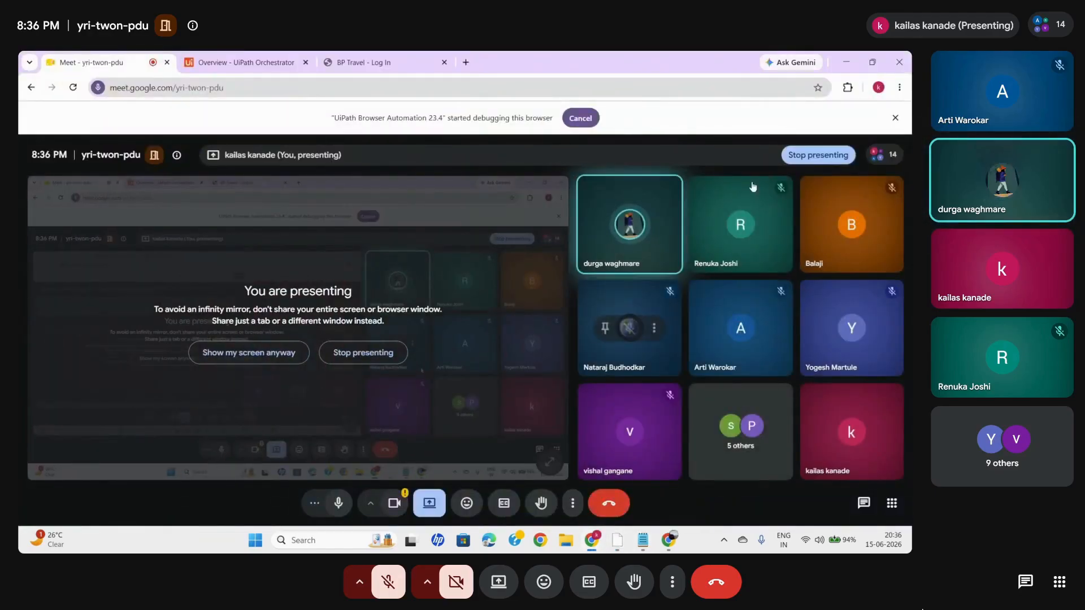
{"action": "key", "text": "alt+Tab"}
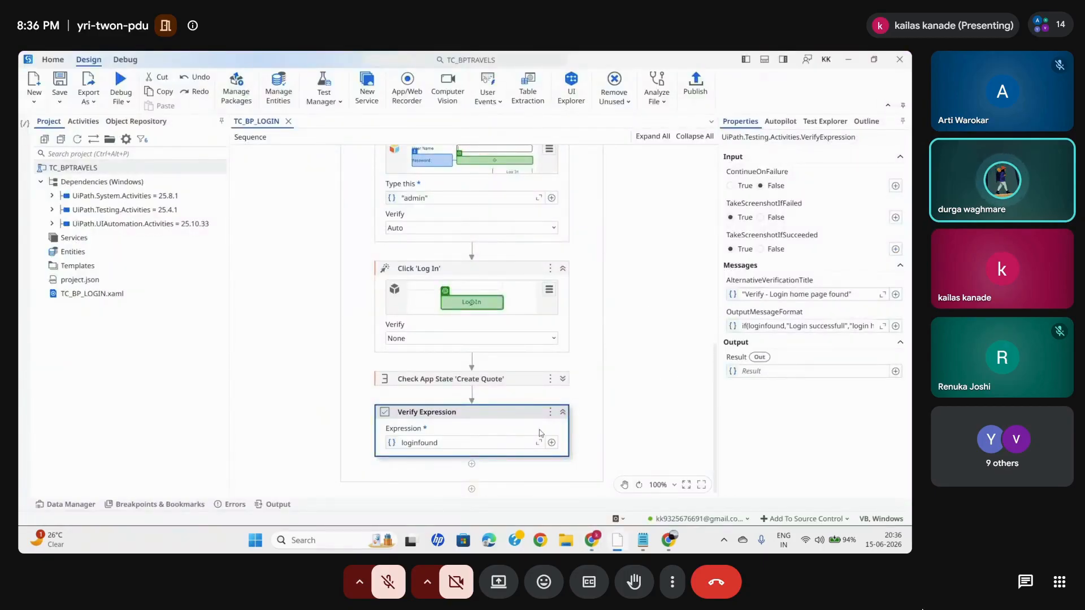
- Compare the Verify Expression activity's loginfound expression with the State output of the Create Quote Check App State
{"action": "left_click", "coordinate": [443, 442]}
{"action": "double_click", "coordinate": [442, 442]}
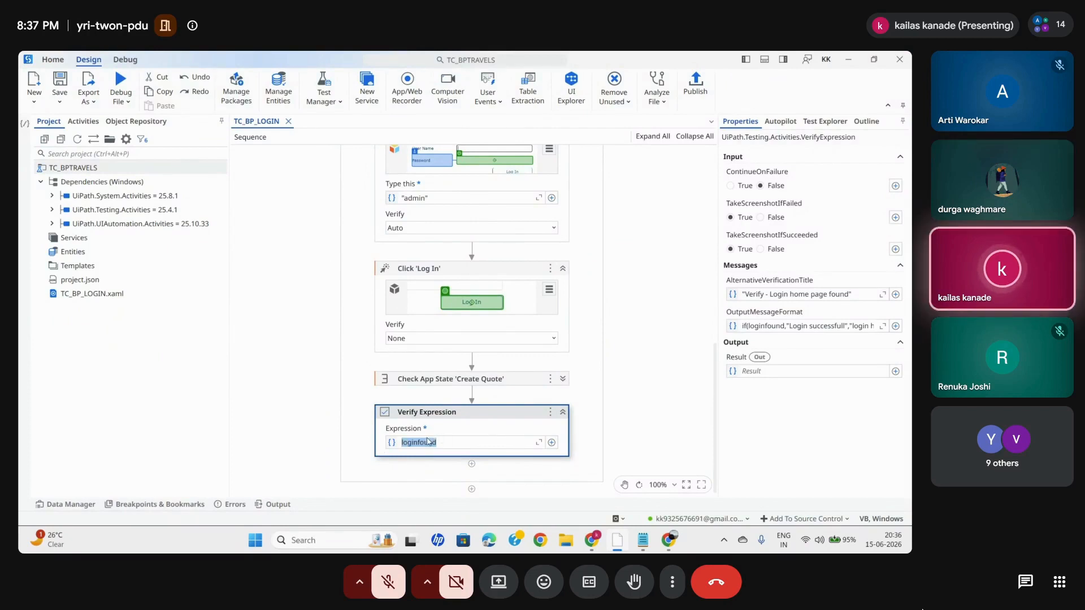
{"action": "left_click", "coordinate": [642, 417]}
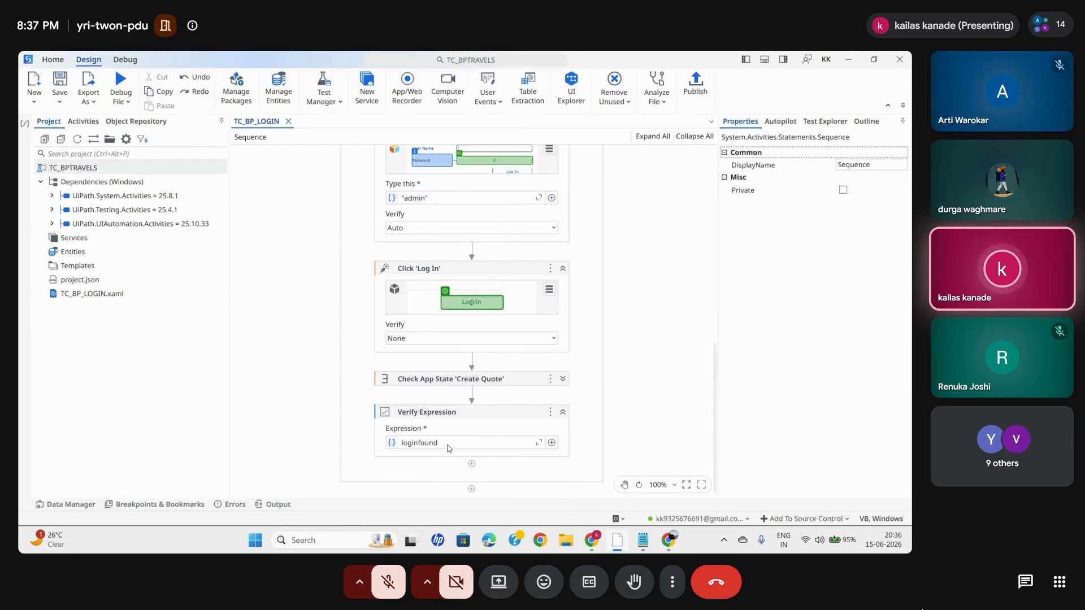
{"action": "left_click", "coordinate": [433, 386]}
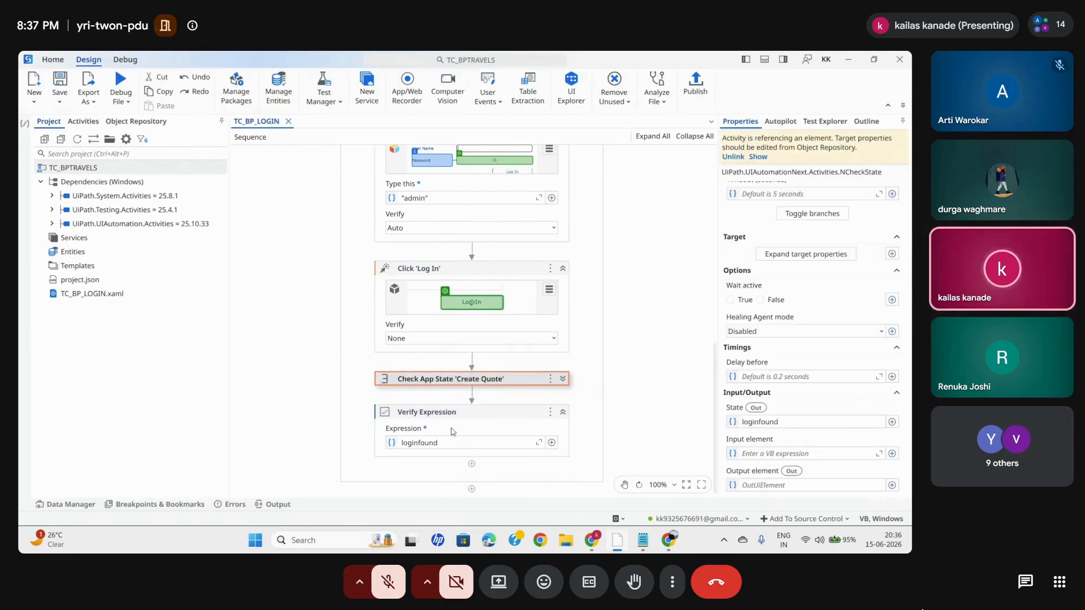
{"action": "left_click", "coordinate": [510, 411]}
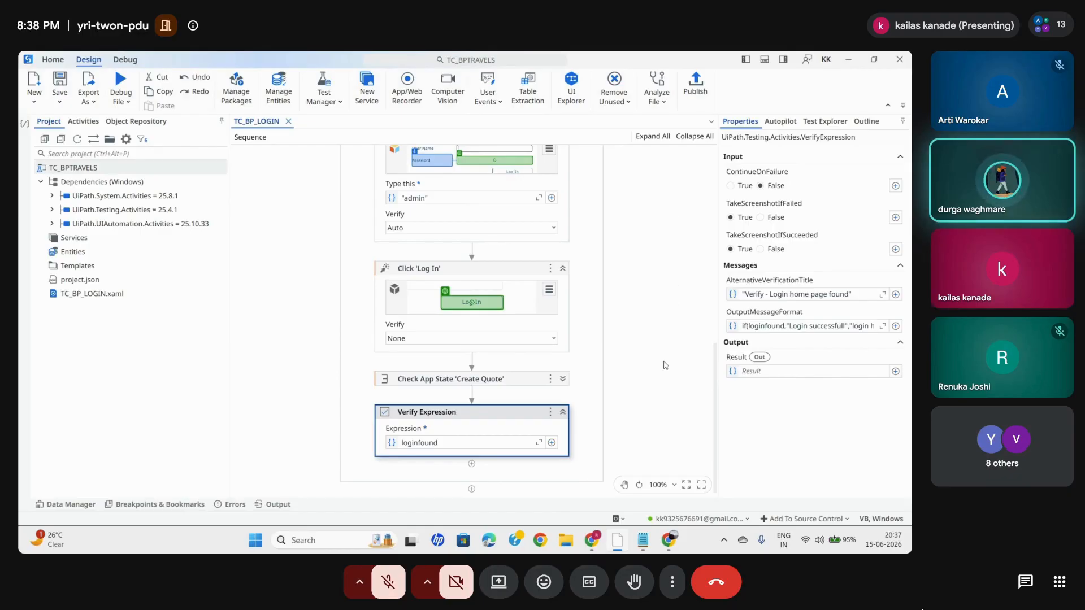
- Review the whole TC_BP_LOGIN sequence, examining the login page verification, the Type Into activities, the Create Quote check and the final Verify Expression
{"action": "scroll", "coordinate": [666, 259], "scroll_direction": "up", "scroll_amount": 10}
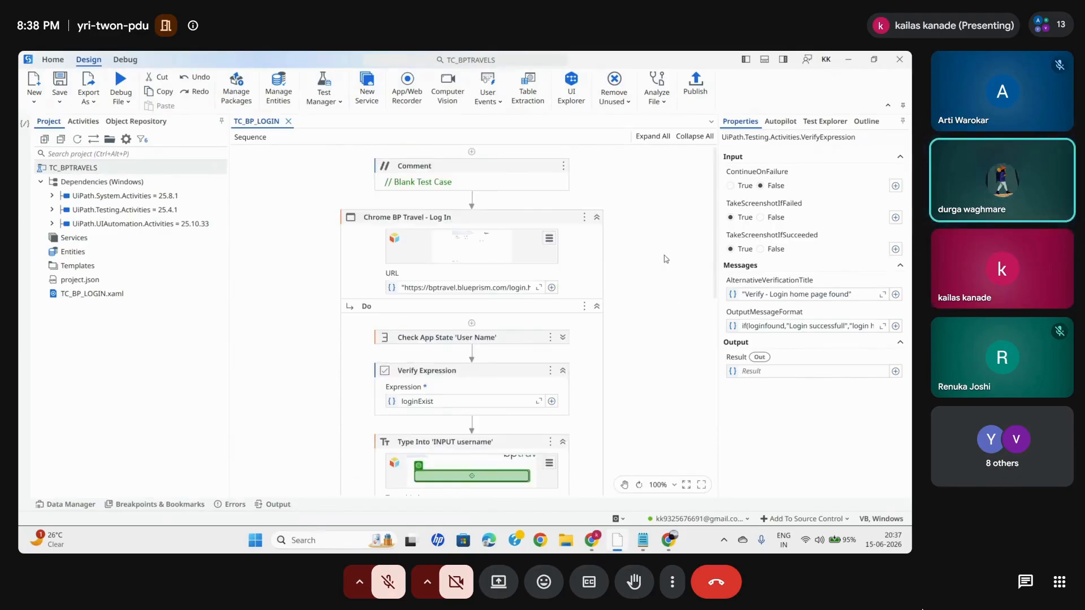
{"action": "scroll", "coordinate": [666, 259], "scroll_direction": "down", "scroll_amount": 15}
{"action": "scroll", "coordinate": [665, 259], "scroll_direction": "up", "scroll_amount": 15}
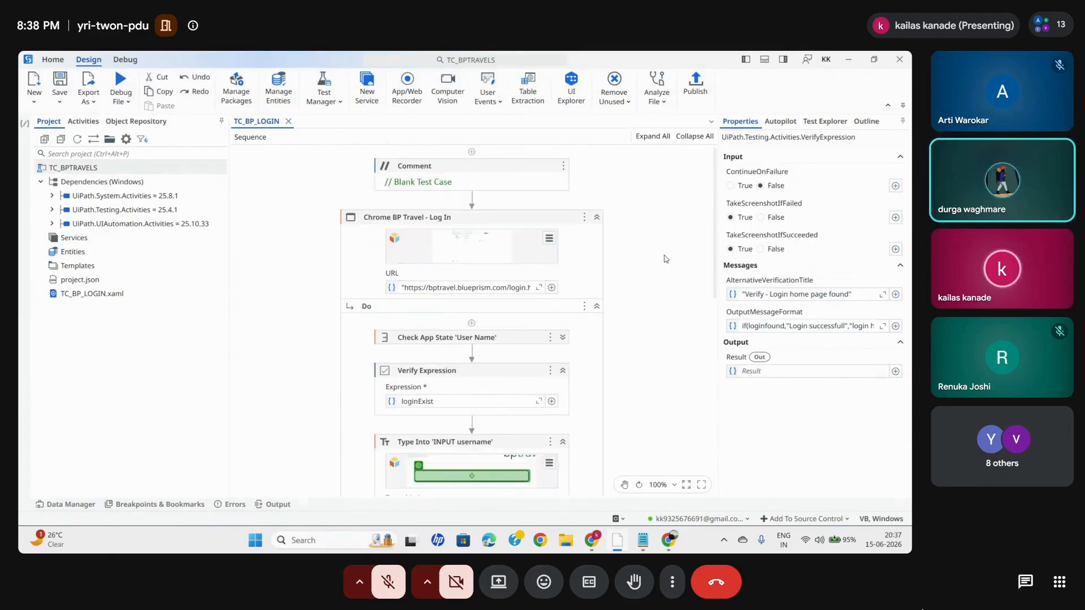
{"action": "left_click", "coordinate": [596, 218]}
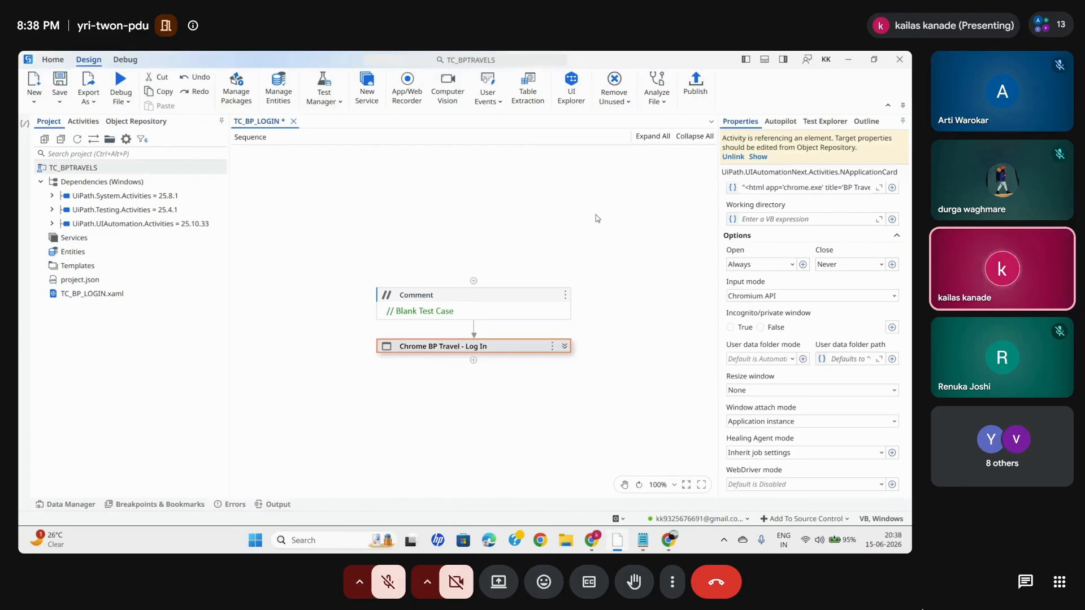
{"action": "left_click", "coordinate": [564, 346]}
{"action": "scroll", "coordinate": [526, 314], "scroll_direction": "down", "scroll_amount": 6}
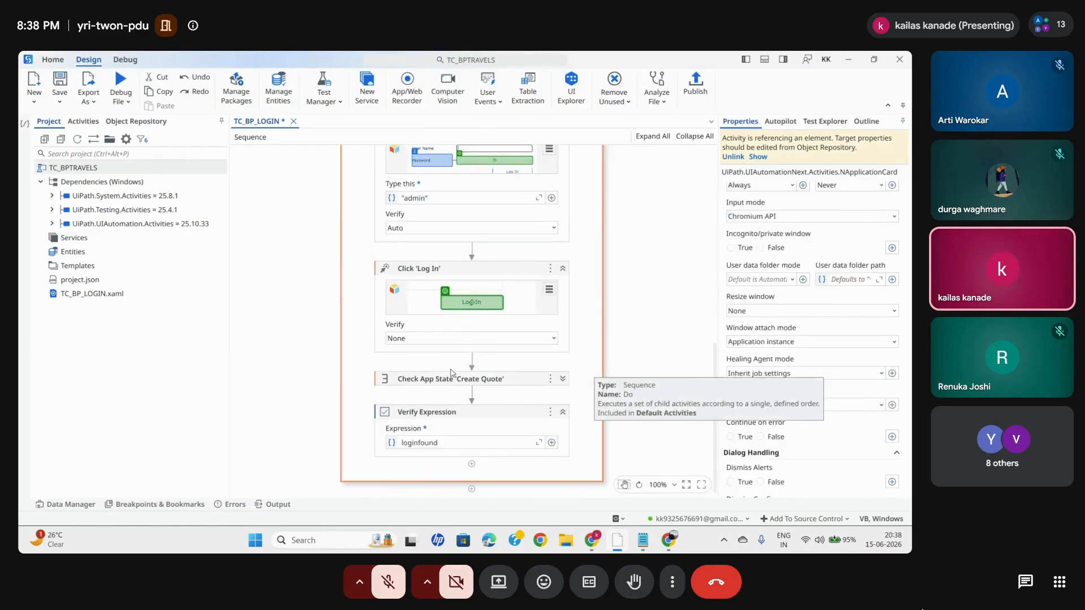
{"action": "left_click", "coordinate": [445, 380]}
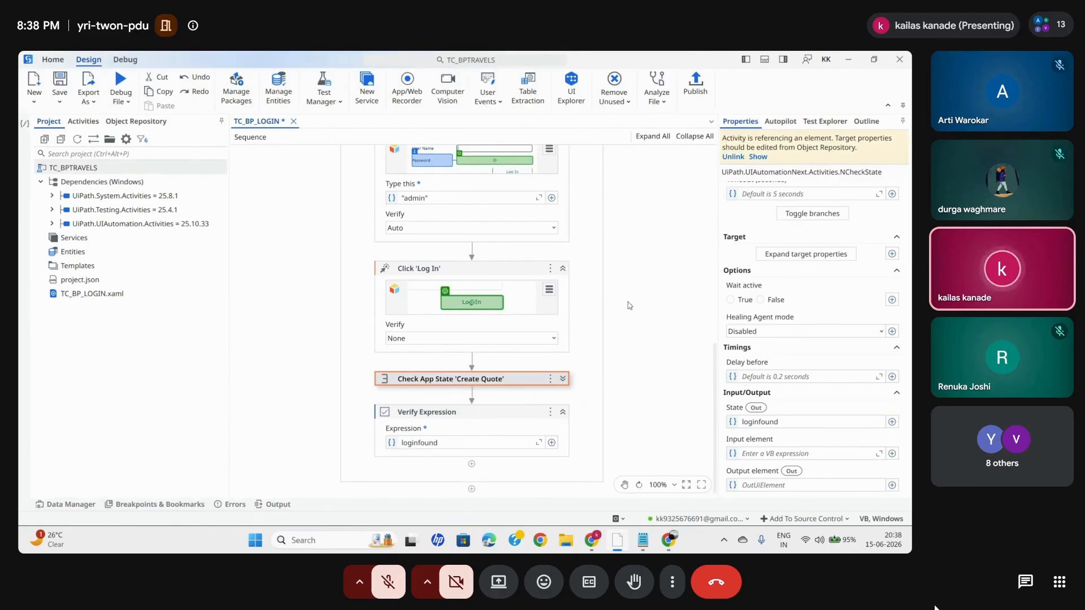
{"action": "scroll", "coordinate": [629, 305], "scroll_direction": "up", "scroll_amount": 10}
{"action": "left_click", "coordinate": [503, 374]}
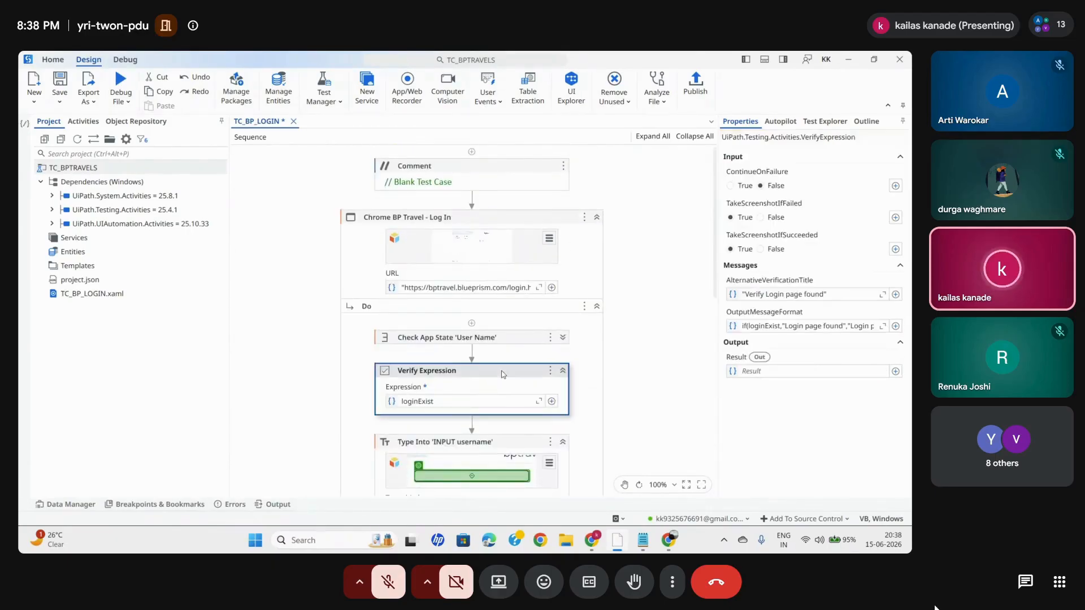
{"action": "scroll", "coordinate": [661, 378], "scroll_direction": "down", "scroll_amount": 3}
{"action": "scroll", "coordinate": [661, 379], "scroll_direction": "down", "scroll_amount": 1}
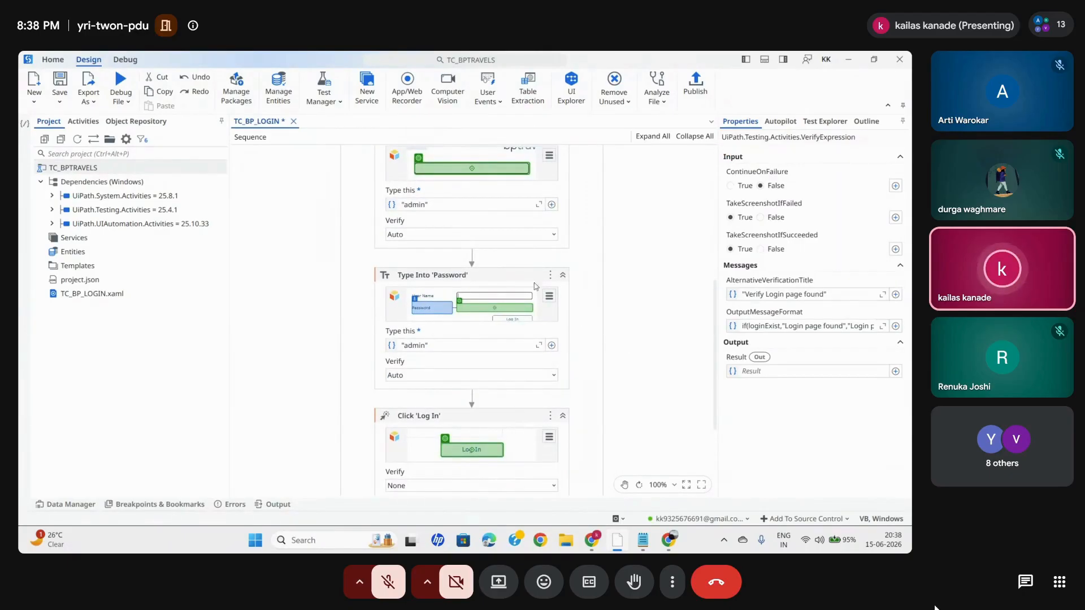
{"action": "left_click", "coordinate": [463, 275]}
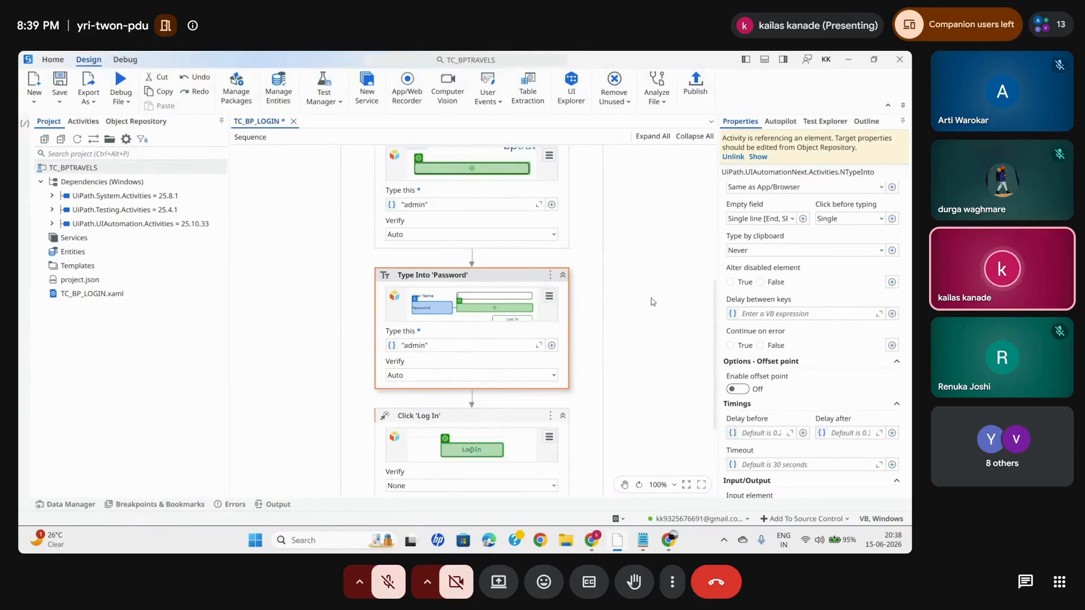
{"action": "scroll", "coordinate": [654, 354], "scroll_direction": "down", "scroll_amount": 3}
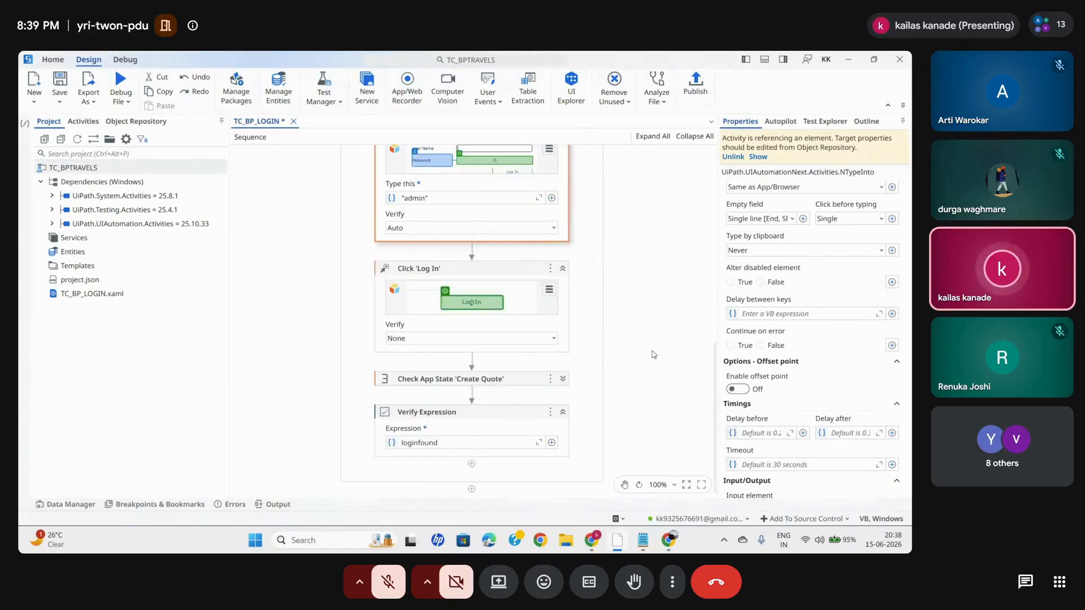
{"action": "left_click", "coordinate": [505, 379]}
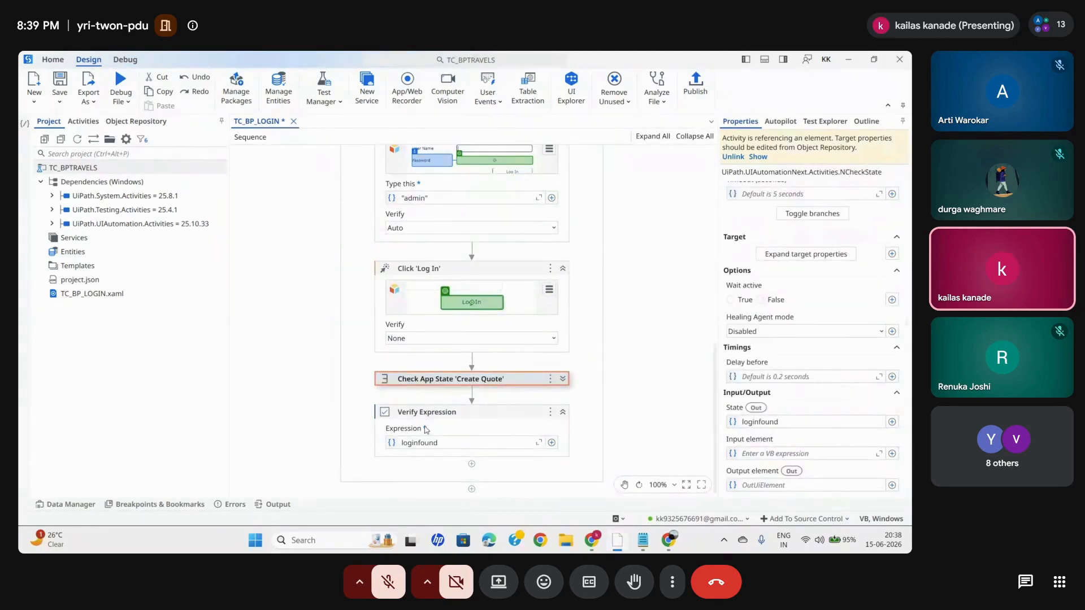
{"action": "left_click", "coordinate": [441, 421]}
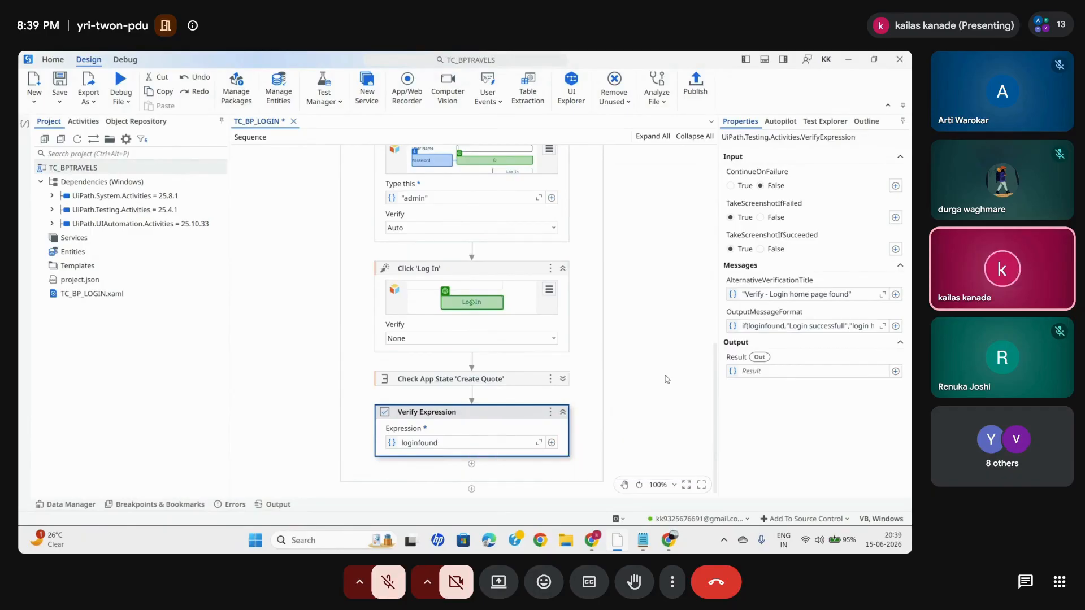
- Save the TC_BP_LOGIN test case and collapse the Chrome BP Travel - Log In container
{"action": "scroll", "coordinate": [630, 295], "scroll_direction": "up", "scroll_amount": 10}
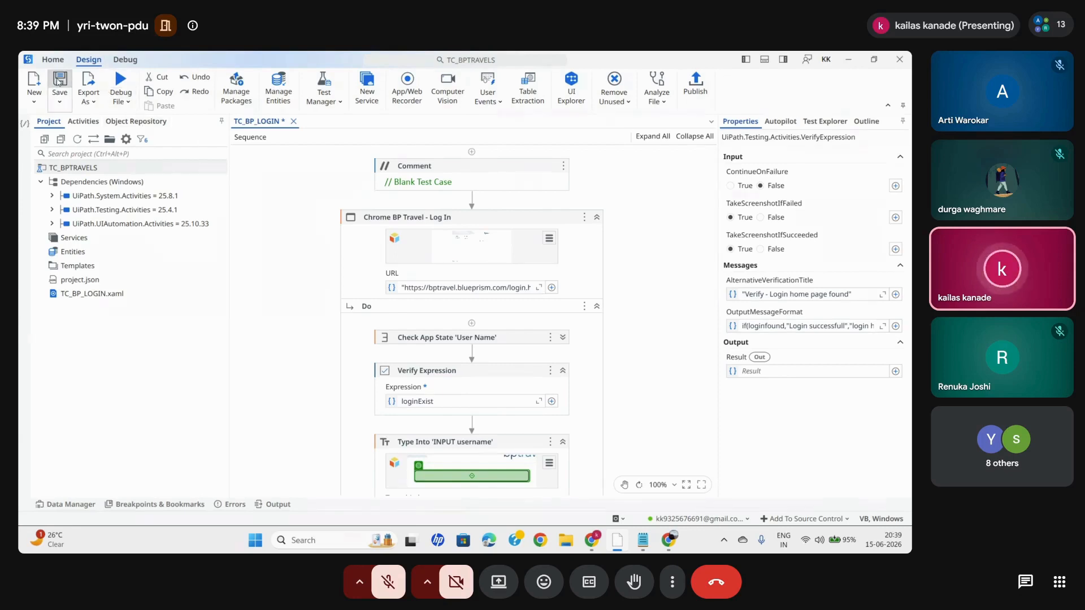
{"action": "key", "text": "ctrl+s"}
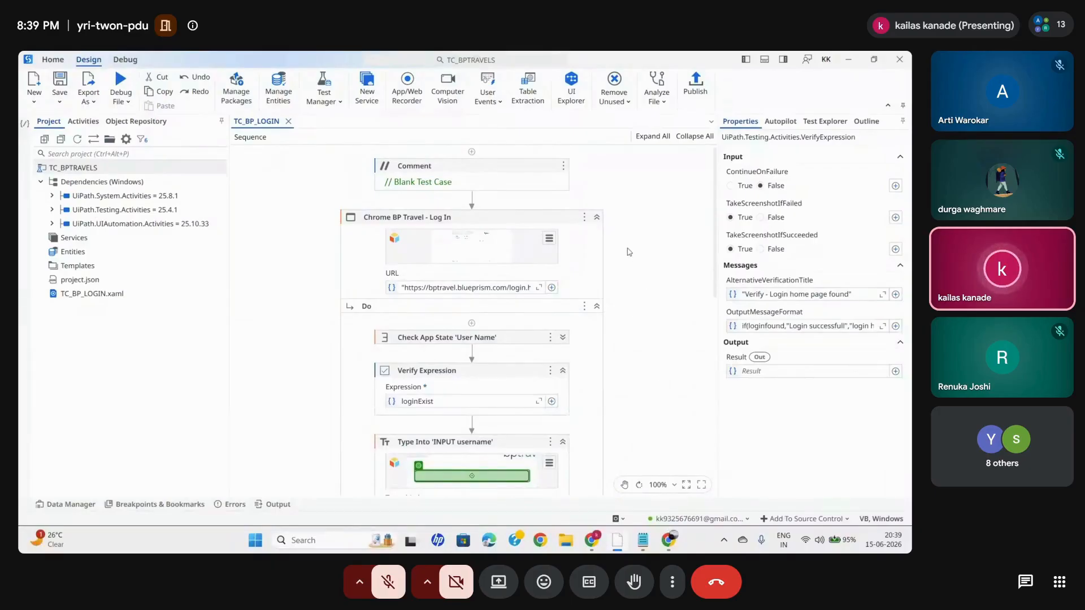
{"action": "left_click", "coordinate": [597, 218]}
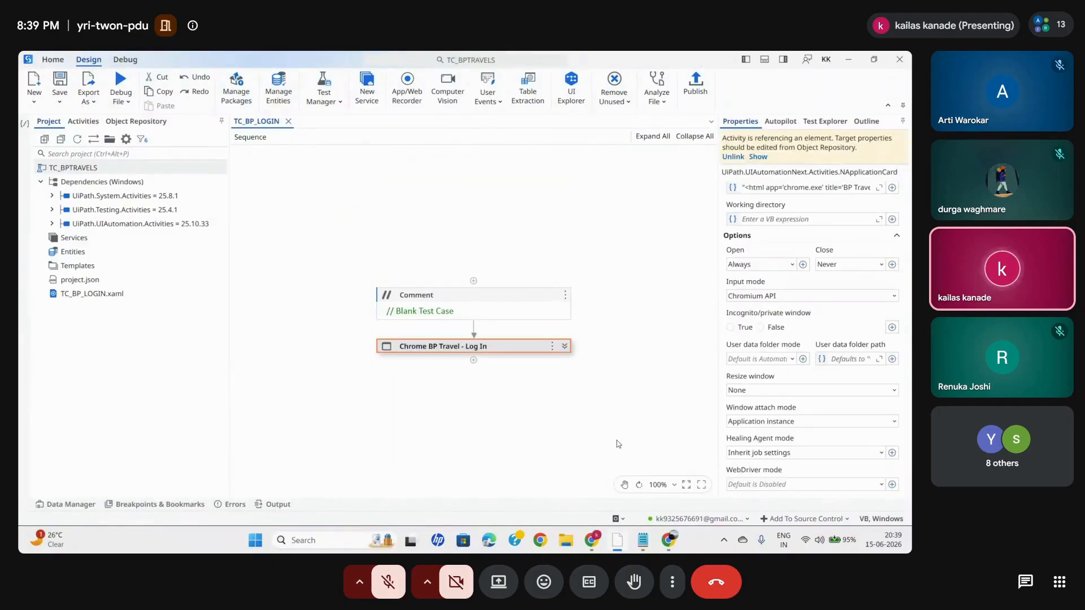
- Look at the BP Travel search page in Chrome, then return to UiPath Studio
{"action": "mouse_move", "coordinate": [669, 537]}
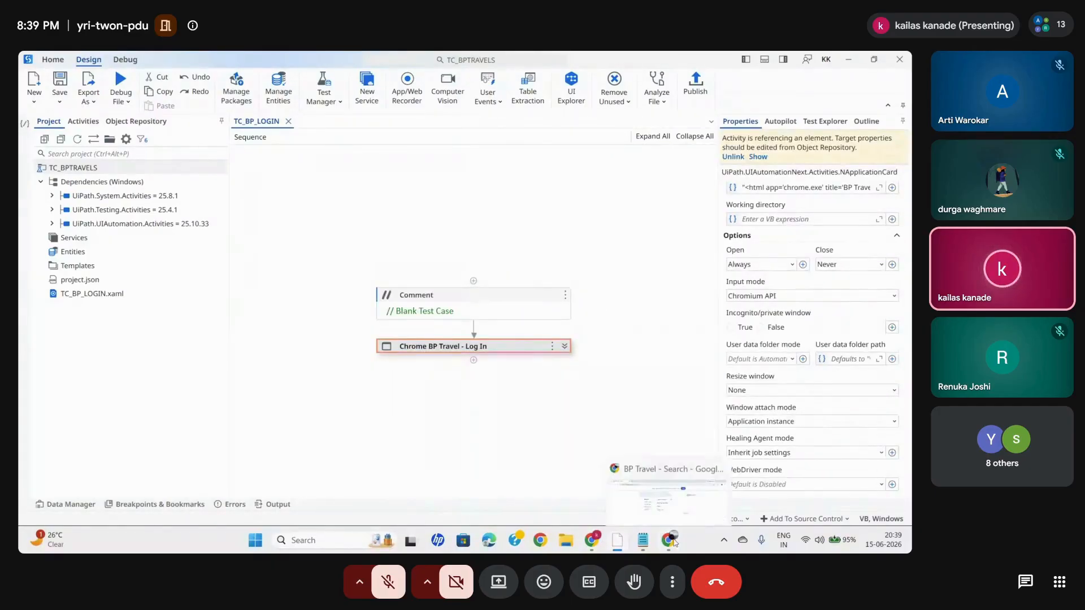
{"action": "left_click", "coordinate": [660, 486]}
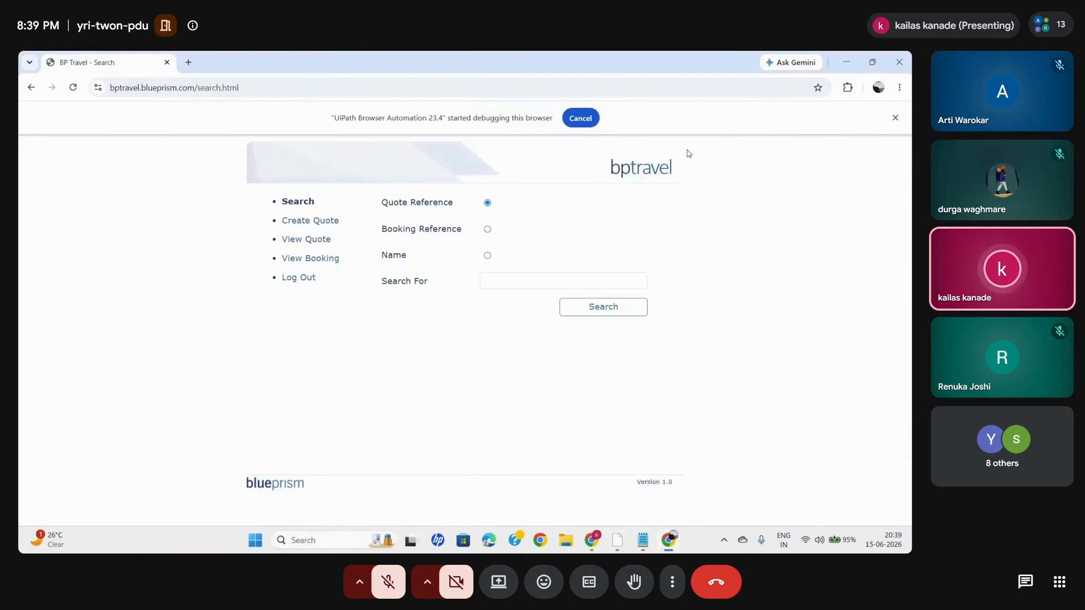
{"action": "left_click", "coordinate": [853, 65]}
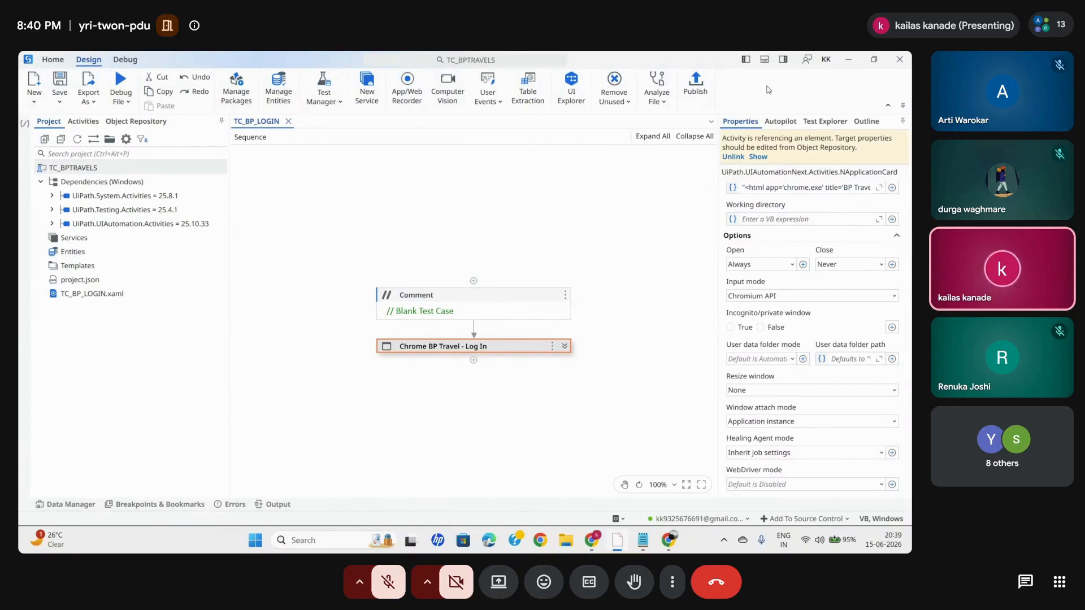
- Publish the test cases as package TC_BPTRAVELS, keeping the proposed new version 1.0.235235390, and dismiss the publish report
{"action": "left_click", "coordinate": [703, 88]}
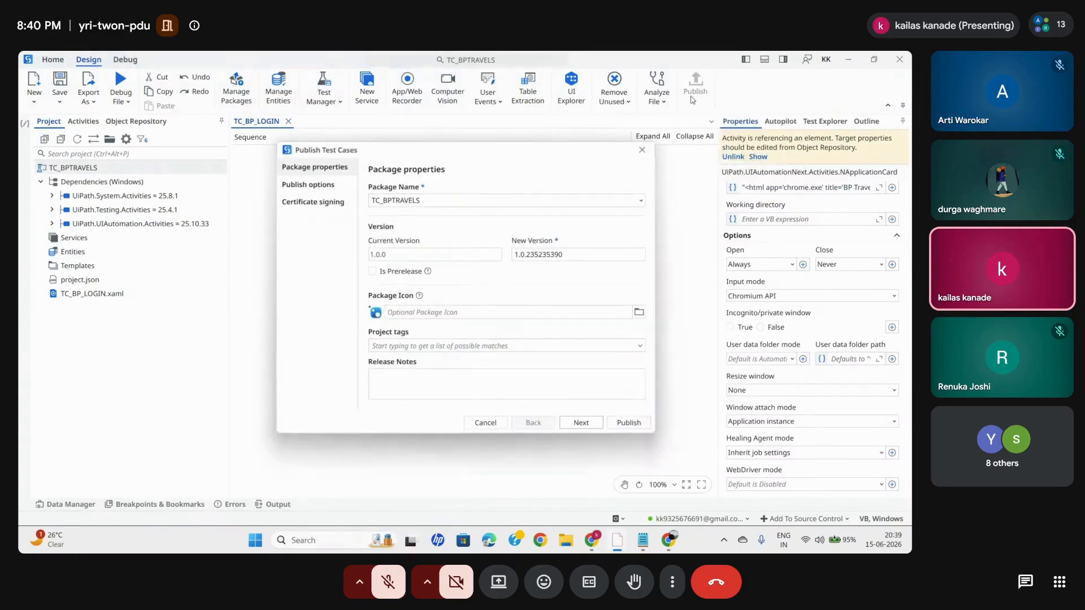
{"action": "left_click", "coordinate": [430, 200]}
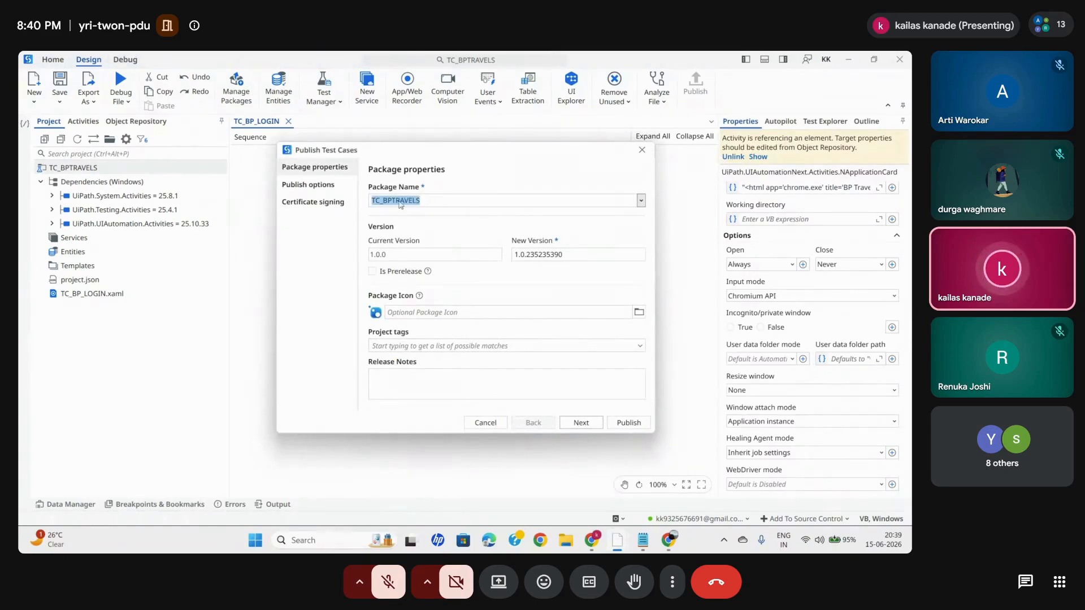
{"action": "left_click", "coordinate": [431, 198]}
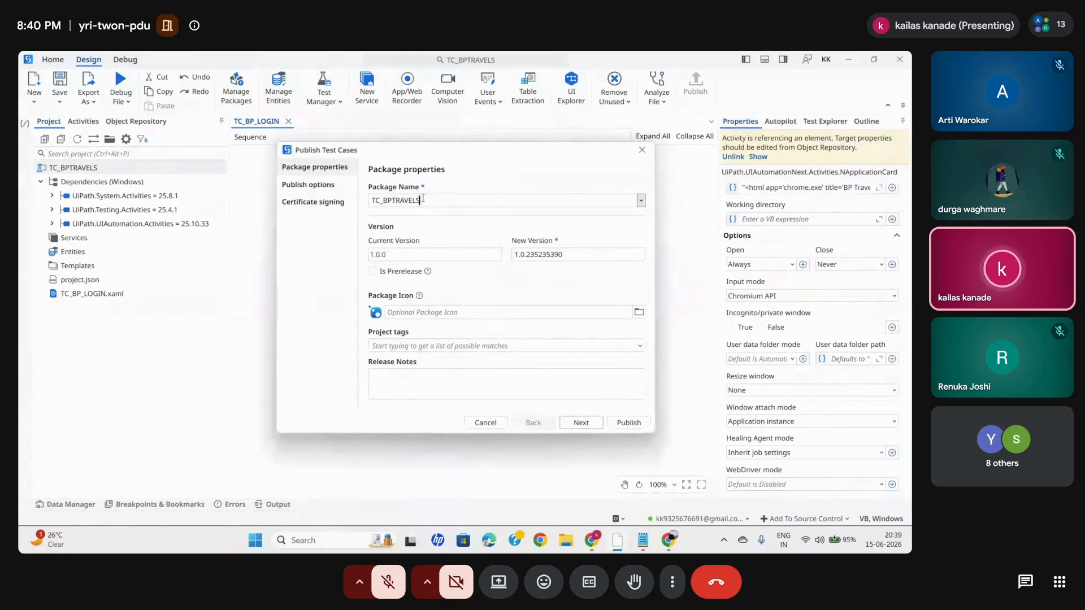
{"action": "left_click", "coordinate": [581, 423]}
{"action": "left_click", "coordinate": [629, 422]}
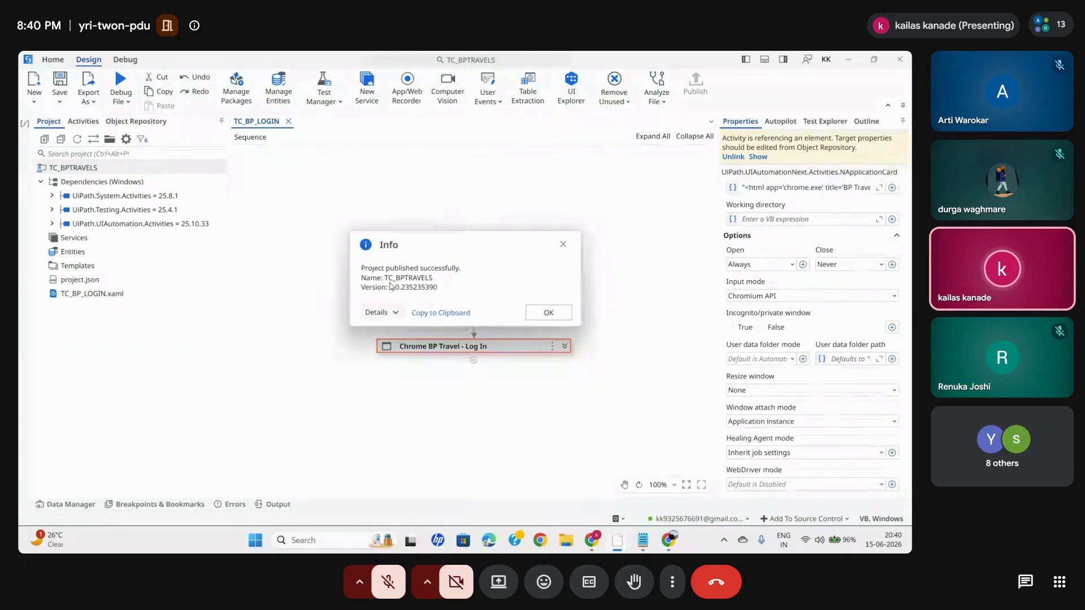
{"action": "left_click", "coordinate": [548, 313]}
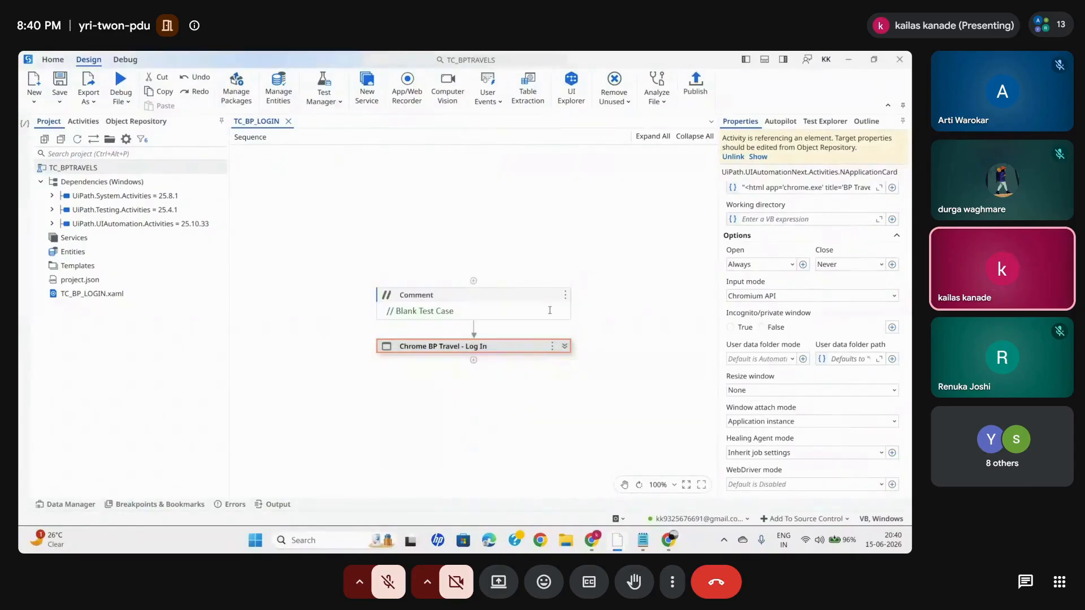
- Switch to the UiPath Orchestrator page already open in Chrome
{"action": "key", "text": "super+d"}
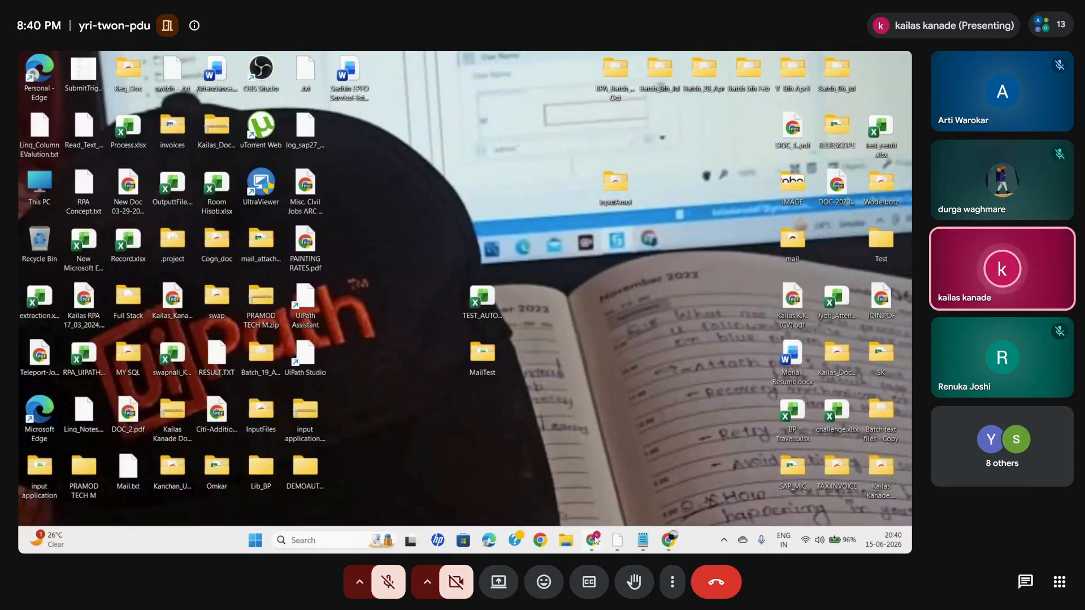
{"action": "mouse_move", "coordinate": [593, 539]}
{"action": "left_click", "coordinate": [541, 482]}
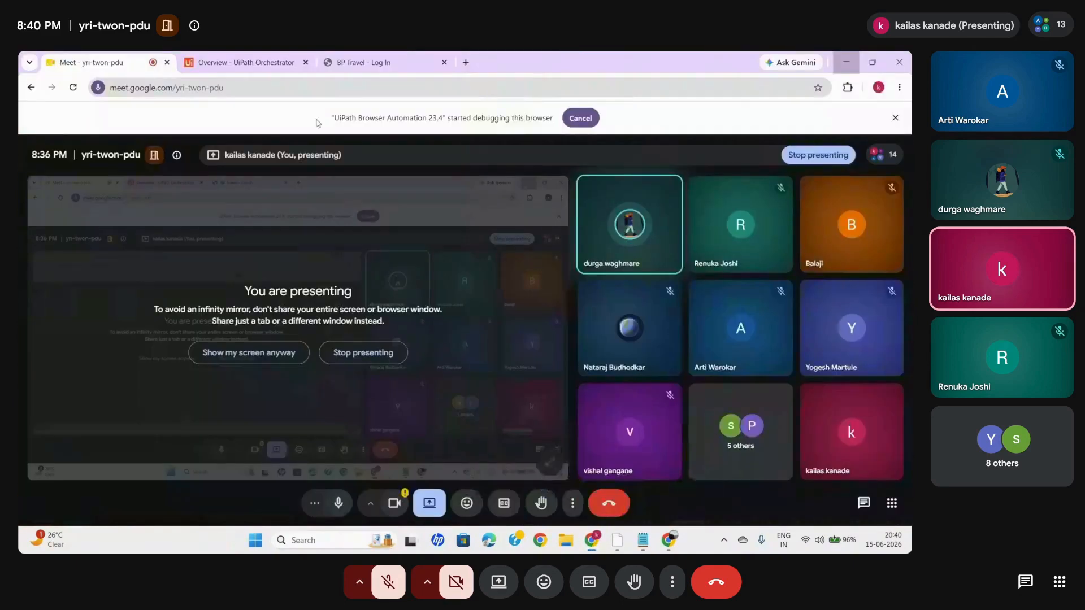
{"action": "left_click", "coordinate": [243, 62]}
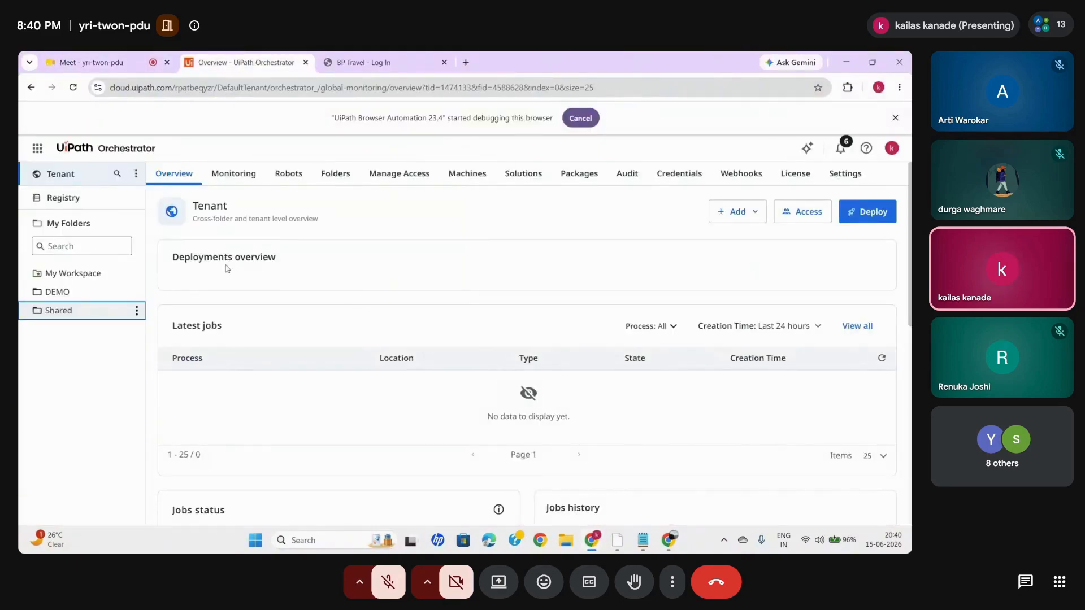
- Look through the available UiPath cloud services, including Test Manager, and open the Admin service
{"action": "left_click", "coordinate": [38, 148]}
{"action": "left_click", "coordinate": [239, 144]}
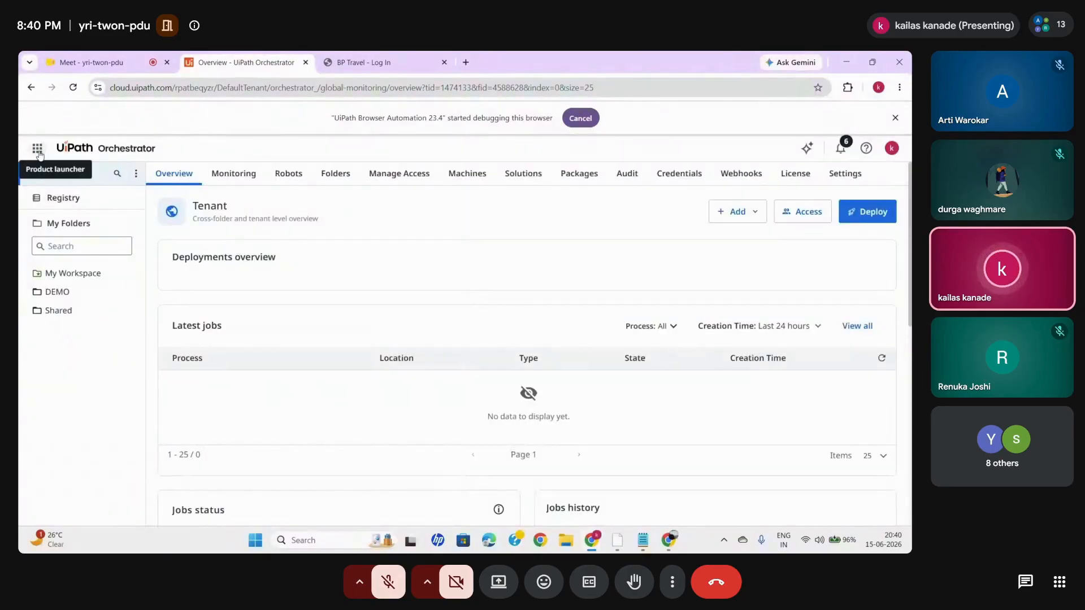
{"action": "left_click", "coordinate": [38, 149]}
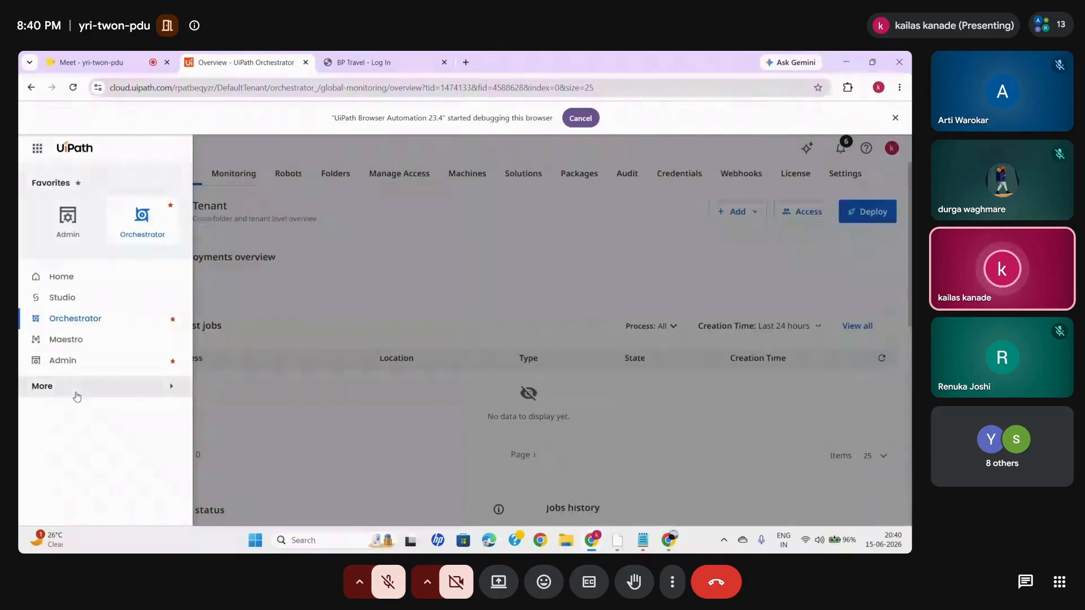
{"action": "scroll", "coordinate": [78, 397], "scroll_direction": "down", "scroll_amount": 3}
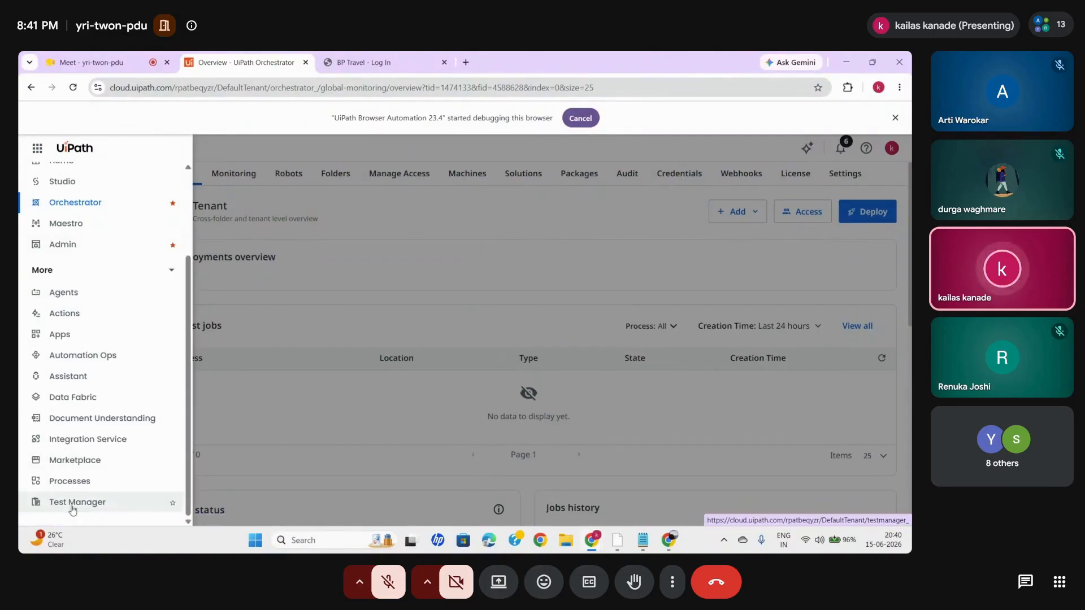
{"action": "left_click", "coordinate": [80, 247]}
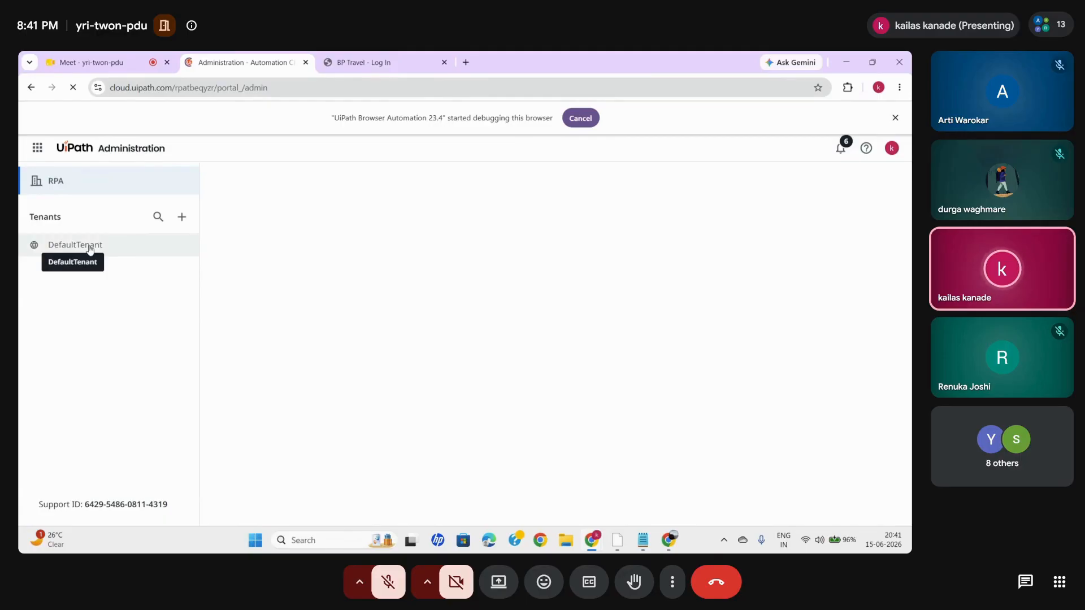
- Look through the DefaultTenant's provisioned services and the additional services on offer, leaving without adding any
{"action": "left_click", "coordinate": [91, 248]}
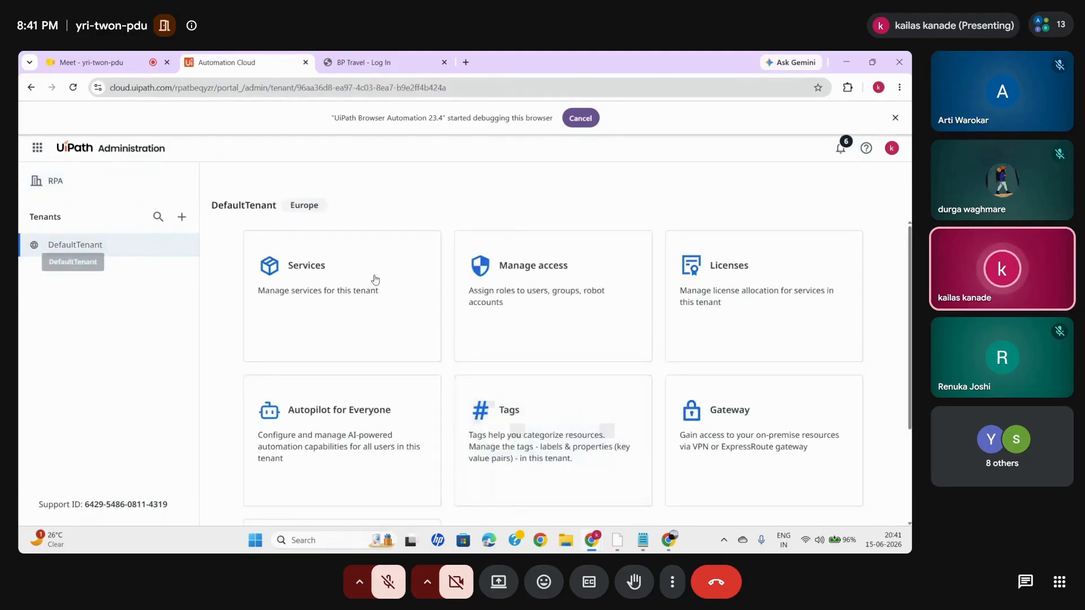
{"action": "left_click", "coordinate": [339, 296]}
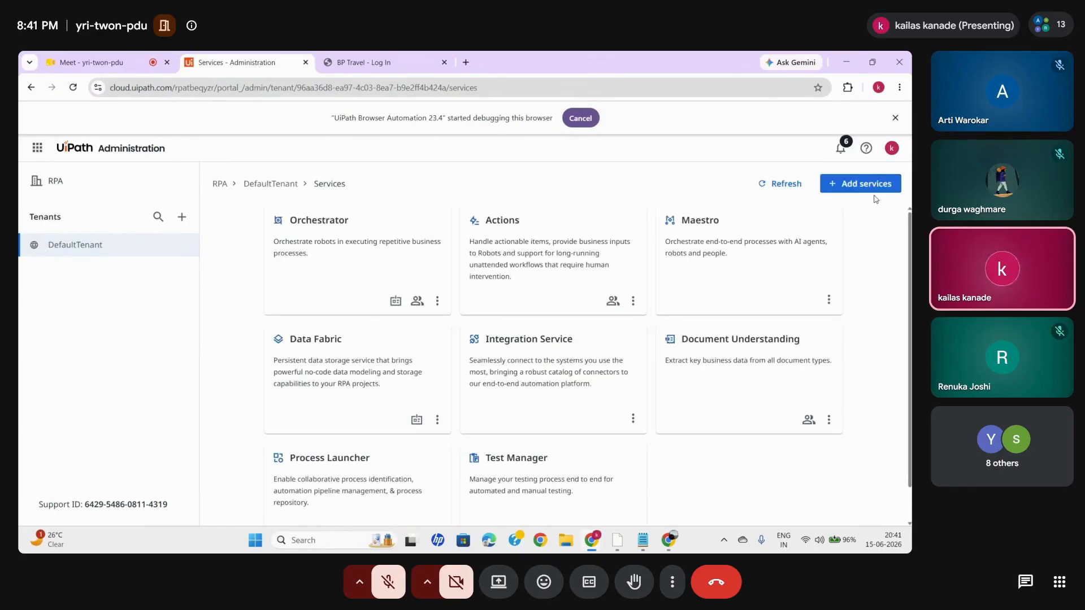
{"action": "left_click", "coordinate": [872, 187]}
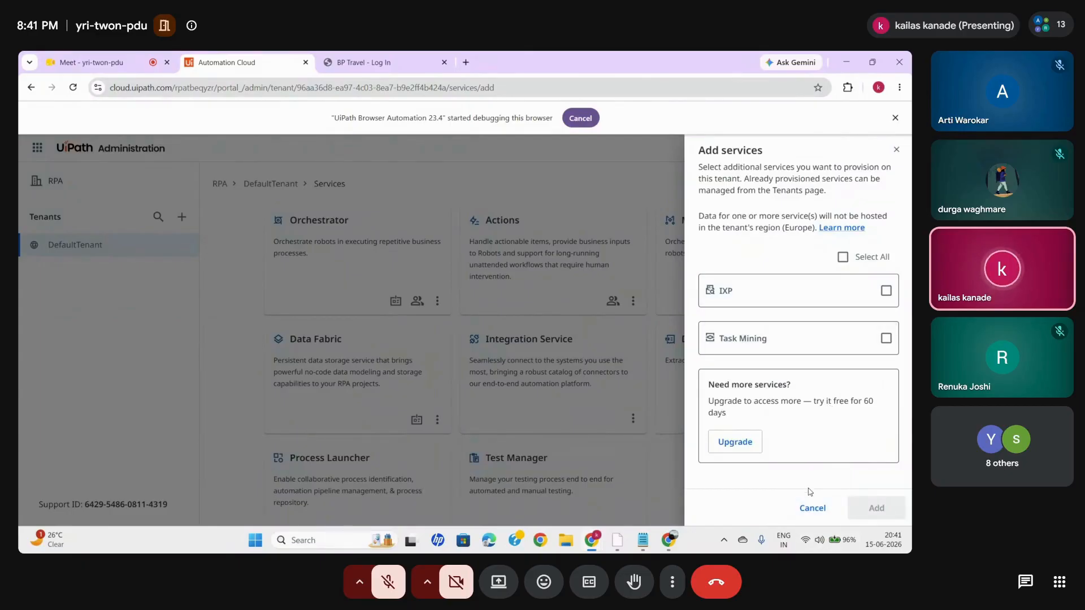
{"action": "left_click", "coordinate": [811, 506]}
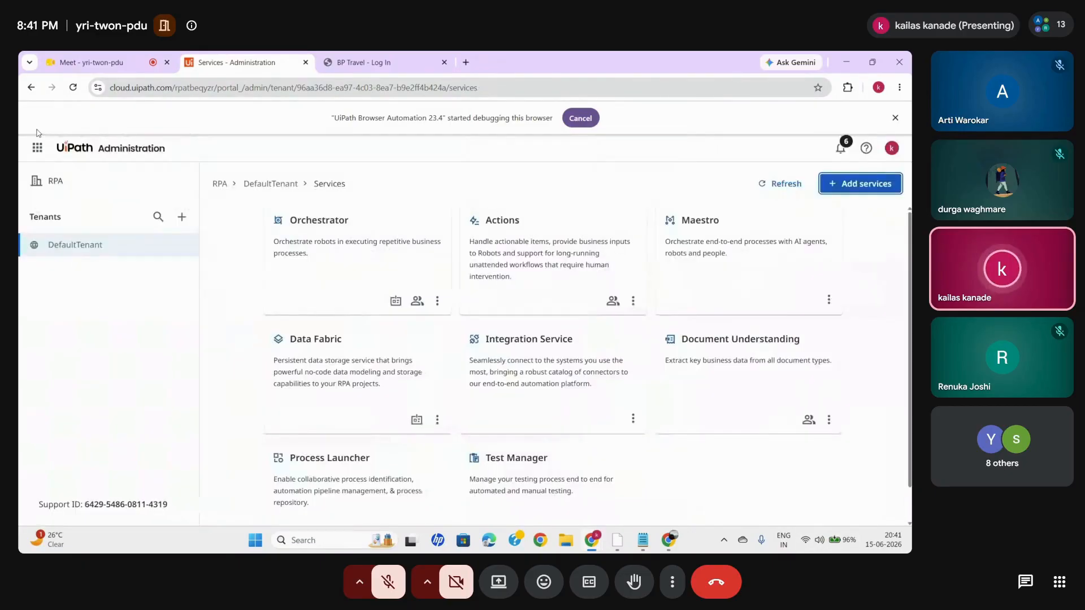
- Open the Test Manager service from the list of UiPath cloud products
{"action": "left_click", "coordinate": [38, 148]}
{"action": "scroll", "coordinate": [79, 460], "scroll_direction": "down", "scroll_amount": 2}
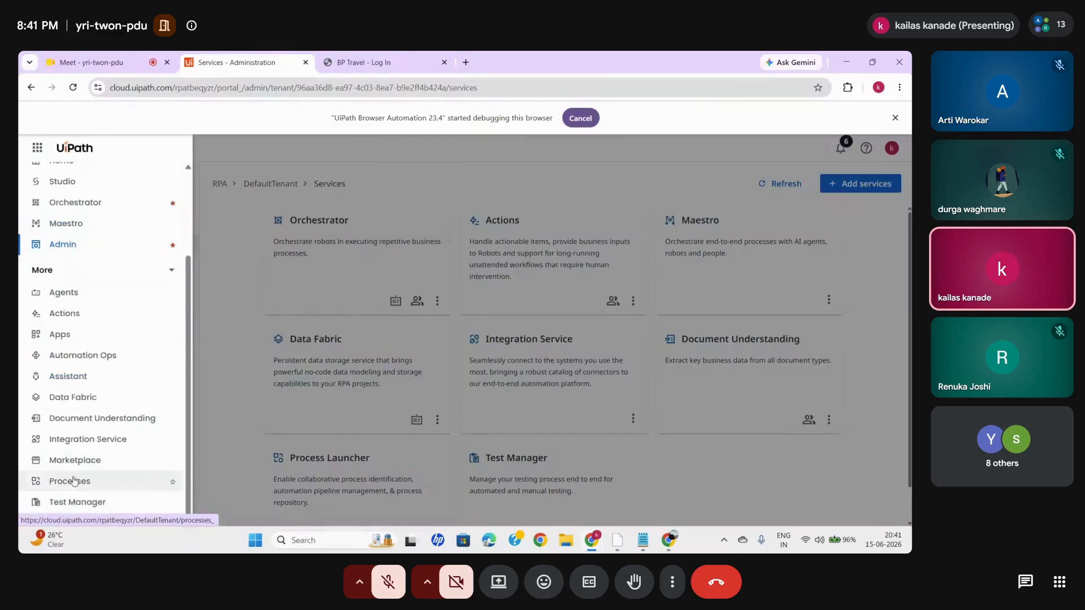
{"action": "left_click", "coordinate": [75, 507]}
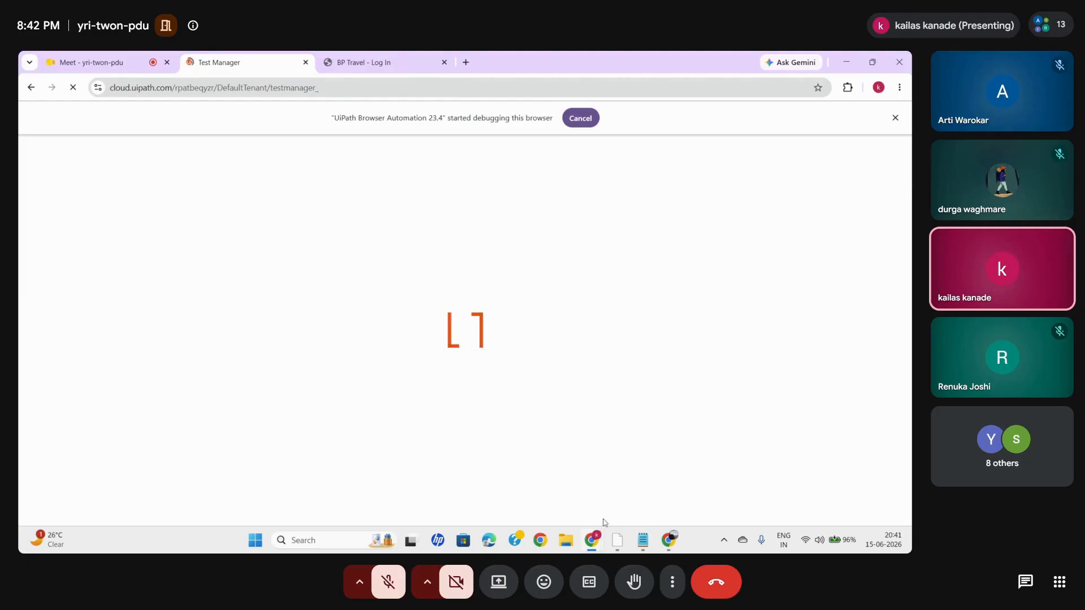
{"action": "left_click", "coordinate": [91, 62]}
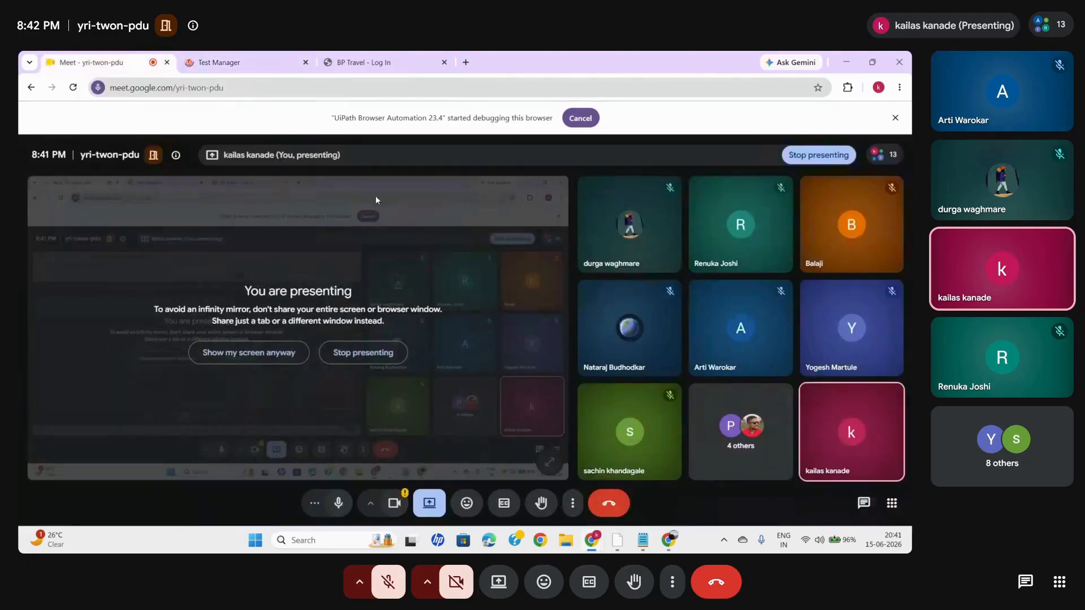
{"action": "left_click", "coordinate": [247, 66]}
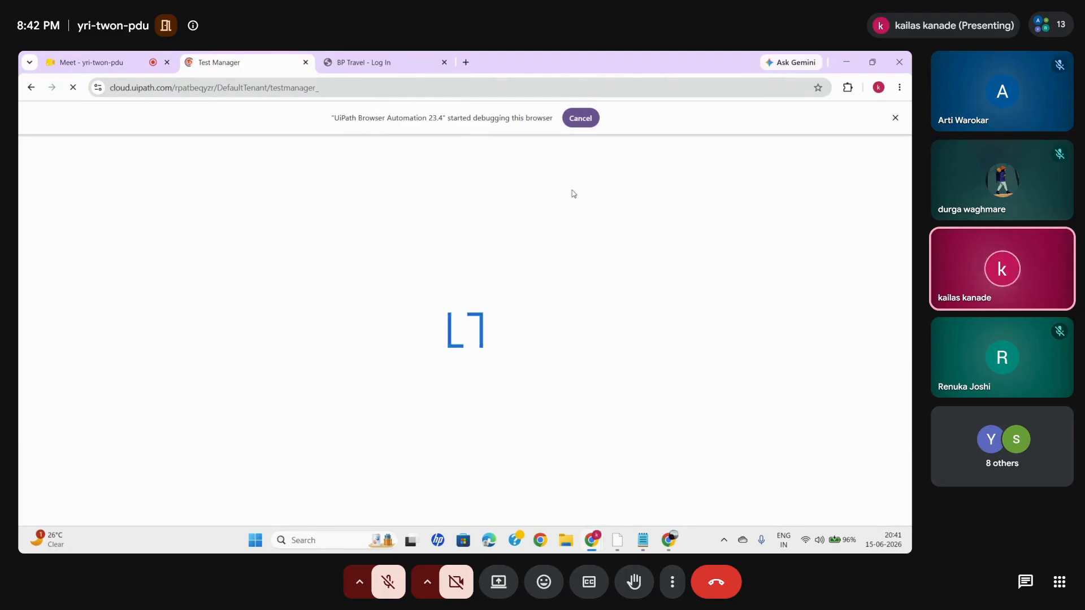
{"action": "left_click", "coordinate": [364, 67]}
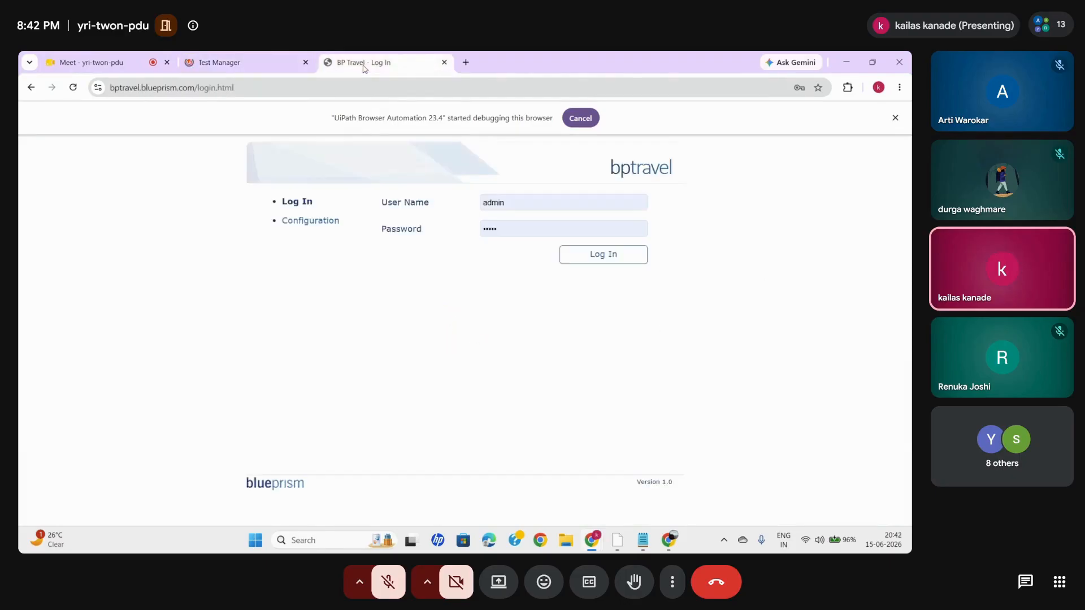
- Return to the Test Manager page and show all projects instead of only the favorites
{"action": "left_click", "coordinate": [224, 56]}
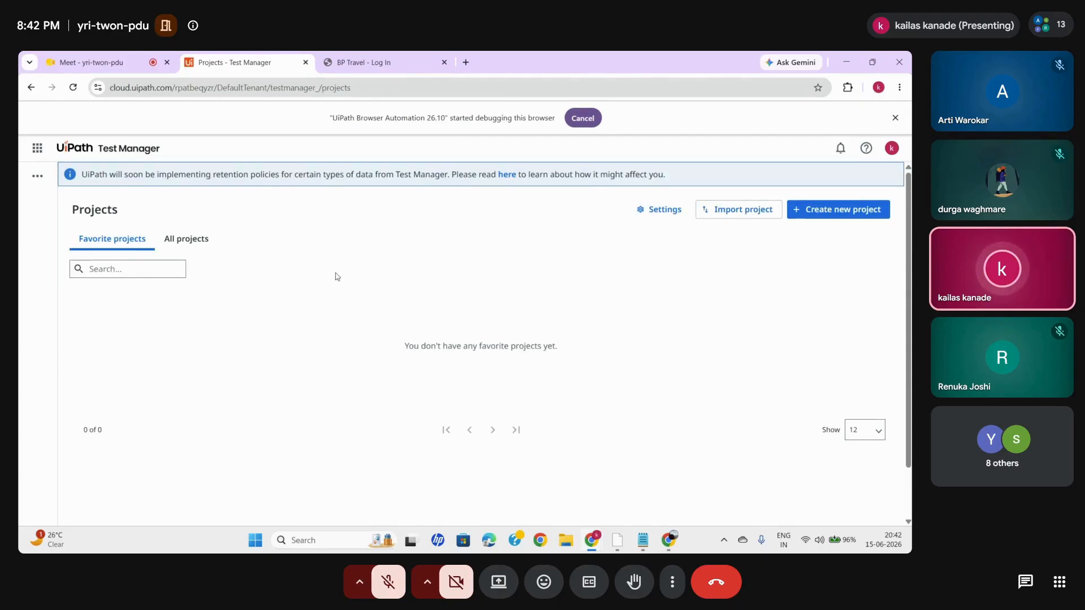
{"action": "left_click", "coordinate": [188, 240]}
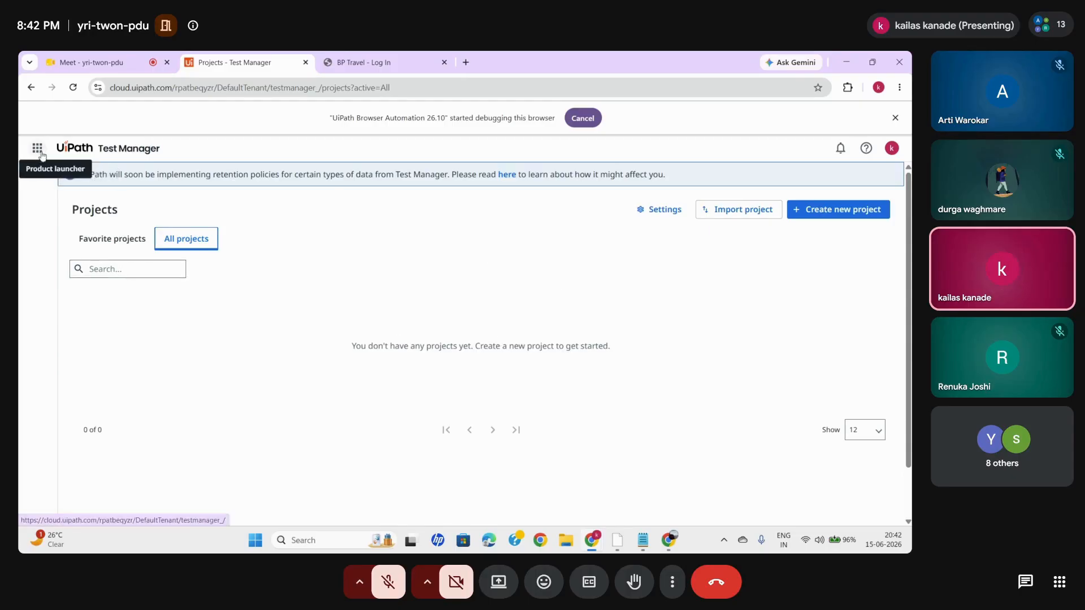
{"action": "left_click", "coordinate": [818, 216]}
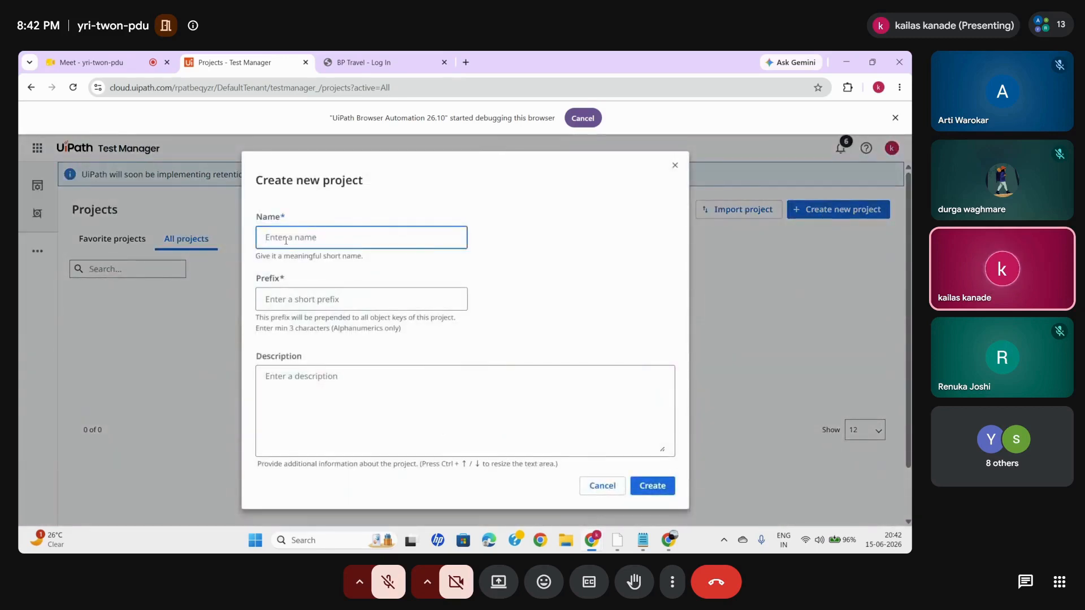
{"action": "type", "text": "BP"}
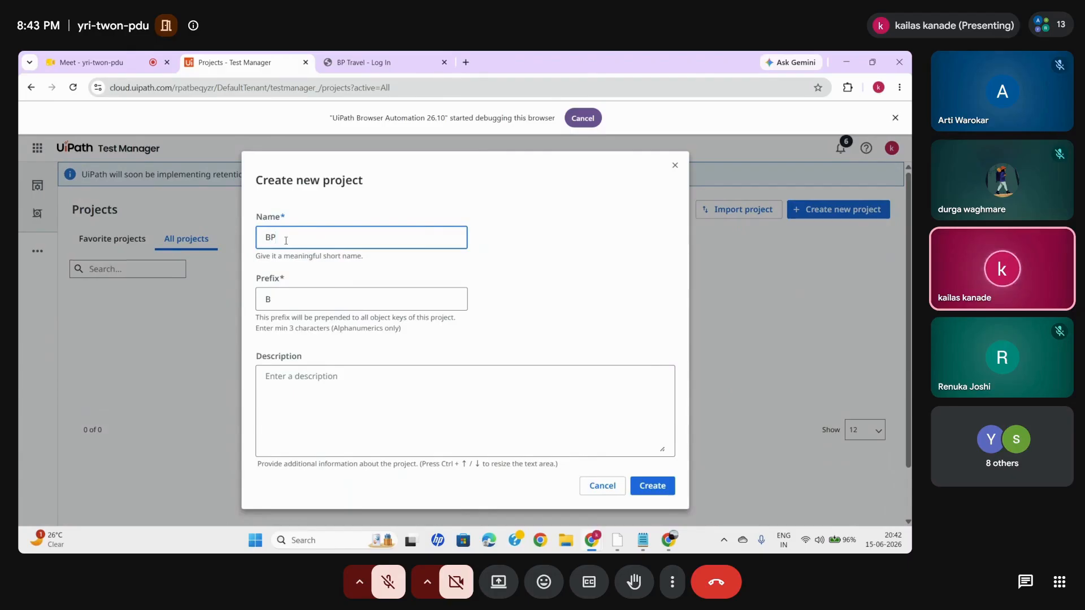
{"action": "type", "text": "_TRAVELS"}
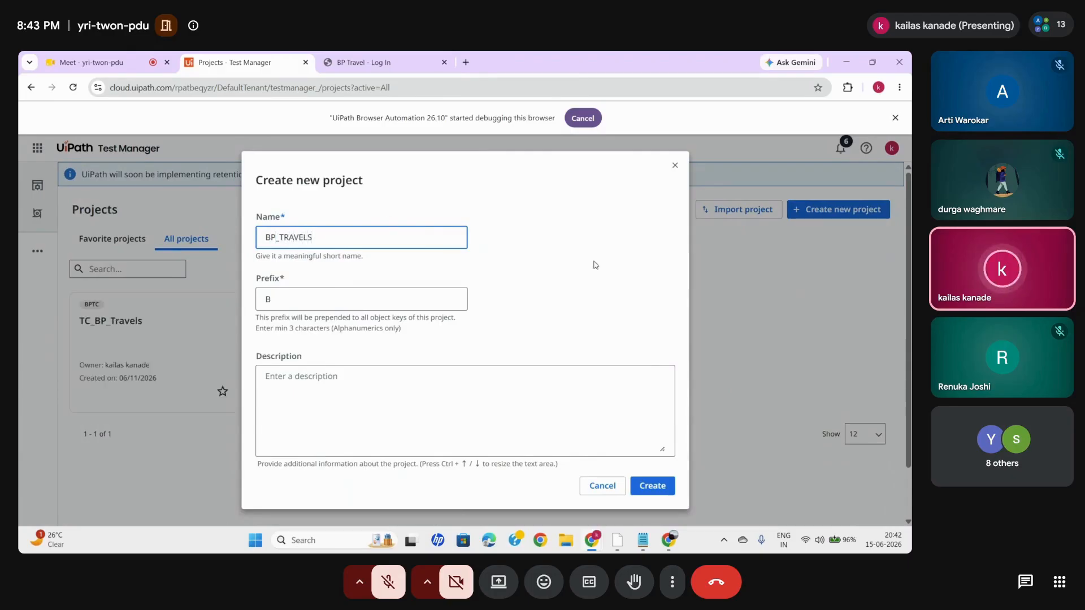
{"action": "left_click", "coordinate": [602, 485]}
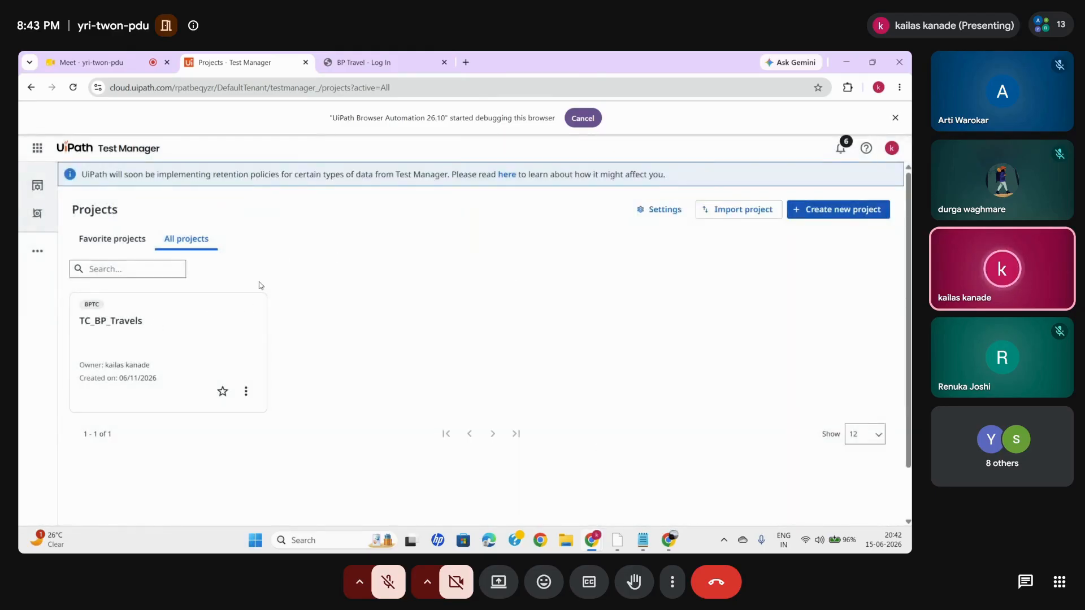
- Create a new Test Manager project named TC_BPTRAVELS with the prefix TCB, and open it
{"action": "left_click", "coordinate": [831, 211]}
{"action": "type", "text": "BP"}
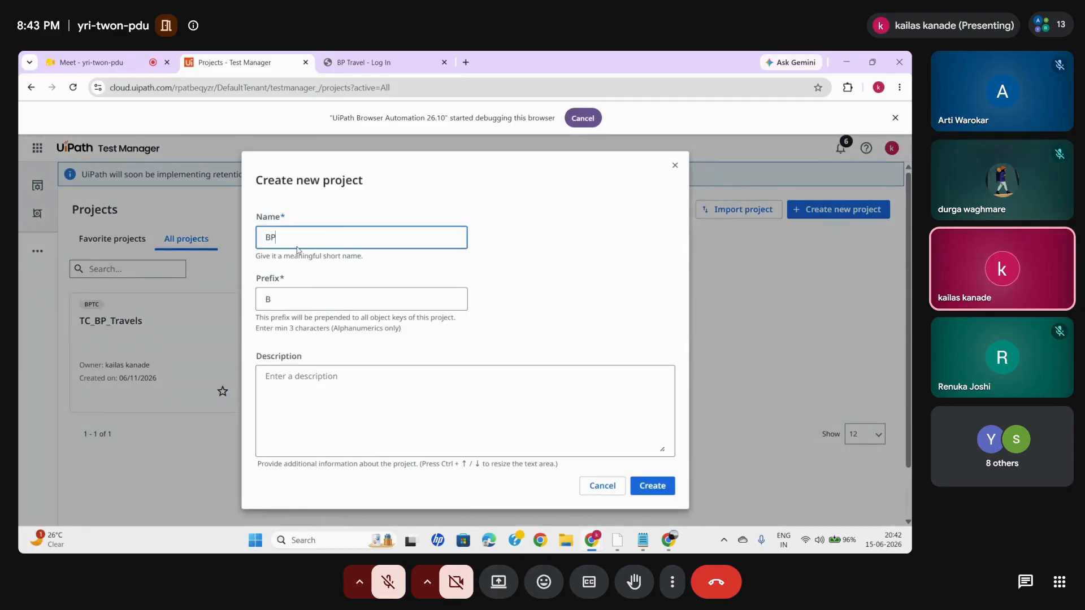
{"action": "type", "text": "VELS"}
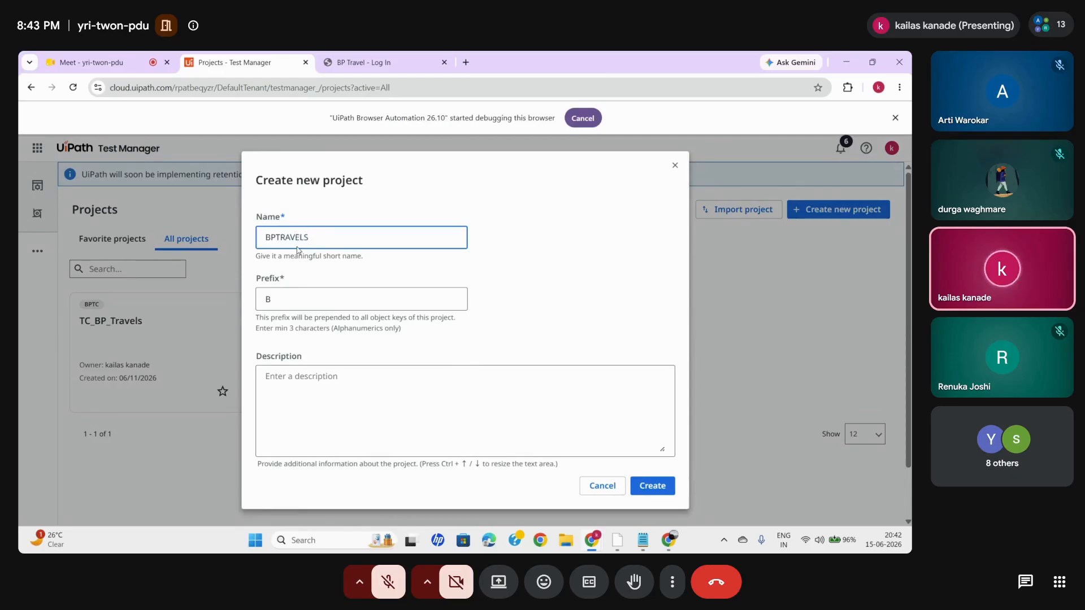
{"action": "type", "text": "T"}
{"action": "type", "text": "TC"}
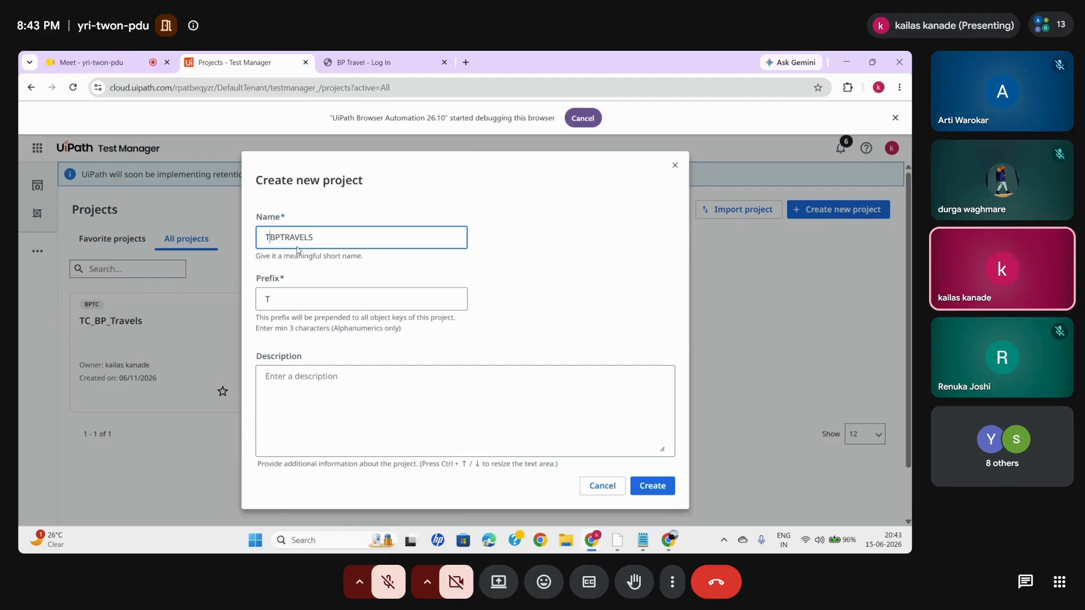
{"action": "type", "text": "_"}
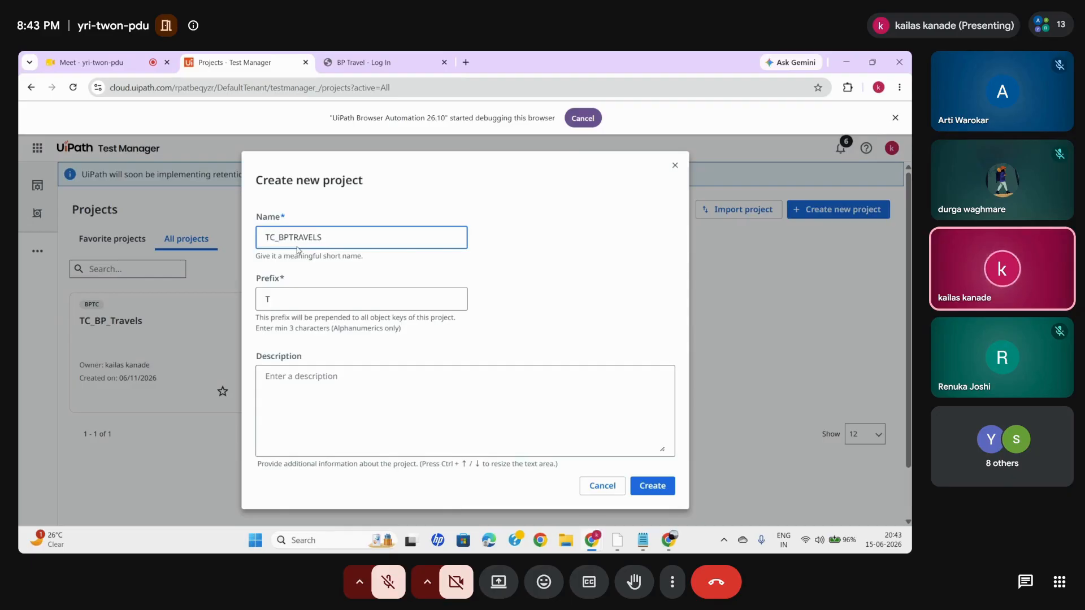
{"action": "left_click", "coordinate": [275, 299]}
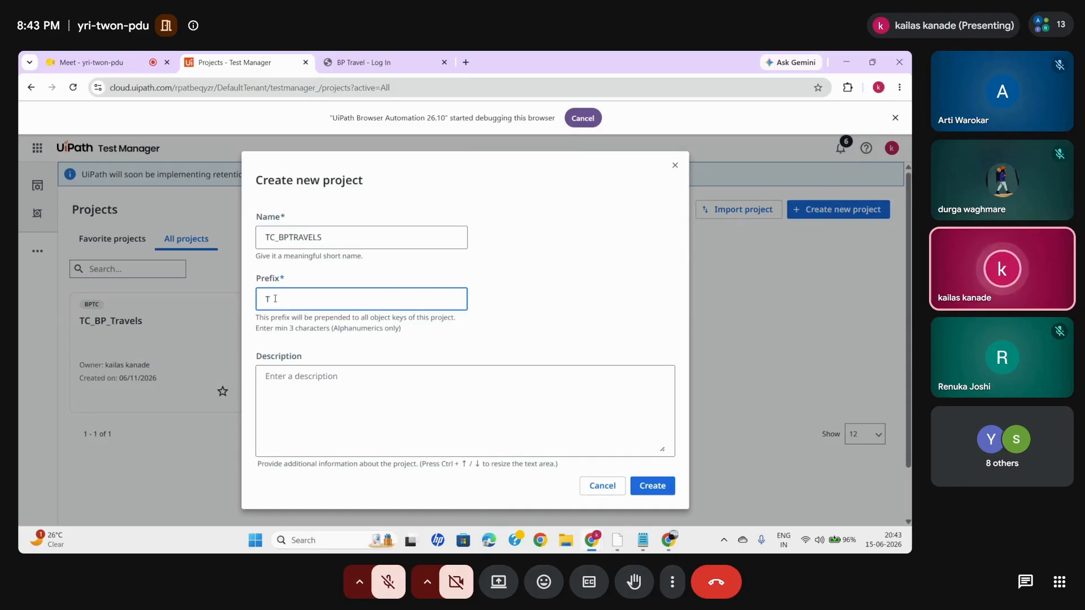
{"action": "type", "text": "CB"}
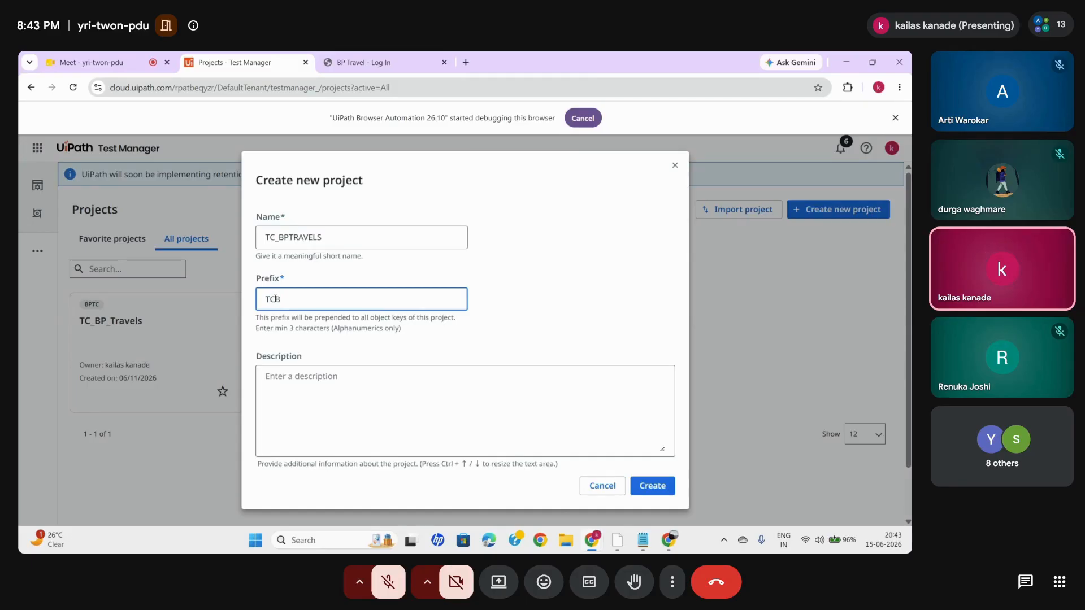
{"action": "left_click", "coordinate": [659, 494]}
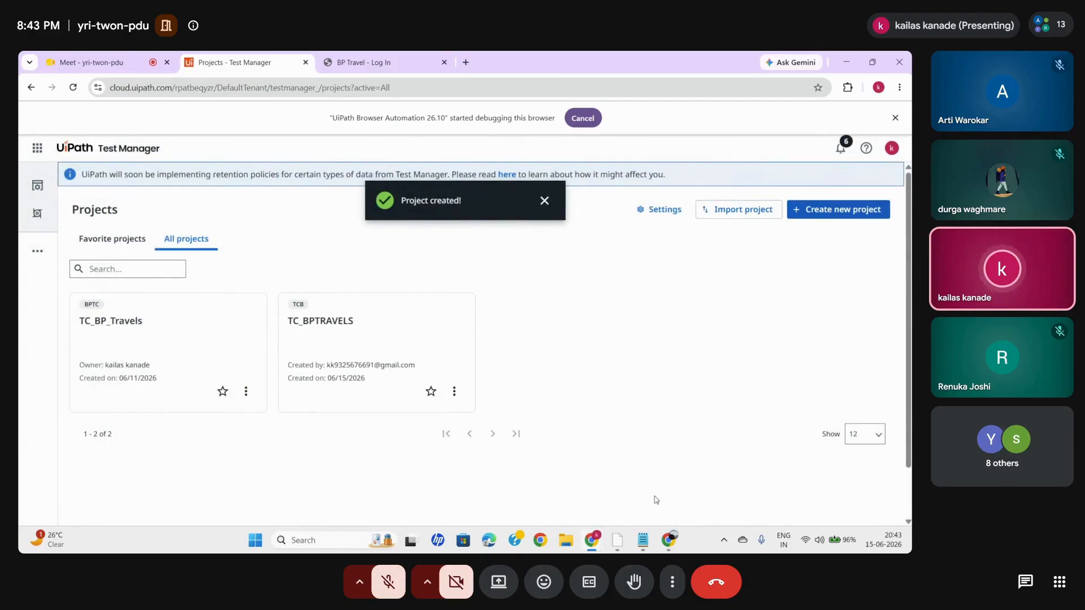
{"action": "left_click", "coordinate": [429, 314]}
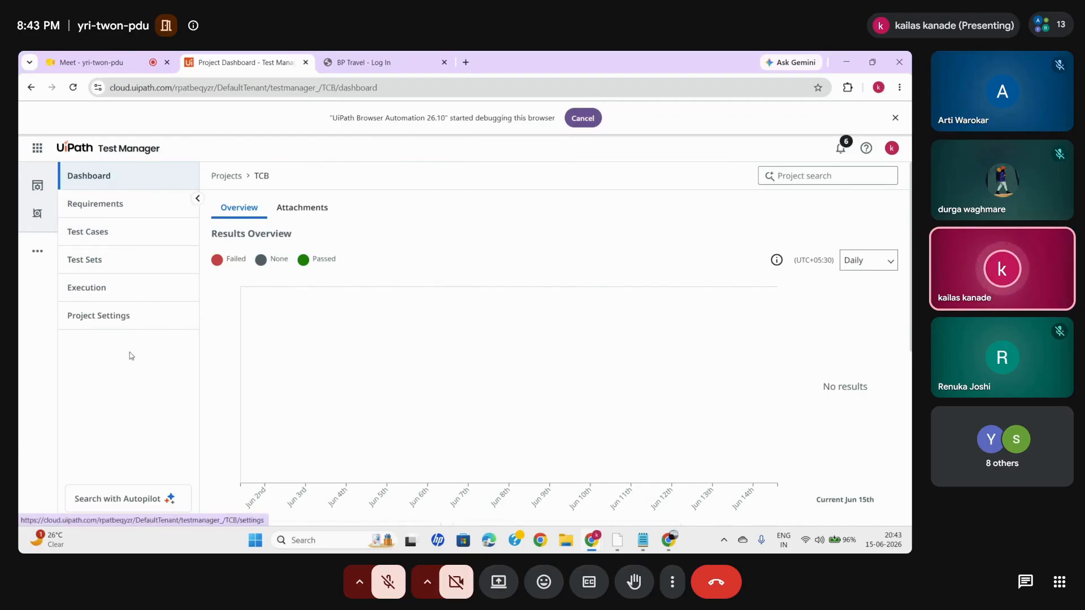
{"action": "left_click", "coordinate": [90, 62]}
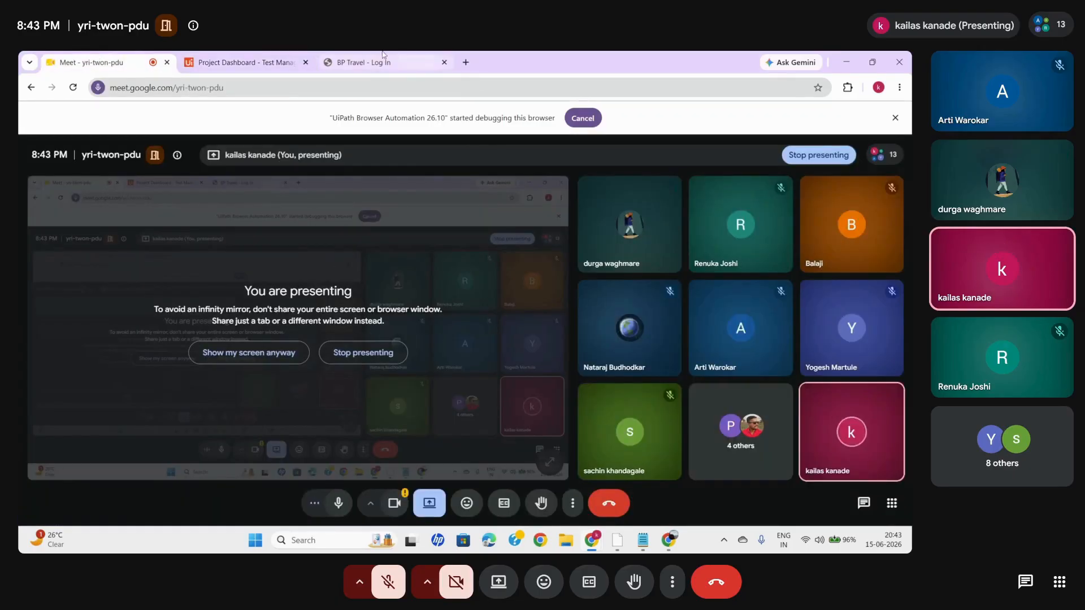
{"action": "mouse_move", "coordinate": [257, 63]}
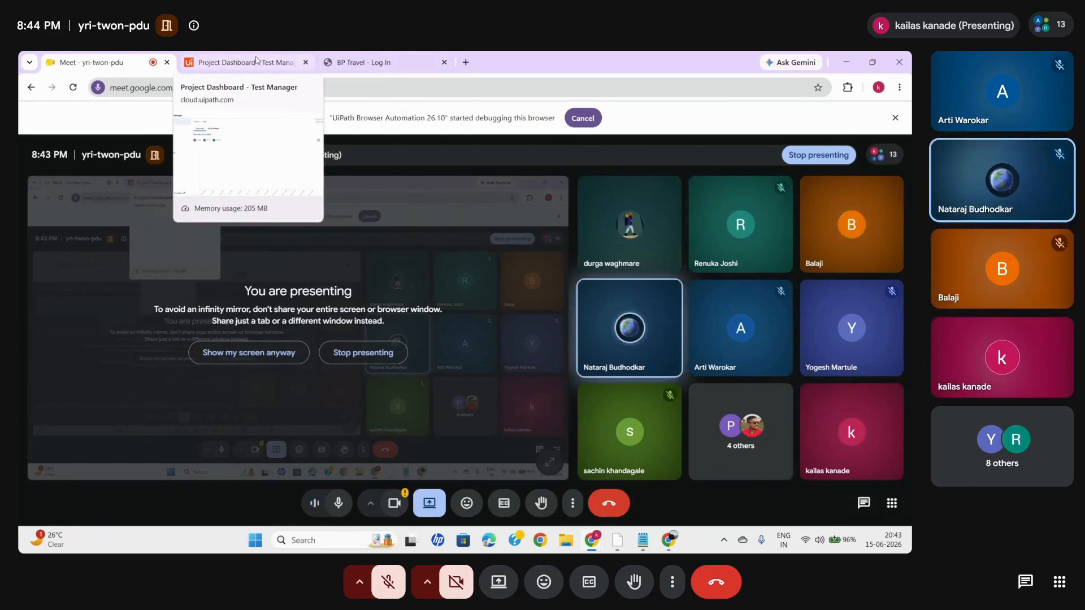
{"action": "left_click", "coordinate": [255, 63]}
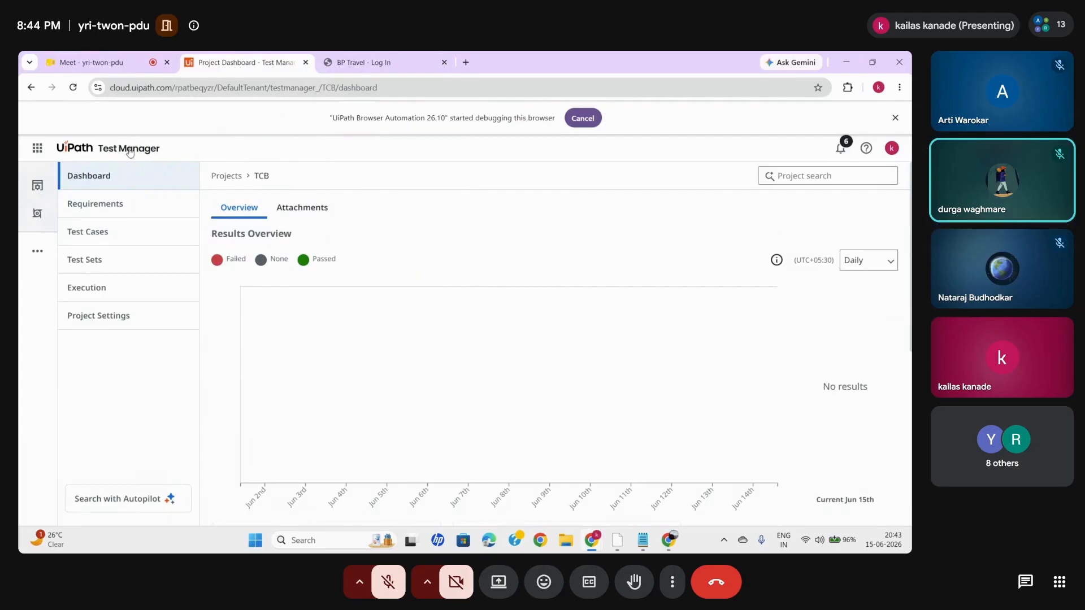
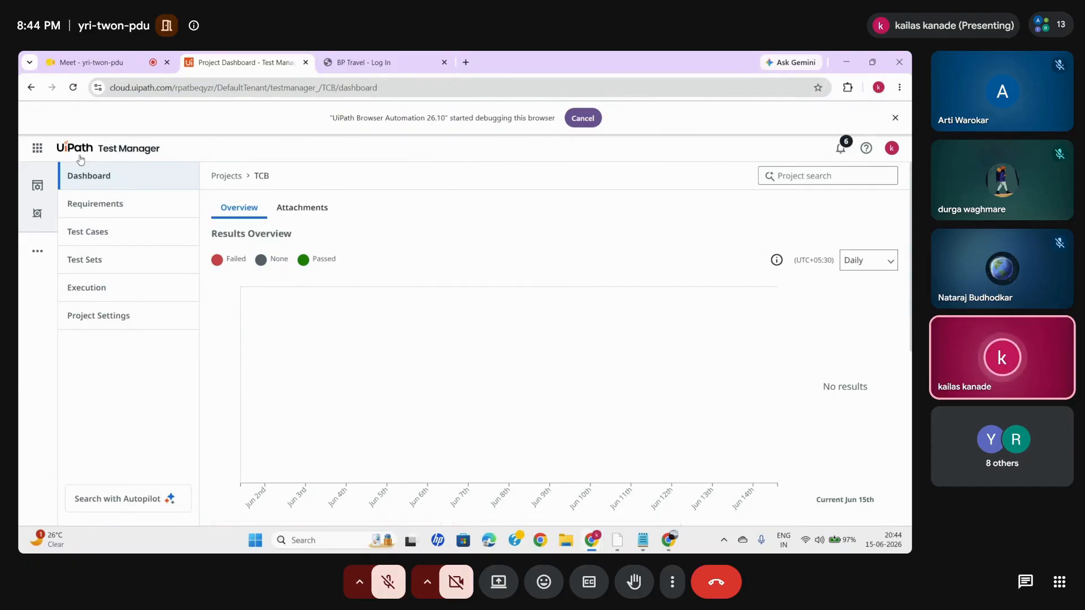
- Start a new test case in the TCB project's test cases and name it BPT_LOGIN
{"action": "left_click", "coordinate": [119, 211]}
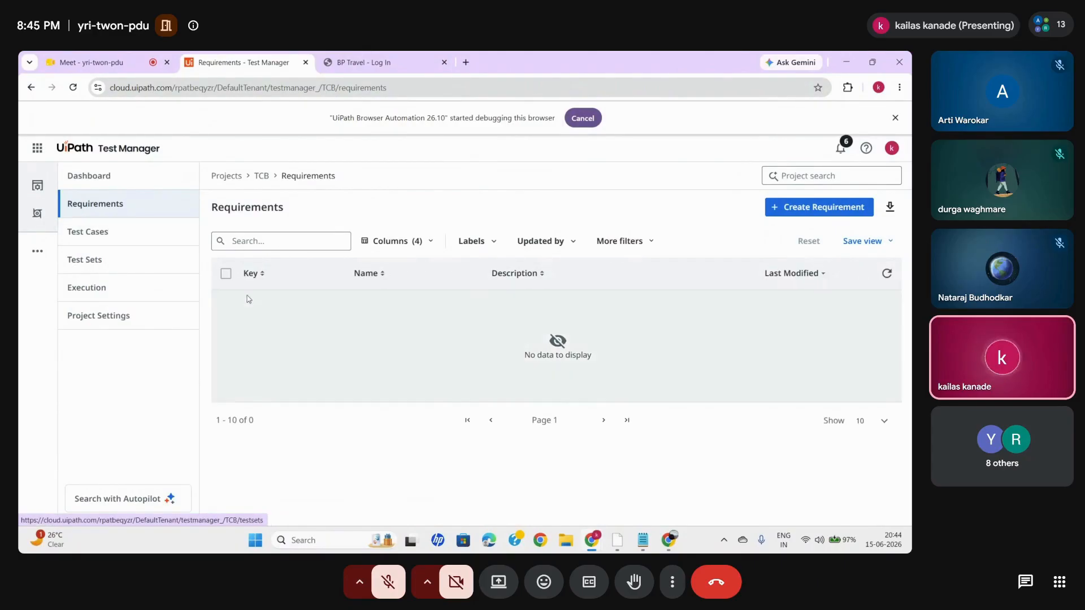
{"action": "left_click", "coordinate": [108, 235]}
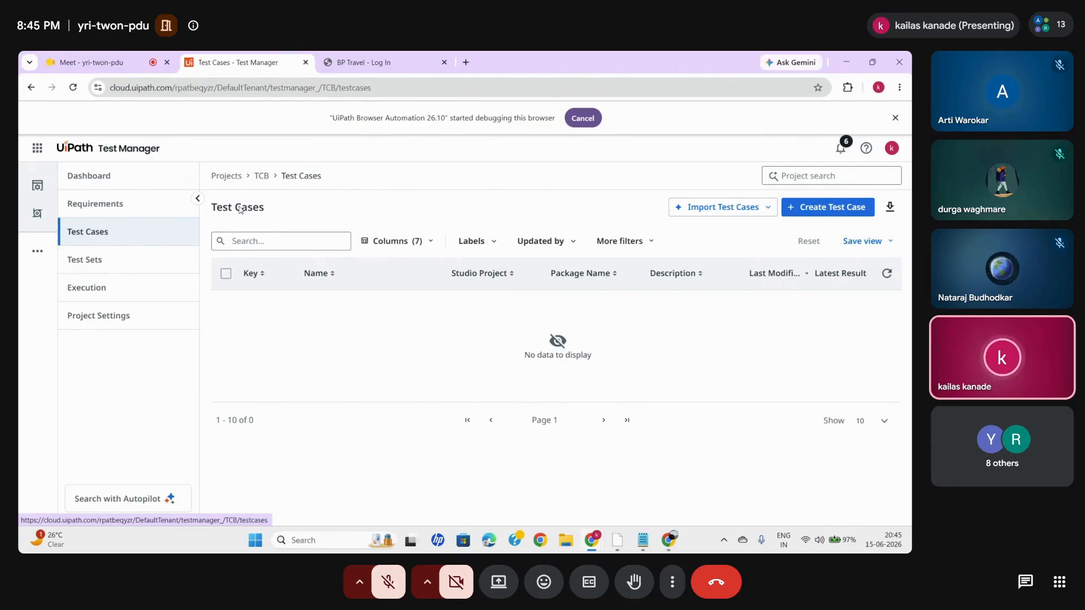
{"action": "left_click", "coordinate": [811, 215]}
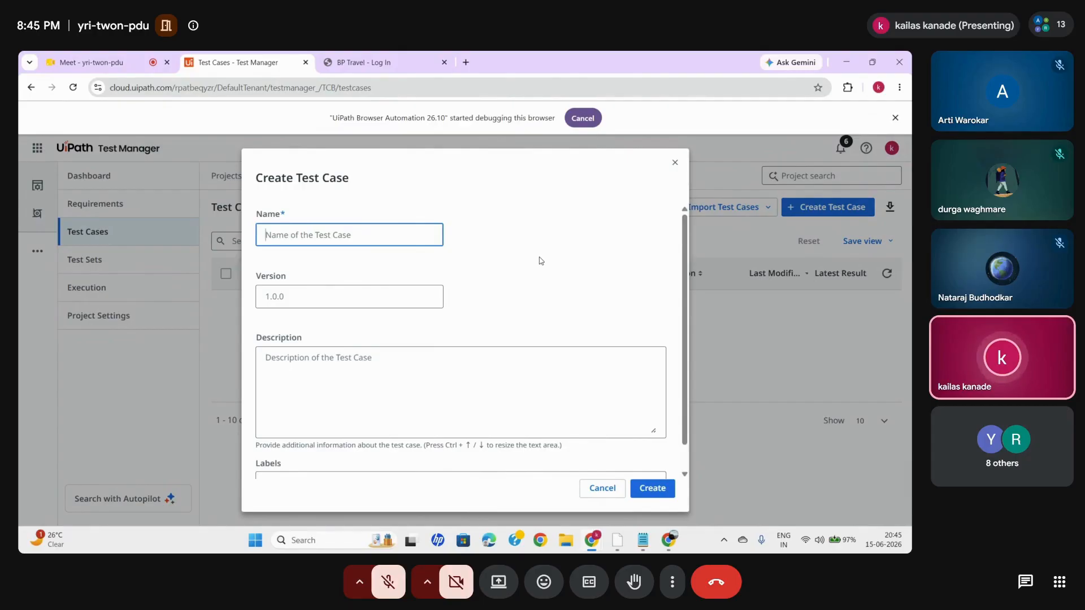
{"action": "left_click", "coordinate": [279, 238]}
{"action": "type", "text": "B"}
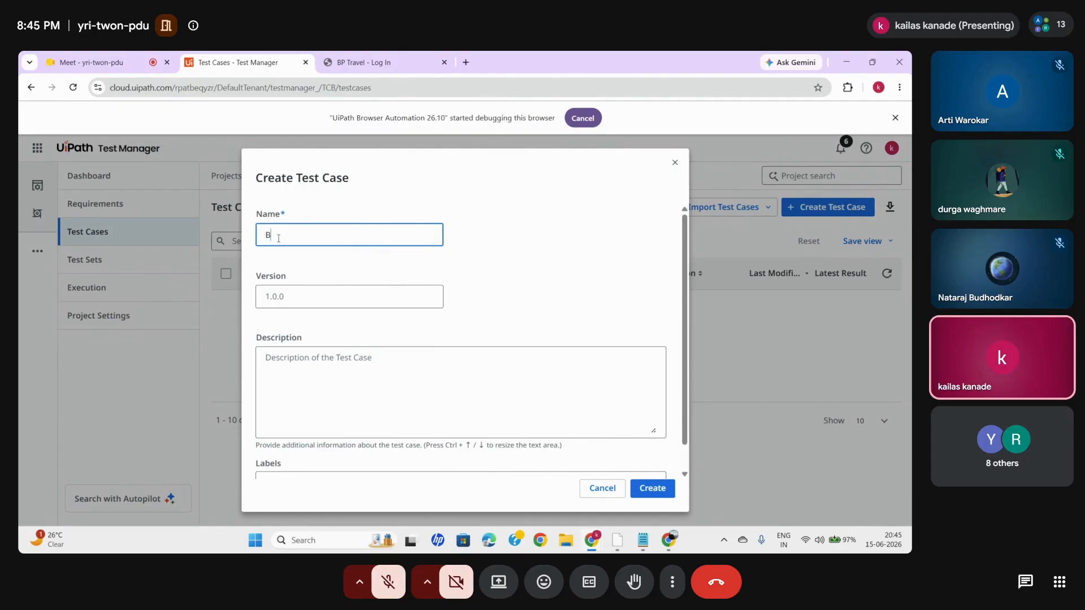
{"action": "type", "text": "RT_LOGIN"}
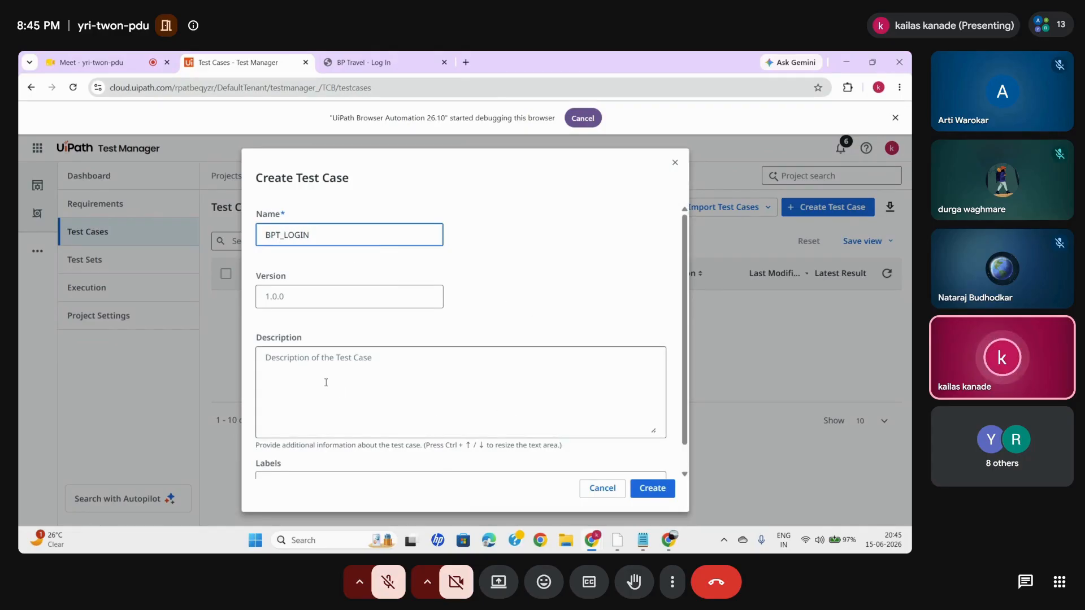
- Enter the description "1. VERIFY PAGE FOUND" and "2. VERIFY LOGIN SUCCESSFULL" for the test case, and create it
{"action": "left_click", "coordinate": [285, 363]}
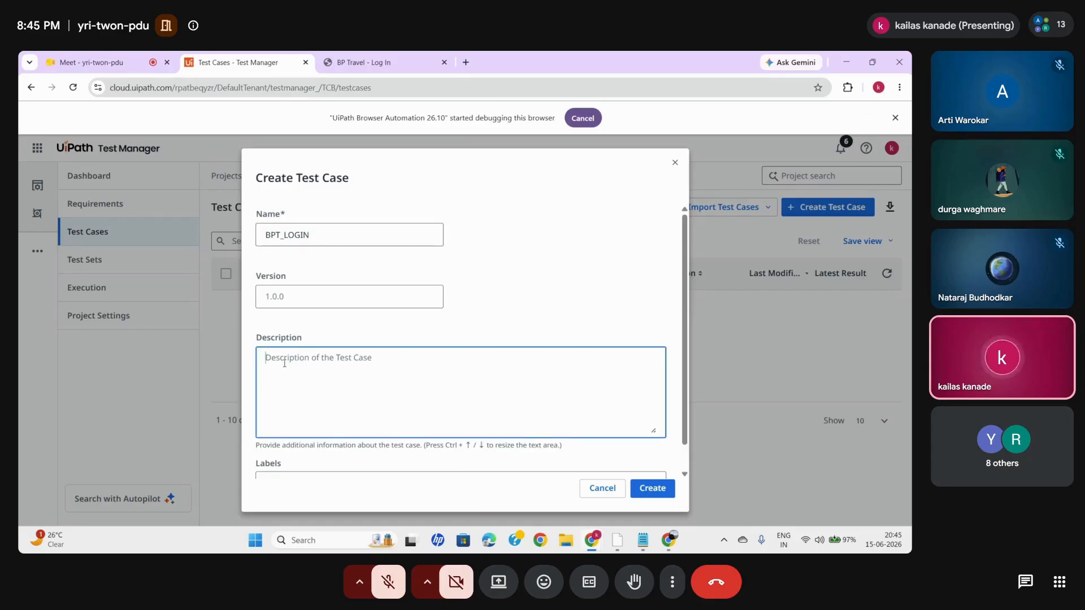
{"action": "type", "text": "1."}
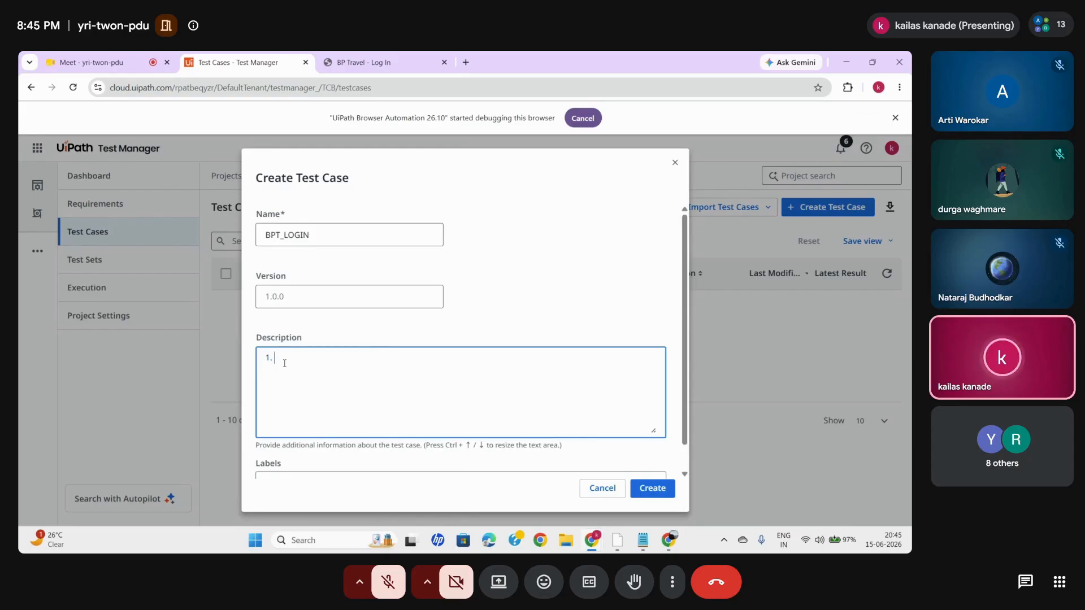
{"action": "type", "text": " VER"}
{"action": "type", "text": "IFY "}
{"action": "type", "text": "PAGE FOU"}
{"action": "type", "text": "ND"}
{"action": "type", "text": "2. "}
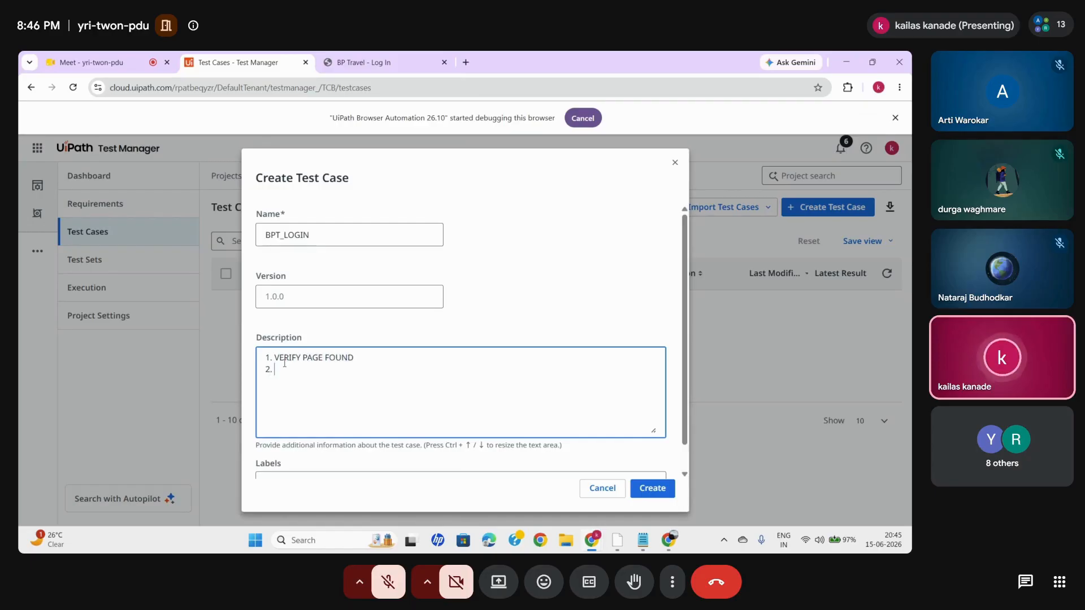
{"action": "type", "text": "VERI"}
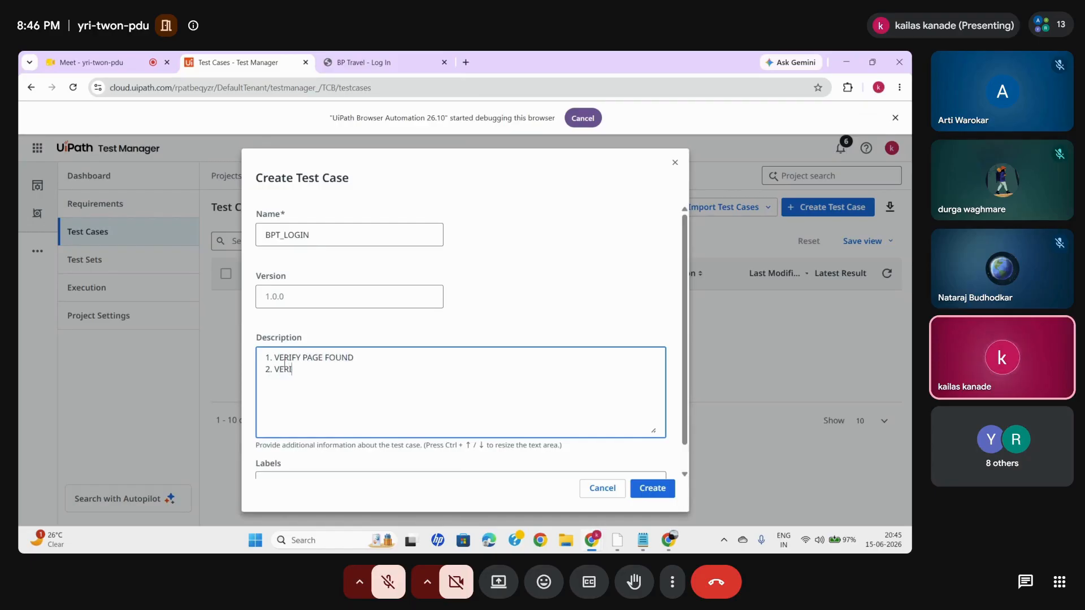
{"action": "type", "text": "FY LOGIN"}
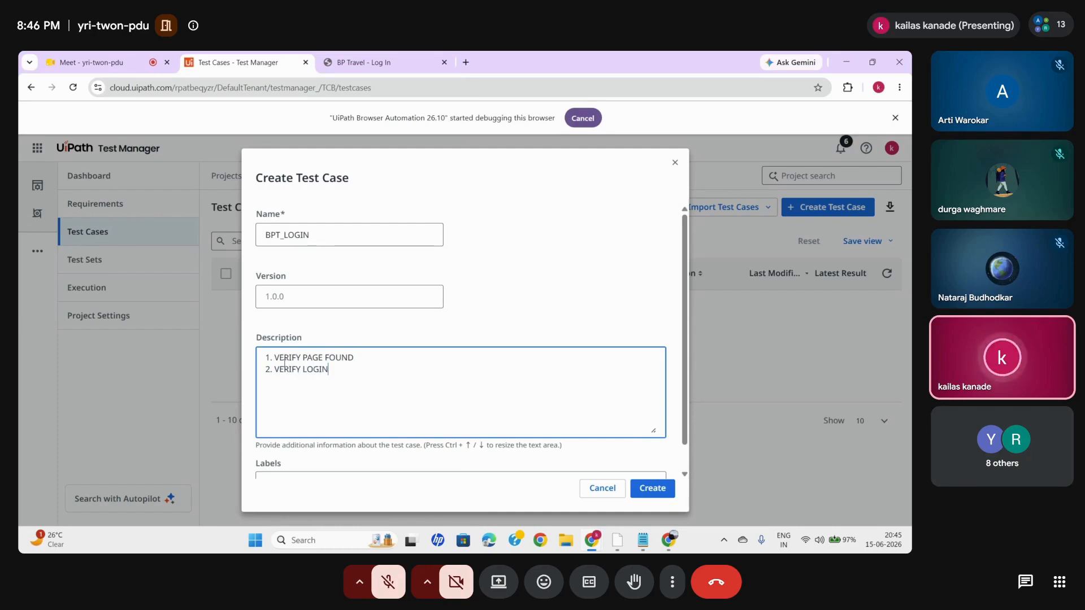
{"action": "type", "text": " SUCCESFULL"}
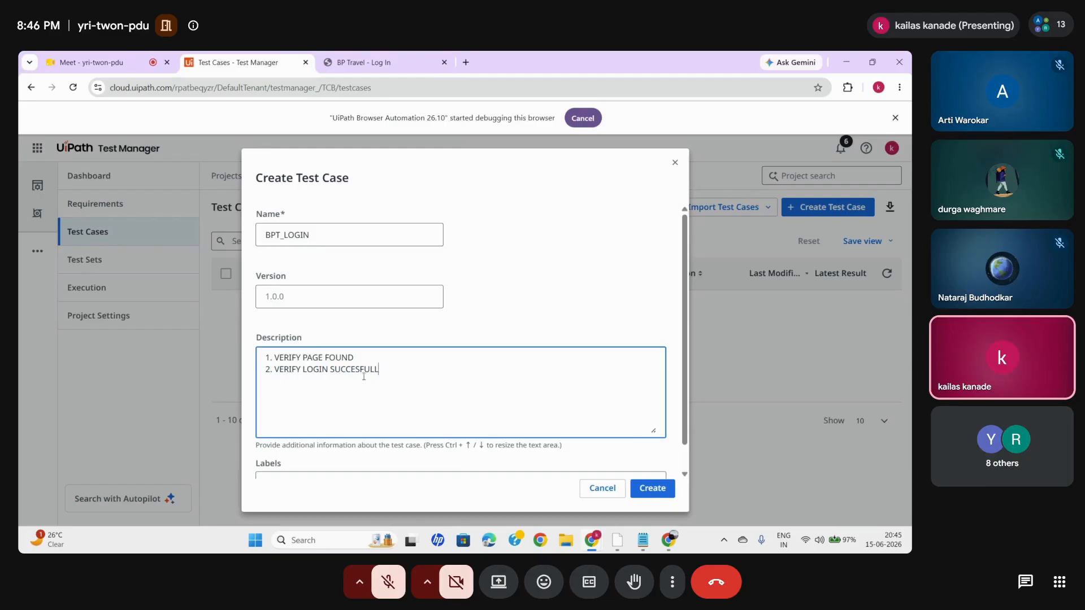
{"action": "type", "text": "S"}
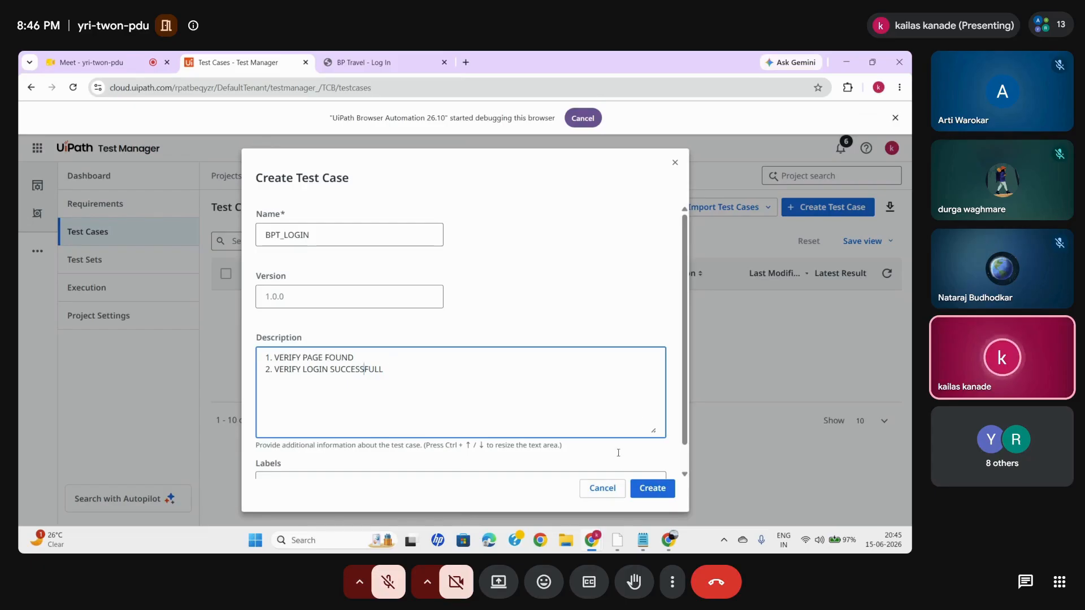
{"action": "left_click", "coordinate": [655, 489]}
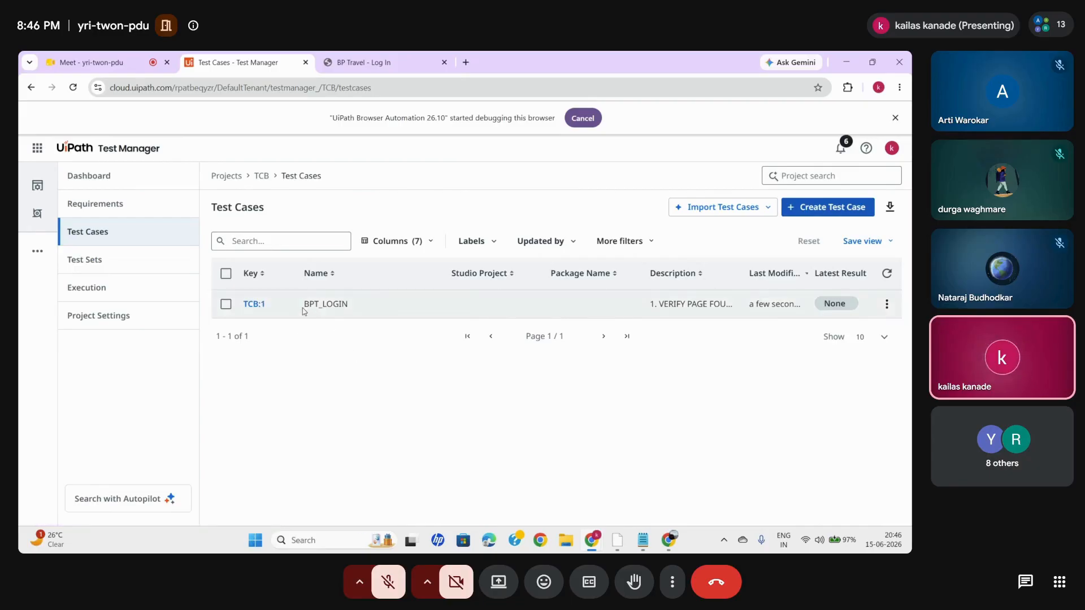
- Link the BPT_LOGIN test case to the TC_BP_LOGIN automation in package TC_BPTRAVELS from the Tenant Package Feed
{"action": "left_click", "coordinate": [254, 305]}
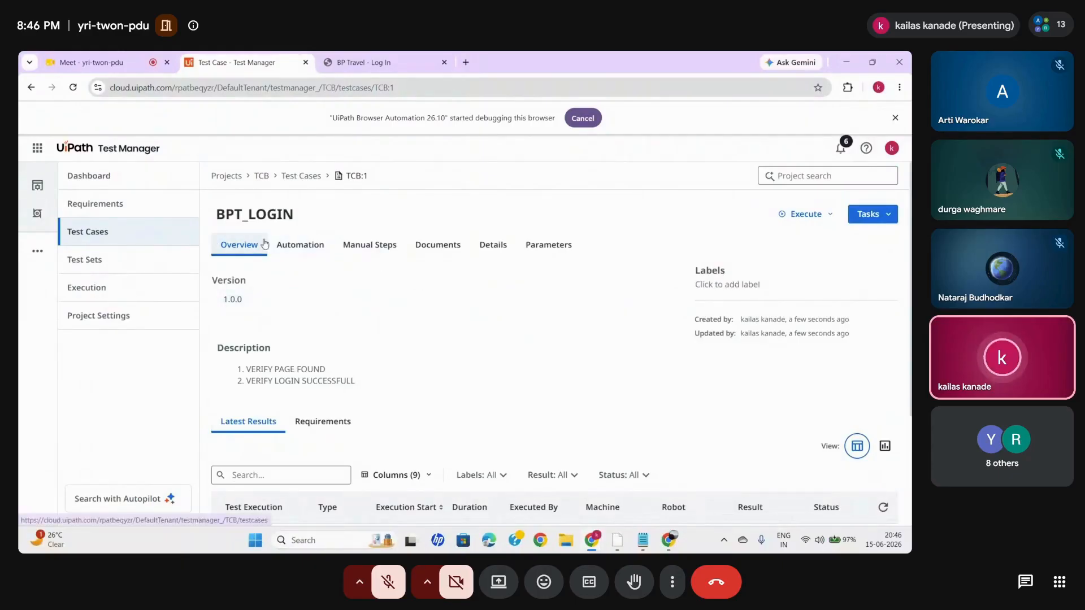
{"action": "left_click", "coordinate": [307, 245]}
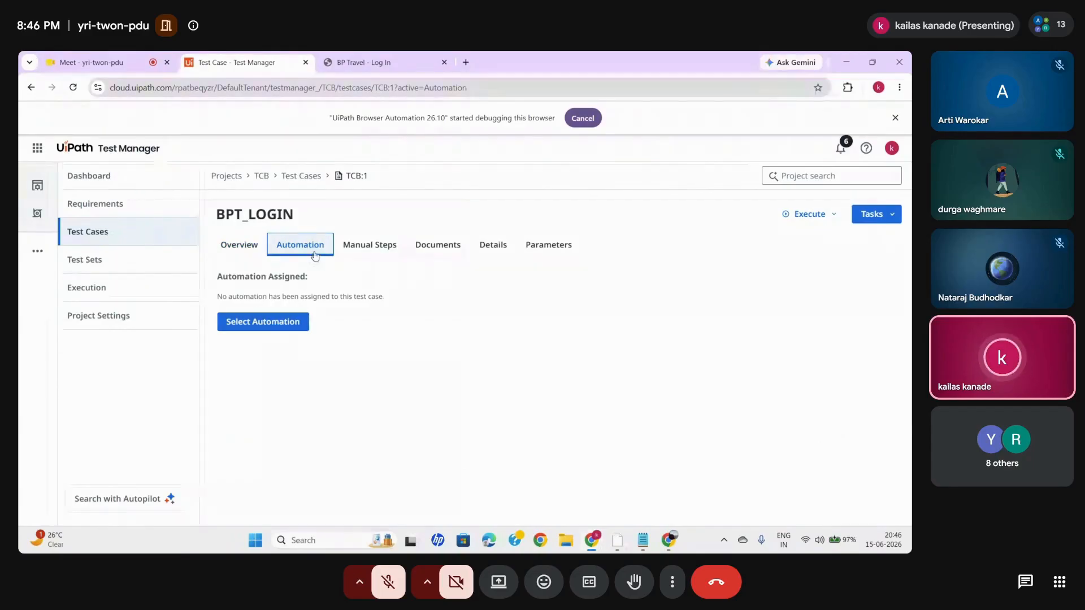
{"action": "left_click", "coordinate": [261, 320]}
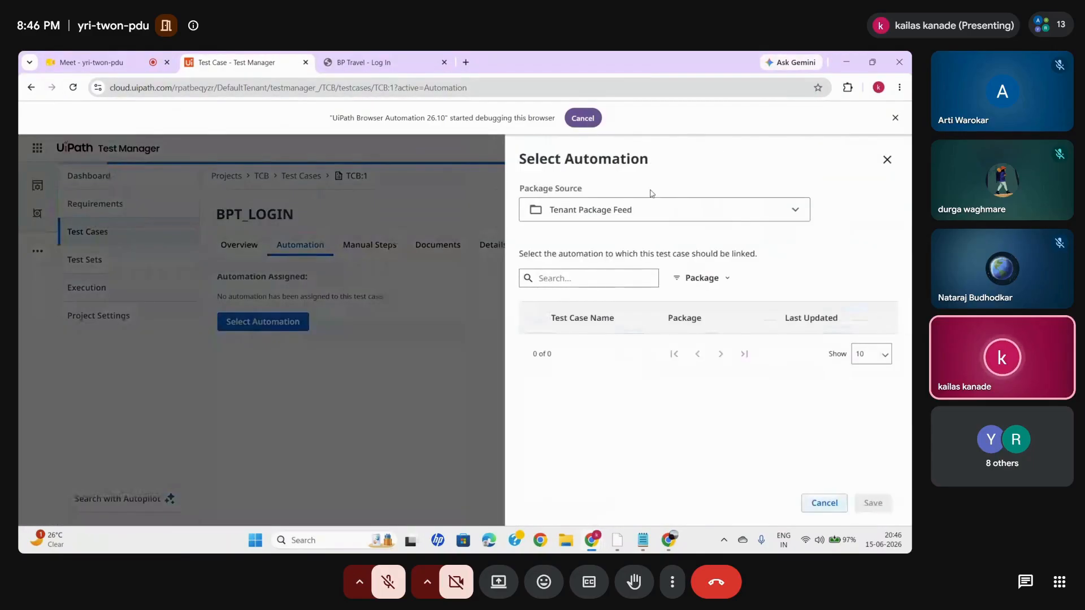
{"action": "left_click", "coordinate": [674, 204]}
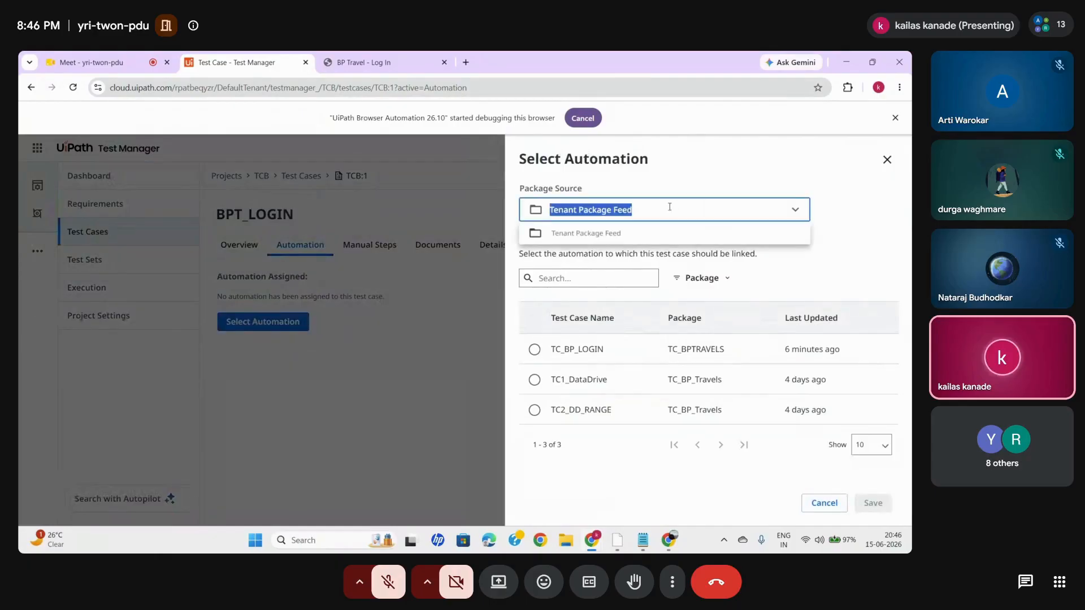
{"action": "left_click", "coordinate": [607, 234]}
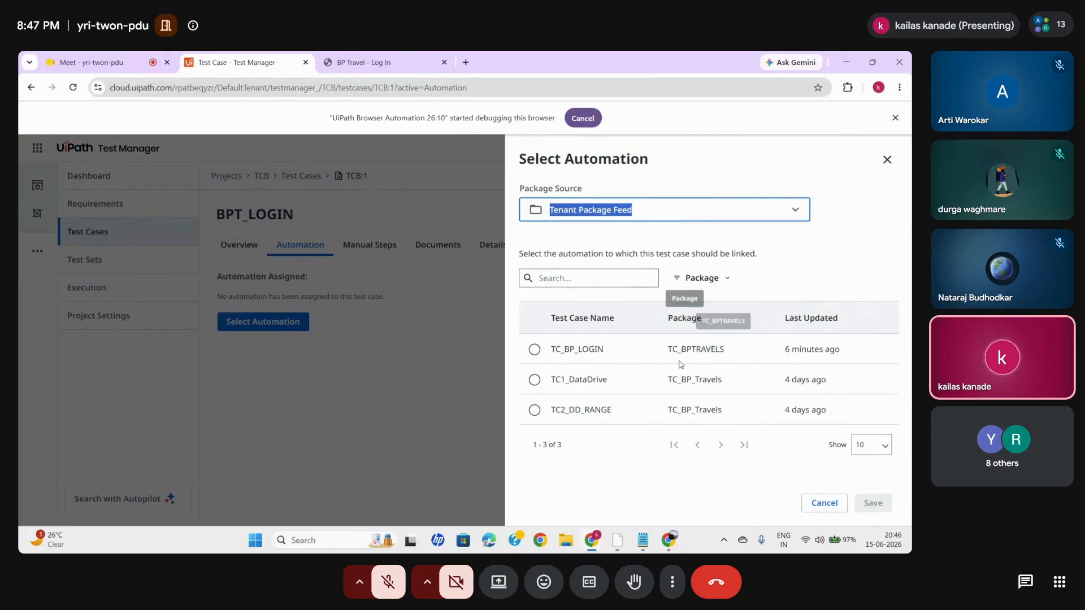
{"action": "left_click_drag", "start_coordinate": [667, 349], "coordinate": [724, 349]}
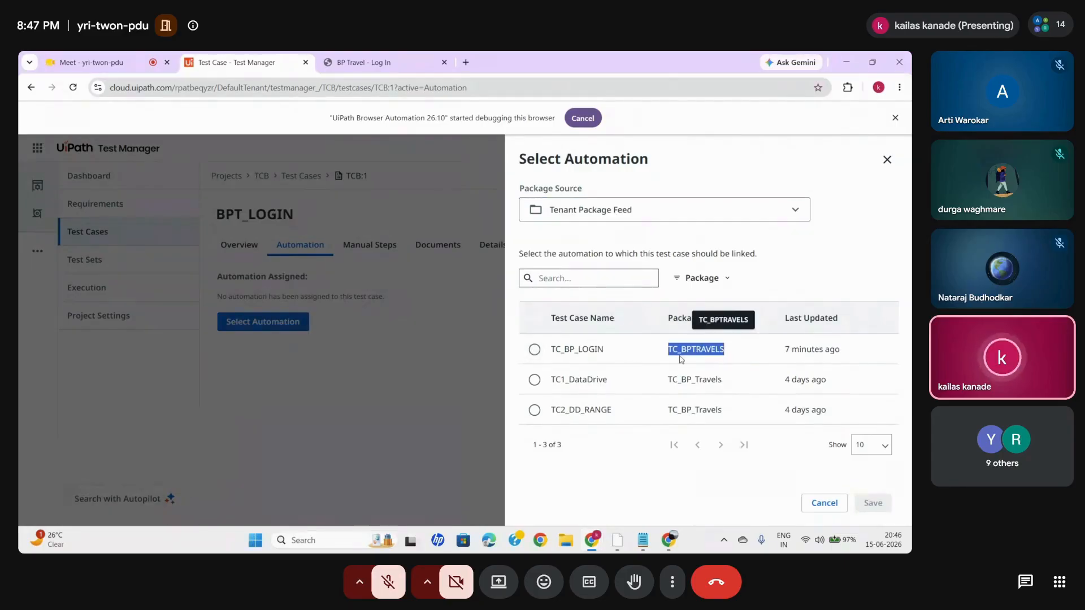
{"action": "left_click", "coordinate": [535, 350]}
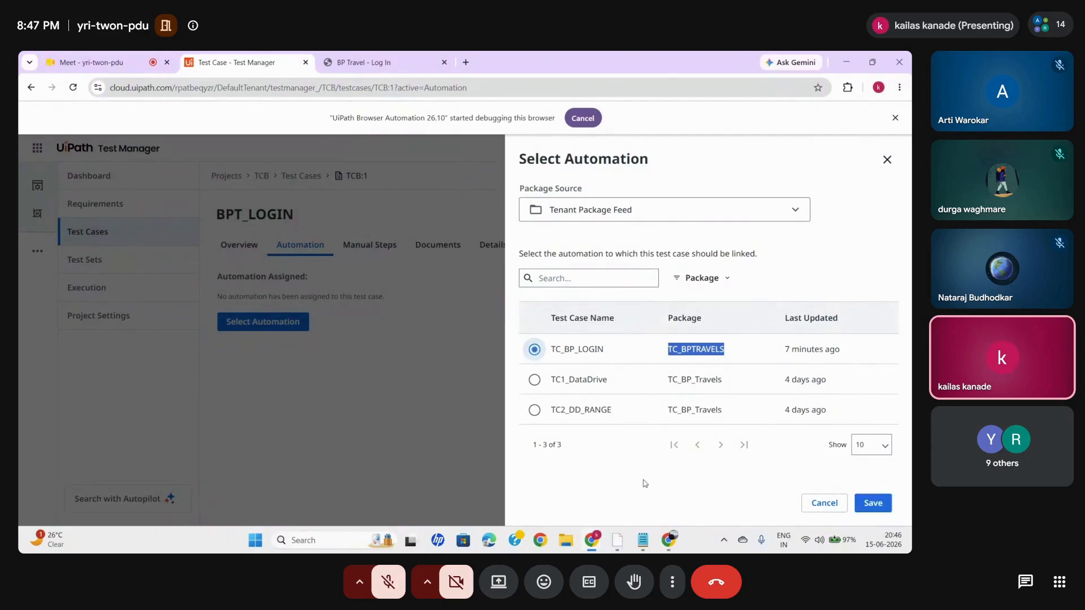
{"action": "left_click", "coordinate": [621, 541]}
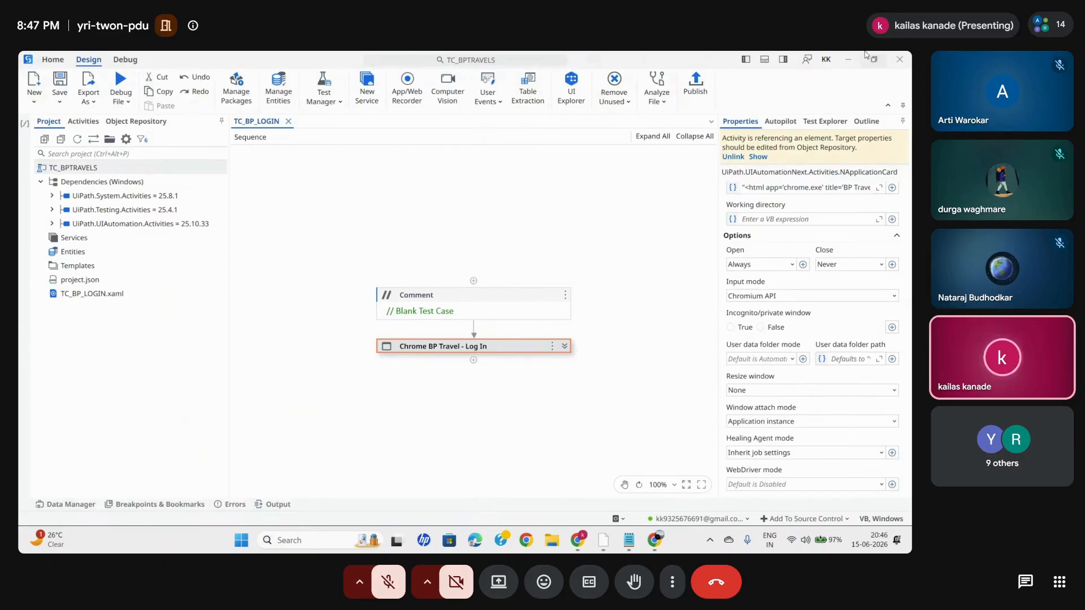
{"action": "left_click", "coordinate": [840, 63]}
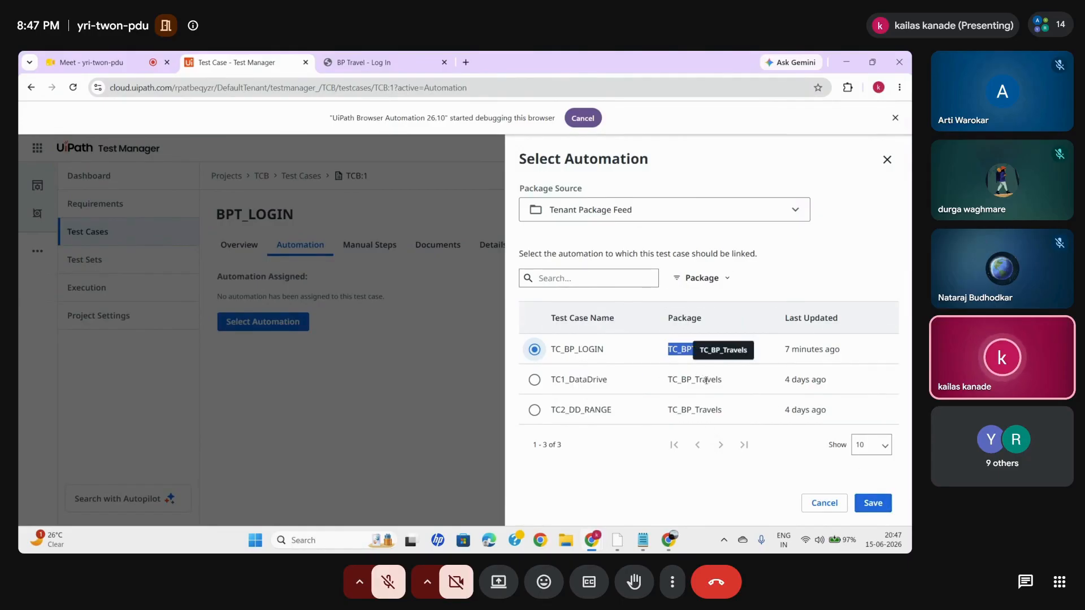
{"action": "left_click_drag", "start_coordinate": [667, 379], "coordinate": [725, 383]}
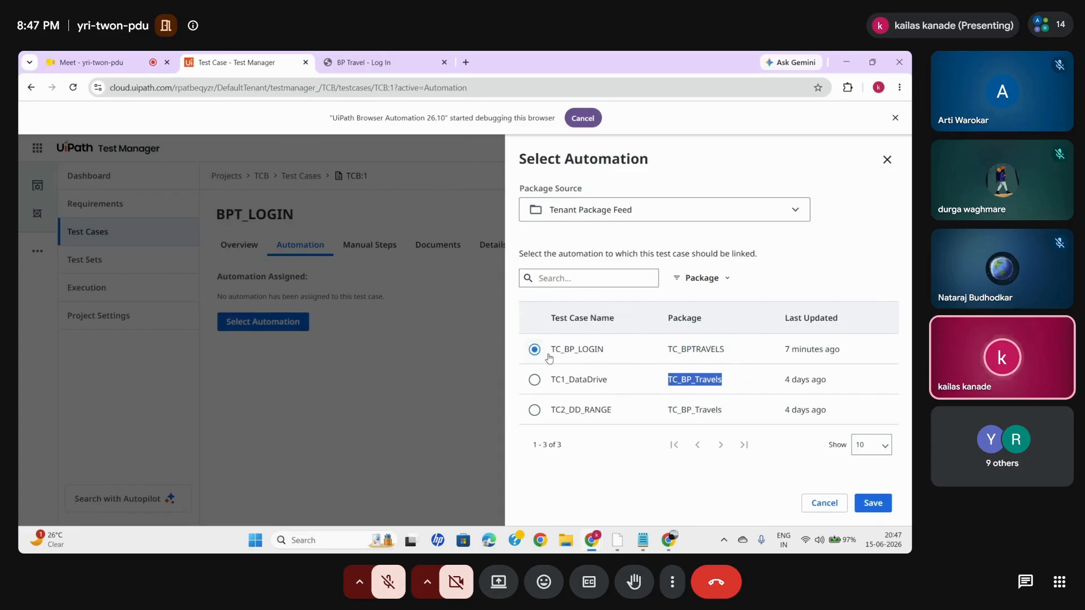
{"action": "left_click", "coordinate": [867, 503]}
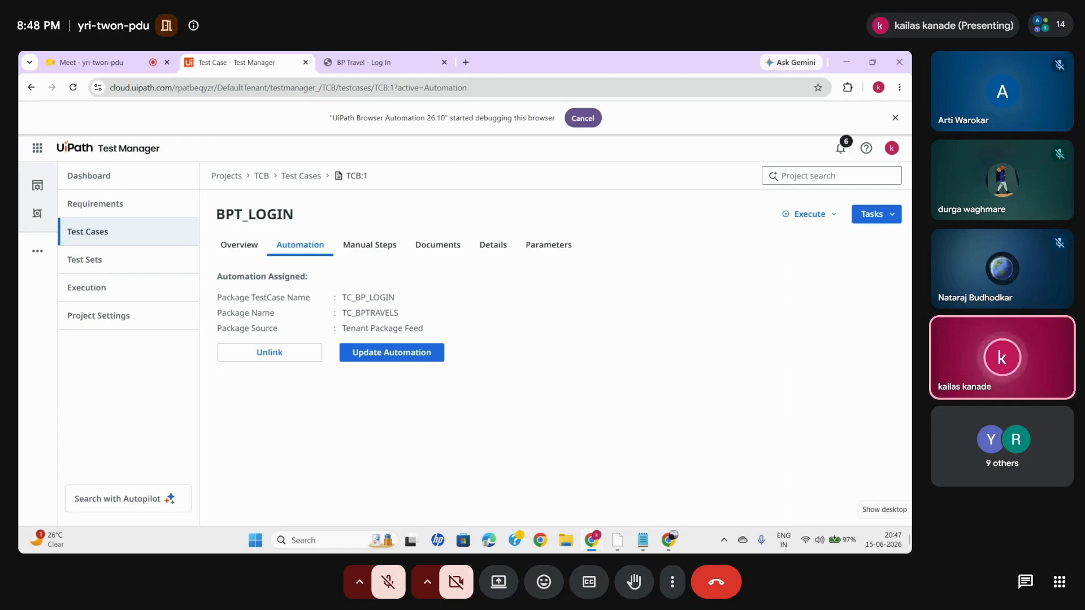
- Start configuring an automated execution of BPT_LOGIN with the Shared execution folder and the Testing runtime type
{"action": "left_click", "coordinate": [808, 220]}
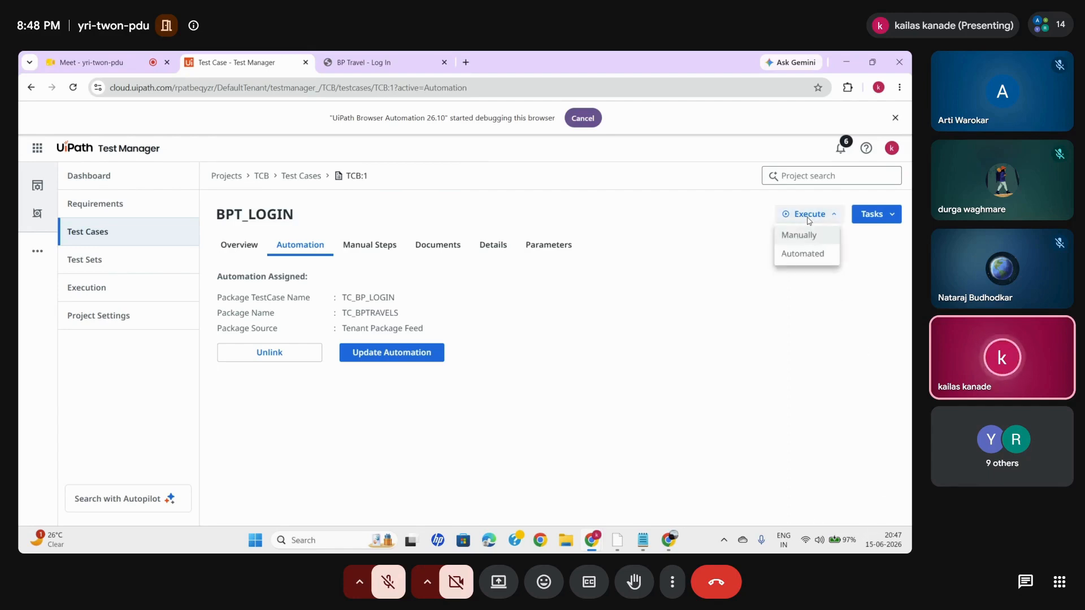
{"action": "left_click", "coordinate": [803, 254]}
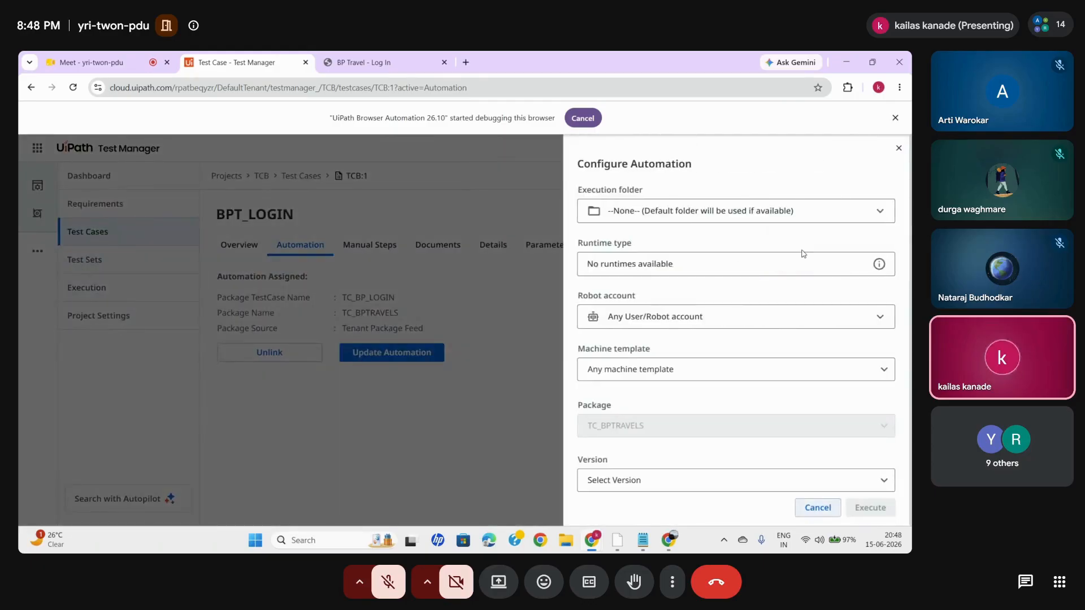
{"action": "left_click", "coordinate": [776, 210]}
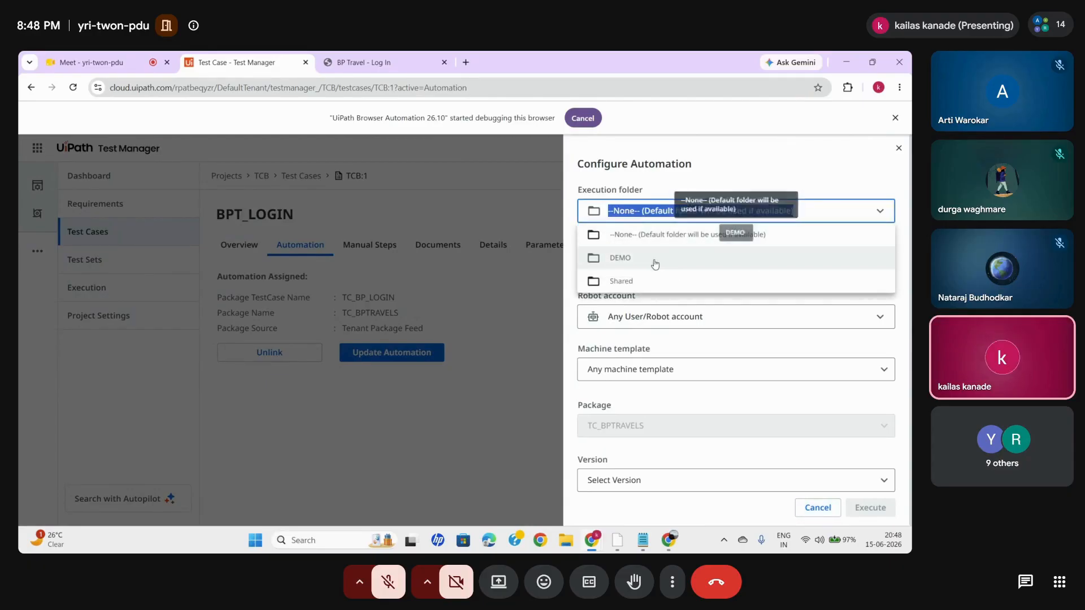
{"action": "left_click", "coordinate": [618, 281]}
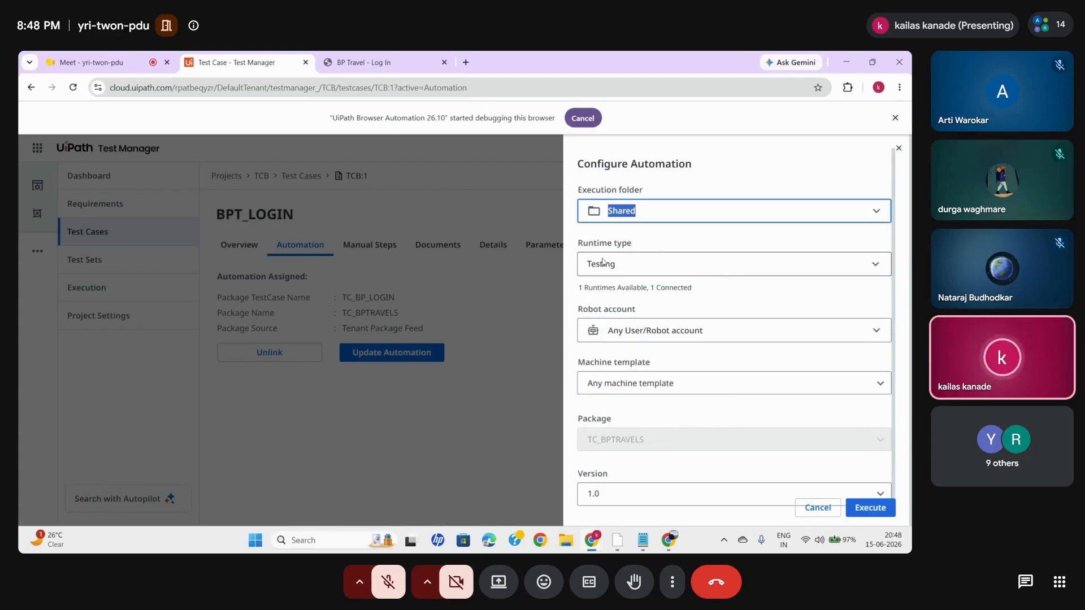
{"action": "left_click", "coordinate": [632, 265]}
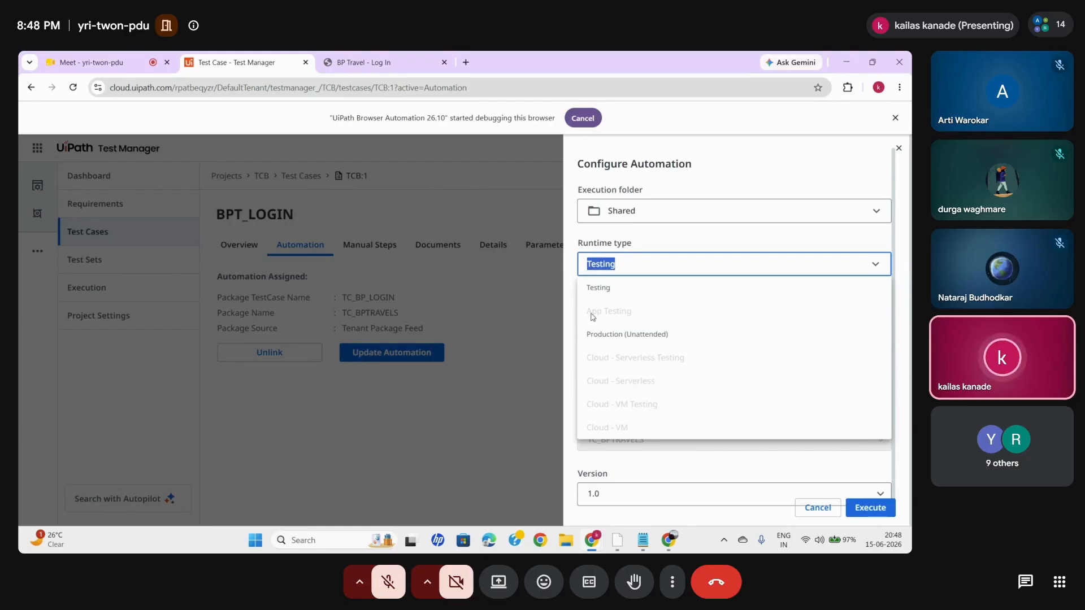
{"action": "left_click", "coordinate": [614, 290]}
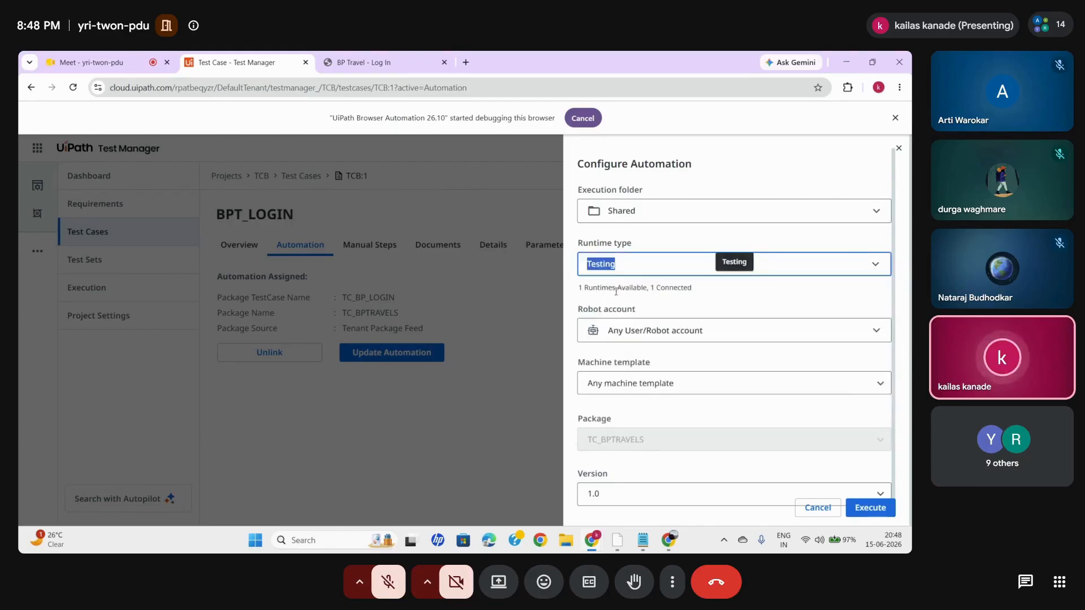
{"action": "left_click", "coordinate": [693, 266]}
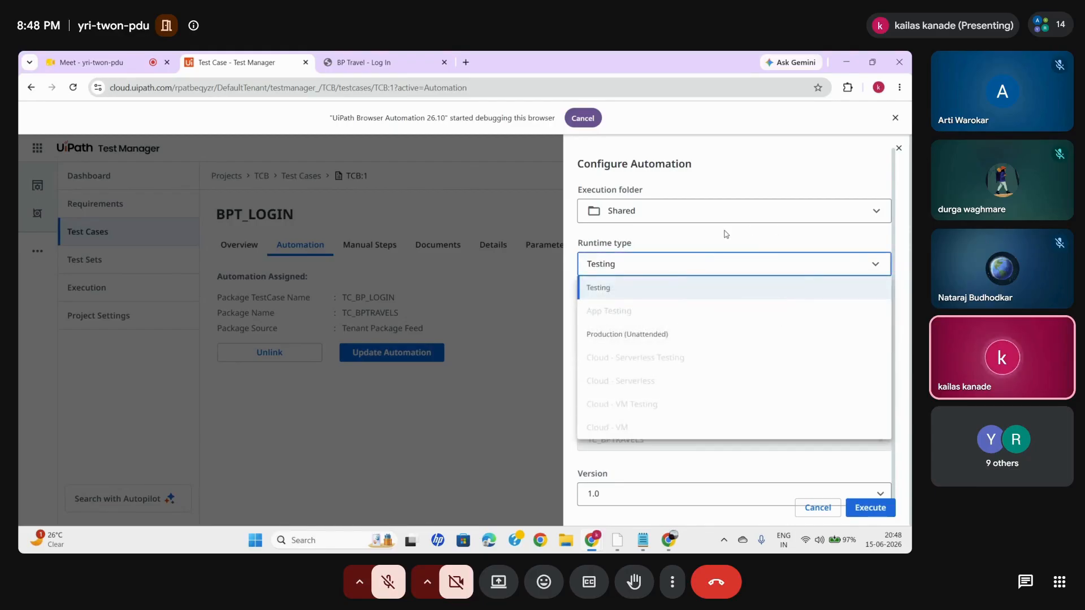
{"action": "left_click", "coordinate": [618, 286]}
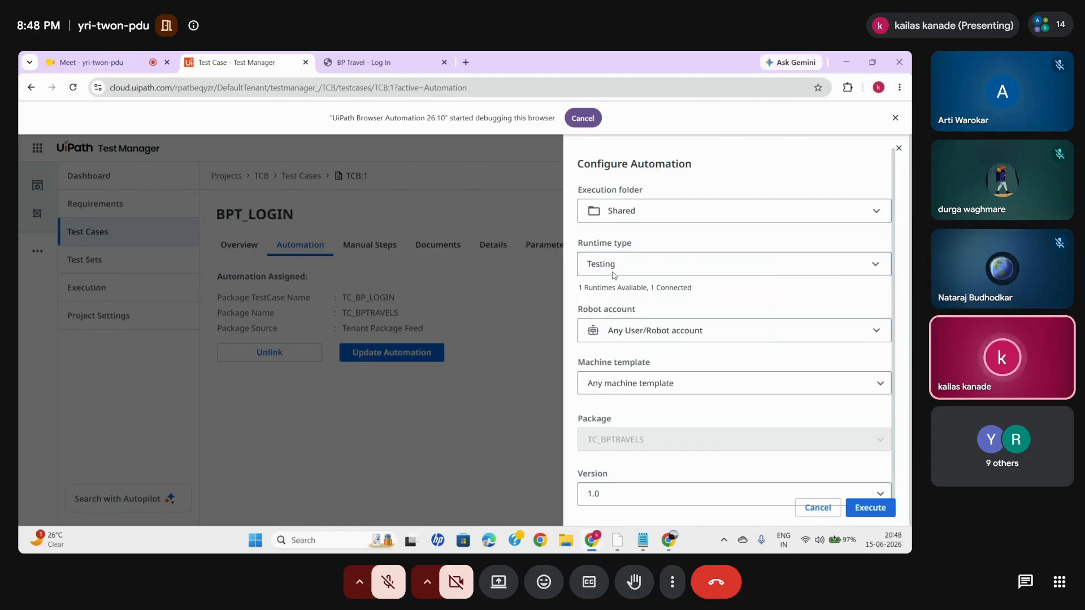
- Execute BPT_LOGIN with the kk-unattended robot account, the machine template ending in DEMO_1 and the host machine LAPTOP-V8LNAQ1A
{"action": "left_click", "coordinate": [630, 327]}
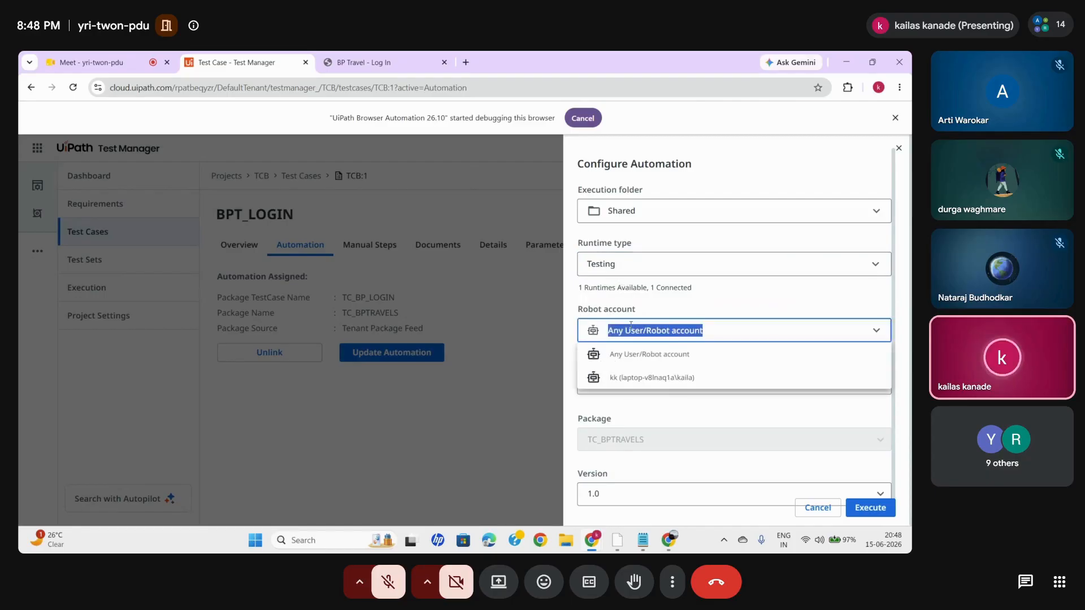
{"action": "left_click", "coordinate": [677, 378]}
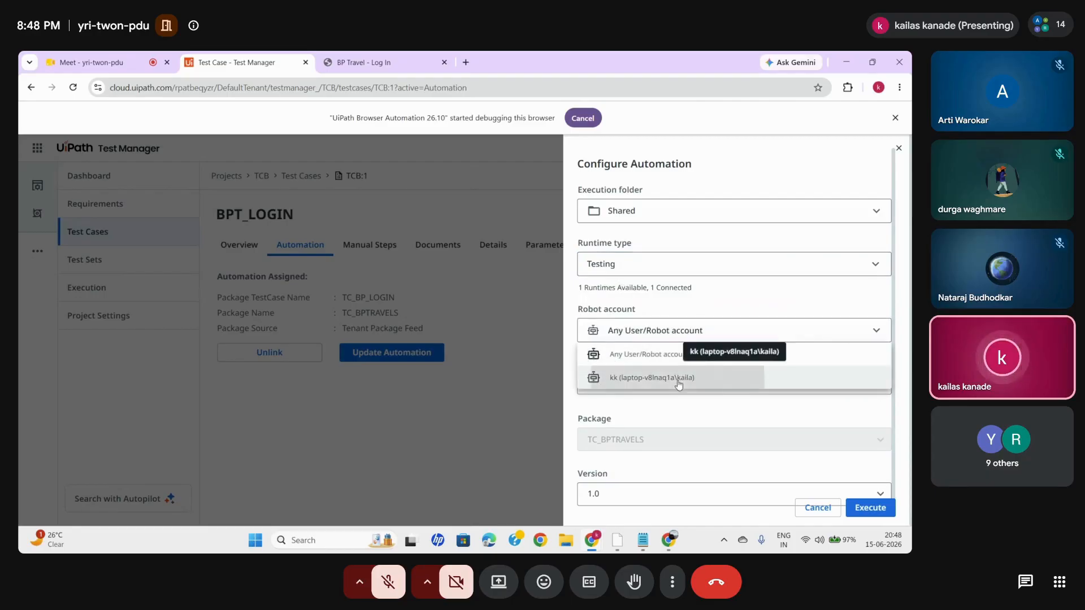
{"action": "left_click", "coordinate": [648, 385]}
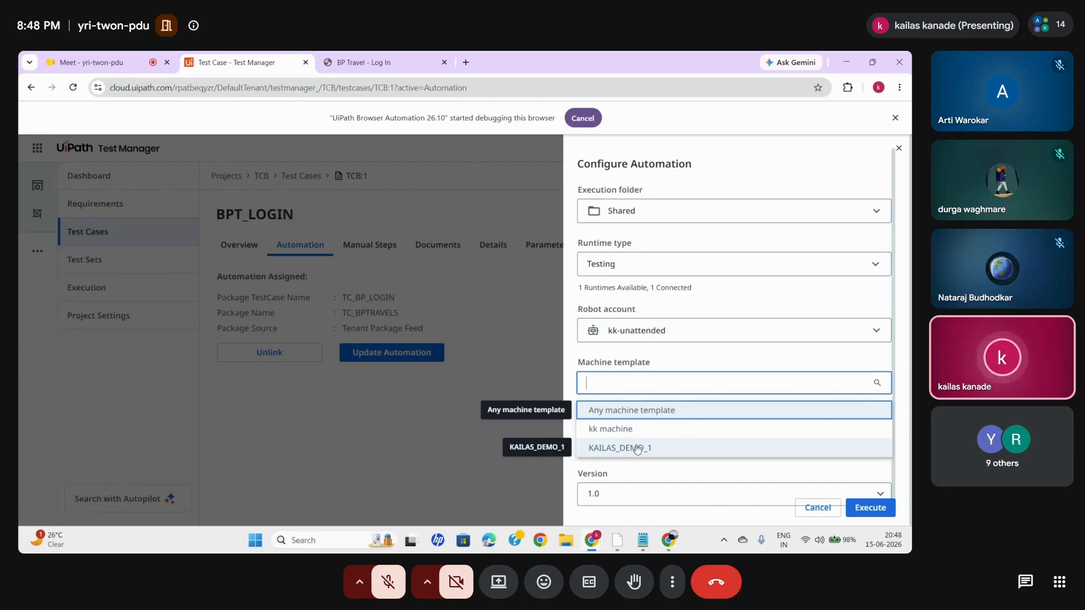
{"action": "left_click", "coordinate": [637, 449]}
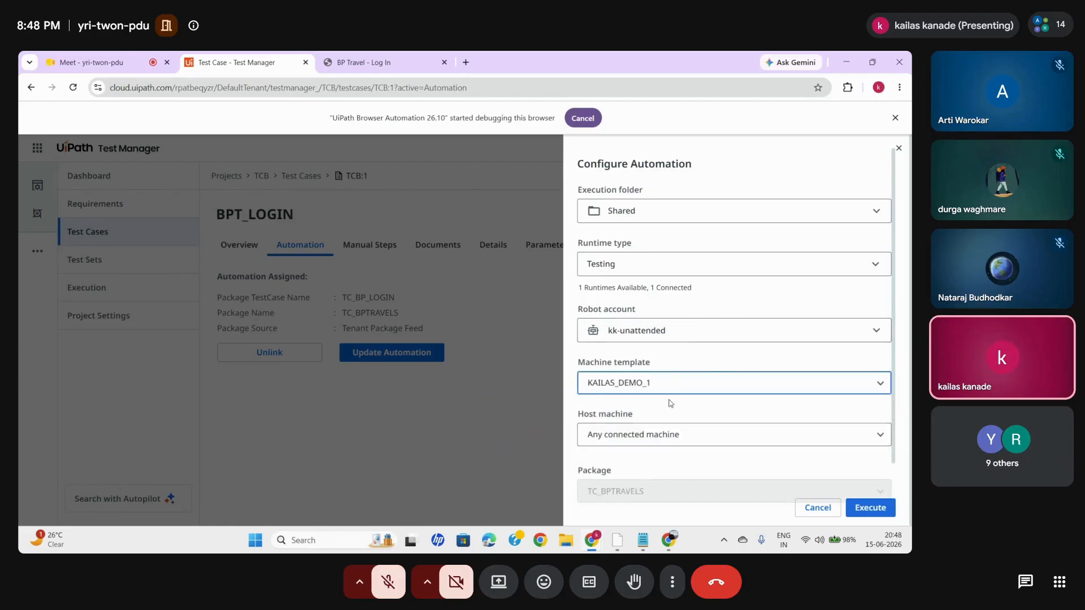
{"action": "left_click", "coordinate": [656, 435]}
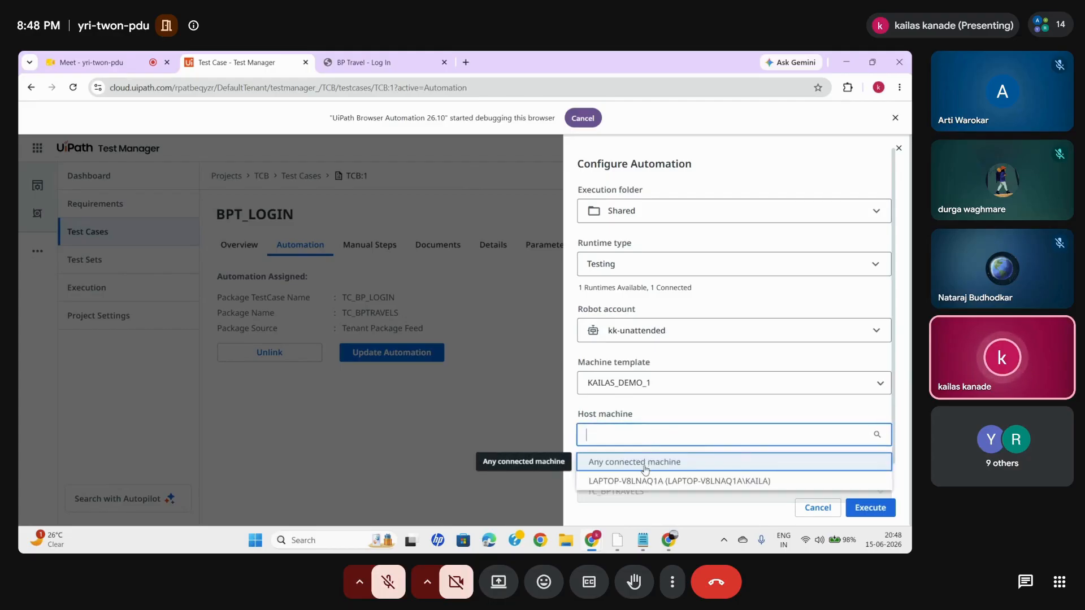
{"action": "left_click", "coordinate": [643, 481]}
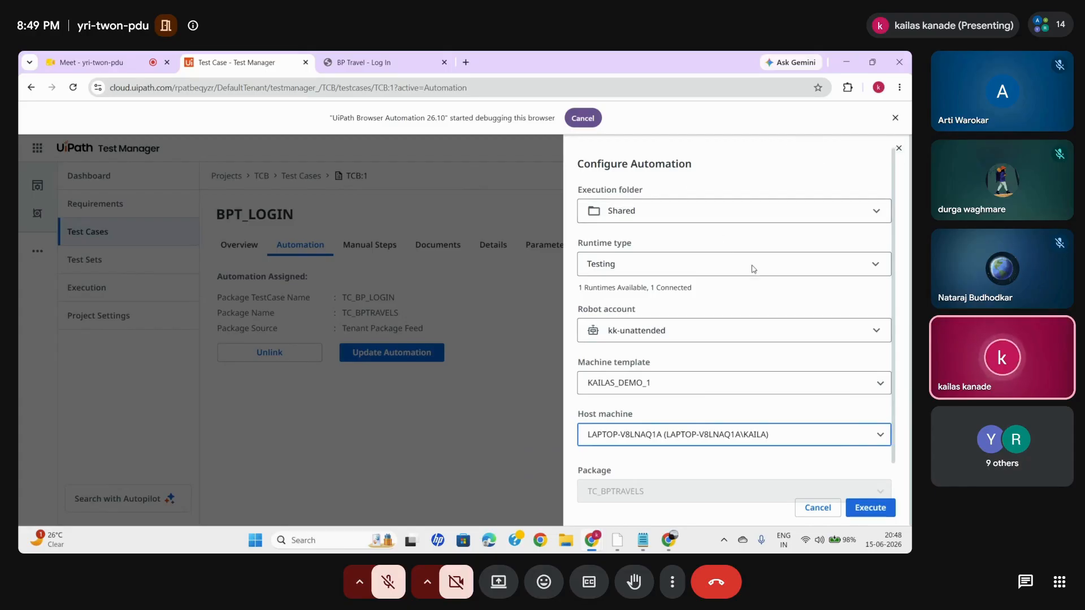
{"action": "left_click", "coordinate": [864, 507]}
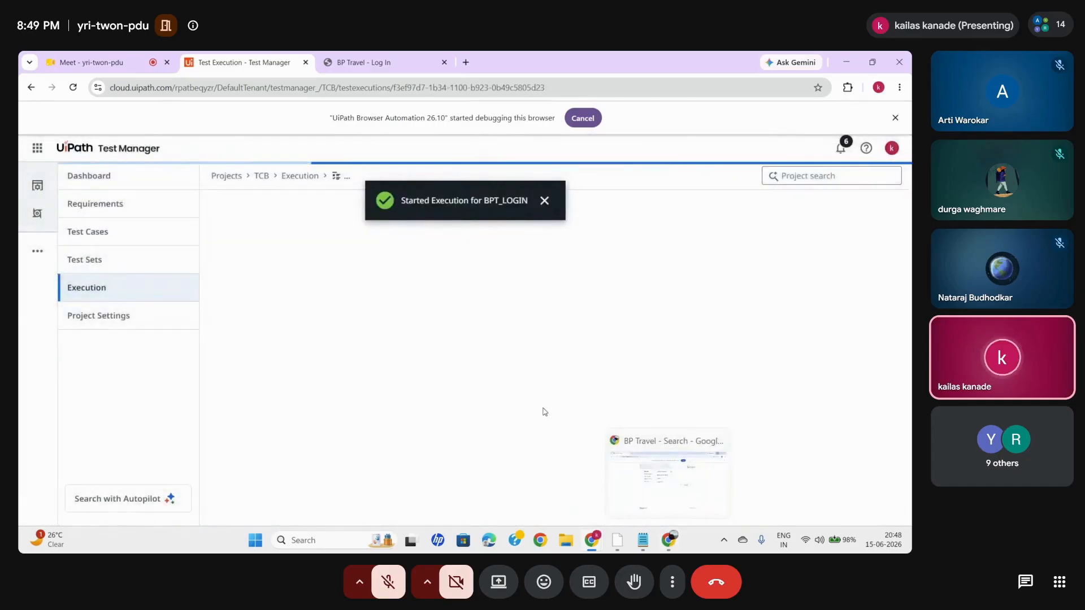
- Close the leftover BP Travel tab and the separate BP Travel browser window, and refresh the execution's results list
{"action": "left_click", "coordinate": [445, 62]}
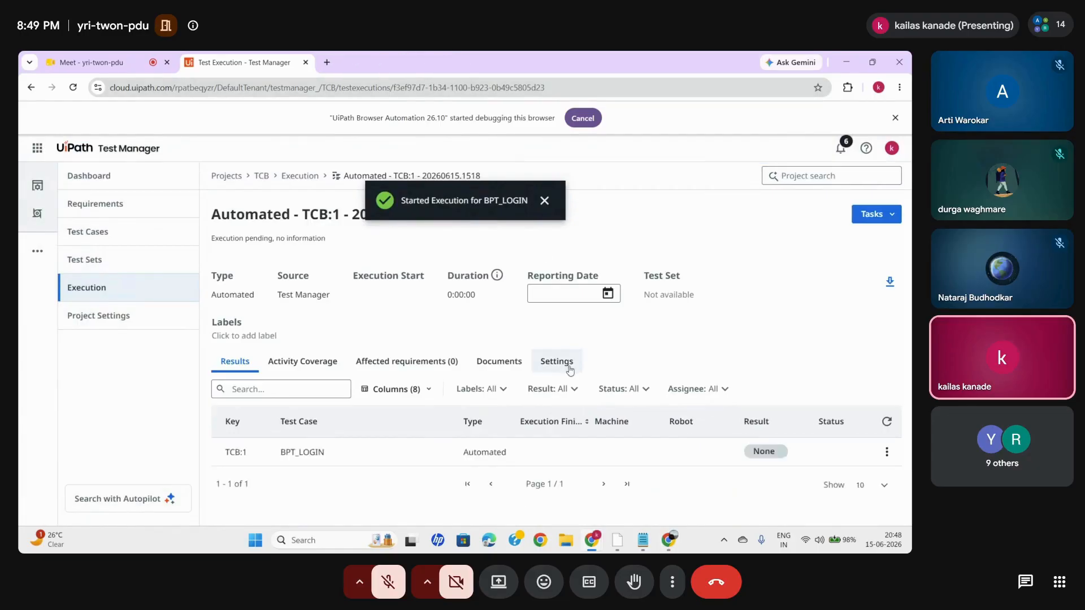
{"action": "left_click", "coordinate": [668, 541]}
{"action": "left_click", "coordinate": [899, 62]}
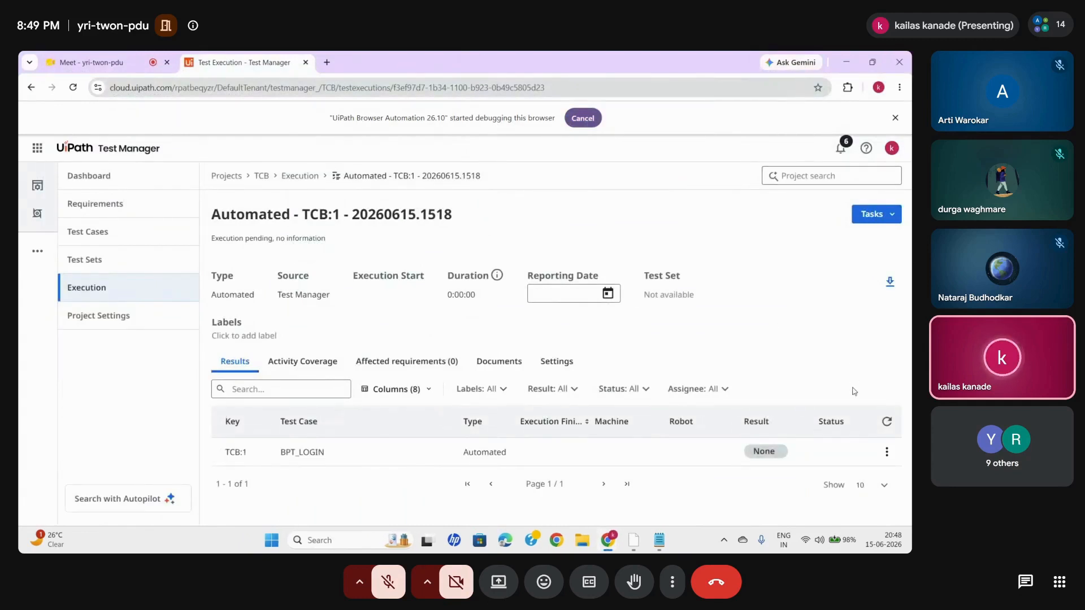
{"action": "left_click", "coordinate": [887, 421]}
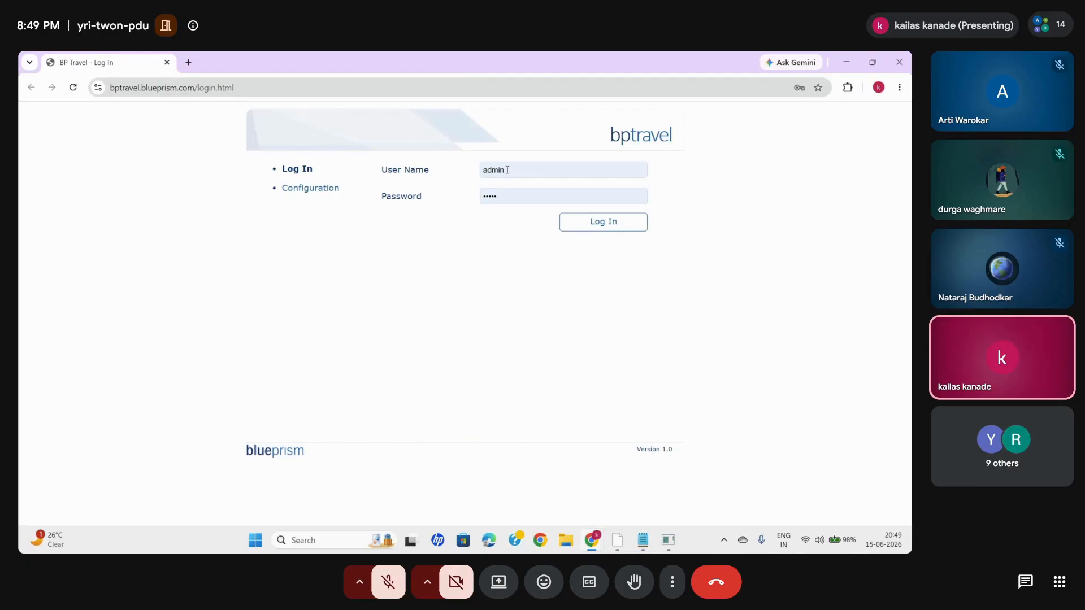
- Check which Chrome profile the run's BP Travel login page opened in, and close that browser window
{"action": "left_click", "coordinate": [530, 177]}
{"action": "left_click", "coordinate": [458, 327]}
{"action": "mouse_move", "coordinate": [586, 543]}
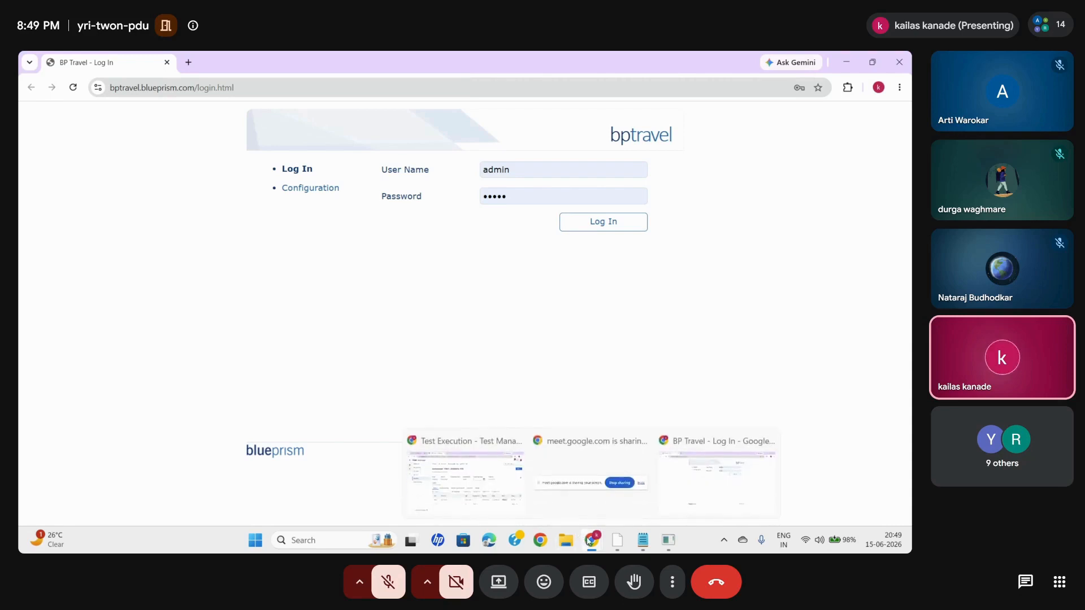
{"action": "mouse_move", "coordinate": [496, 479]}
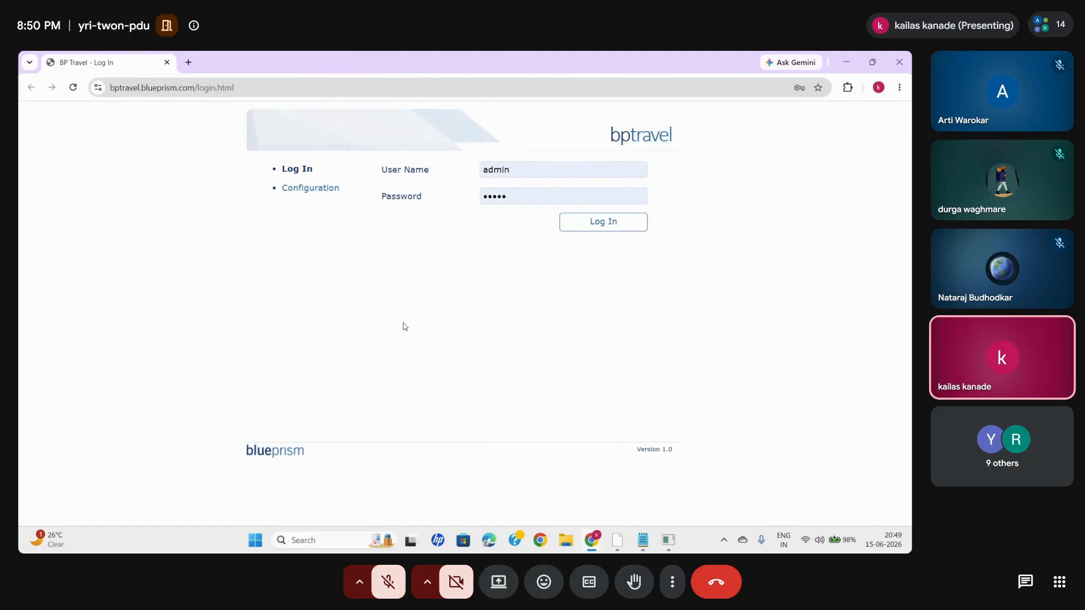
{"action": "left_click", "coordinate": [878, 87]}
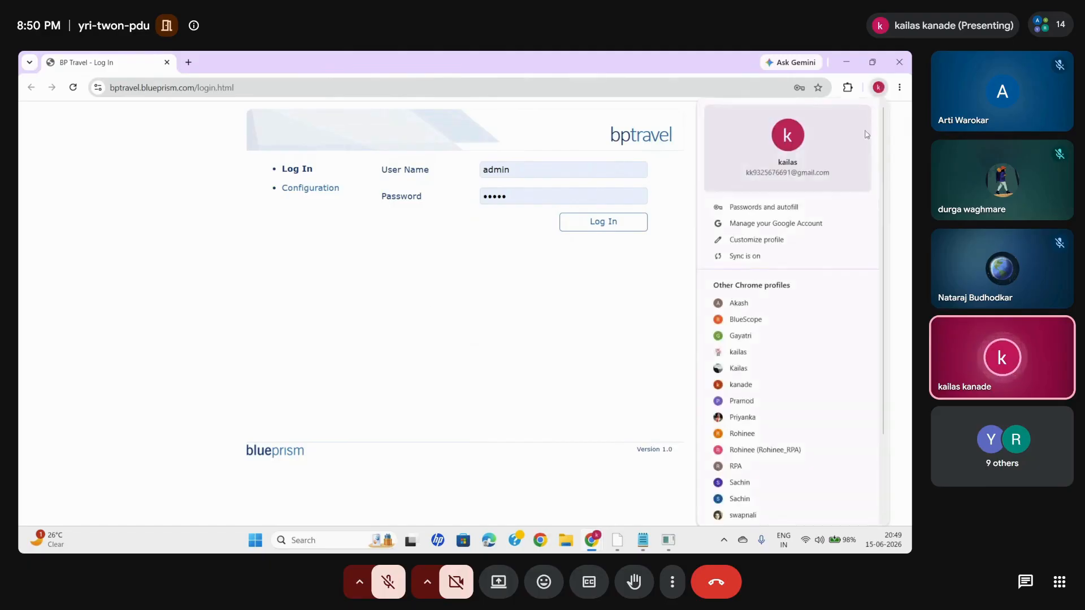
{"action": "left_click", "coordinate": [596, 326]}
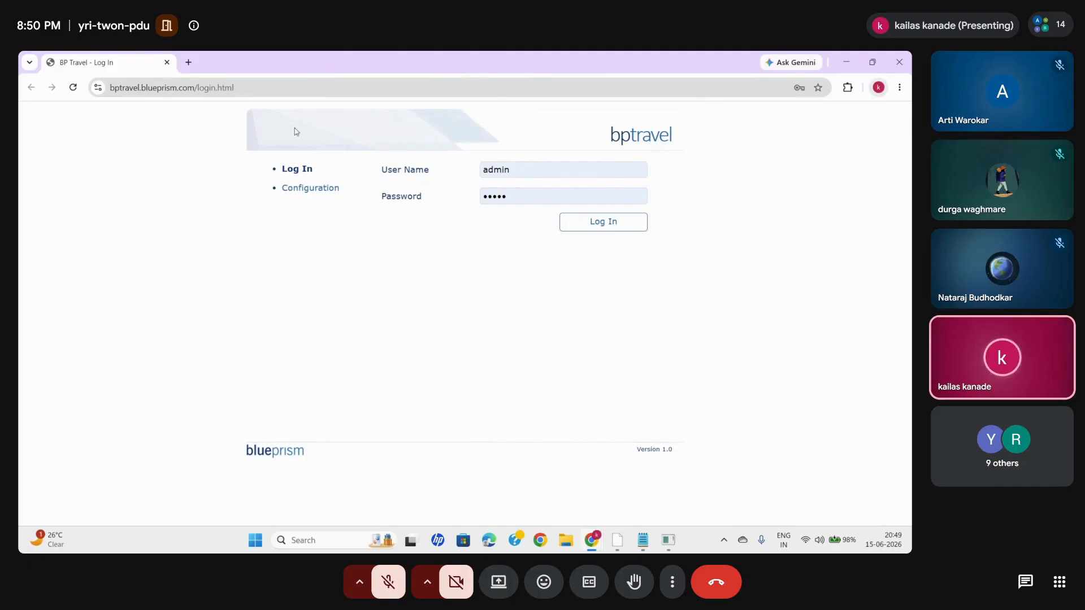
{"action": "left_click", "coordinate": [899, 62]}
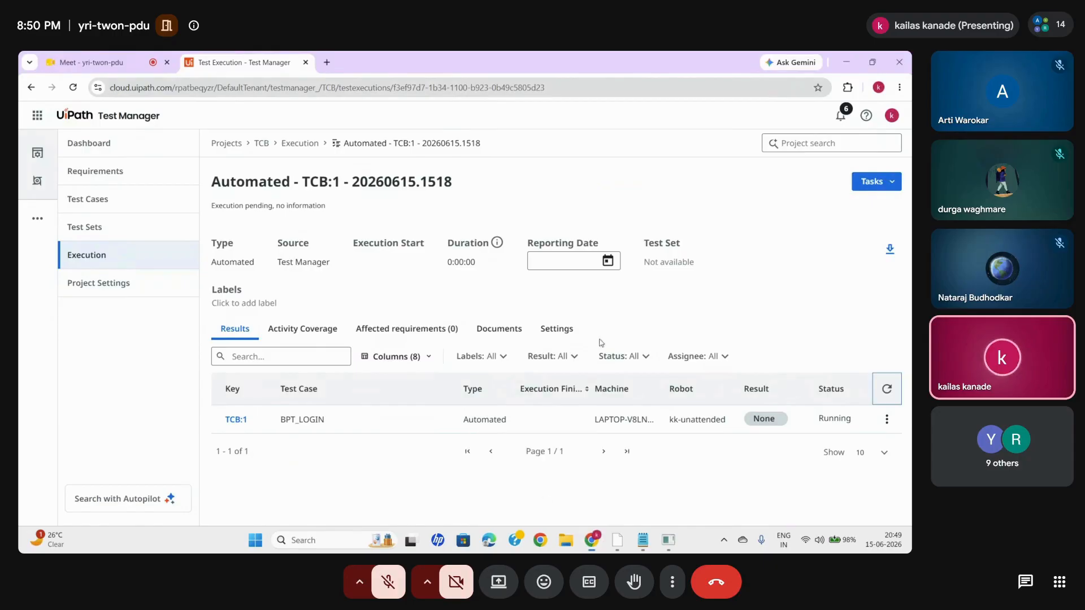
- Open a browser window in another Chrome profile and load the BP Travel page bptravel.blueprism.com/search.html
{"action": "left_click", "coordinate": [878, 87]}
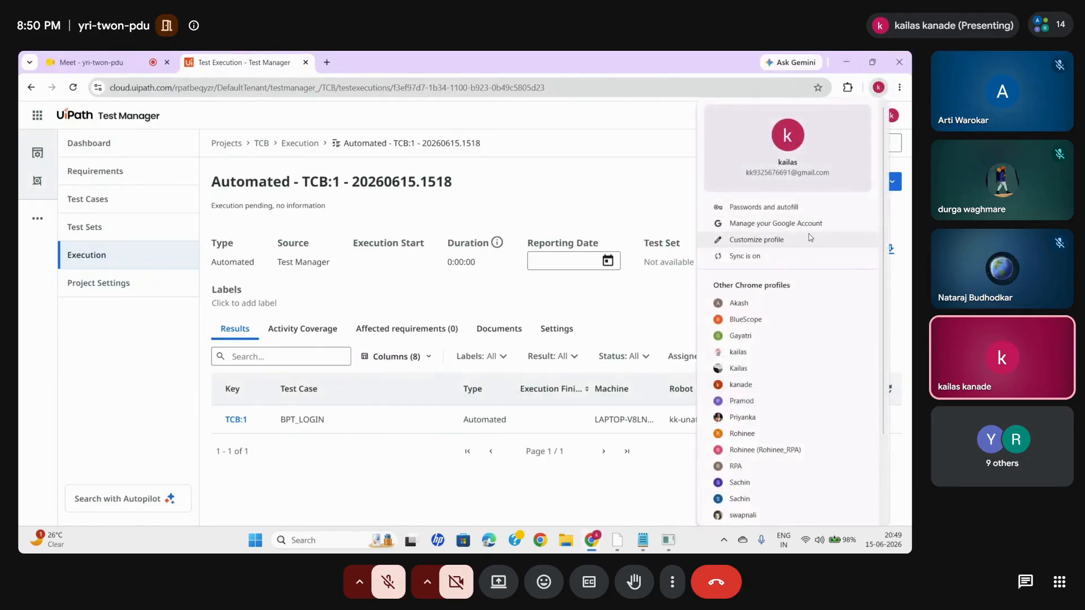
{"action": "left_click", "coordinate": [738, 367]}
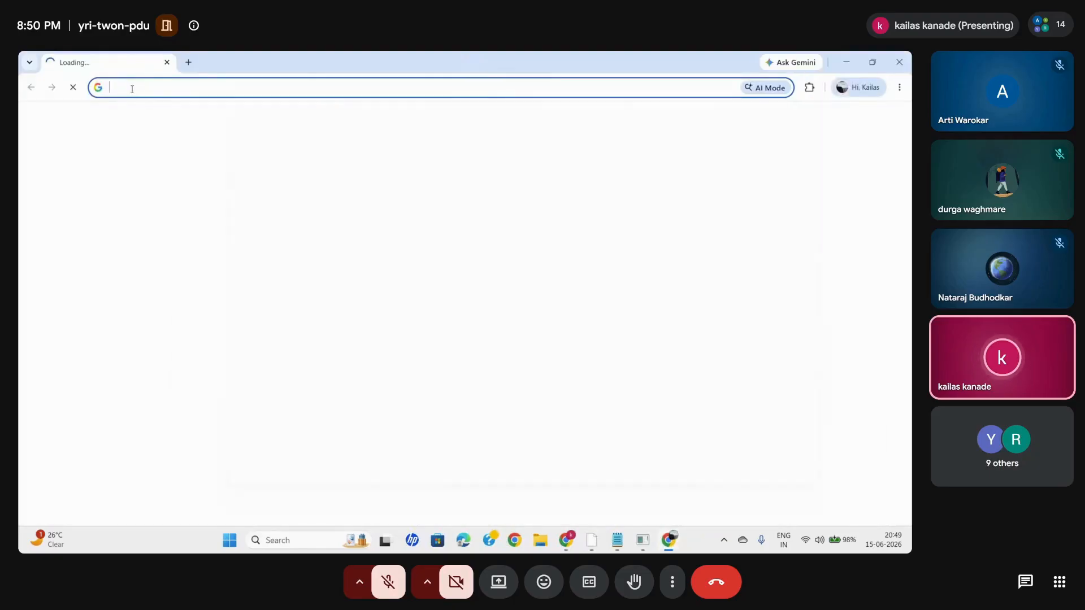
{"action": "left_click", "coordinate": [132, 89]}
{"action": "type", "text": "B"}
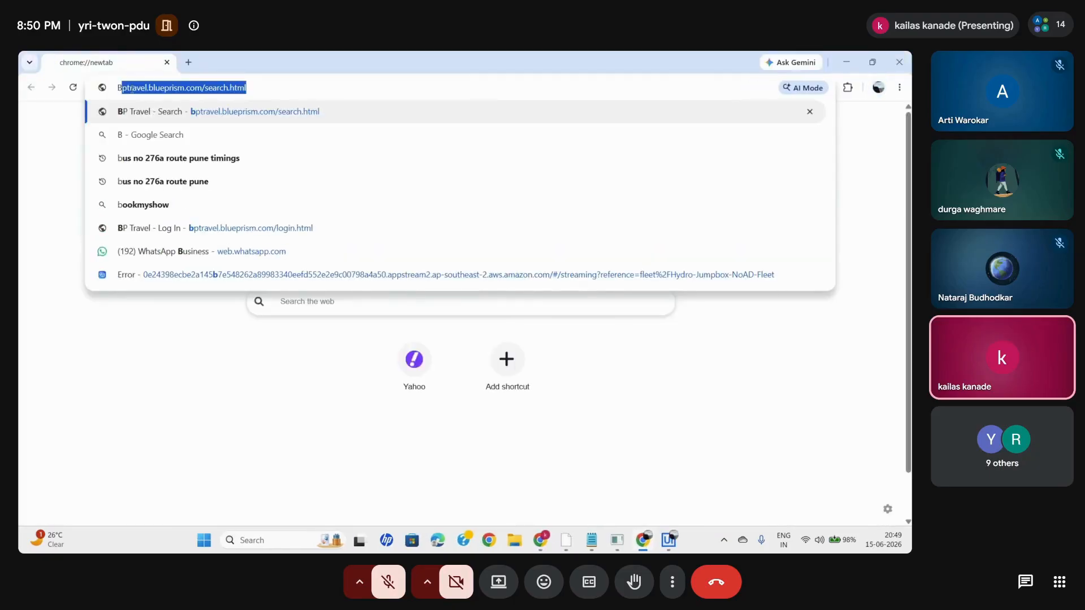
{"action": "key", "text": "Return"}
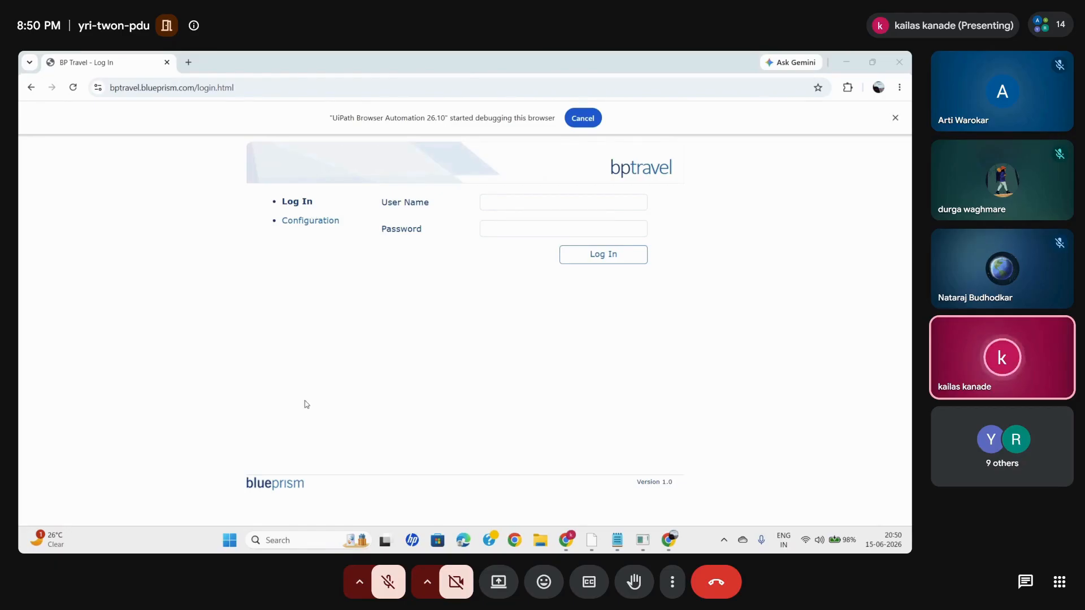
- Open the TCB:1 result of the BPT_LOGIN execution in Test Manager and examine the "Verify Login page found" assertion and its screenshot
{"action": "mouse_move", "coordinate": [566, 539]}
{"action": "left_click", "coordinate": [496, 484]}
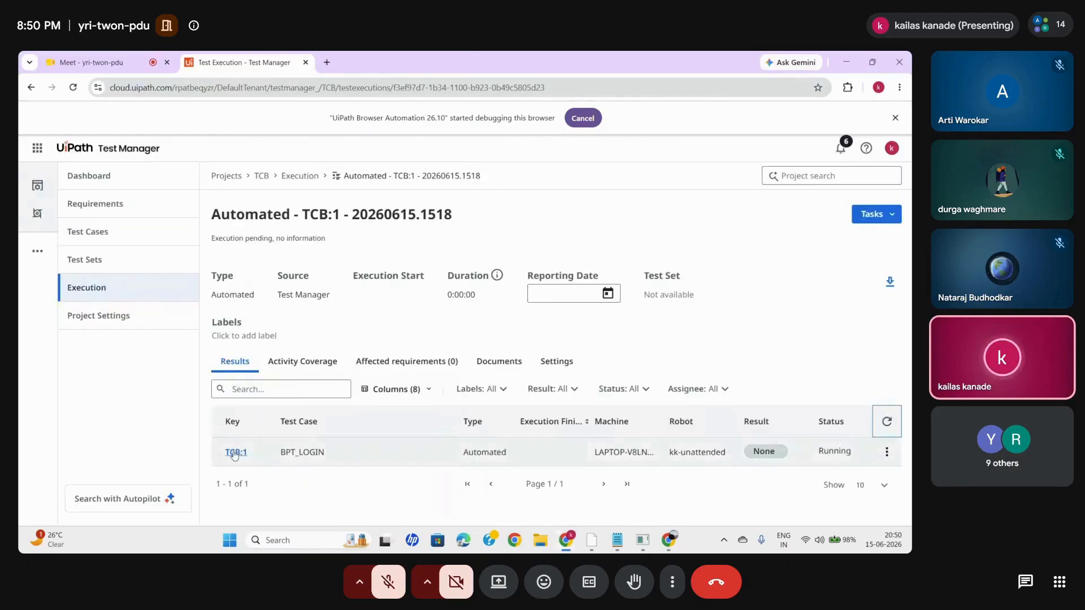
{"action": "left_click", "coordinate": [234, 453]}
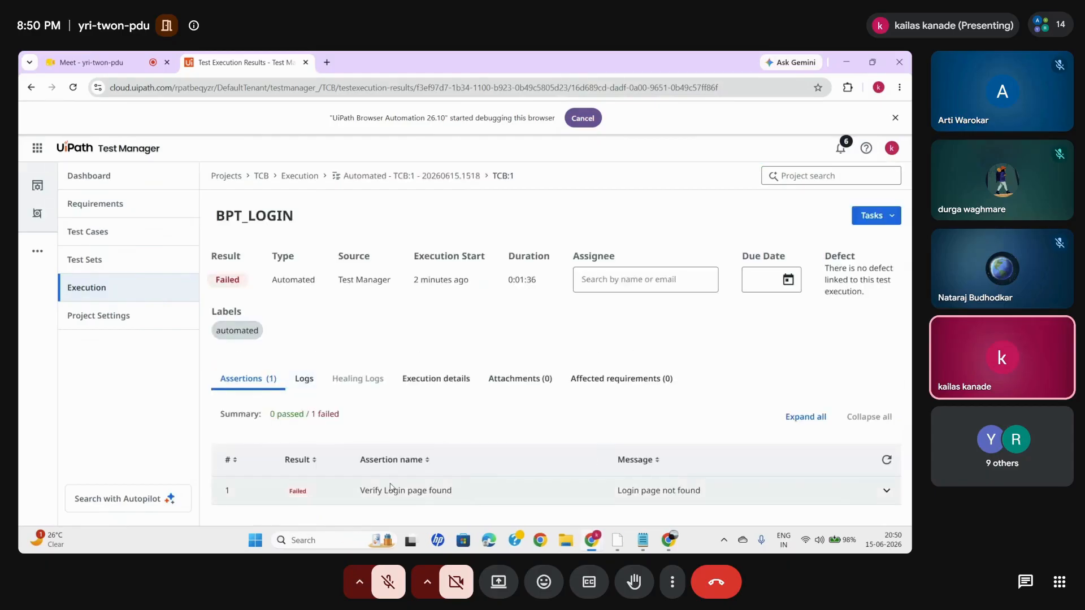
{"action": "left_click", "coordinate": [886, 491]}
{"action": "scroll", "coordinate": [621, 452], "scroll_direction": "down", "scroll_amount": 1}
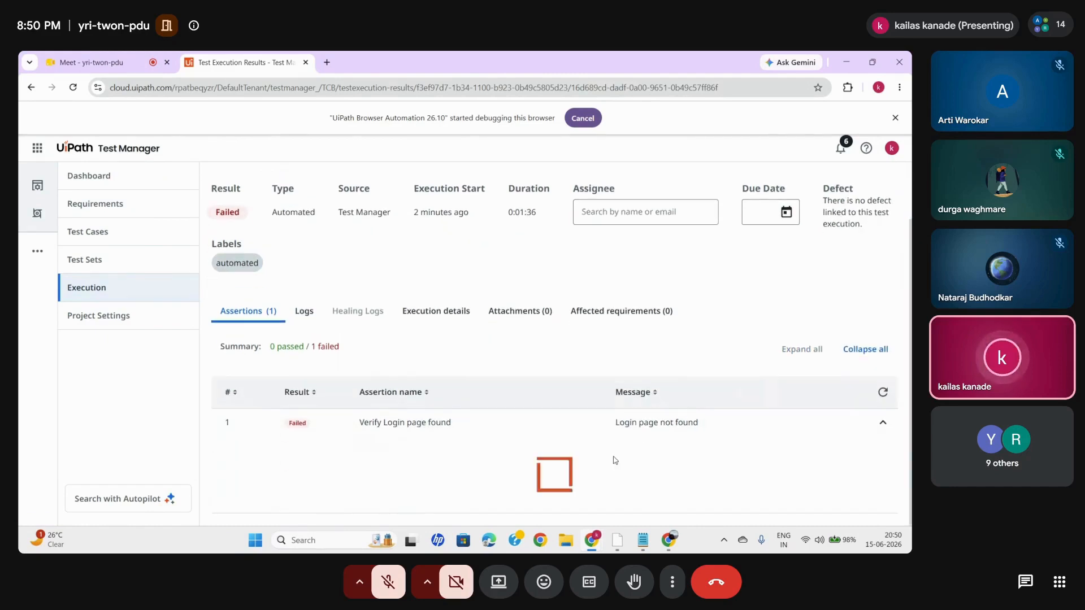
{"action": "scroll", "coordinate": [615, 460], "scroll_direction": "down", "scroll_amount": 5}
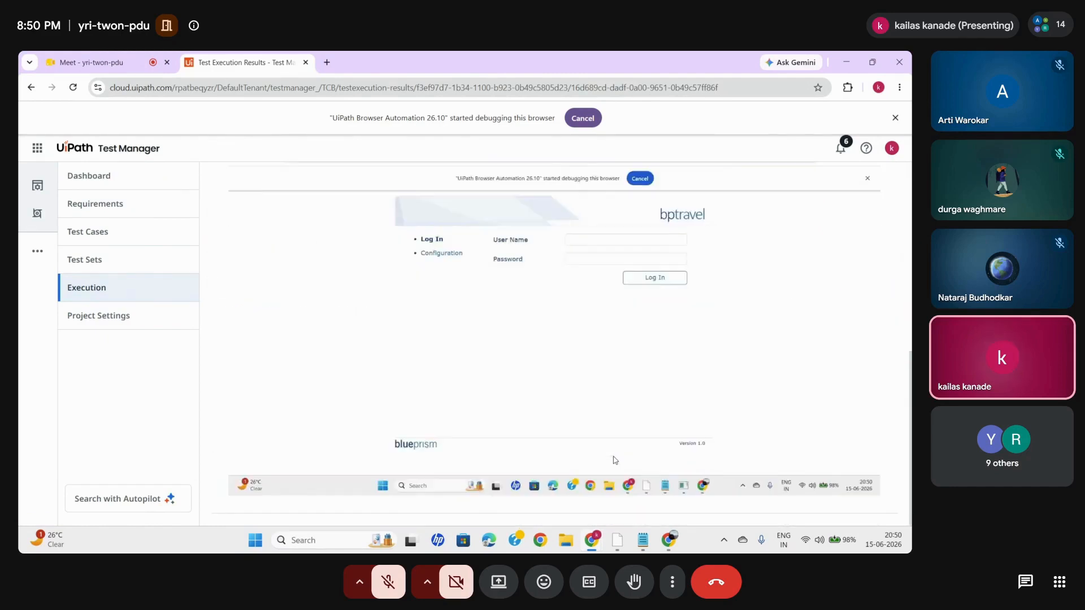
{"action": "scroll", "coordinate": [684, 339], "scroll_direction": "up", "scroll_amount": 4}
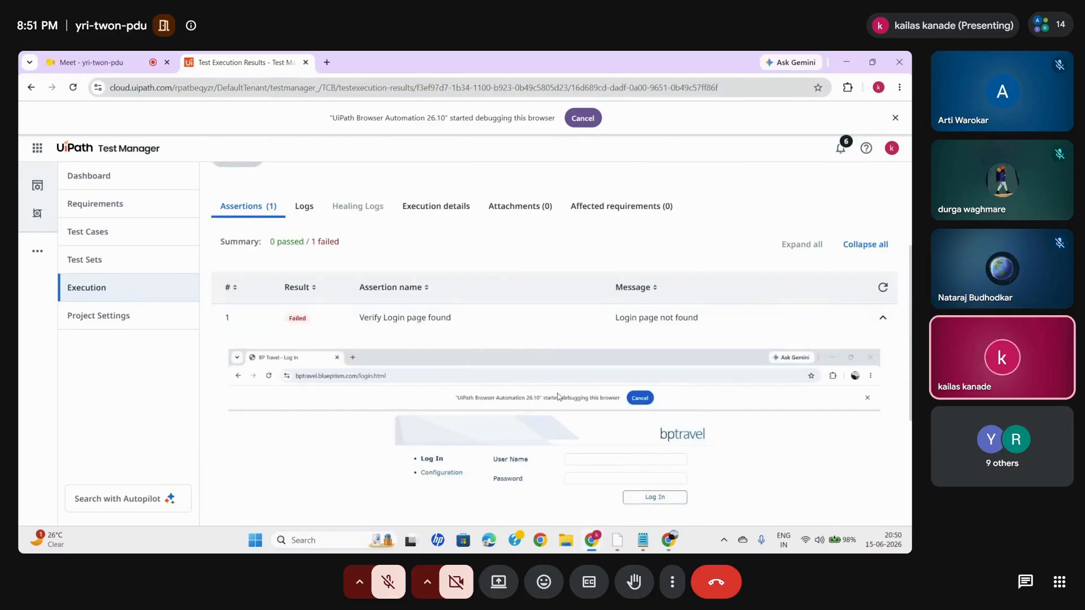
{"action": "scroll", "coordinate": [743, 362], "scroll_direction": "down", "scroll_amount": 1}
{"action": "scroll", "coordinate": [570, 320], "scroll_direction": "up", "scroll_amount": 3}
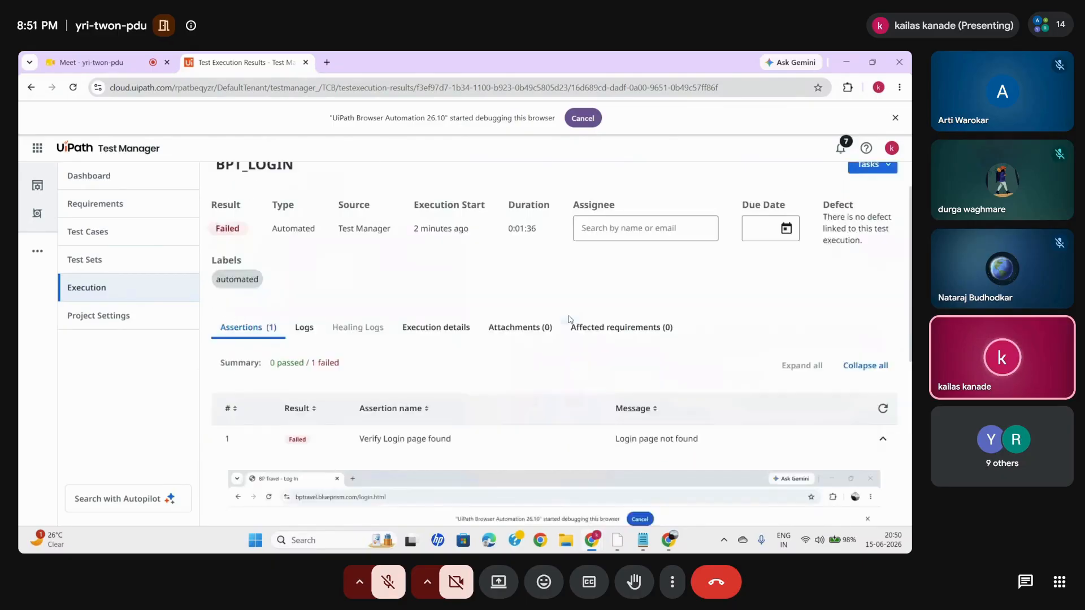
{"action": "left_click", "coordinate": [883, 438]}
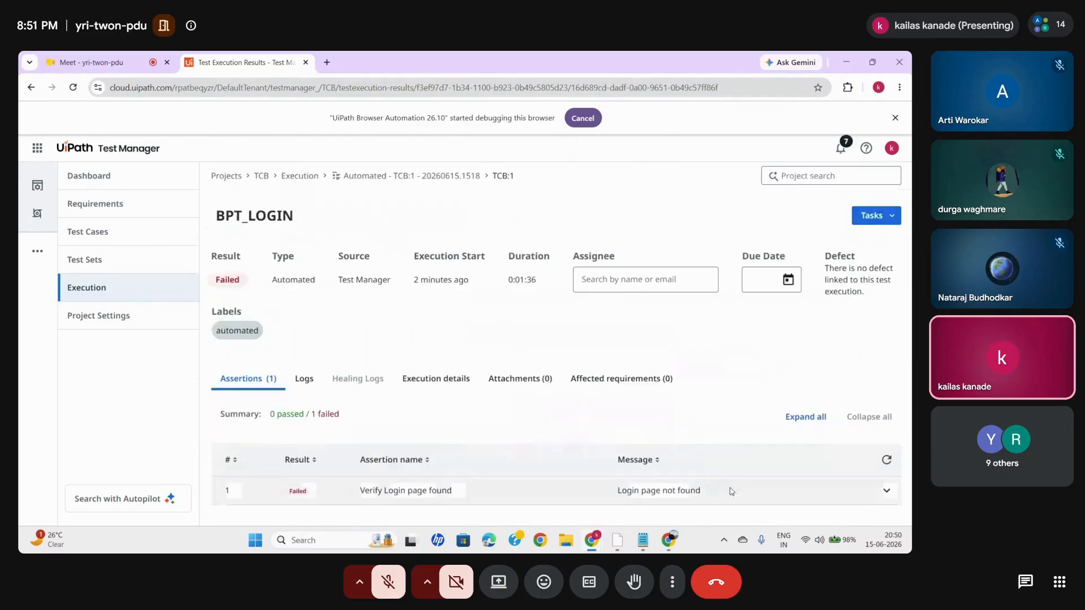
- Expand the Chrome BP Travel - Log In activity in UiPath Studio, and replace the browser's BP Travel tab with a blank one
{"action": "left_click", "coordinate": [619, 540]}
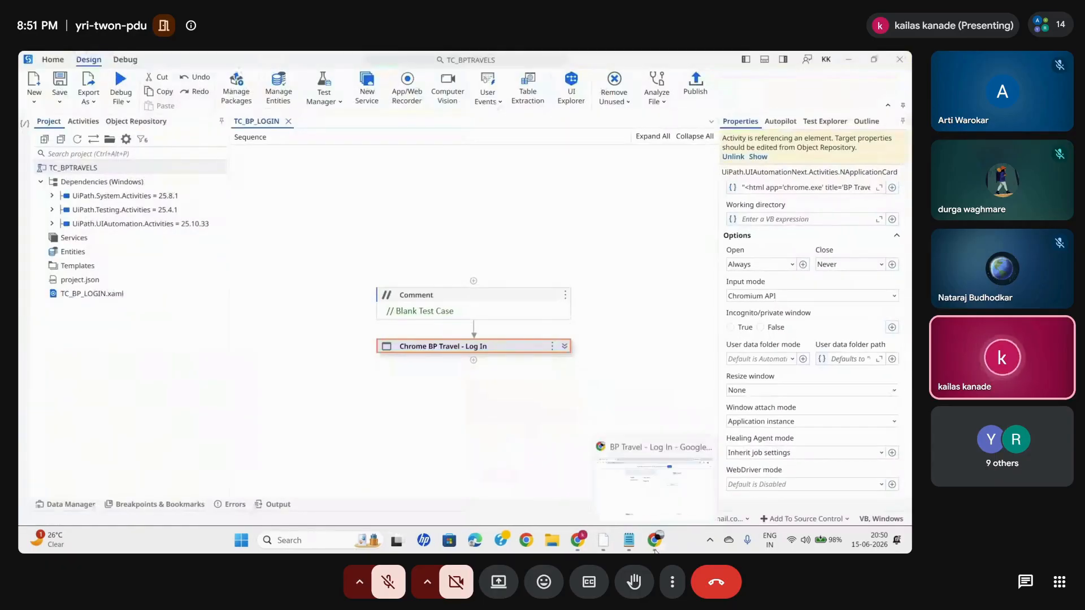
{"action": "left_click", "coordinate": [565, 347]}
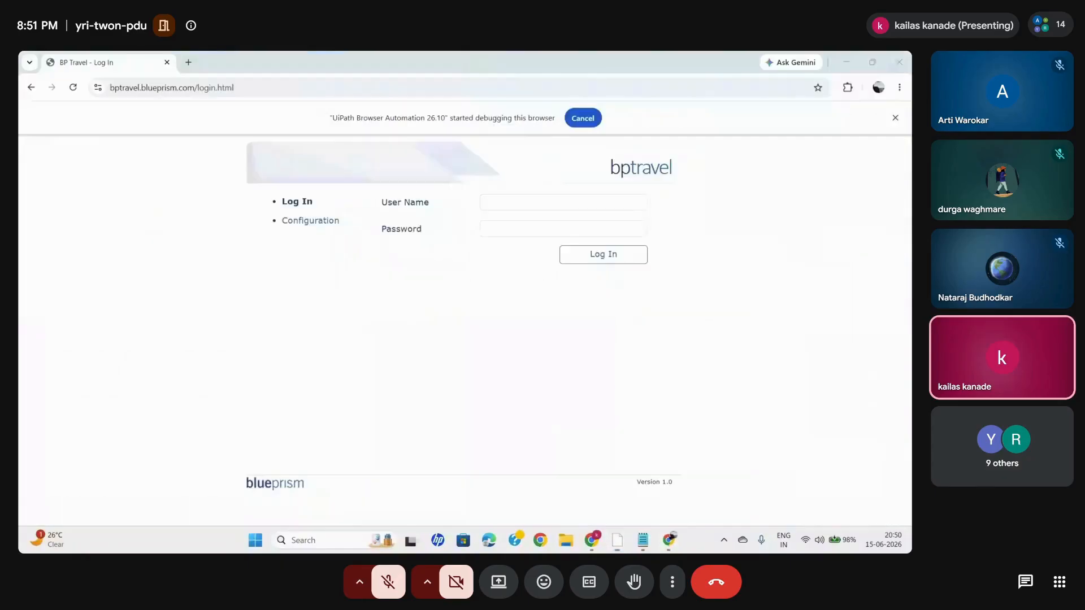
{"action": "left_click", "coordinate": [181, 63]}
{"action": "left_click", "coordinate": [167, 63]}
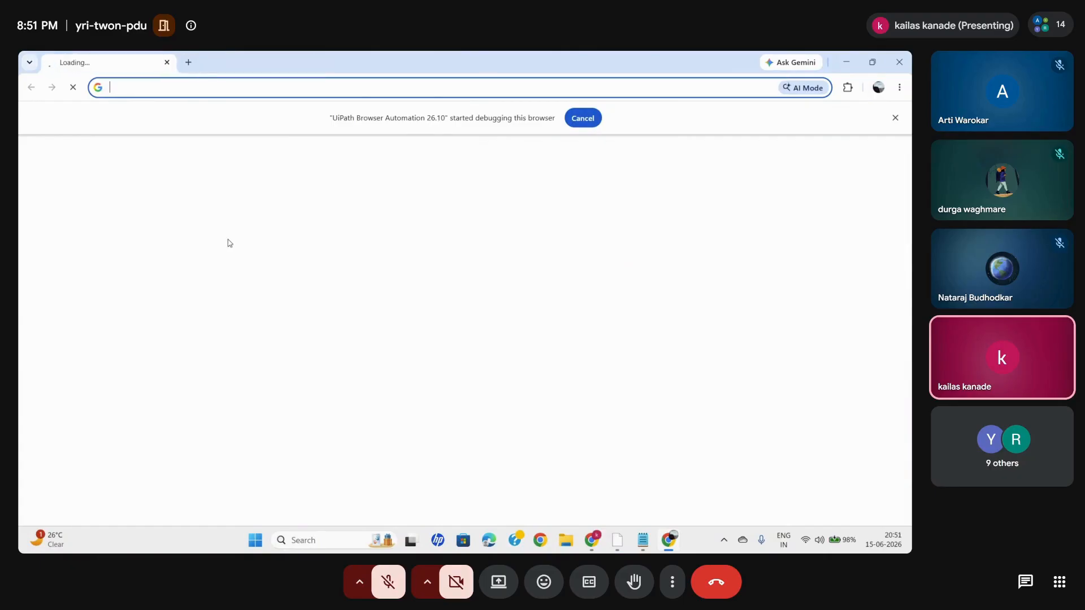
- Debug TC_BP_LOGIN in UiPath Studio and follow the run on the BP Travel page and in the workflow
{"action": "left_click", "coordinate": [620, 542]}
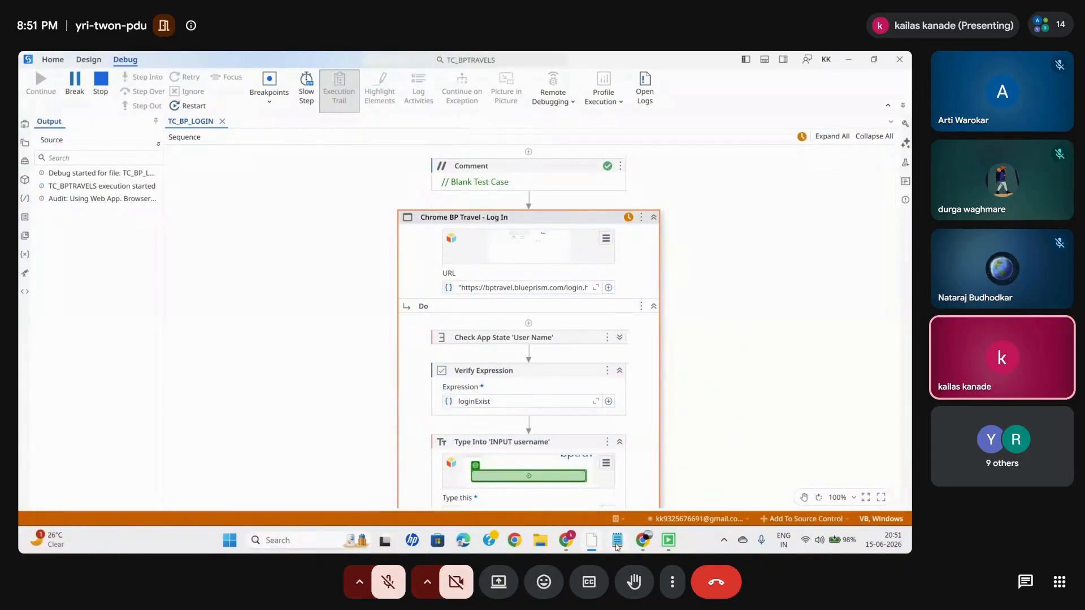
{"action": "mouse_move", "coordinate": [645, 536]}
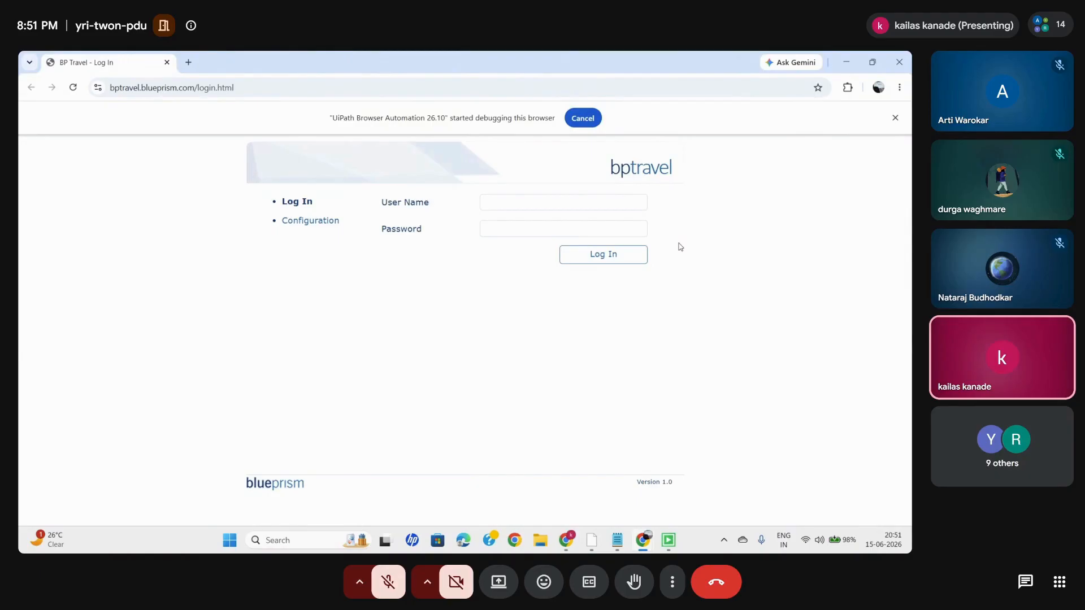
{"action": "left_click", "coordinate": [591, 540]}
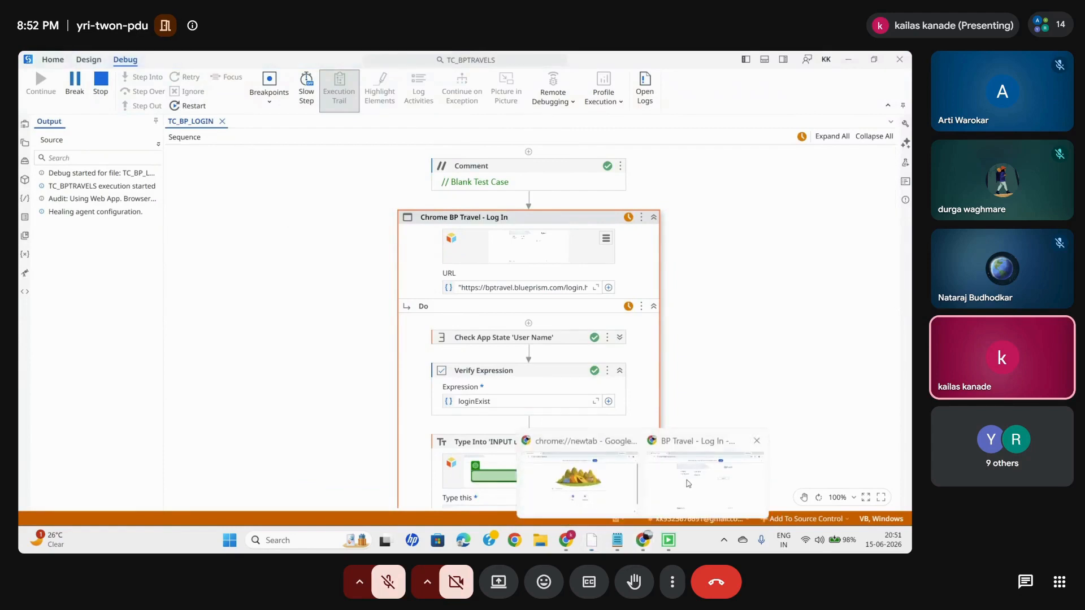
{"action": "left_click", "coordinate": [688, 479]}
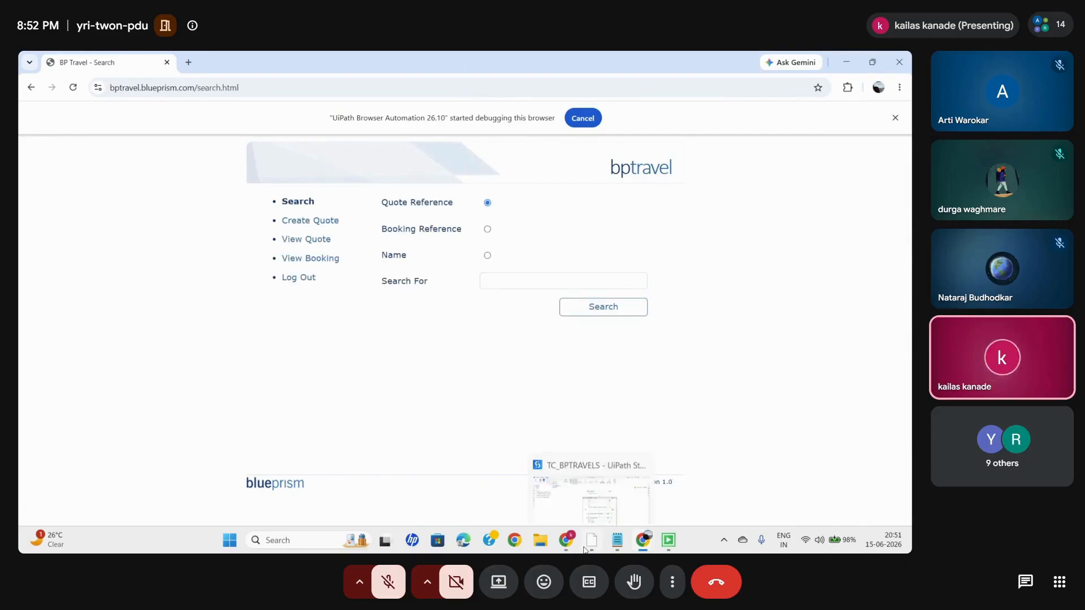
{"action": "mouse_move", "coordinate": [590, 542]}
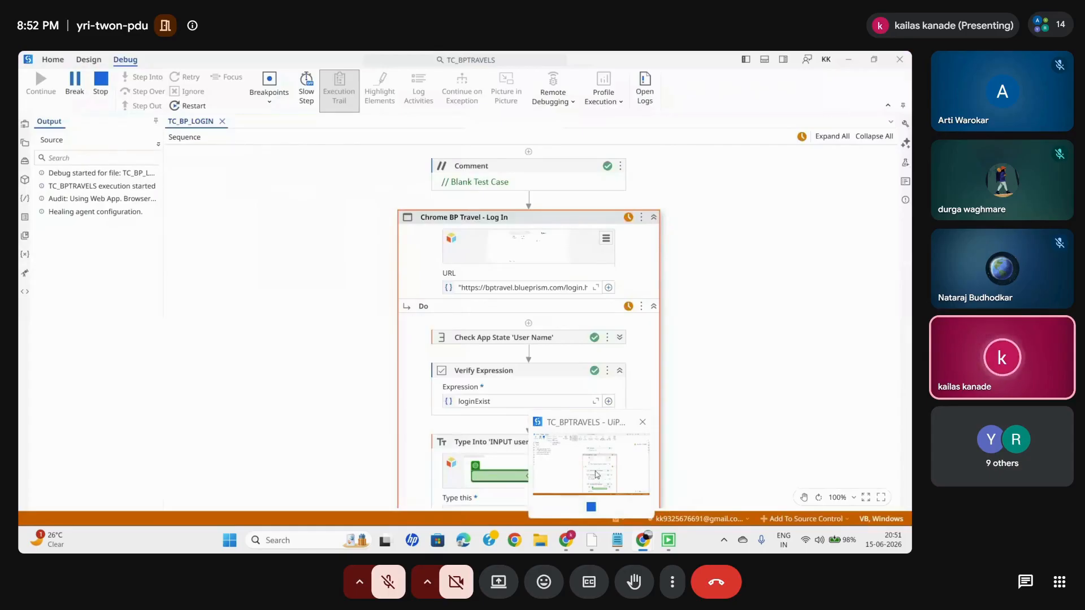
{"action": "left_click", "coordinate": [597, 473]}
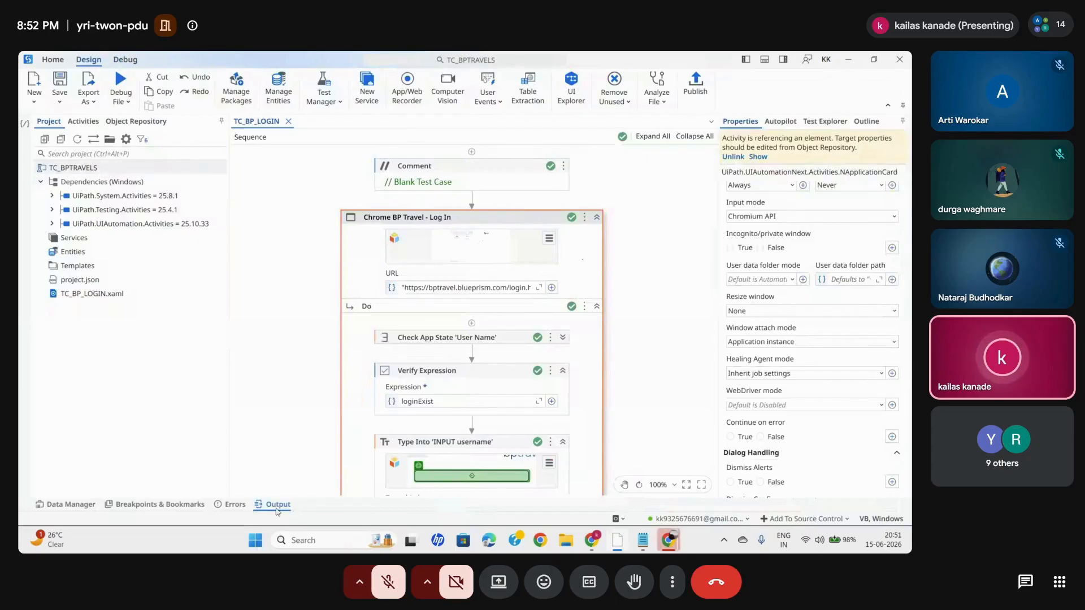
- Examine the output messages of the TC_BP_LOGIN debug run and its test result summary
{"action": "left_click", "coordinate": [277, 508]}
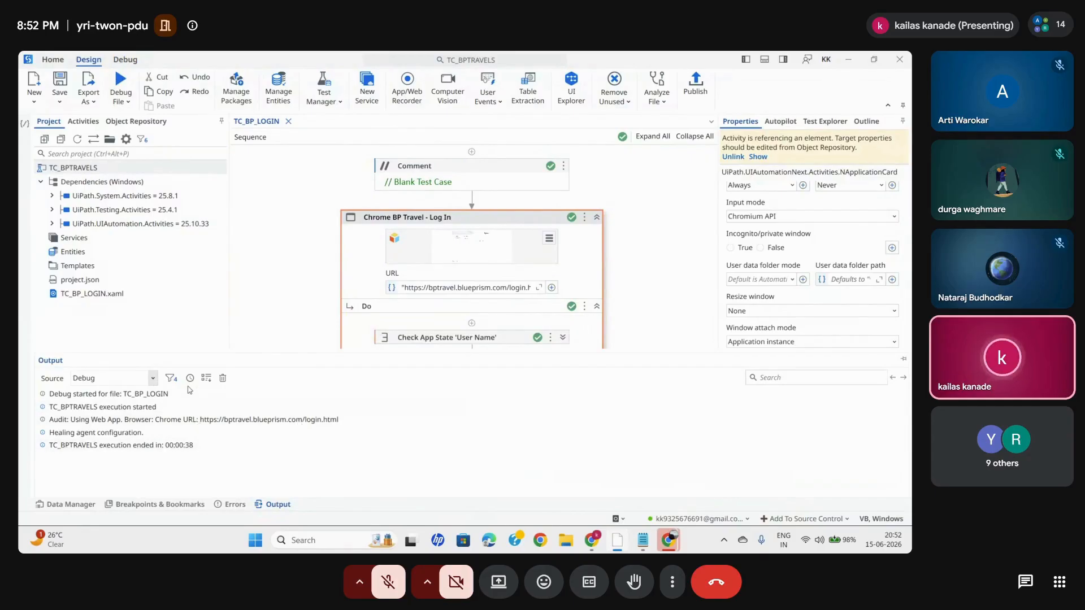
{"action": "left_click", "coordinate": [172, 378]}
{"action": "left_click", "coordinate": [419, 451]}
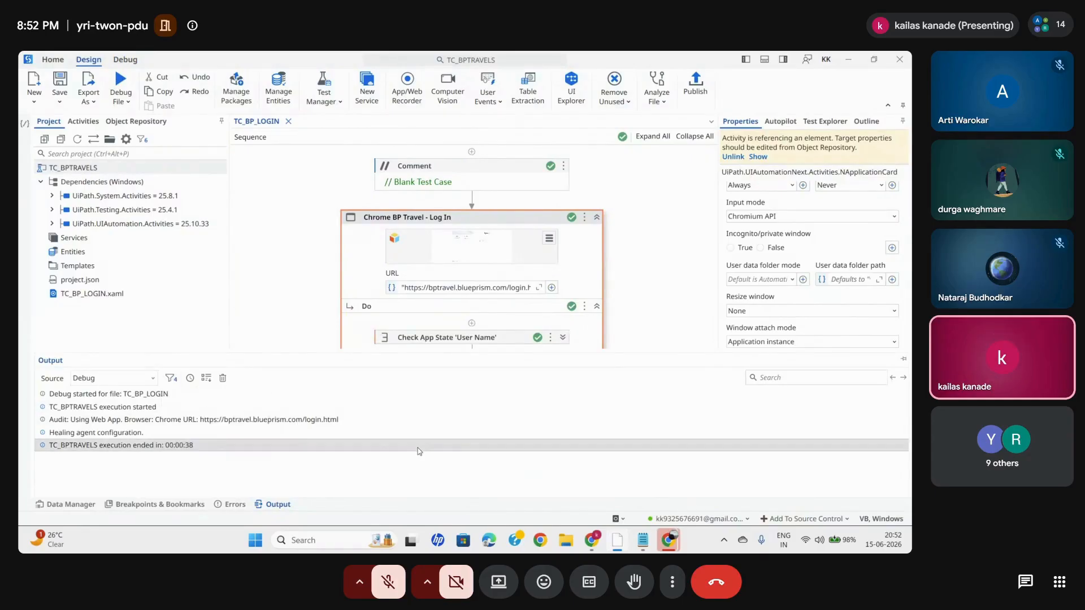
{"action": "left_click", "coordinate": [277, 505]}
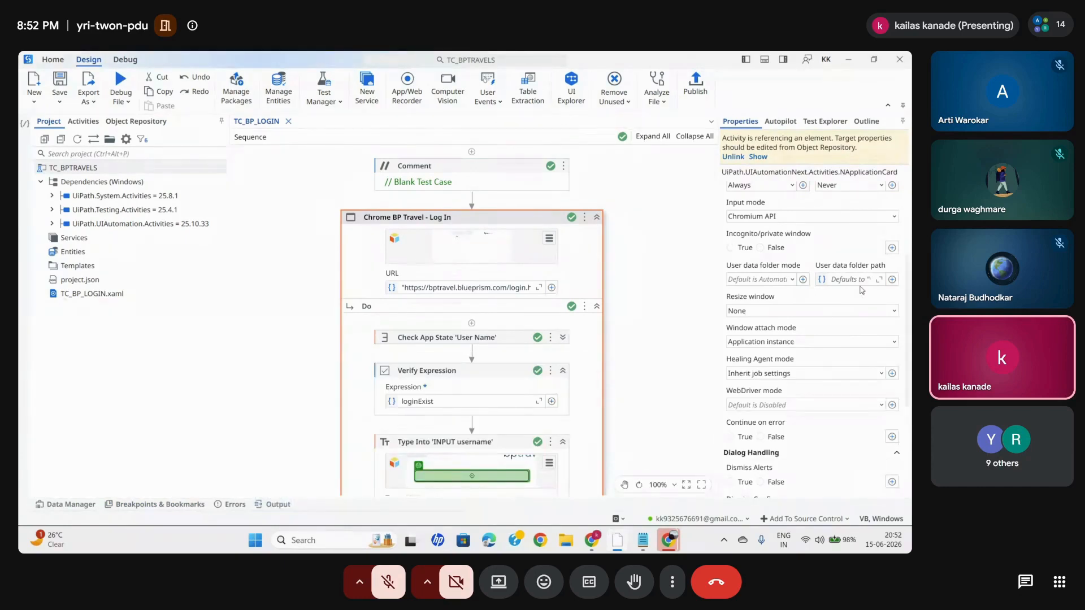
{"action": "left_click", "coordinate": [831, 120]}
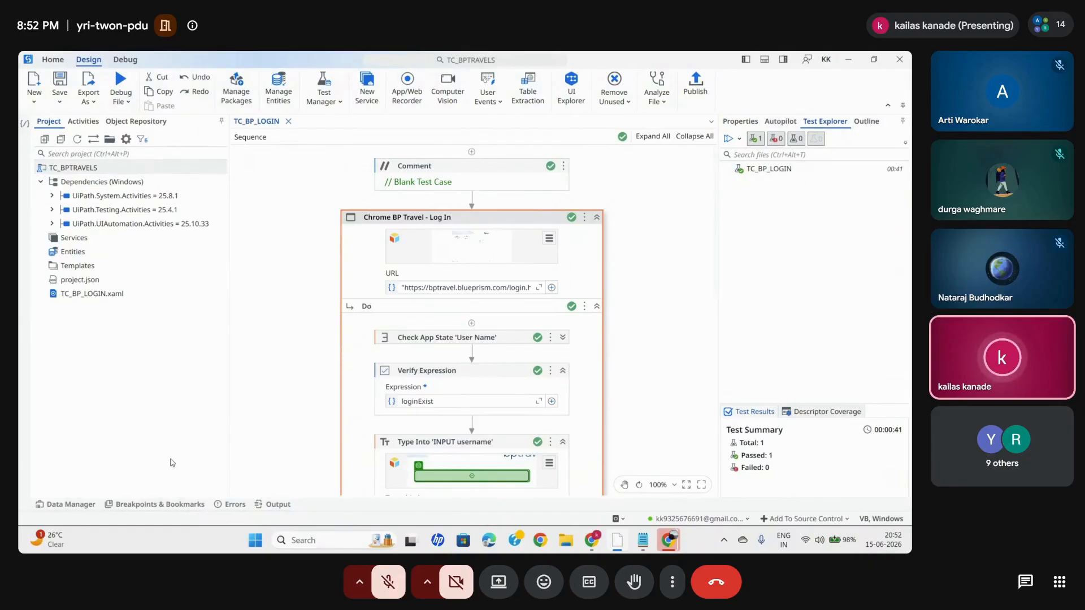
- Check the message level filter of the debug output and show timestamps on its log entries
{"action": "left_click", "coordinate": [275, 503]}
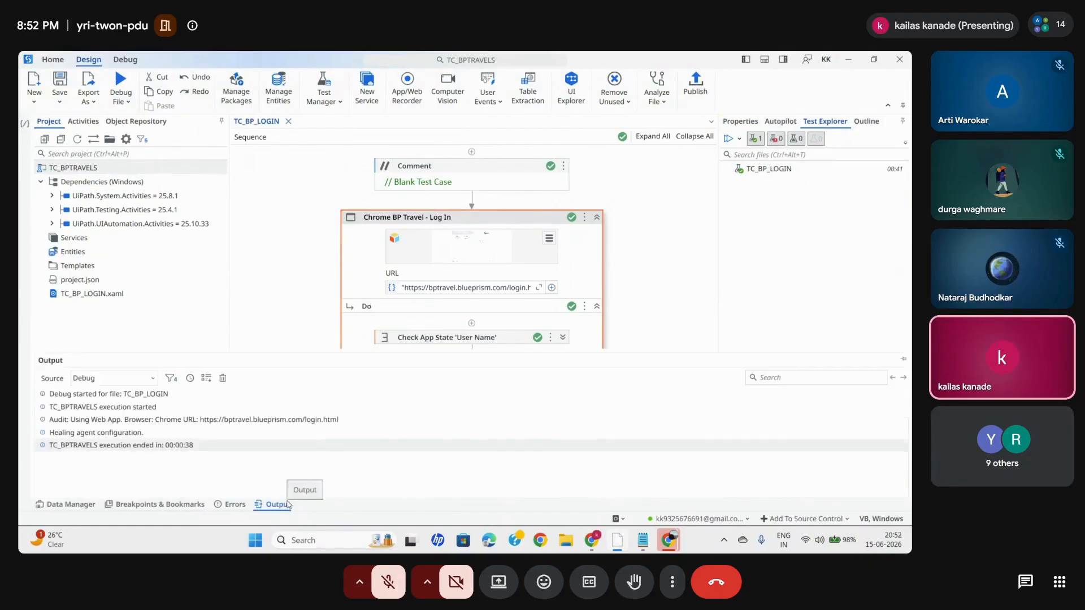
{"action": "left_click", "coordinate": [171, 379]}
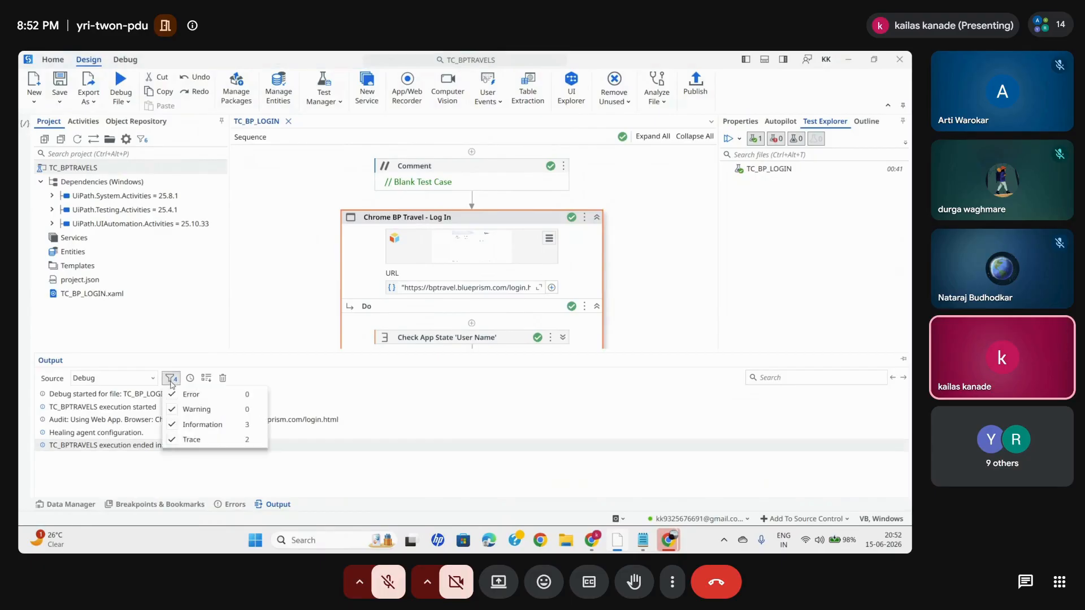
{"action": "left_click", "coordinate": [90, 470]}
{"action": "left_click", "coordinate": [188, 383]}
{"action": "left_click", "coordinate": [207, 379]}
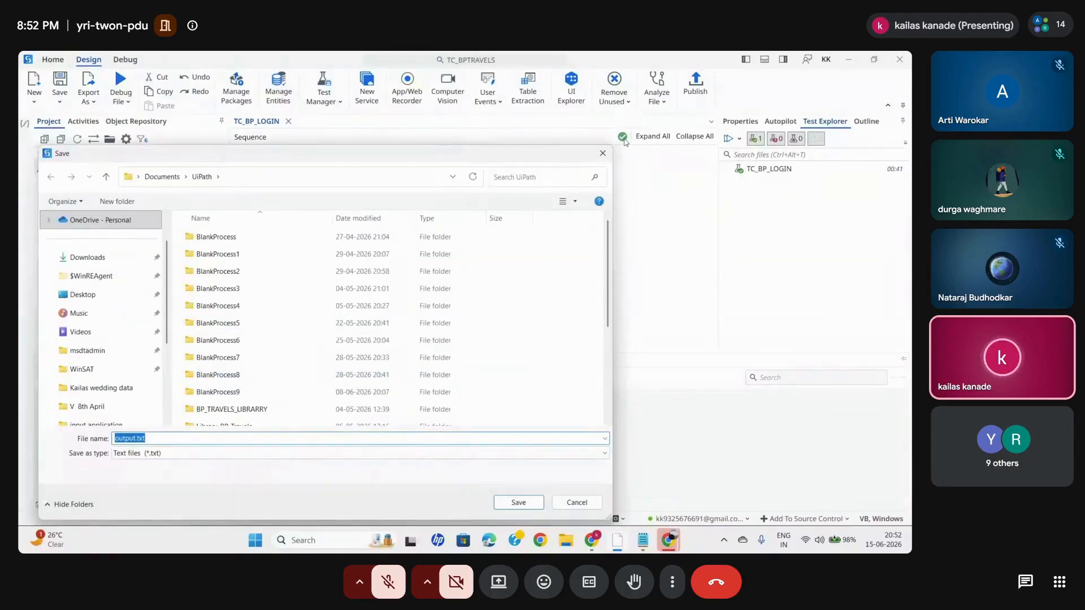
{"action": "left_click", "coordinate": [602, 153]}
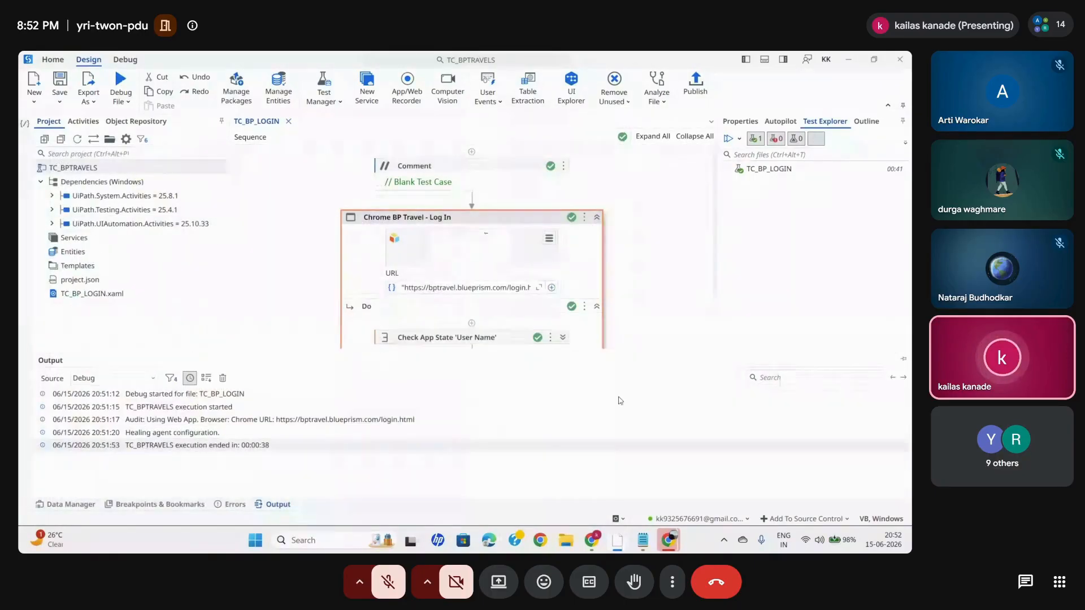
- Dismiss the password warning on the browser's BP Travel search page and replace that tab with a blank one
{"action": "mouse_move", "coordinate": [668, 540]}
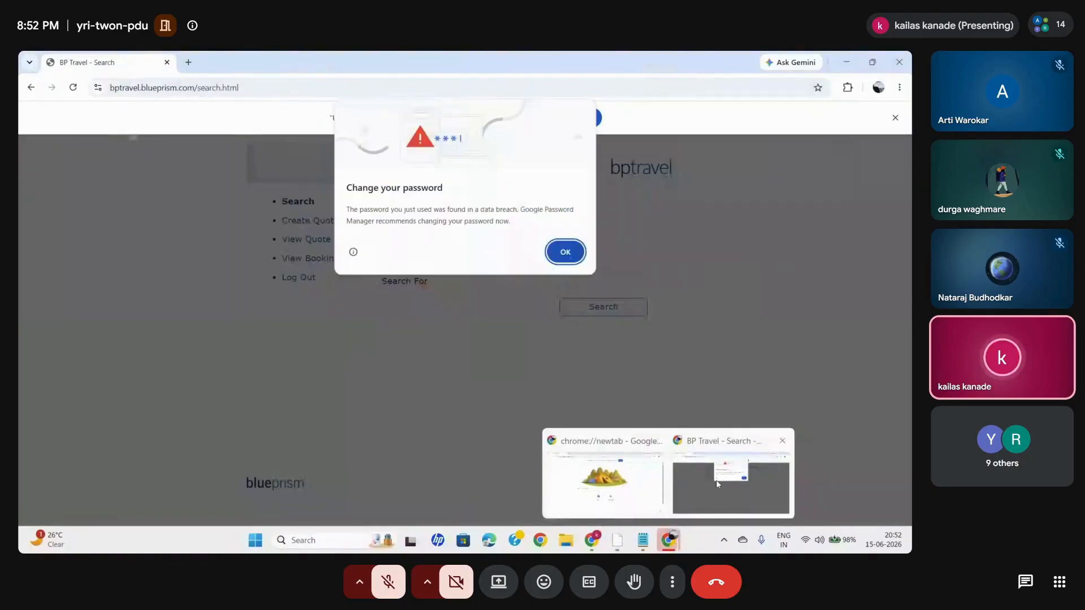
{"action": "left_click", "coordinate": [716, 480]}
{"action": "left_click", "coordinate": [565, 252]}
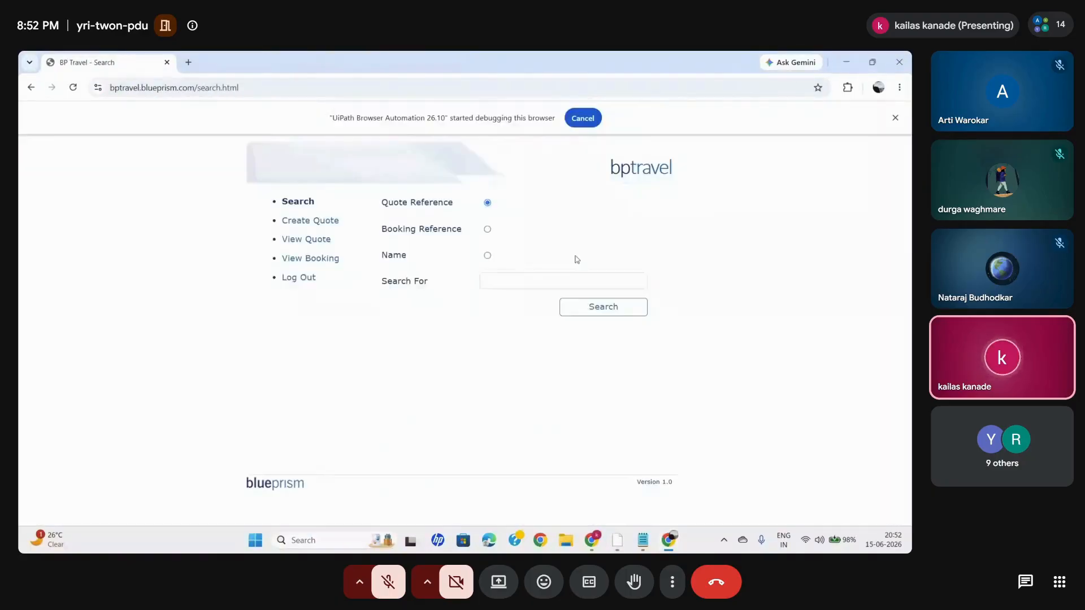
{"action": "left_click", "coordinate": [187, 61]}
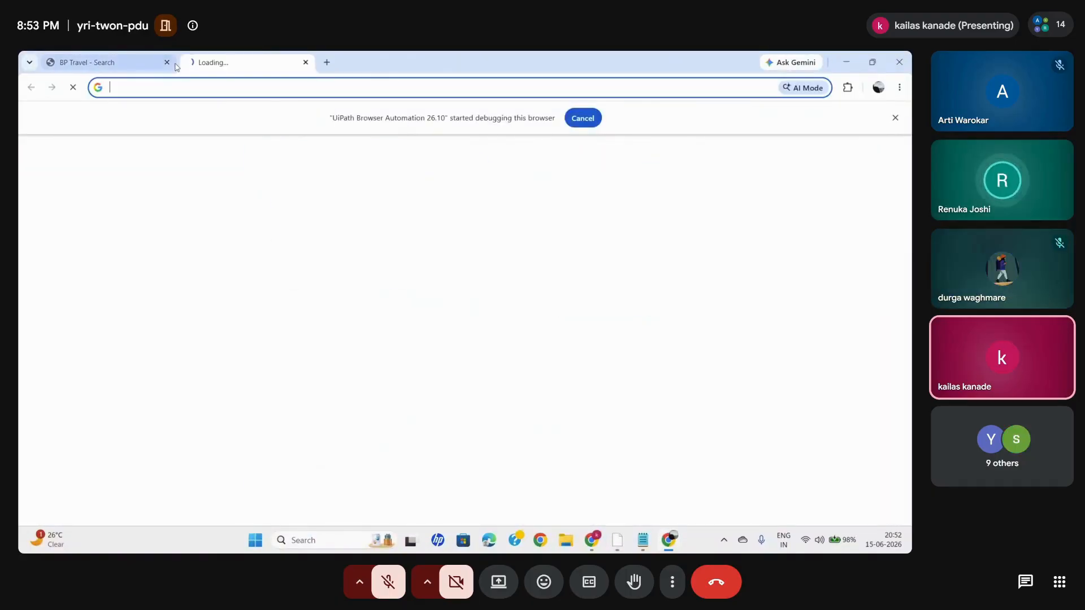
{"action": "left_click", "coordinate": [167, 62]}
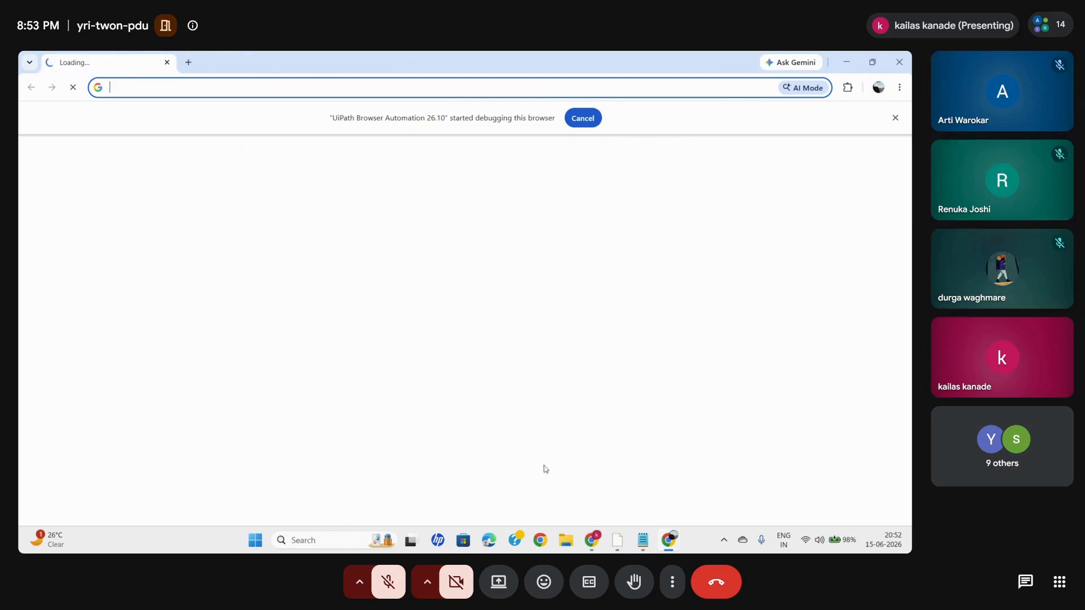
{"action": "mouse_move", "coordinate": [591, 540]}
{"action": "left_click", "coordinate": [556, 484]}
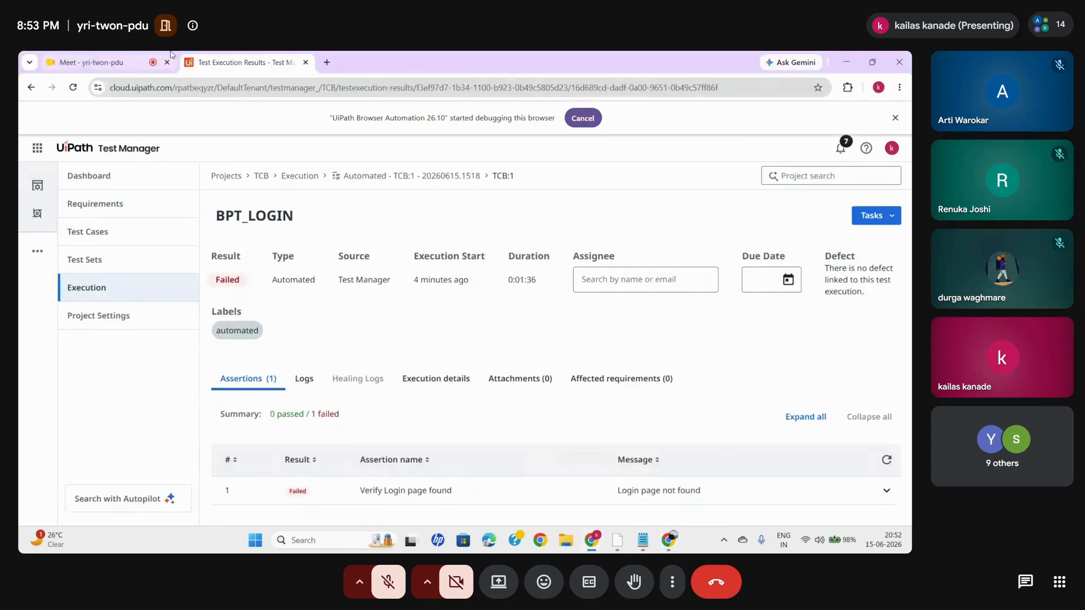
{"action": "left_click", "coordinate": [106, 61]}
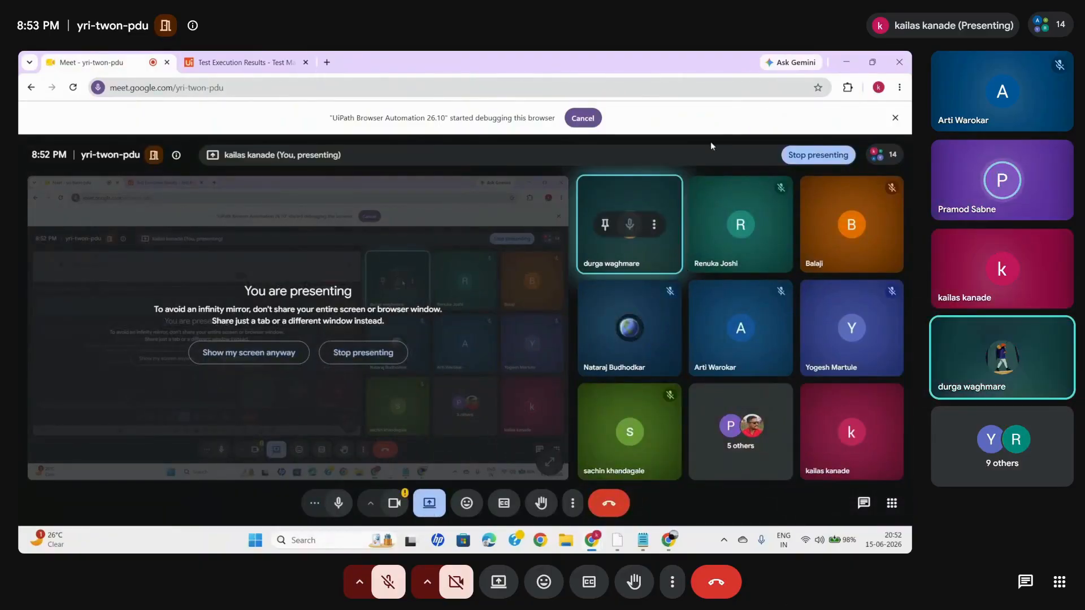
{"action": "left_click", "coordinate": [845, 62]}
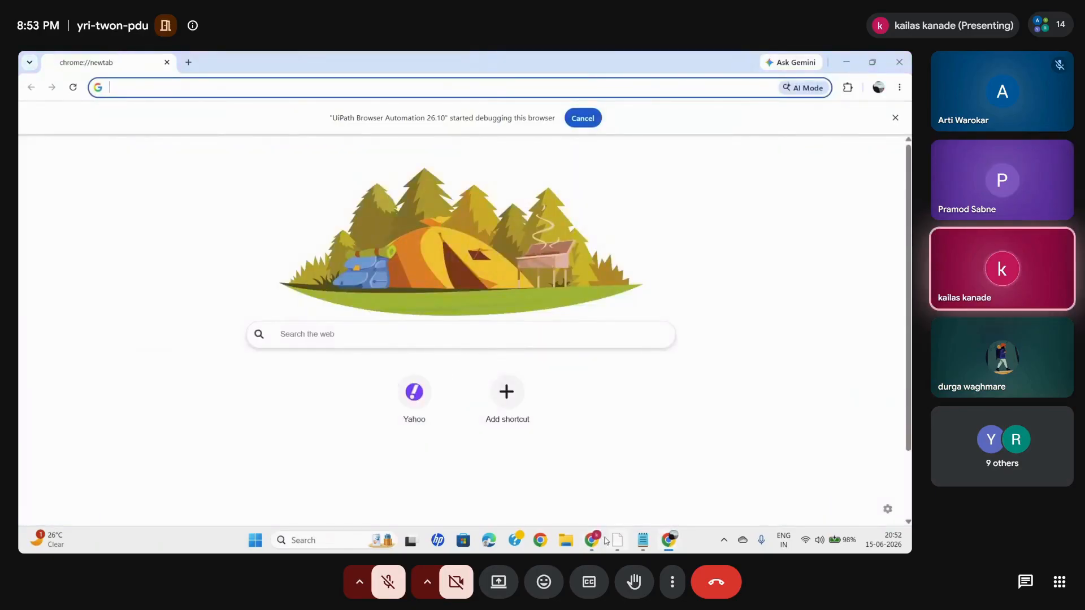
{"action": "mouse_move", "coordinate": [594, 544]}
{"action": "mouse_move", "coordinate": [551, 490]}
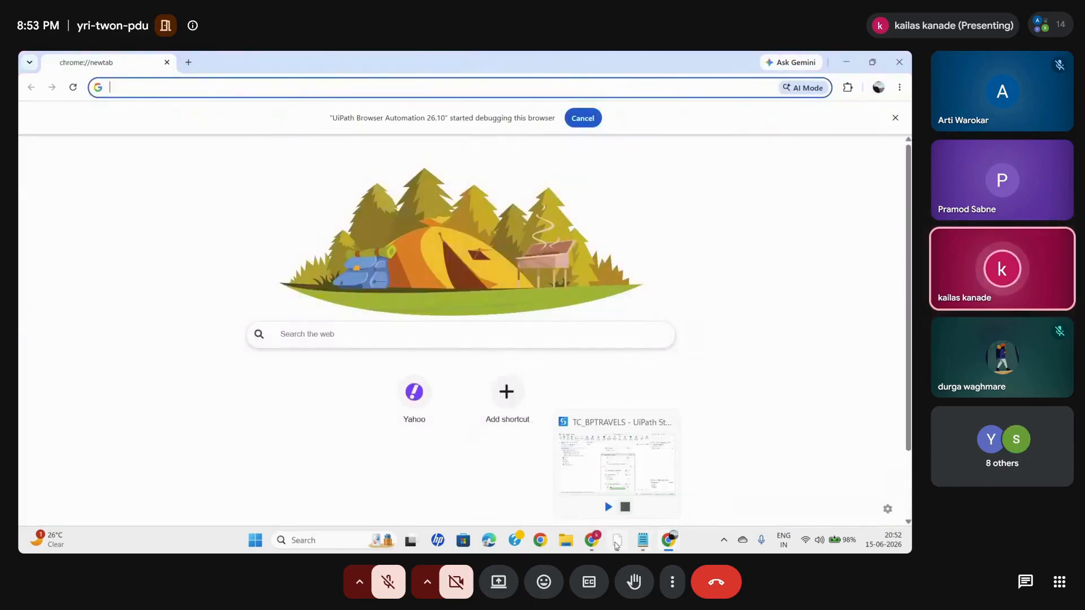
{"action": "left_click", "coordinate": [617, 542]}
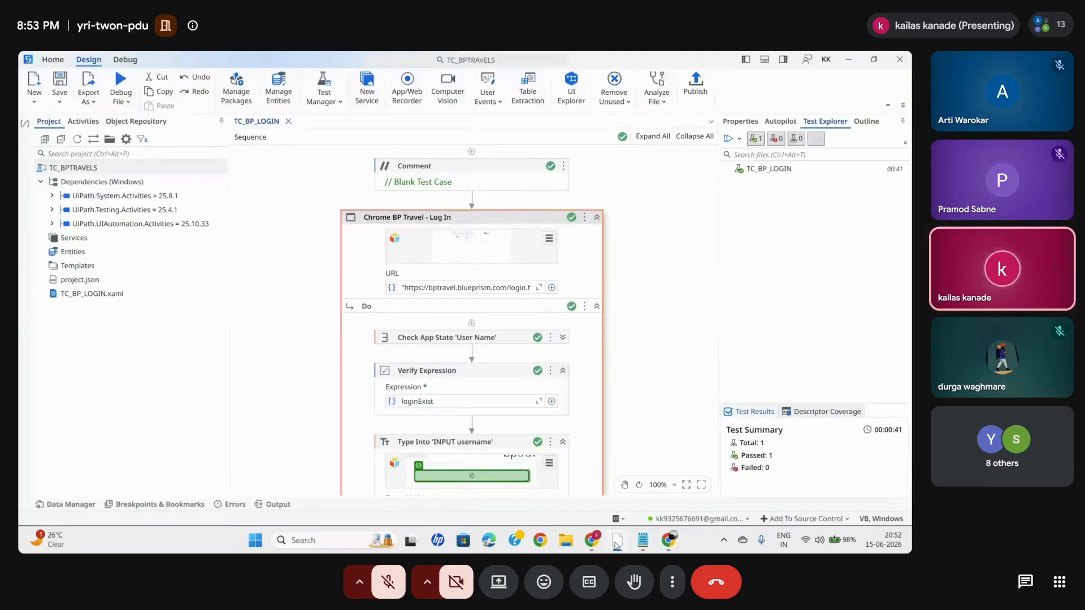
{"action": "mouse_move", "coordinate": [605, 546]}
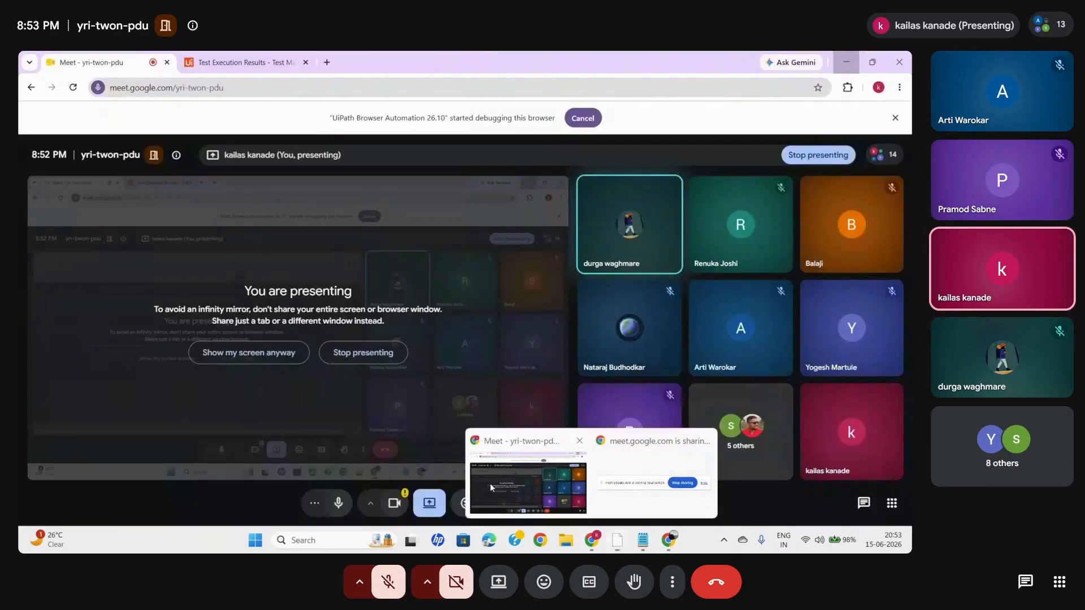
{"action": "left_click", "coordinate": [489, 483]}
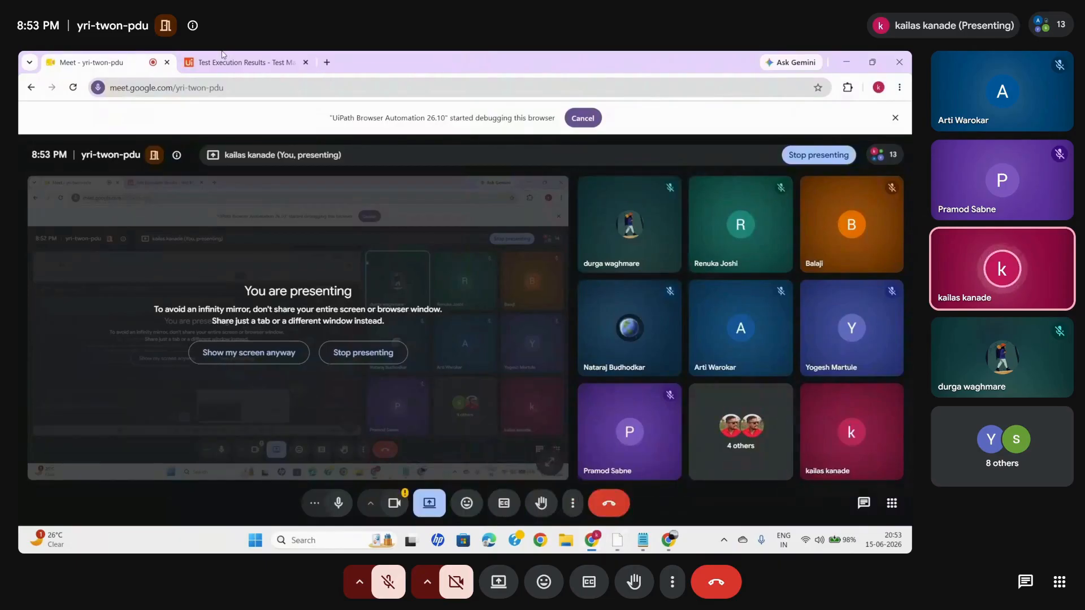
- Switch to Test Manager, view the BPT_LOGIN test case TCB:1, and return to the test case list
{"action": "left_click", "coordinate": [219, 59]}
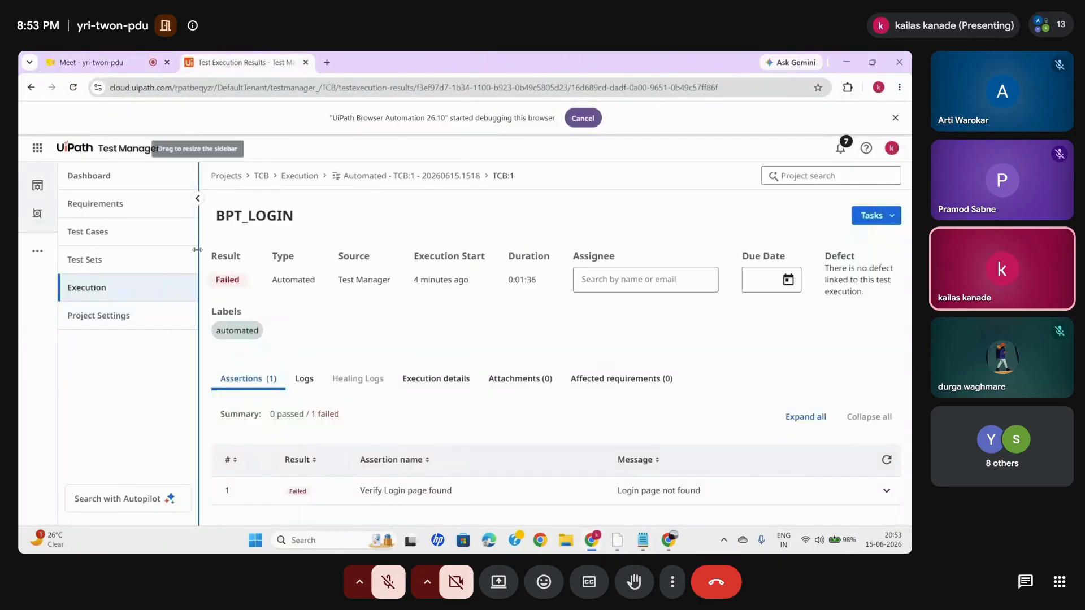
{"action": "left_click", "coordinate": [114, 229]}
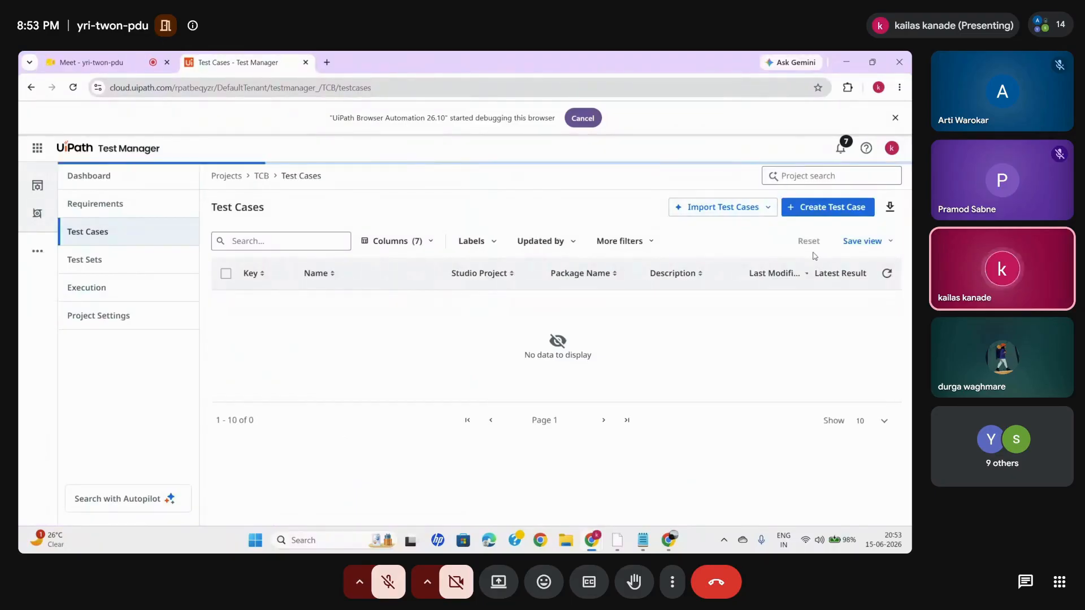
{"action": "left_click", "coordinate": [257, 304]}
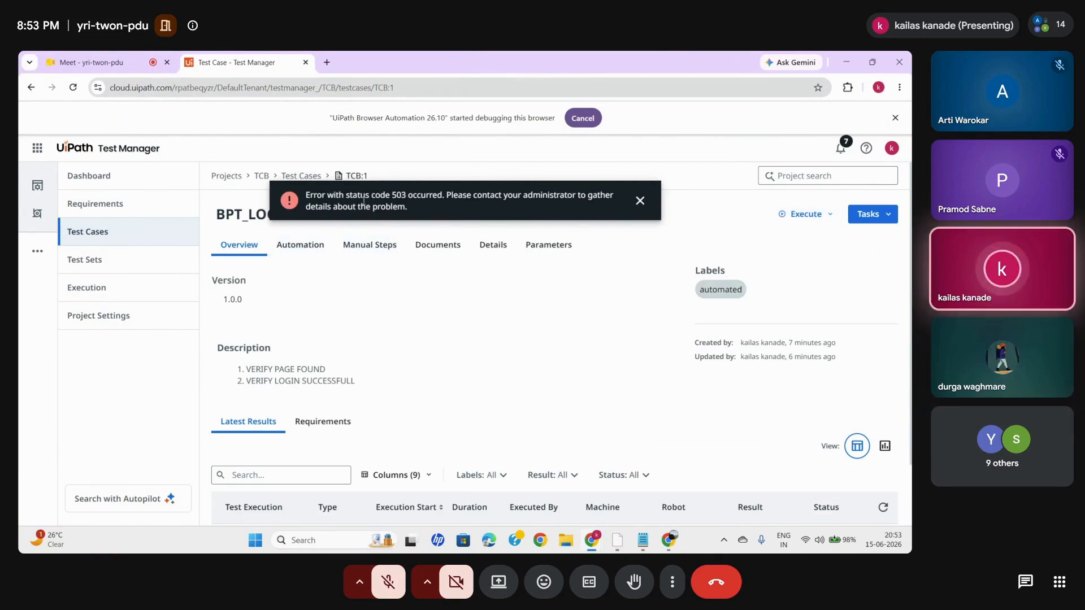
{"action": "left_click", "coordinate": [301, 175]}
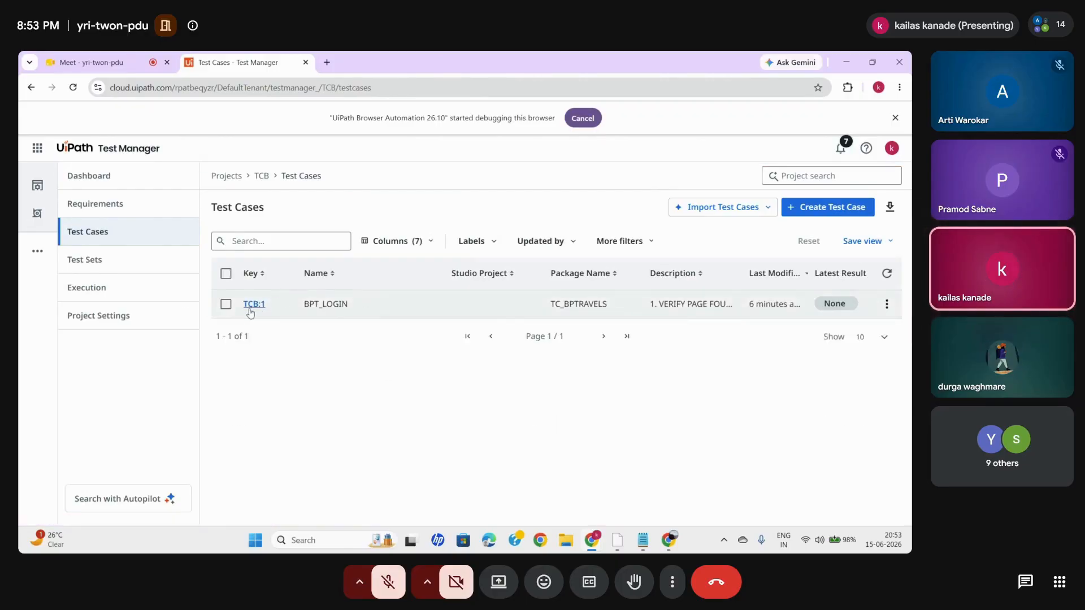
- Open the TCB:1 result of the automated BPT_LOGIN execution and examine its logs and assertions
{"action": "left_click", "coordinate": [90, 286]}
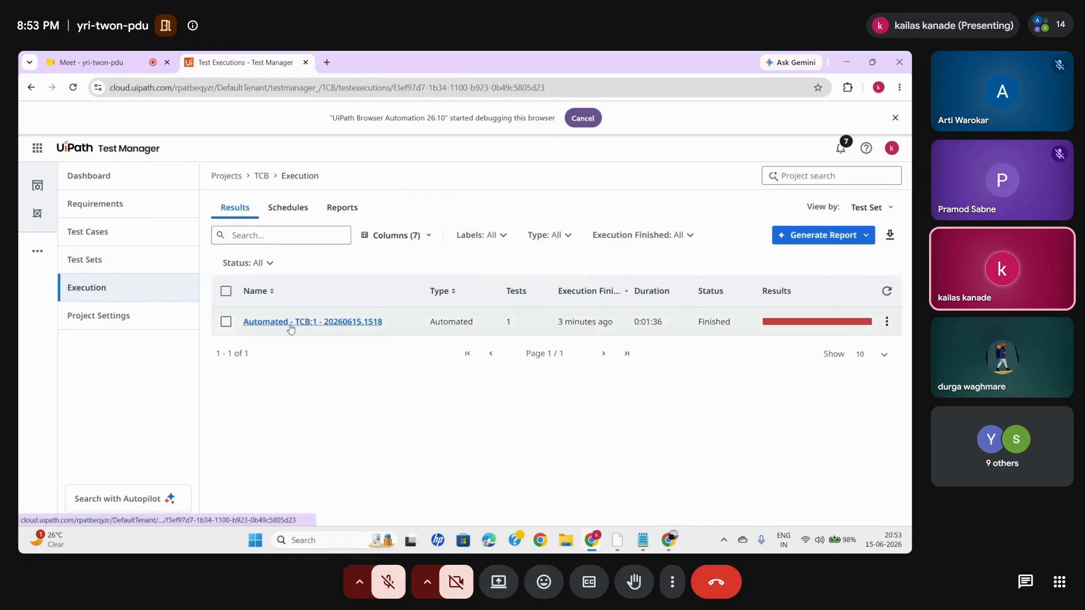
{"action": "left_click", "coordinate": [289, 322]}
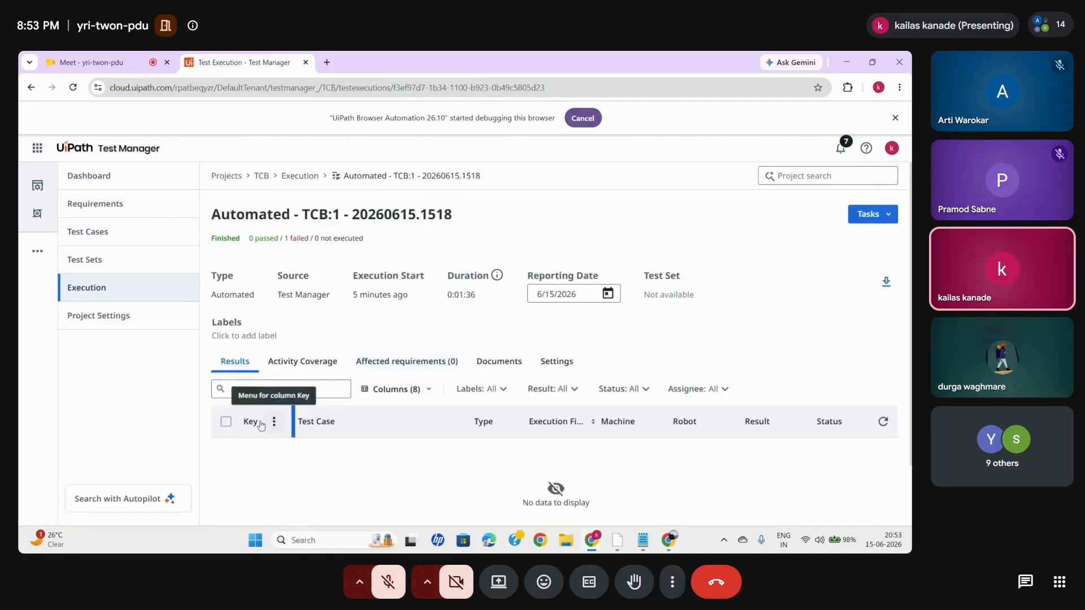
{"action": "scroll", "coordinate": [440, 423], "scroll_direction": "down", "scroll_amount": 2}
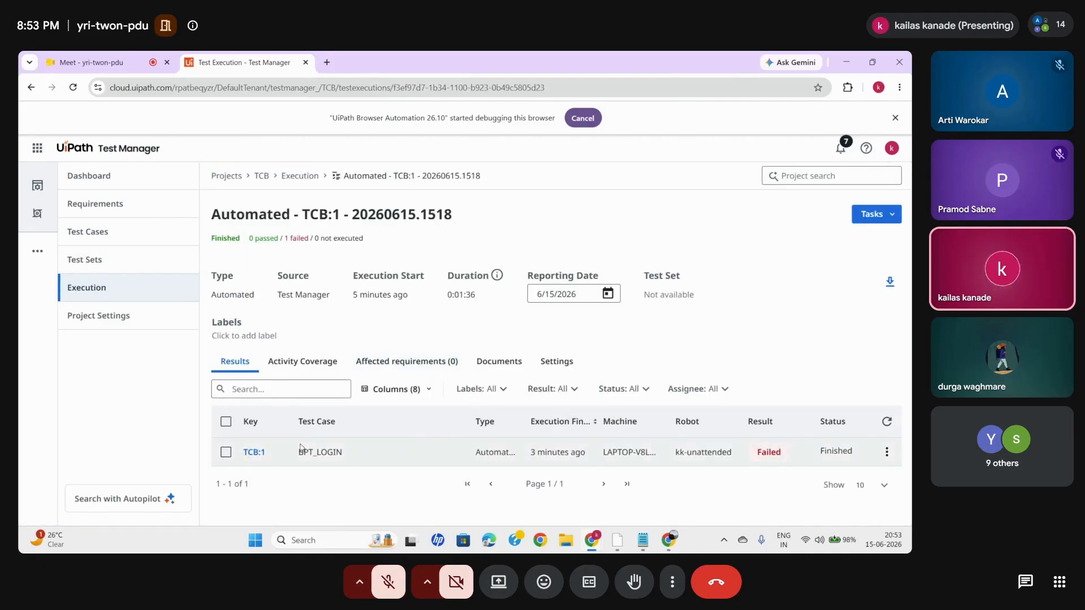
{"action": "left_click", "coordinate": [258, 455]}
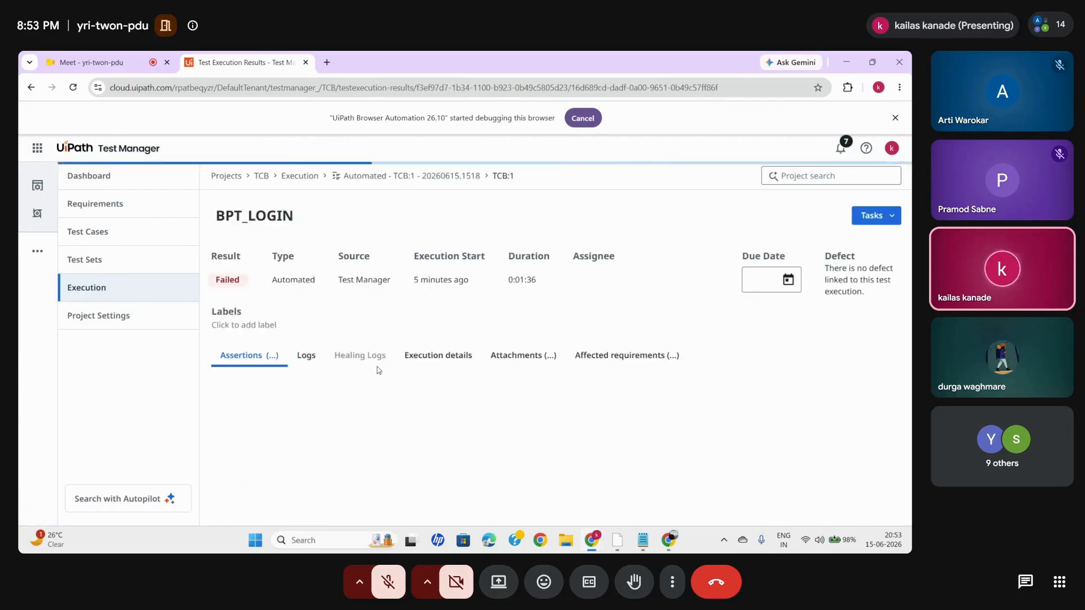
{"action": "left_click", "coordinate": [306, 384]}
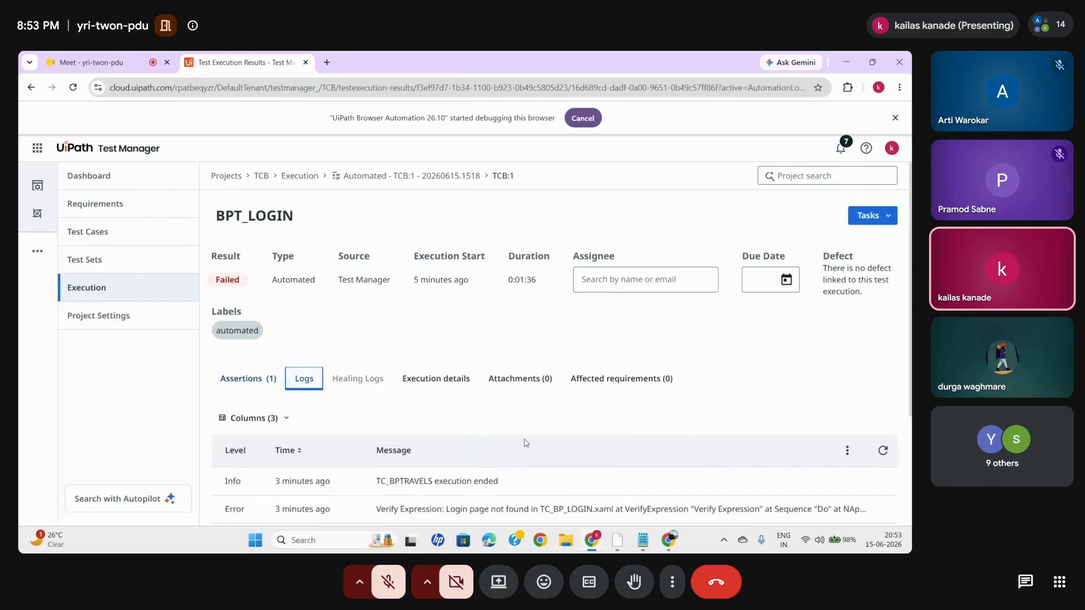
{"action": "scroll", "coordinate": [415, 366], "scroll_direction": "down", "scroll_amount": 3}
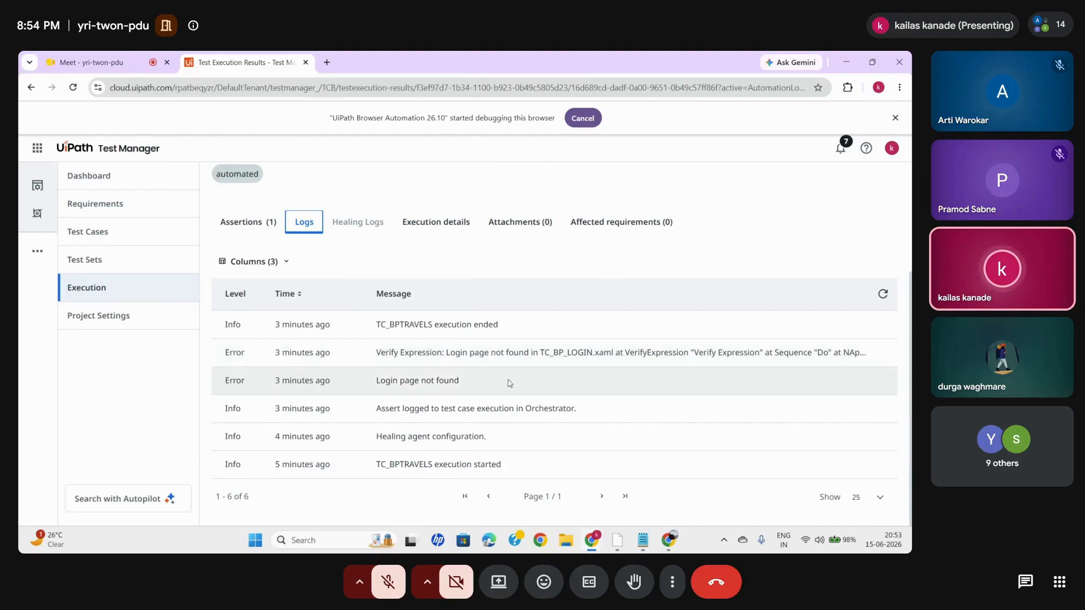
{"action": "scroll", "coordinate": [470, 388], "scroll_direction": "up", "scroll_amount": 3}
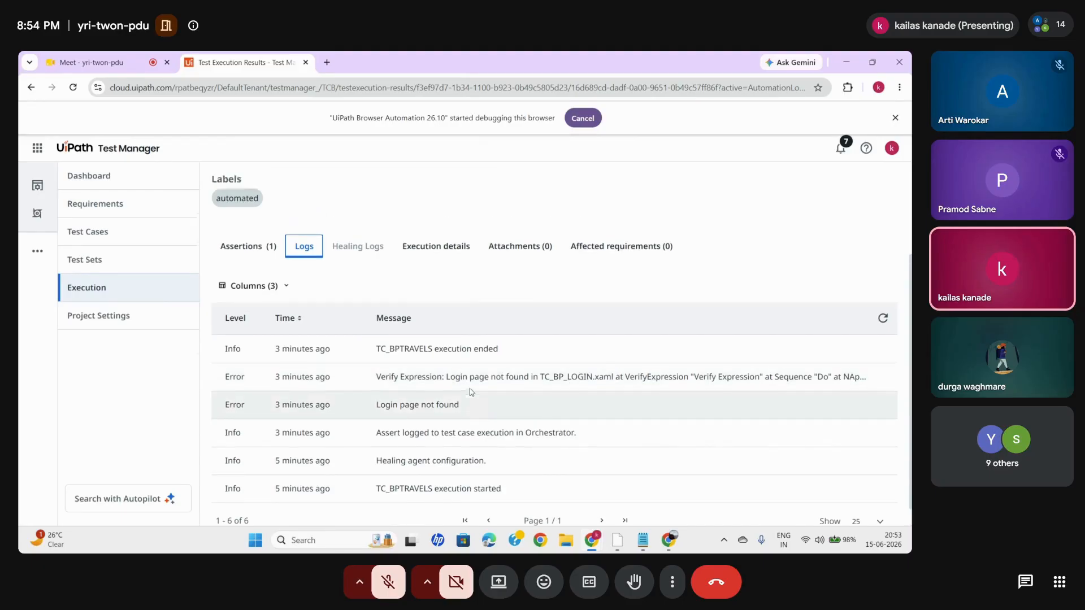
{"action": "left_click", "coordinate": [249, 384]}
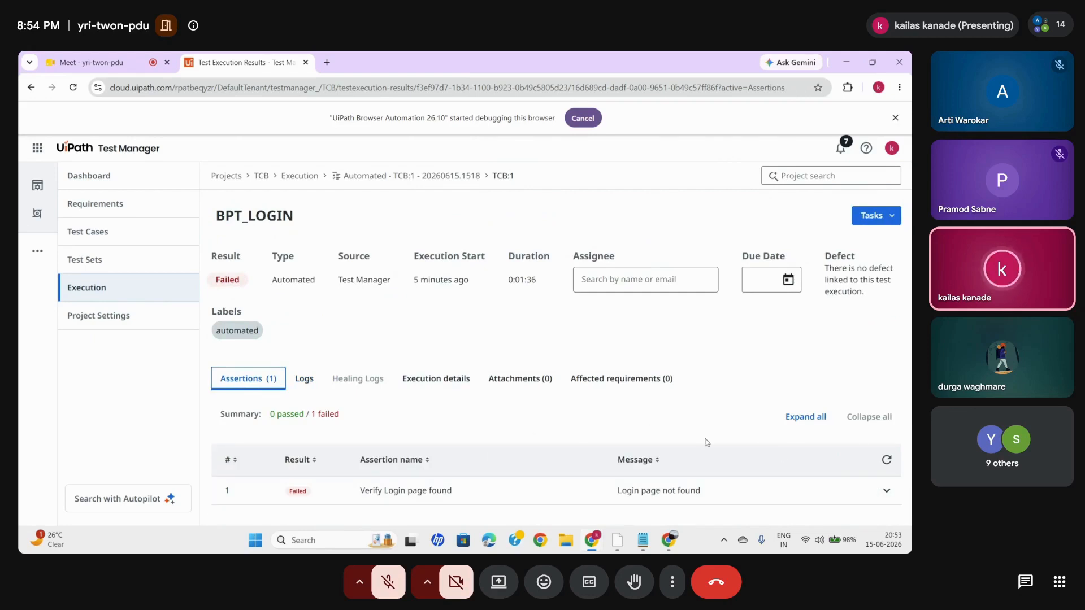
- Open the BPT_LOGIN test case TCB:1 and start configuring an automated execution
{"action": "left_click", "coordinate": [92, 232]}
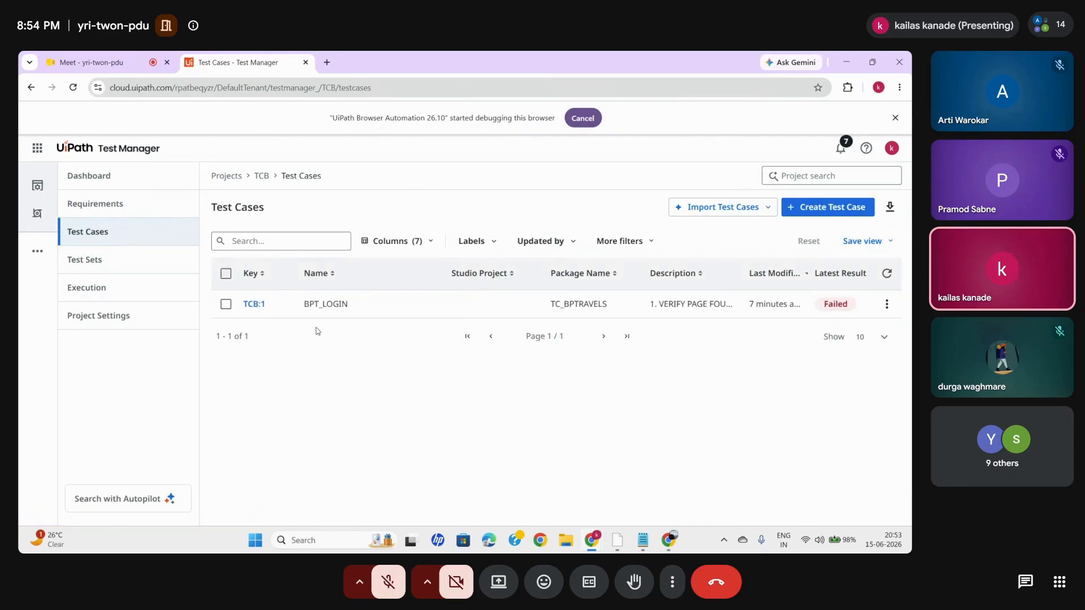
{"action": "left_click", "coordinate": [254, 304]}
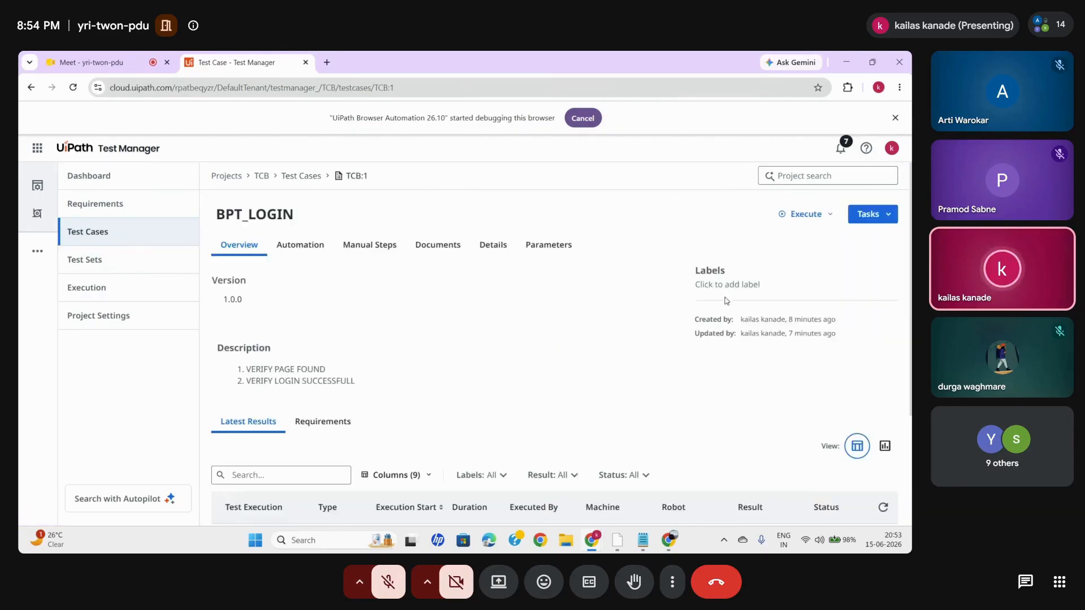
{"action": "left_click", "coordinate": [810, 217]}
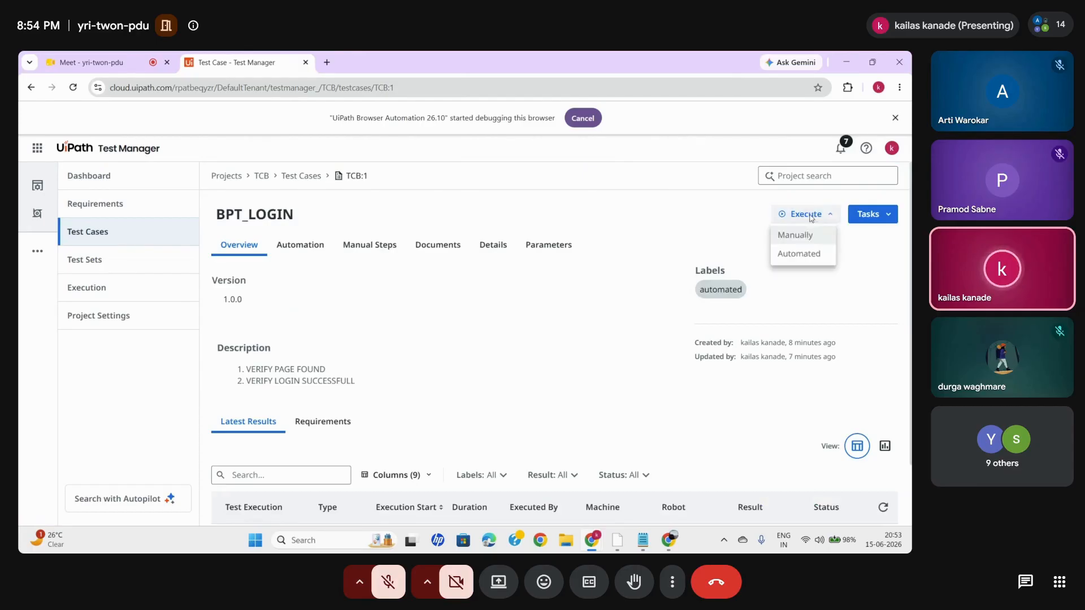
{"action": "left_click", "coordinate": [798, 252]}
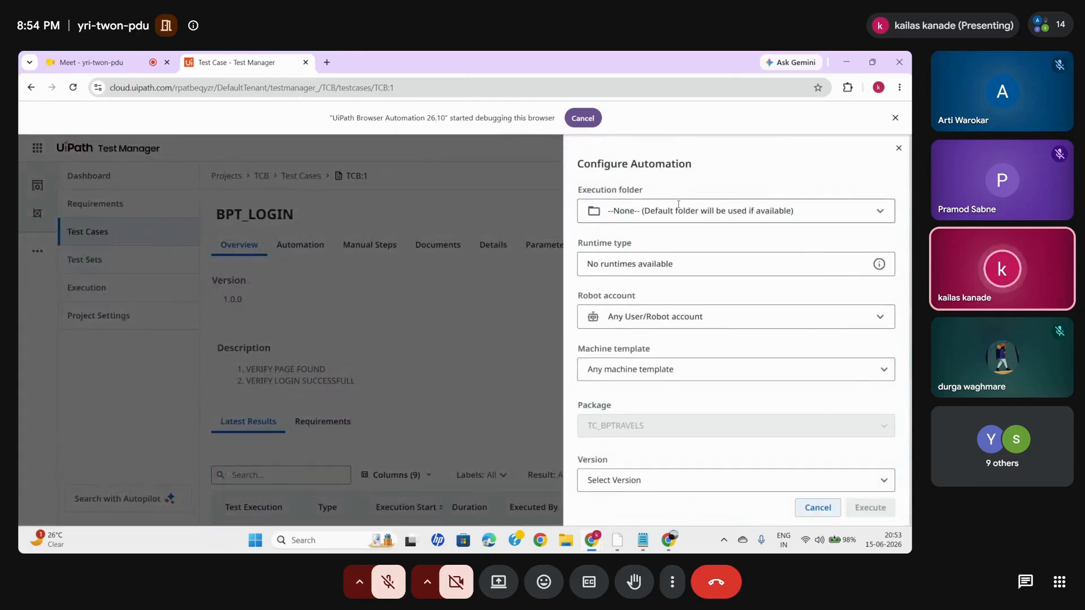
- Set the execution folder to Shared, the runtime type to Testing and the robot account to kk-unattended
{"action": "left_click", "coordinate": [693, 210]}
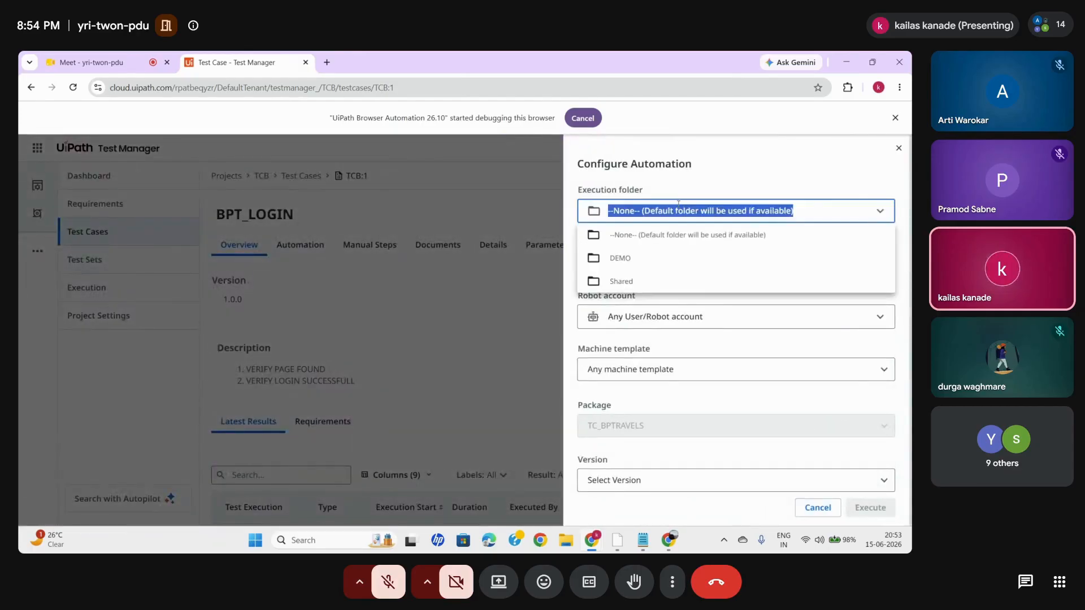
{"action": "left_click", "coordinate": [622, 280]}
{"action": "left_click", "coordinate": [724, 264]}
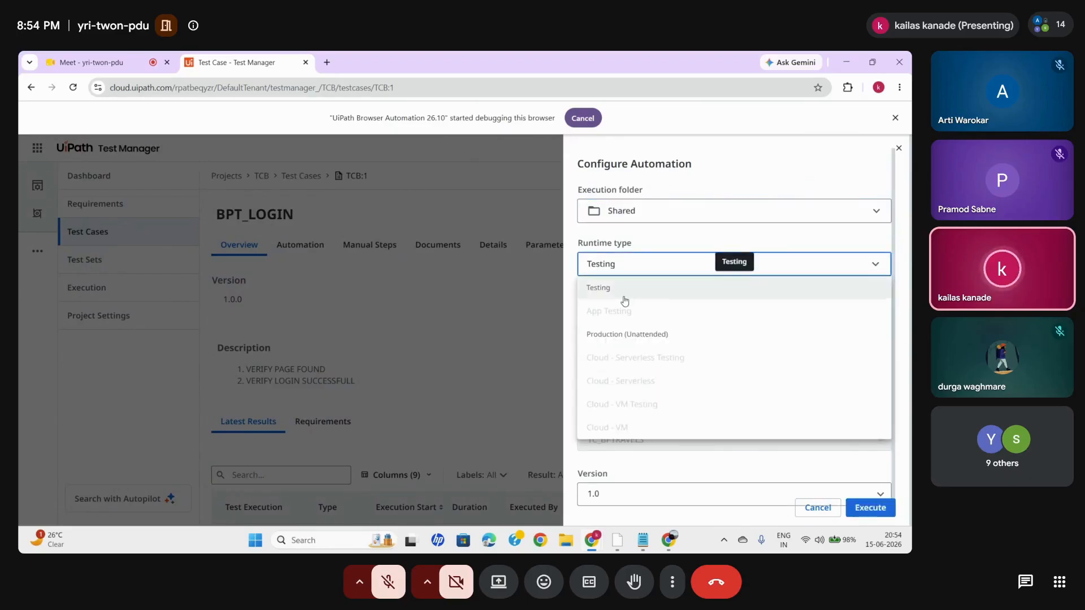
{"action": "left_click", "coordinate": [624, 299]}
{"action": "left_click", "coordinate": [676, 339]}
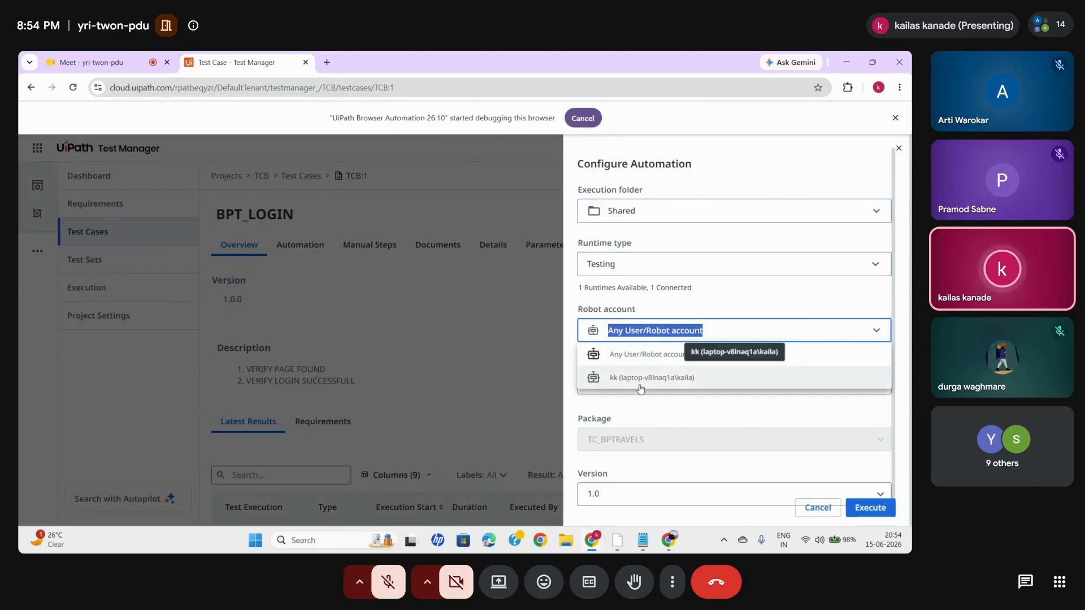
{"action": "left_click", "coordinate": [656, 384]}
- Choose the DEMO_1 machine template and the host machine LAPTOP-V8LNAQ1A, and execute the test case
{"action": "left_click", "coordinate": [658, 383]}
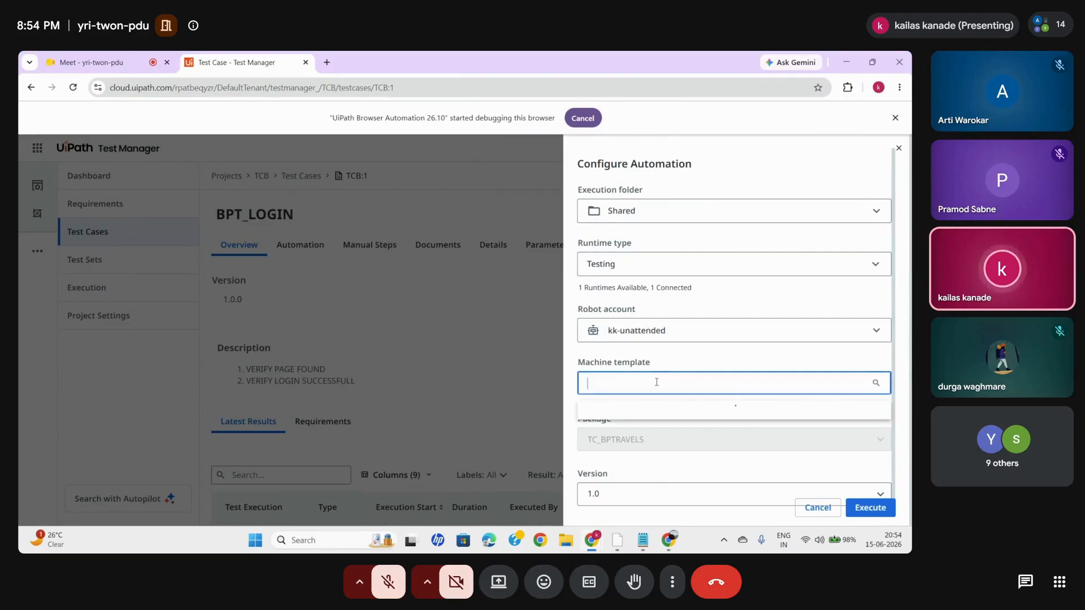
{"action": "left_click", "coordinate": [632, 446]}
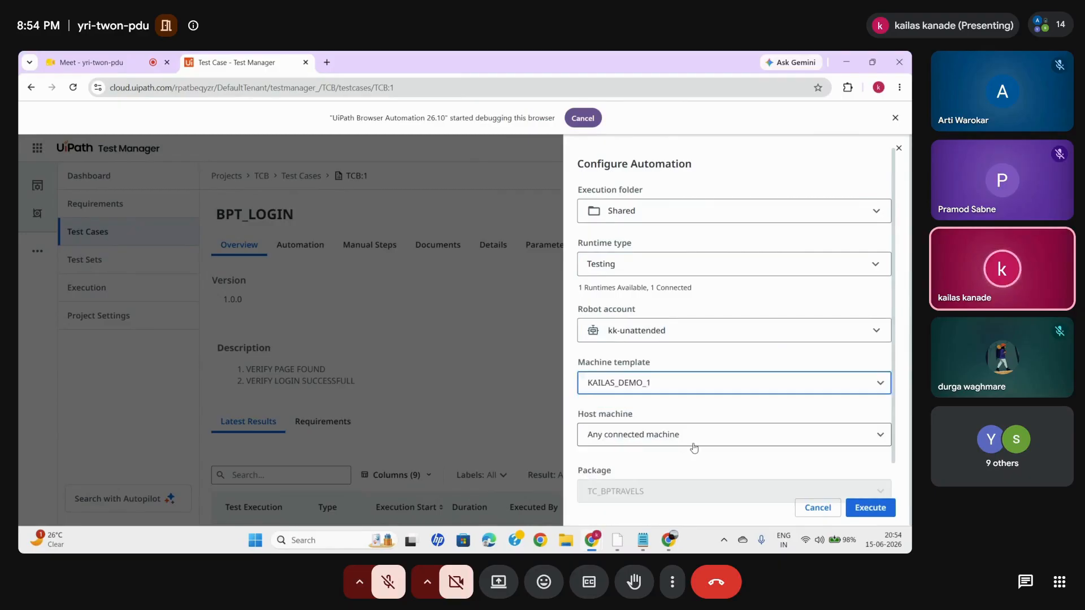
{"action": "scroll", "coordinate": [695, 446], "scroll_direction": "down", "scroll_amount": 1}
{"action": "left_click", "coordinate": [731, 376]}
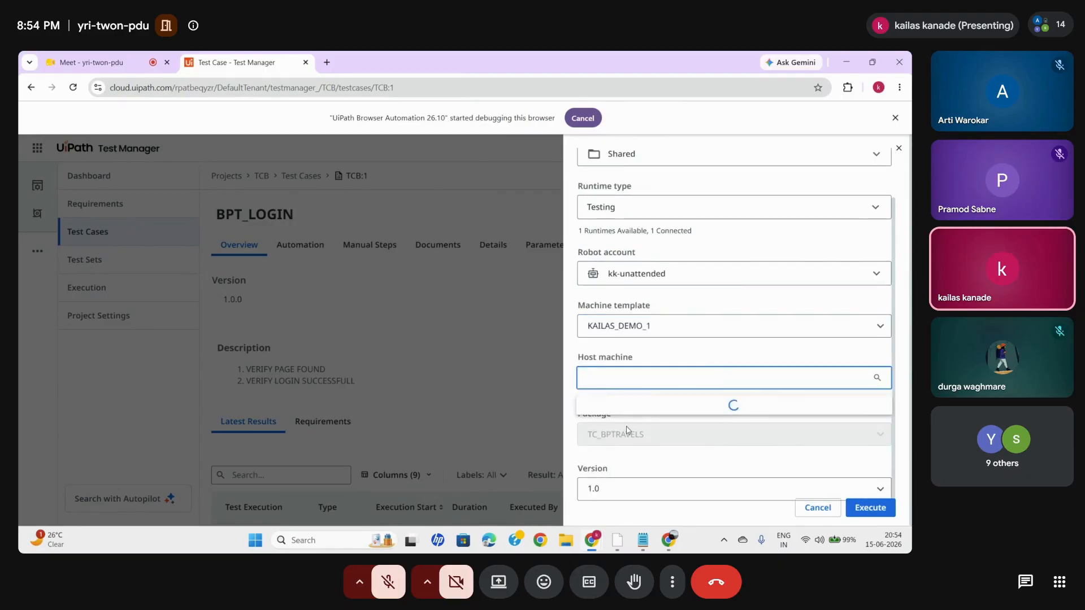
{"action": "left_click", "coordinate": [679, 425]}
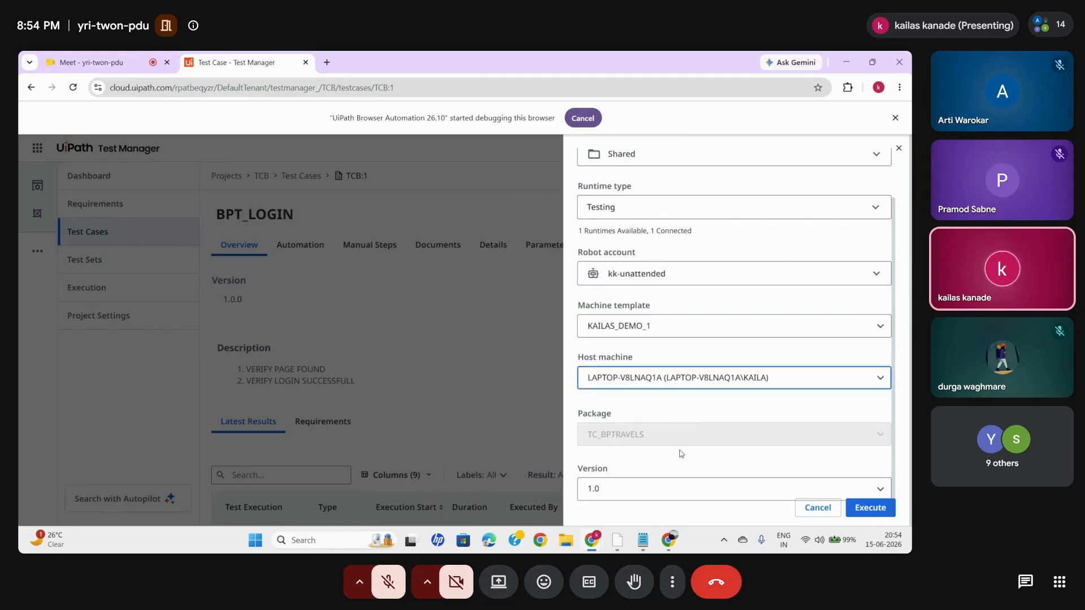
{"action": "left_click", "coordinate": [865, 507]}
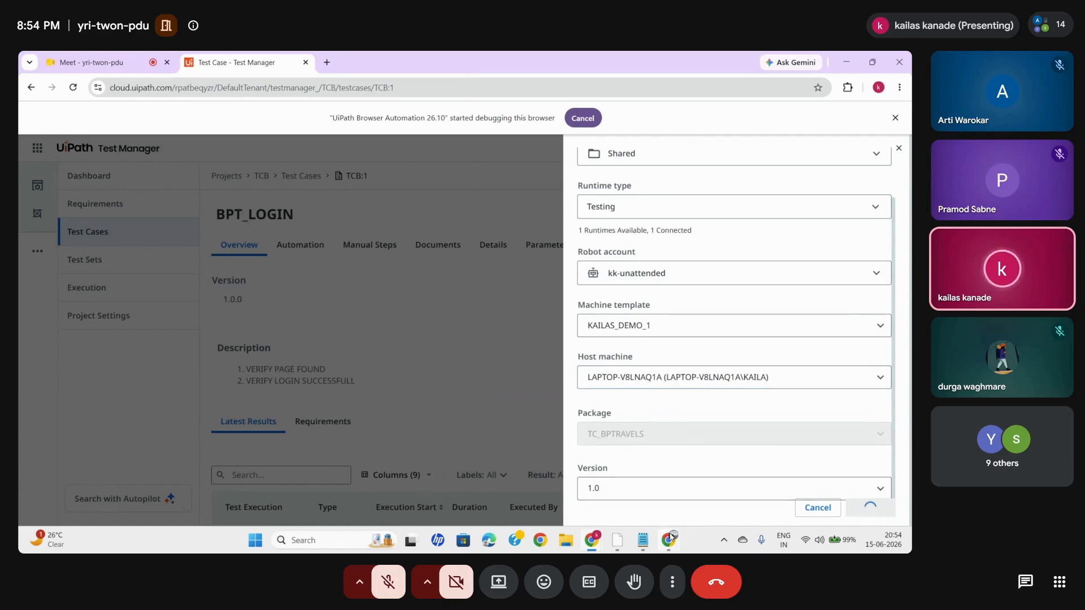
- Close one of the two blank browser windows and bring the remaining one to the front for the run
{"action": "mouse_move", "coordinate": [671, 538]}
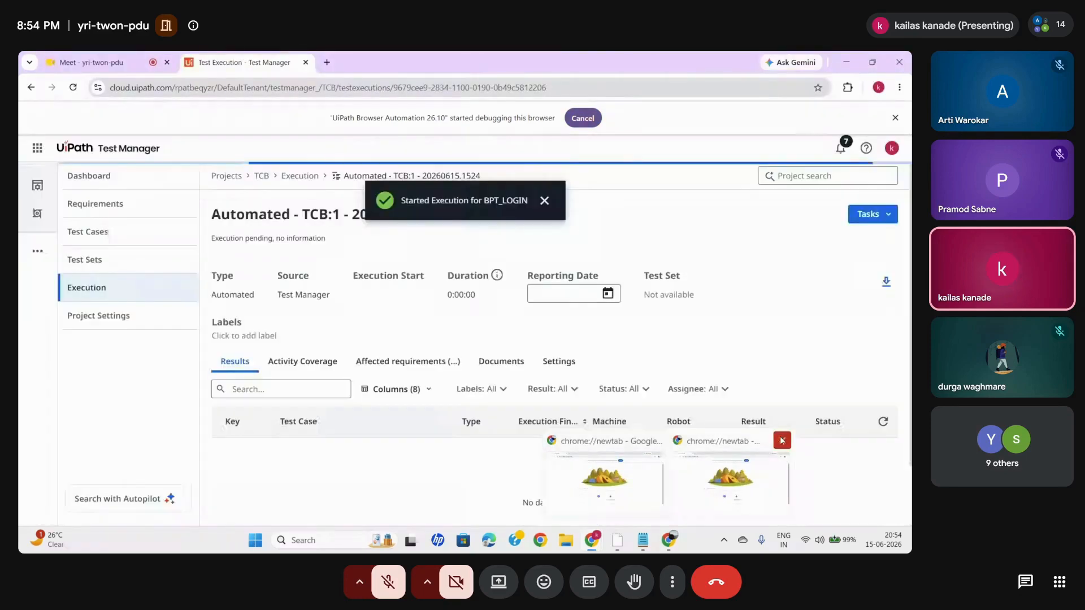
{"action": "left_click", "coordinate": [782, 440]}
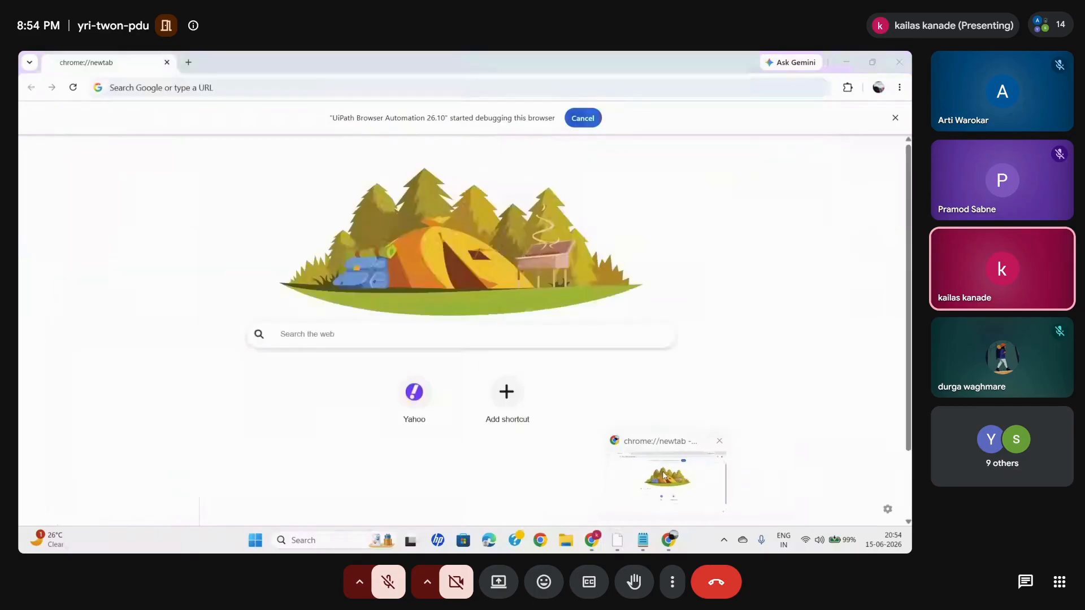
{"action": "left_click", "coordinate": [664, 476]}
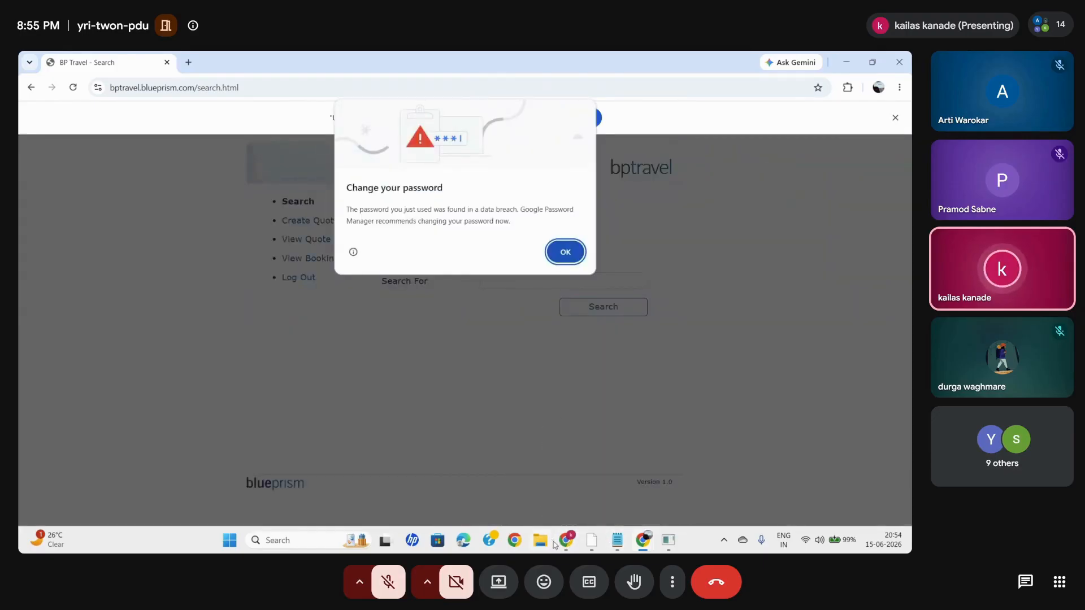
- Return to Test Manager, refresh the new execution's results, and open the TCB:1 result with its assertions
{"action": "mouse_move", "coordinate": [566, 549]}
{"action": "left_click", "coordinate": [500, 486]}
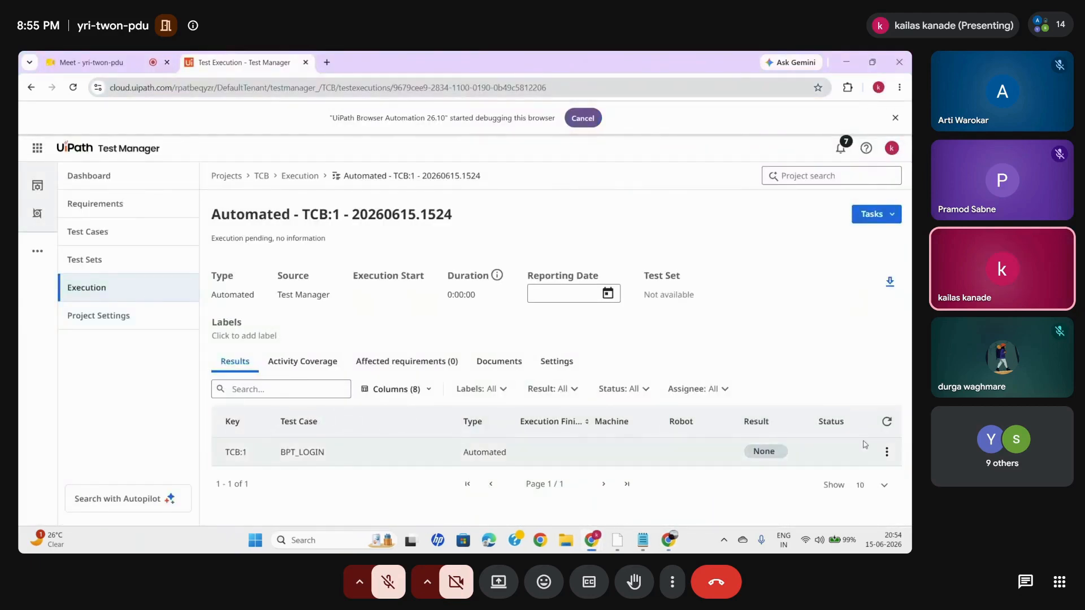
{"action": "left_click", "coordinate": [891, 426]}
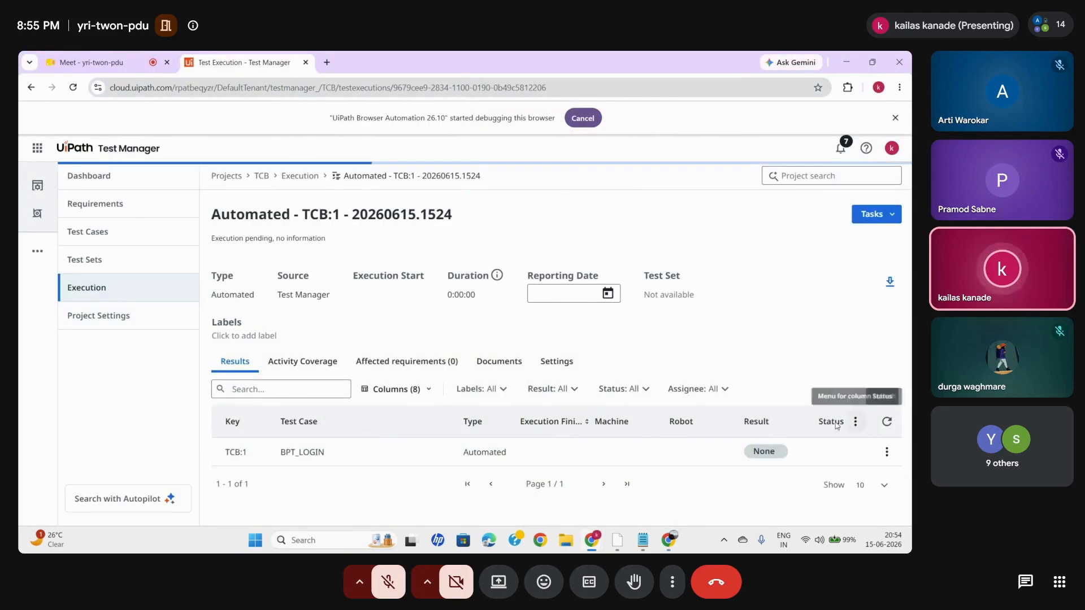
{"action": "left_click", "coordinate": [891, 426]}
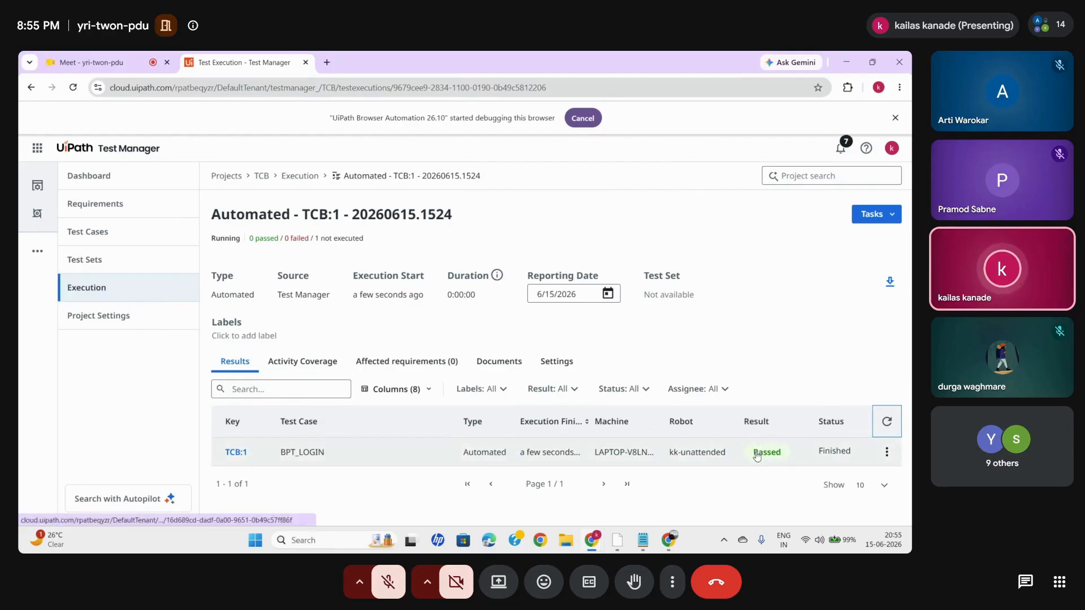
{"action": "left_click", "coordinate": [235, 452]}
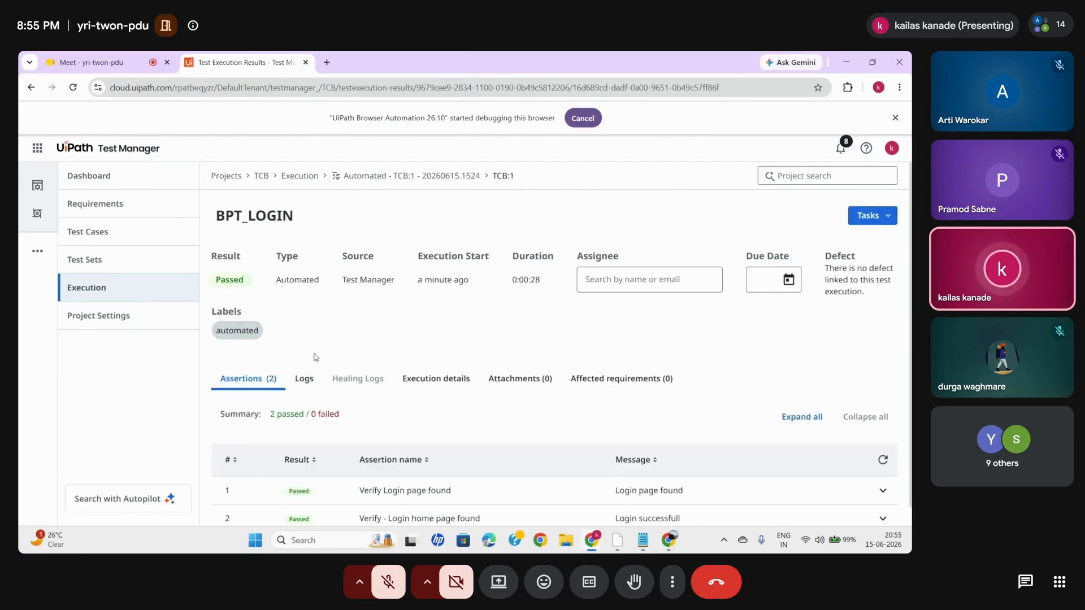
{"action": "scroll", "coordinate": [492, 412], "scroll_direction": "down", "scroll_amount": 1}
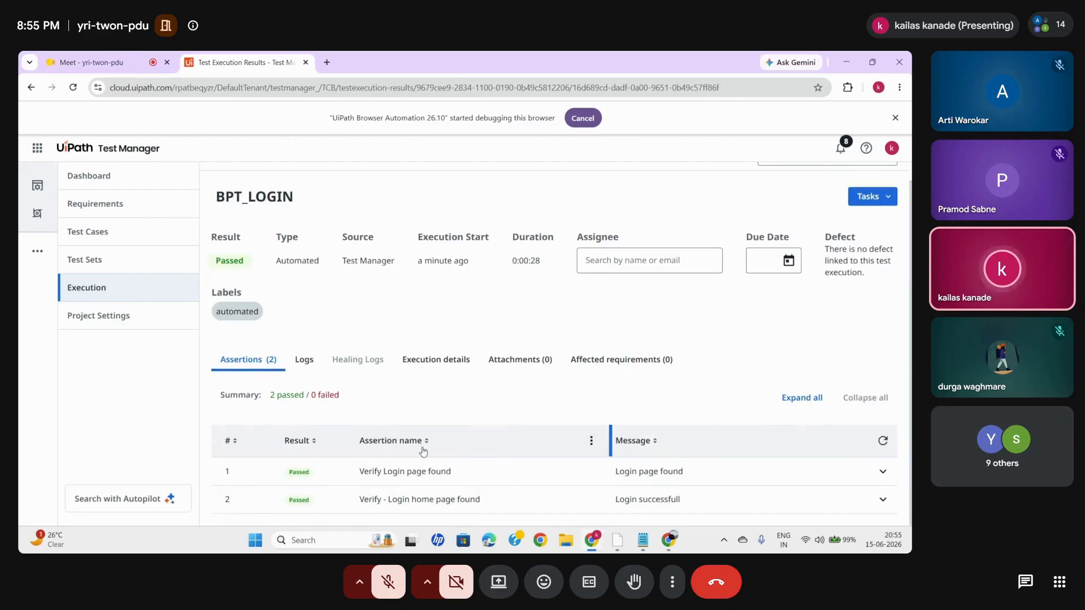
- Expand the "Verify Login page found" assertion, examine its screenshot, and collapse it again
{"action": "triple_click", "coordinate": [397, 472]}
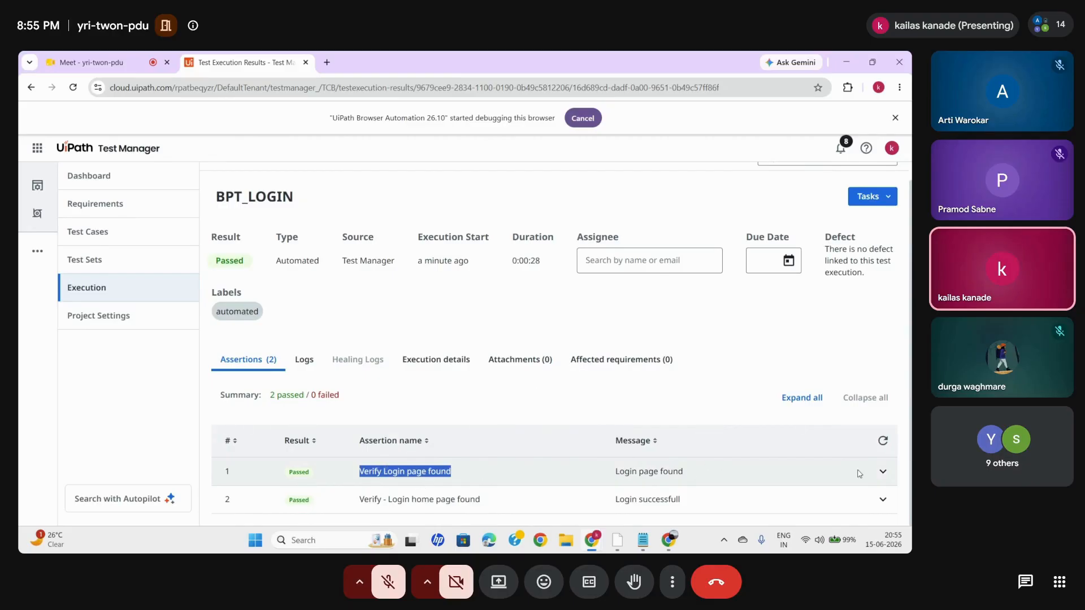
{"action": "left_click", "coordinate": [883, 472]}
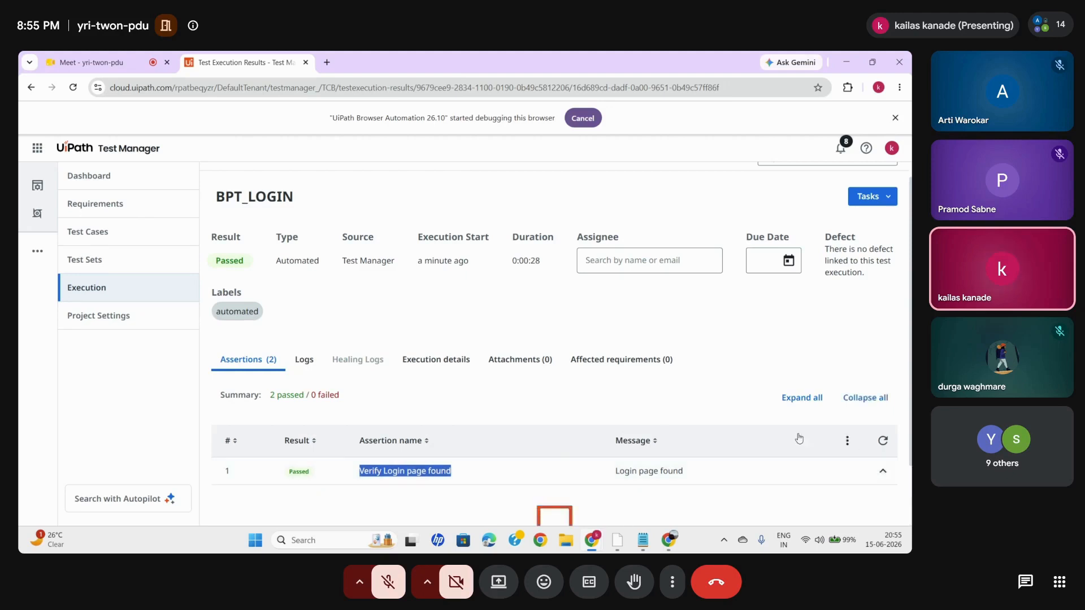
{"action": "scroll", "coordinate": [799, 437], "scroll_direction": "down", "scroll_amount": 1}
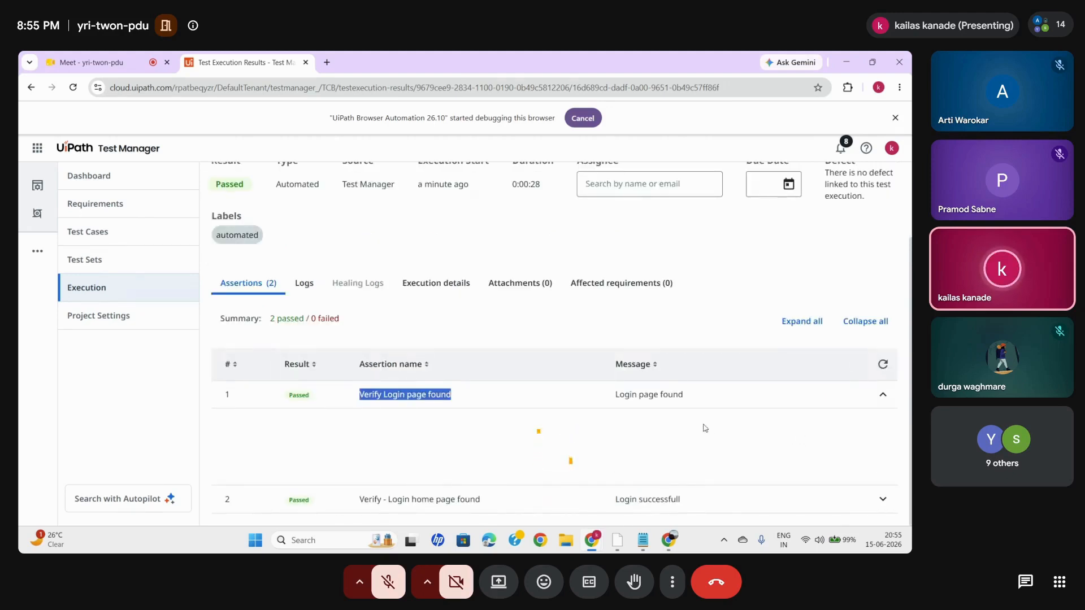
{"action": "scroll", "coordinate": [610, 422], "scroll_direction": "down", "scroll_amount": 4}
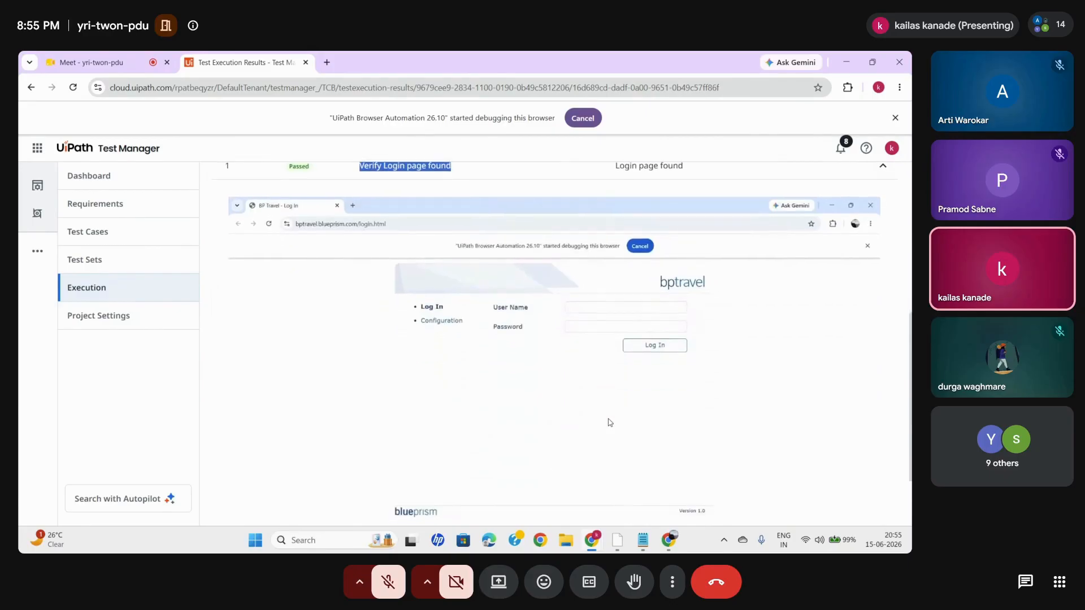
{"action": "scroll", "coordinate": [677, 322], "scroll_direction": "up", "scroll_amount": 2}
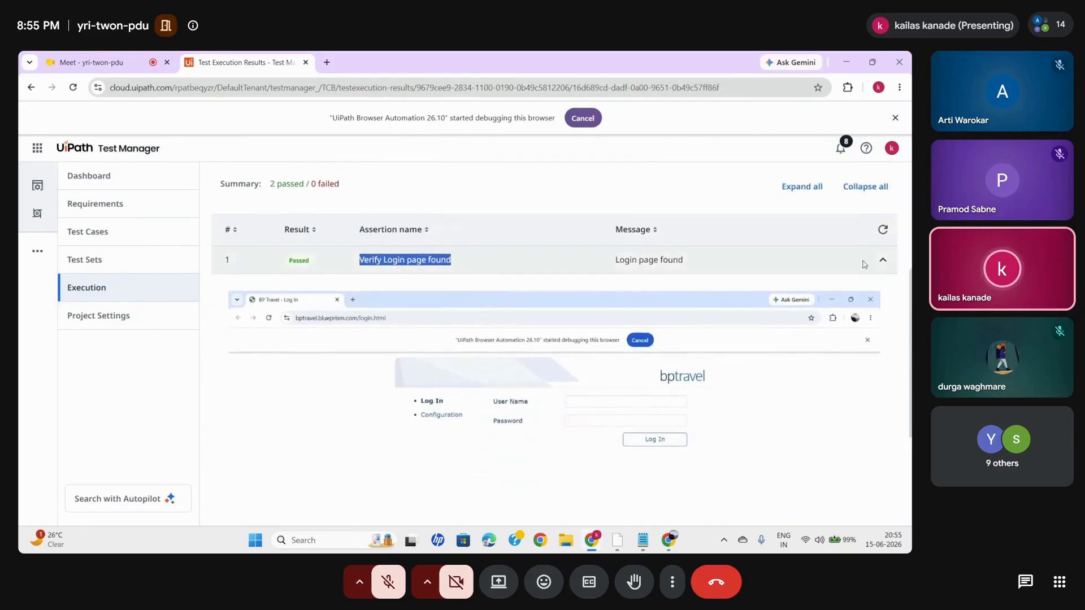
{"action": "left_click", "coordinate": [883, 264]}
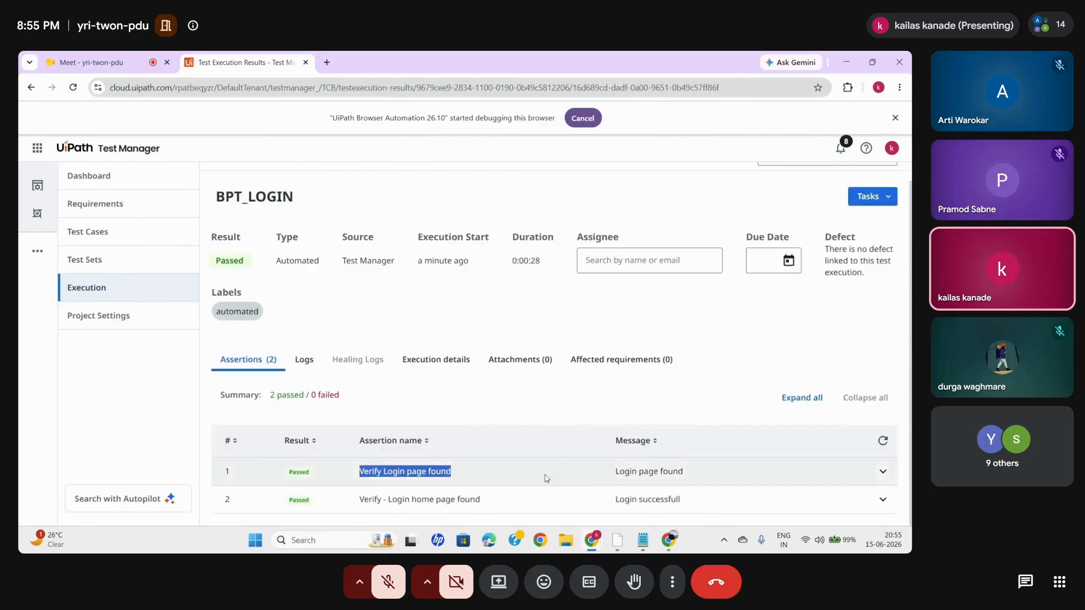
- Expand the "Verify - Login home page found" assertion, examine its screenshot, and collapse it again
{"action": "left_click", "coordinate": [883, 499]}
{"action": "scroll", "coordinate": [684, 467], "scroll_direction": "down", "scroll_amount": 1}
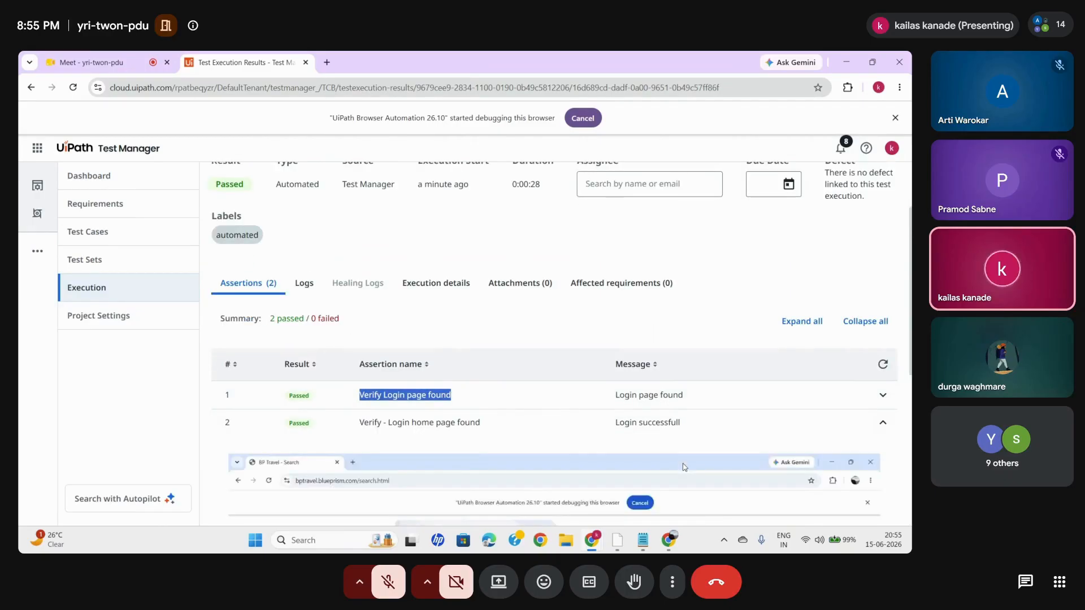
{"action": "scroll", "coordinate": [684, 467], "scroll_direction": "down", "scroll_amount": 4}
{"action": "scroll", "coordinate": [684, 467], "scroll_direction": "down", "scroll_amount": 1}
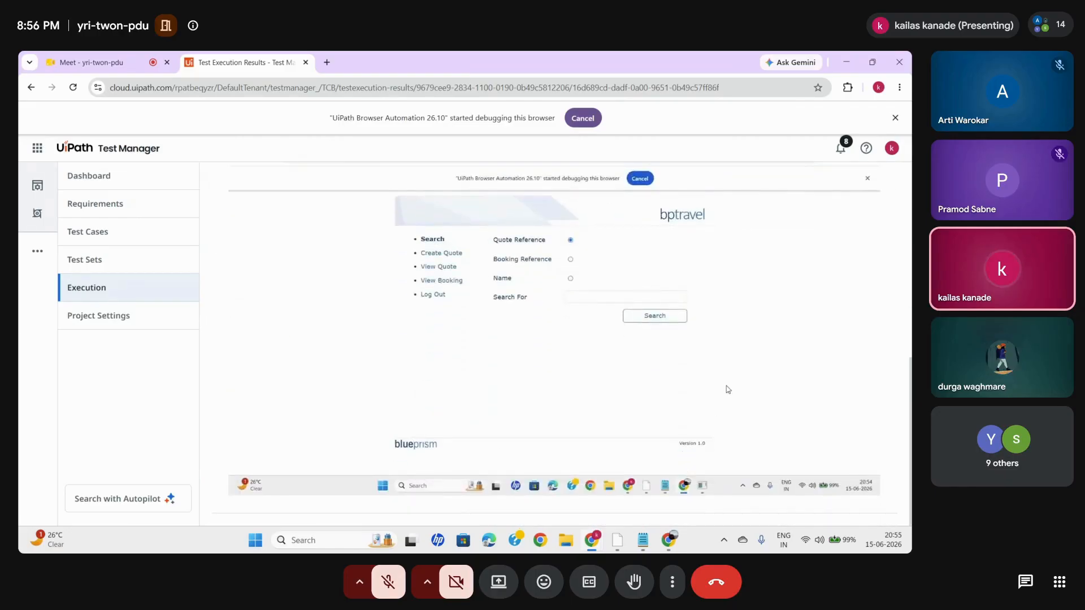
{"action": "scroll", "coordinate": [548, 339], "scroll_direction": "up", "scroll_amount": 1}
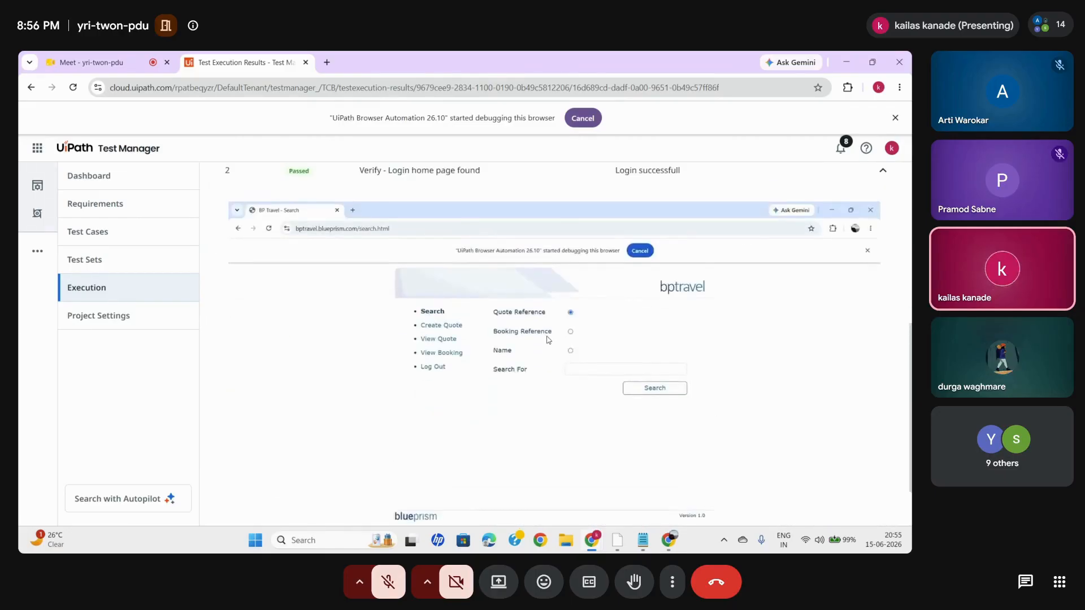
{"action": "scroll", "coordinate": [697, 326], "scroll_direction": "up", "scroll_amount": 1}
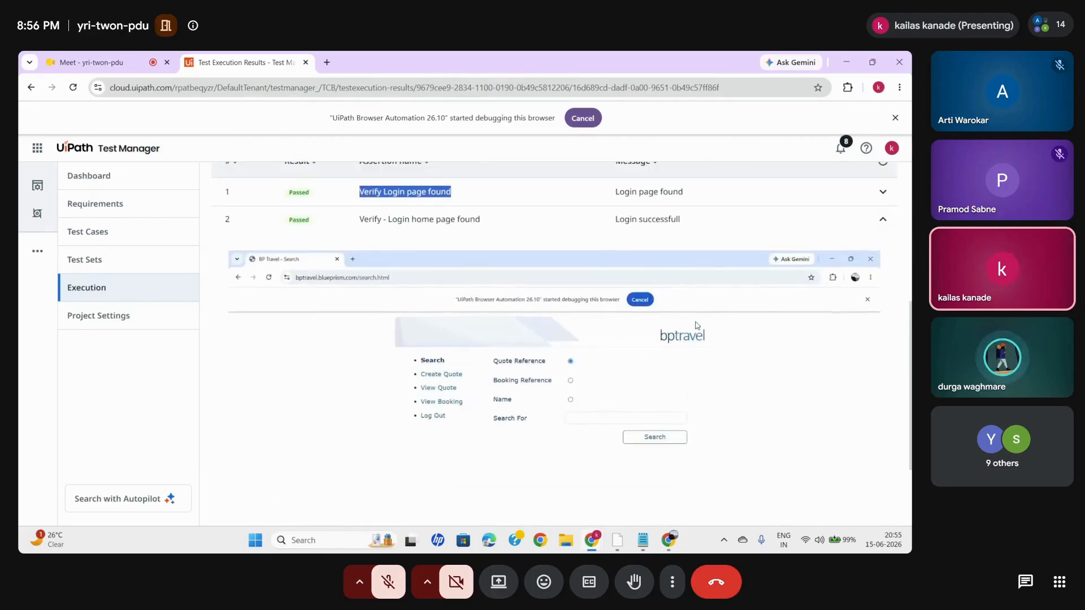
{"action": "left_click", "coordinate": [883, 220]}
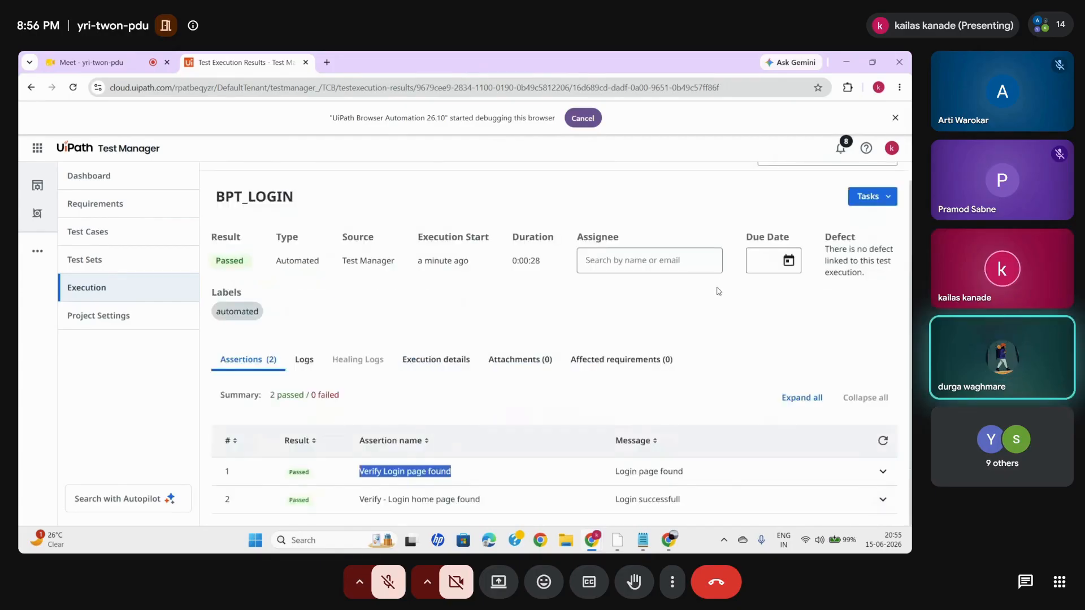
{"action": "scroll", "coordinate": [653, 198], "scroll_direction": "up", "scroll_amount": 1}
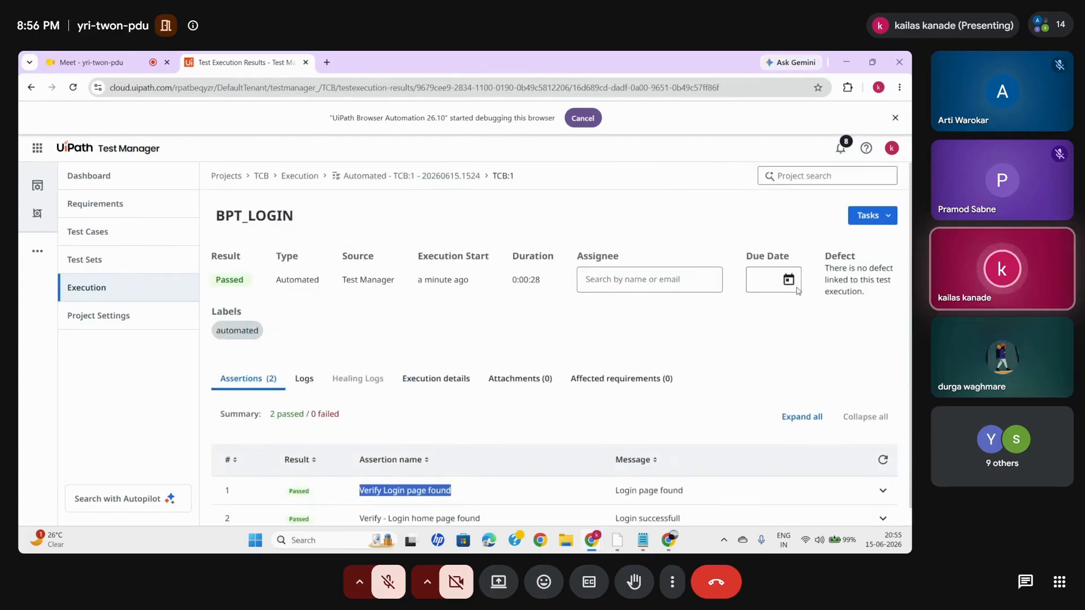
- View the BP Travel search window left by the automated run and switch back to the Test Manager result
{"action": "mouse_move", "coordinate": [668, 539]}
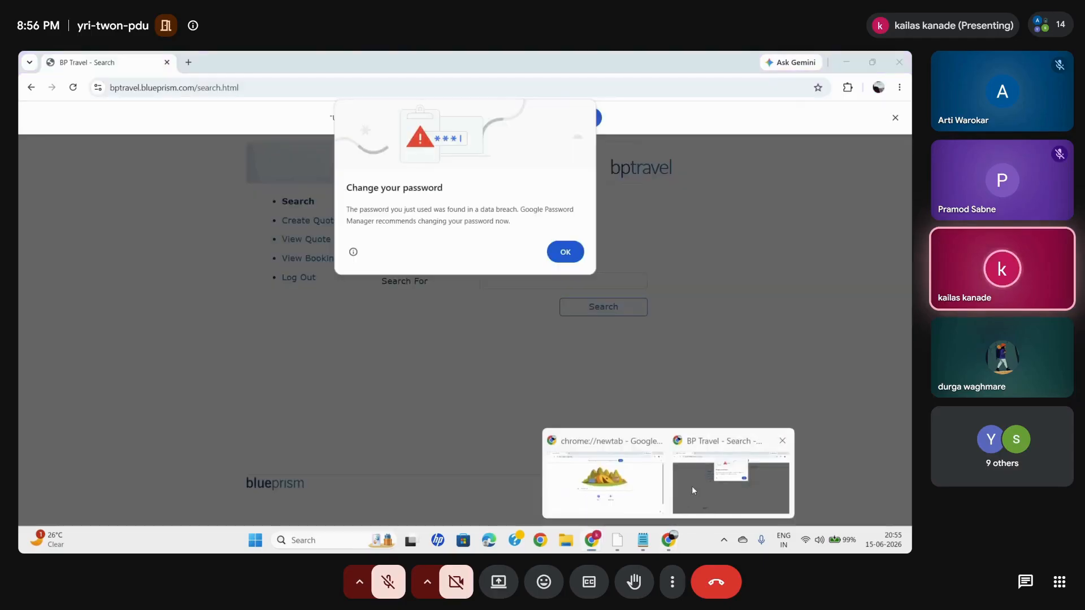
{"action": "left_click", "coordinate": [691, 487]}
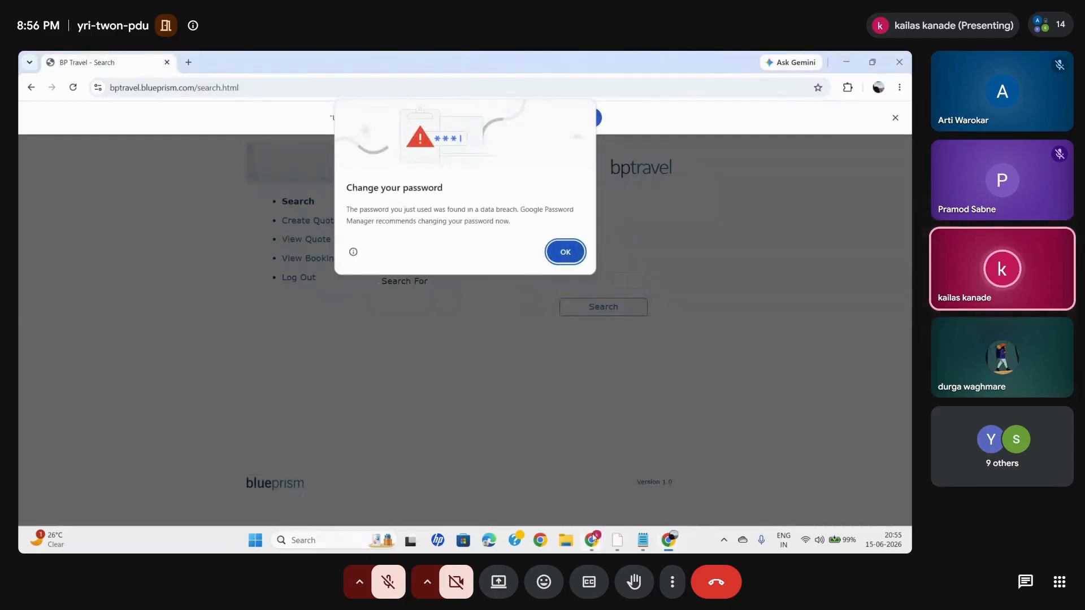
{"action": "mouse_move", "coordinate": [593, 540]}
{"action": "left_click", "coordinate": [546, 489]}
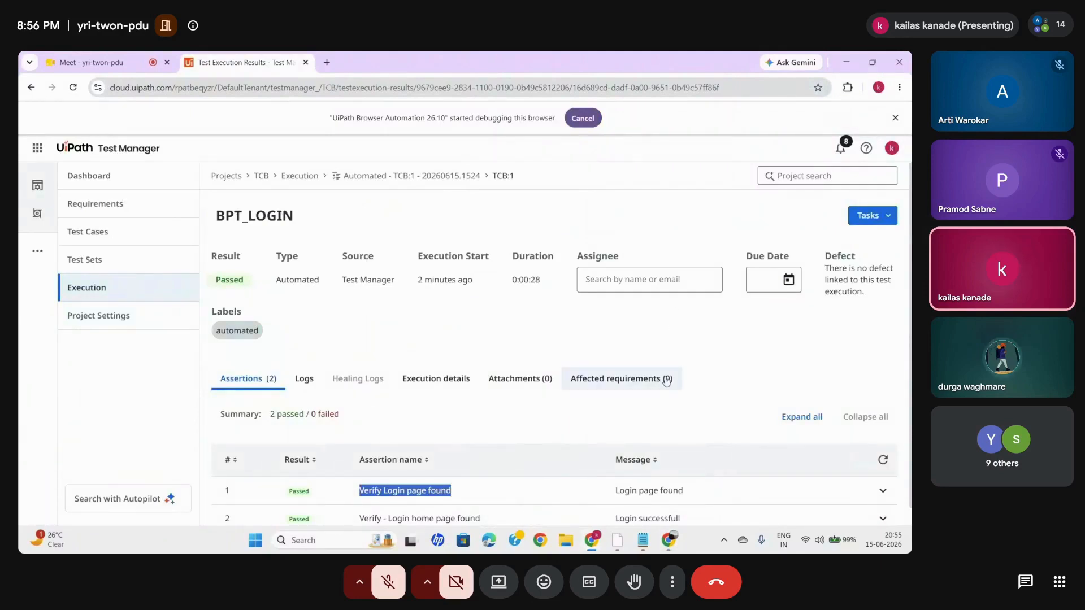
- Review the BPT_LOGIN result's assertions, expanding and collapsing "Verify Login page found", and open the project's Test Sets list
{"action": "scroll", "coordinate": [612, 438], "scroll_direction": "down", "scroll_amount": 1}
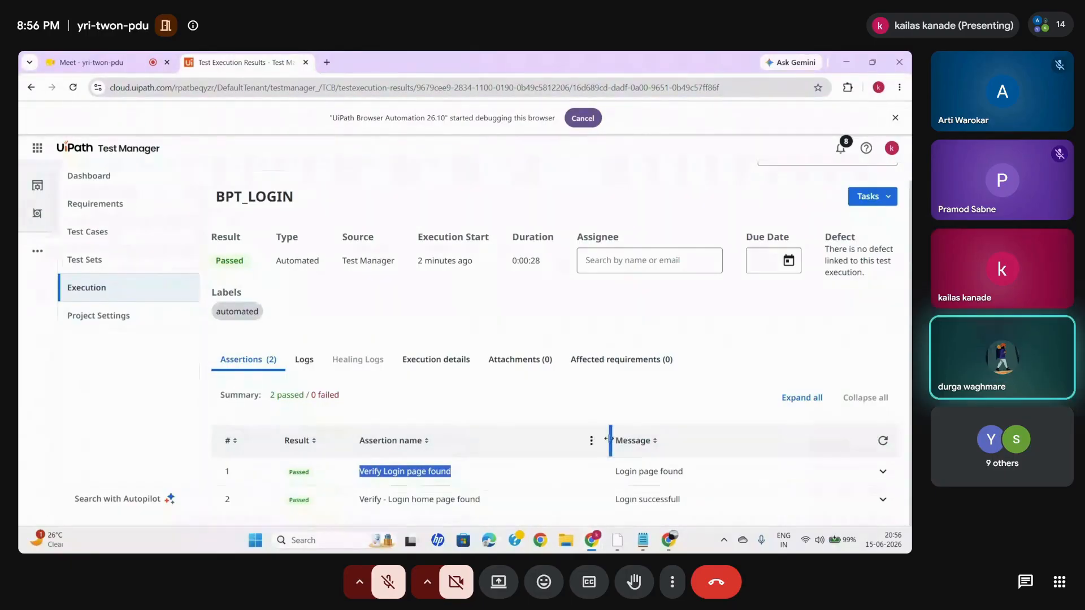
{"action": "left_click_drag", "start_coordinate": [606, 440], "coordinate": [584, 439]}
{"action": "left_click", "coordinate": [639, 395]}
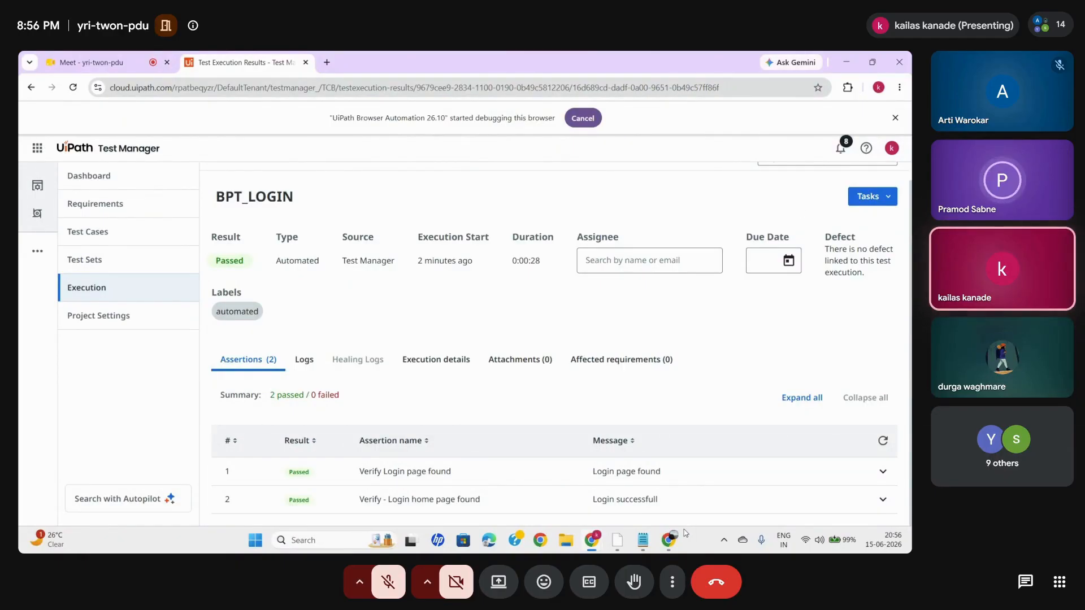
{"action": "left_click", "coordinate": [518, 317]}
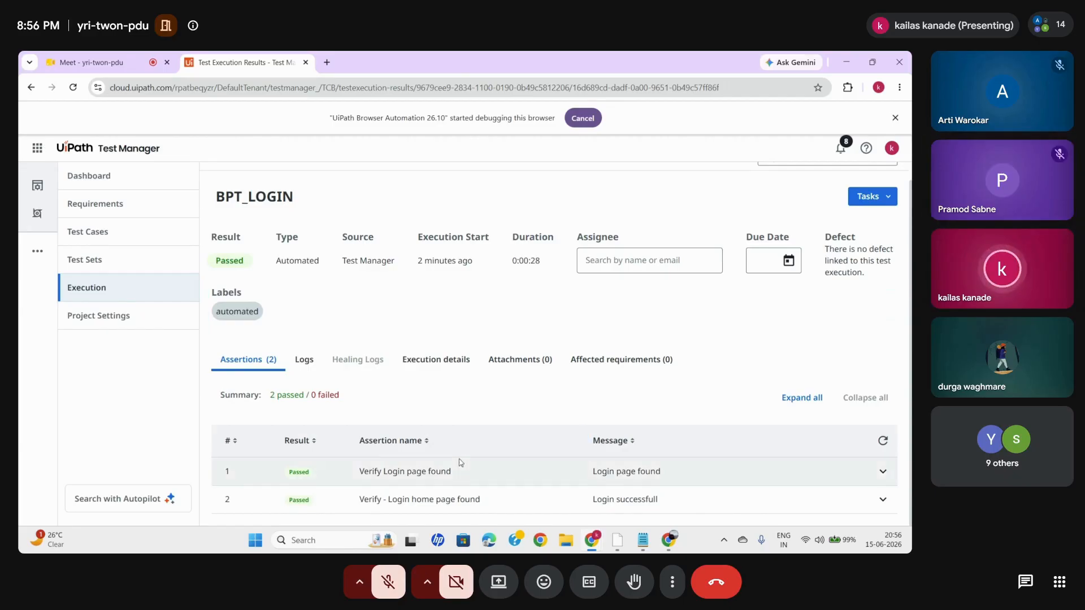
{"action": "left_click", "coordinate": [882, 471]}
{"action": "left_click", "coordinate": [881, 471]}
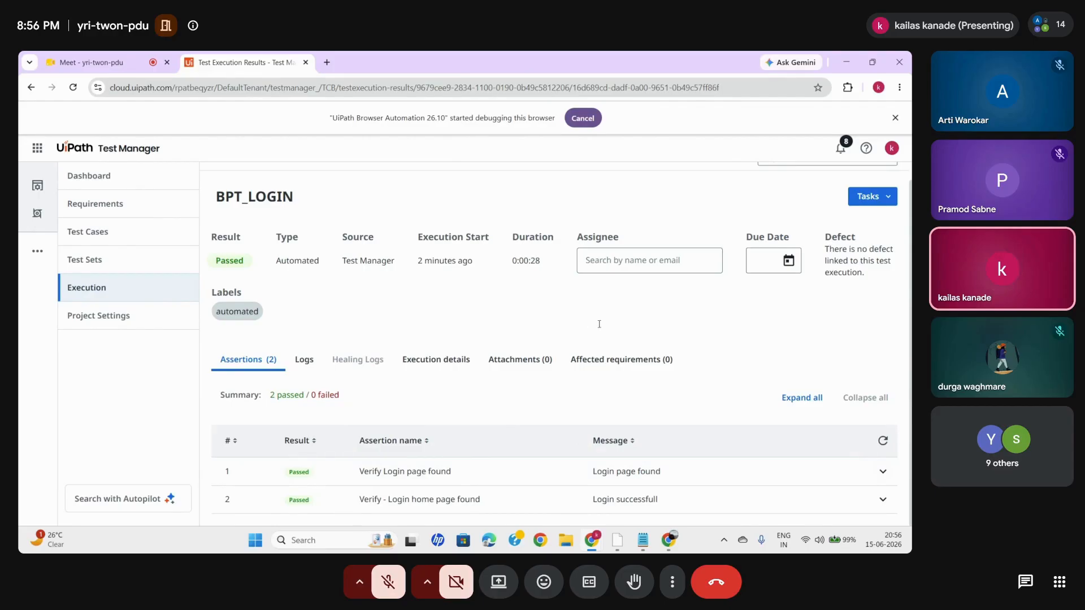
{"action": "left_click", "coordinate": [126, 262]}
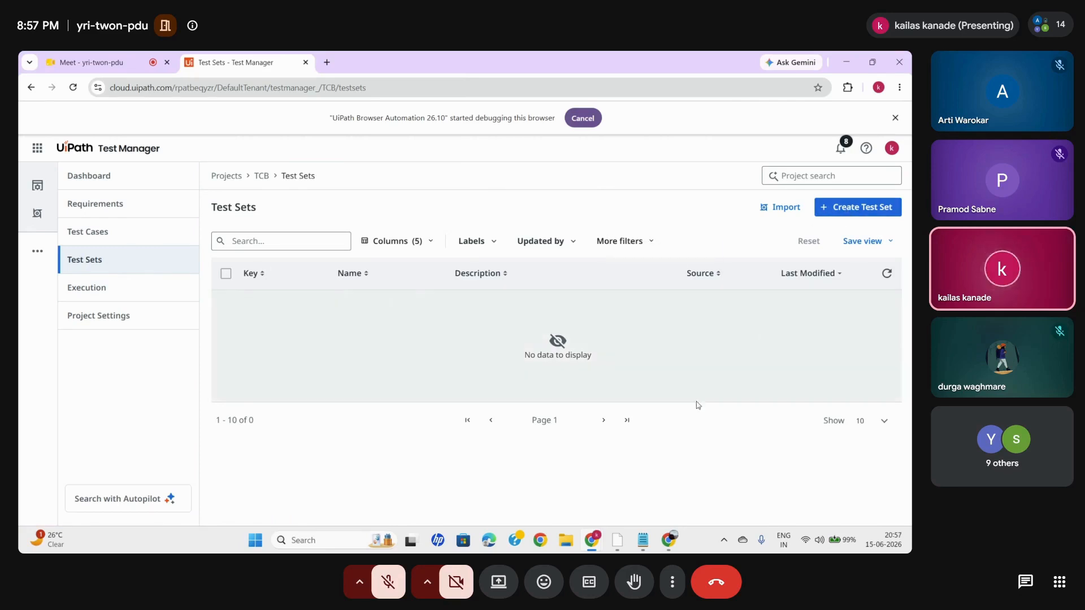
- Switch to the BP Travel search window in Chrome and dismiss the password-change warning
{"action": "mouse_move", "coordinate": [615, 544]}
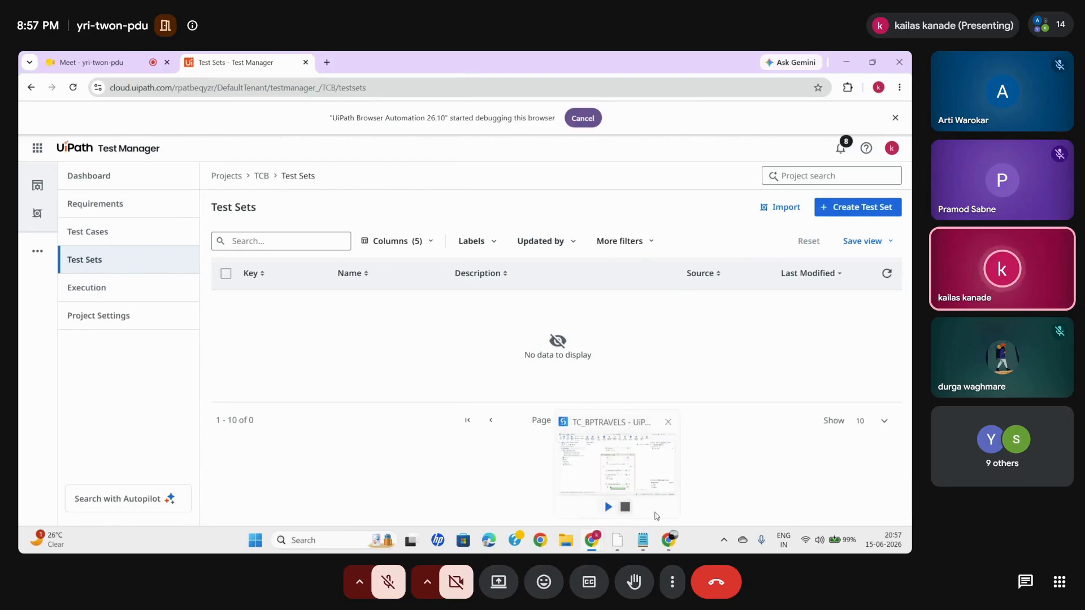
{"action": "mouse_move", "coordinate": [668, 540]}
{"action": "left_click", "coordinate": [736, 484]}
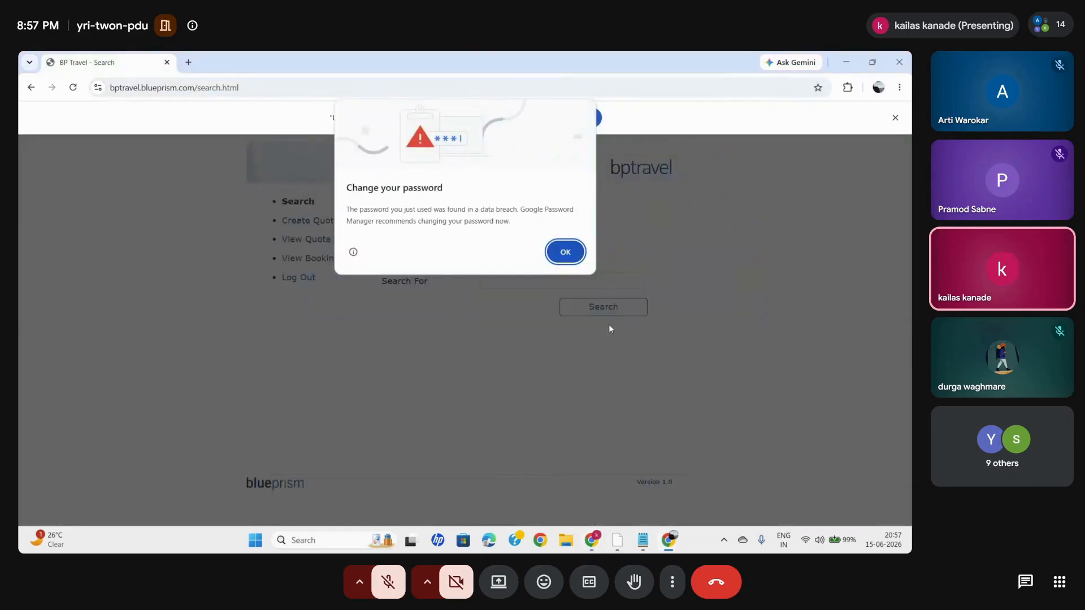
{"action": "left_click", "coordinate": [552, 260]}
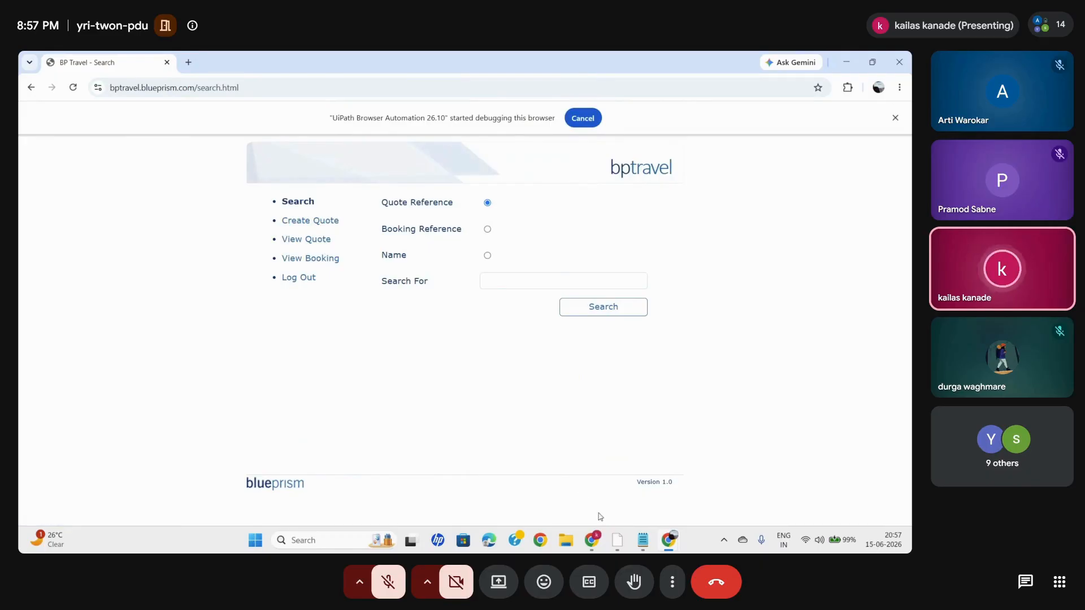
- Switch to UiPath Studio and create a test case named CreateQuoteVerifaction based on Empty Test Case, without an execution template
{"action": "mouse_move", "coordinate": [617, 540]}
{"action": "left_click", "coordinate": [617, 458]}
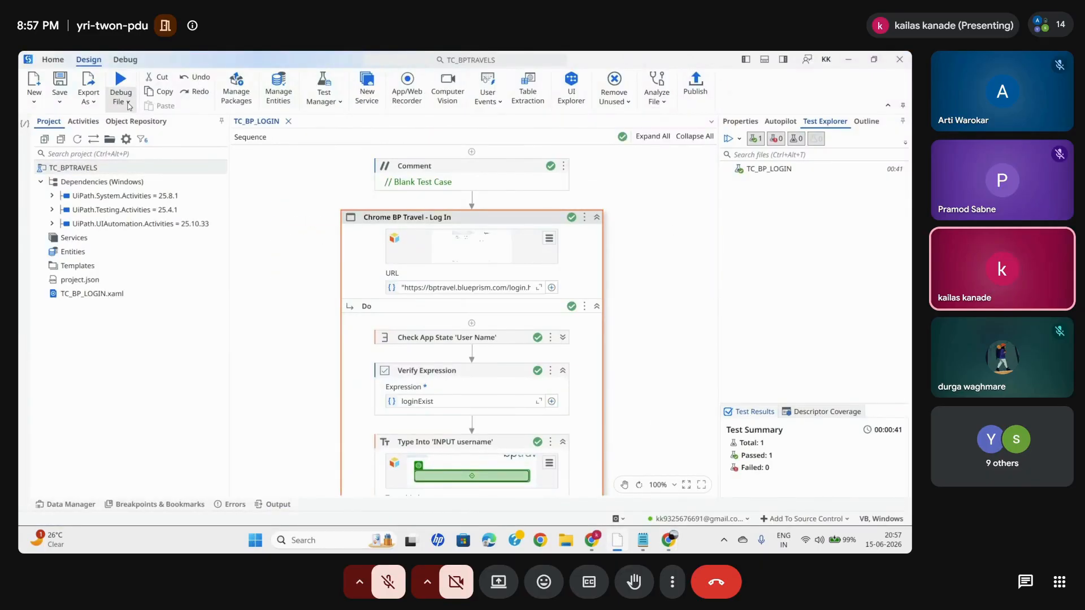
{"action": "left_click", "coordinate": [36, 103]}
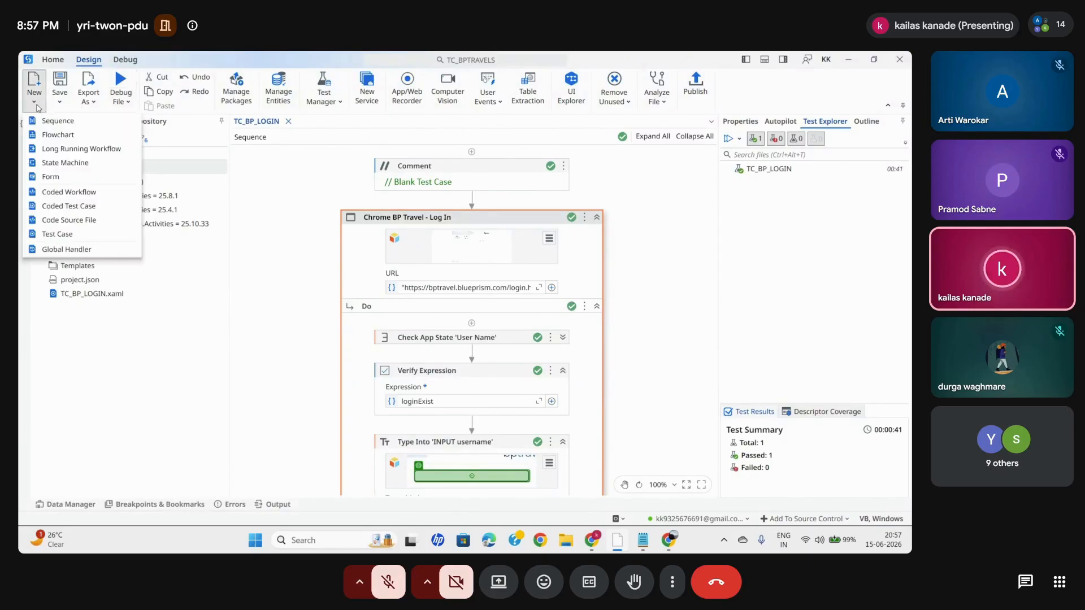
{"action": "left_click", "coordinate": [58, 234]}
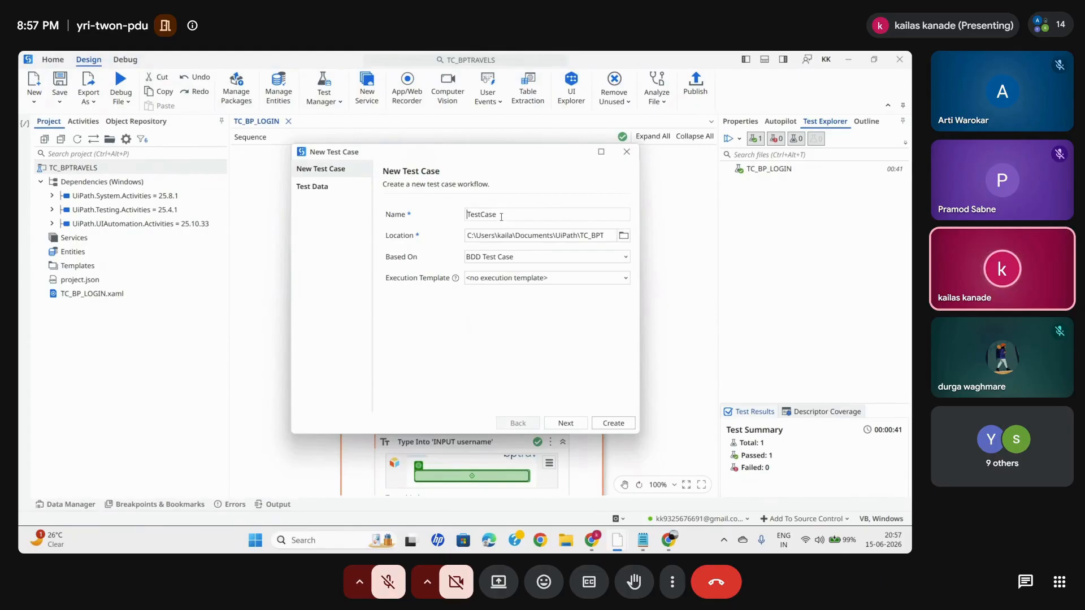
{"action": "double_click", "coordinate": [468, 217]}
{"action": "key", "text": "BackSpace"}
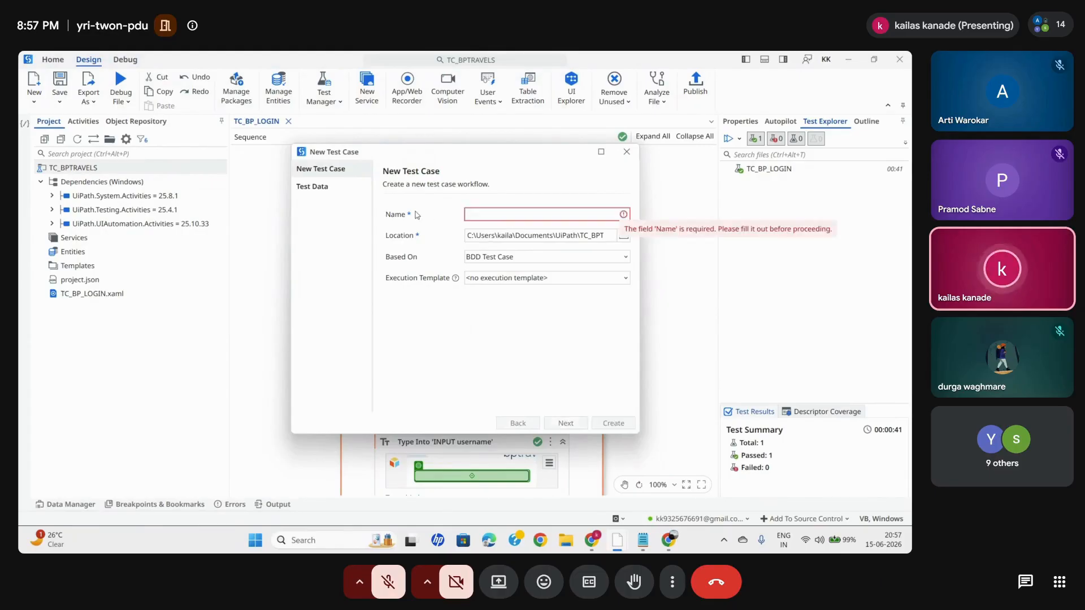
{"action": "type", "text": "CreateQuoteVerifaction"}
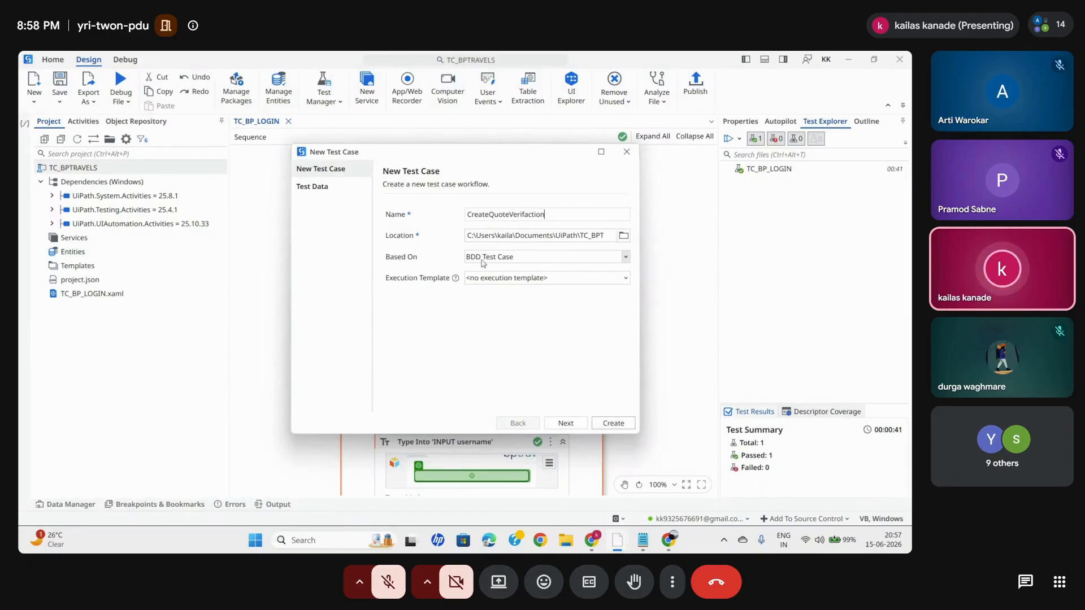
{"action": "left_click", "coordinate": [608, 263]}
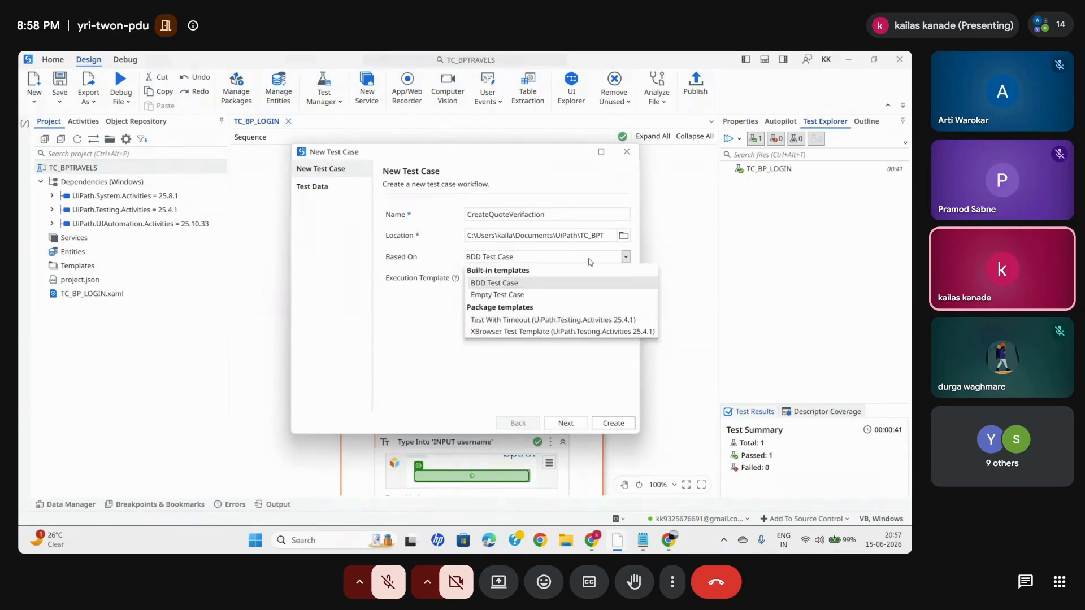
{"action": "left_click", "coordinate": [502, 295]}
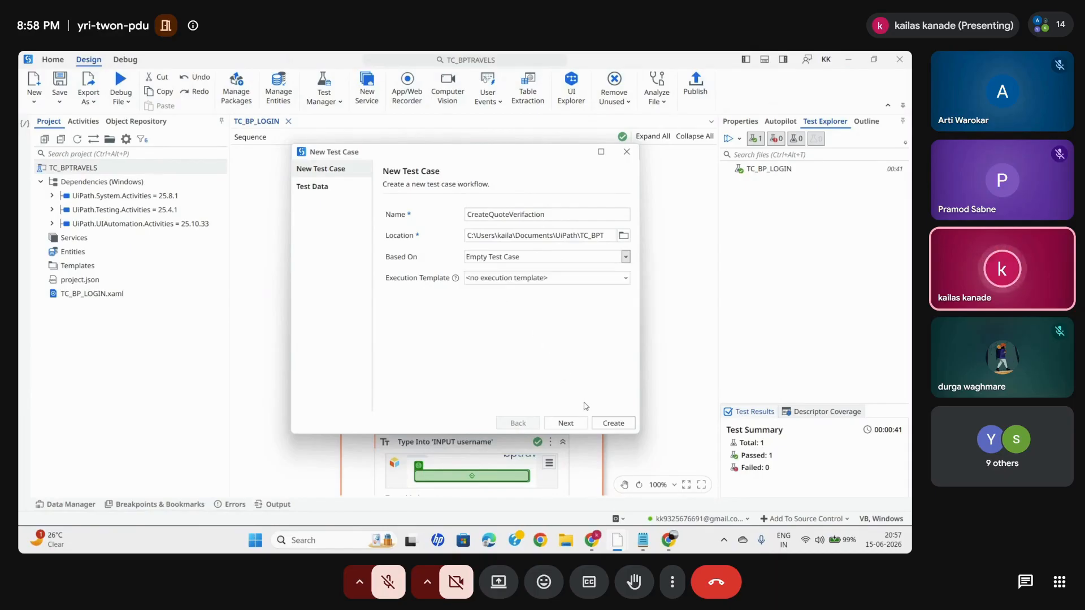
{"action": "left_click", "coordinate": [611, 423]}
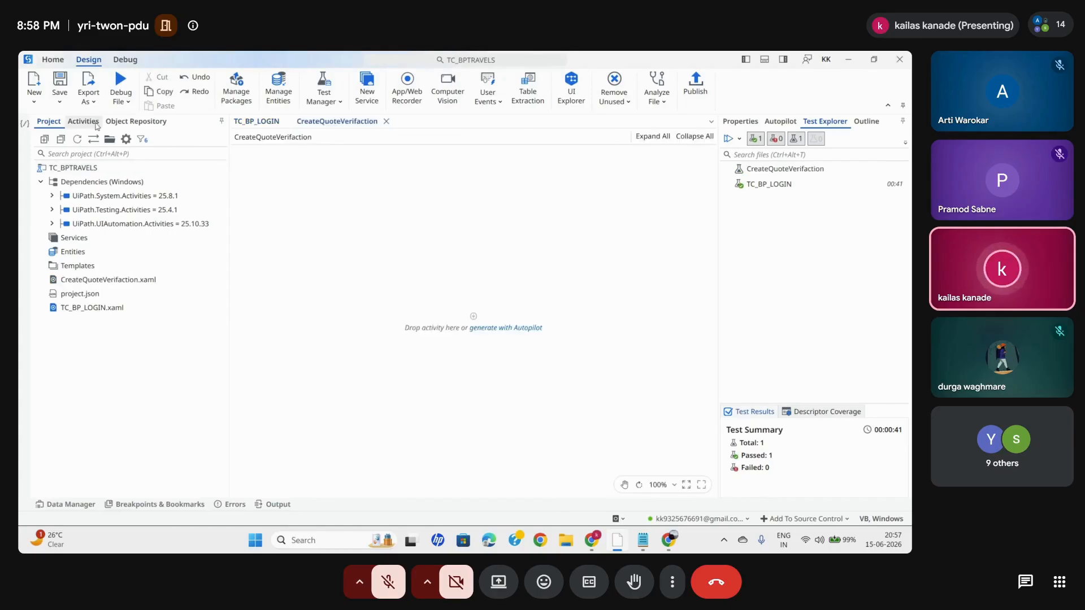
- Add a Use Application/Browser activity to CreateQuoteVerifaction and indicate the BP Travel - Search browser window as its target
{"action": "left_click", "coordinate": [83, 121]}
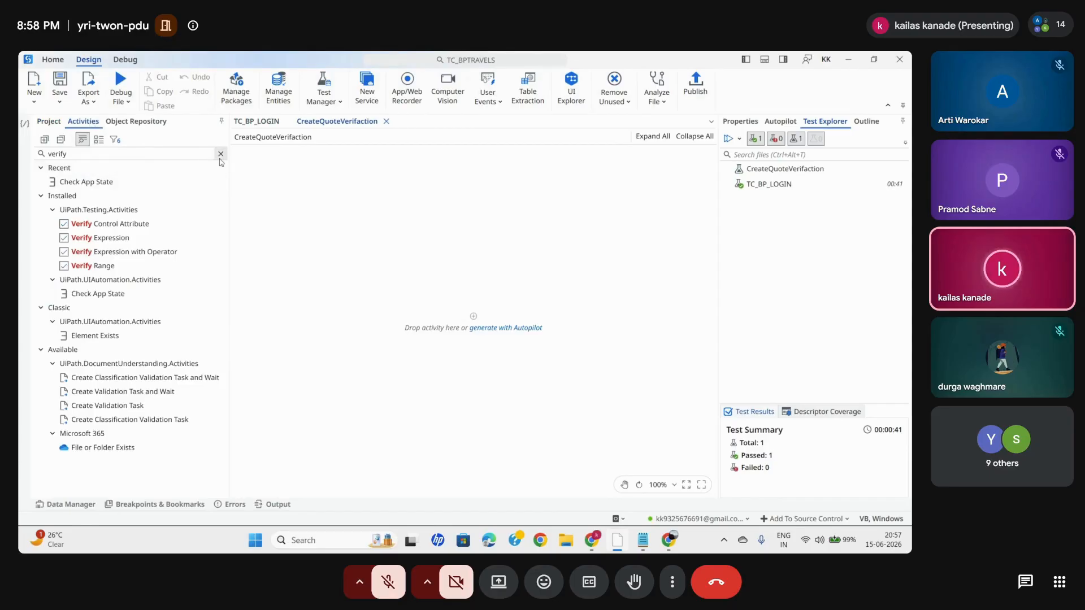
{"action": "left_click", "coordinate": [221, 153]}
{"action": "type", "text": "u"}
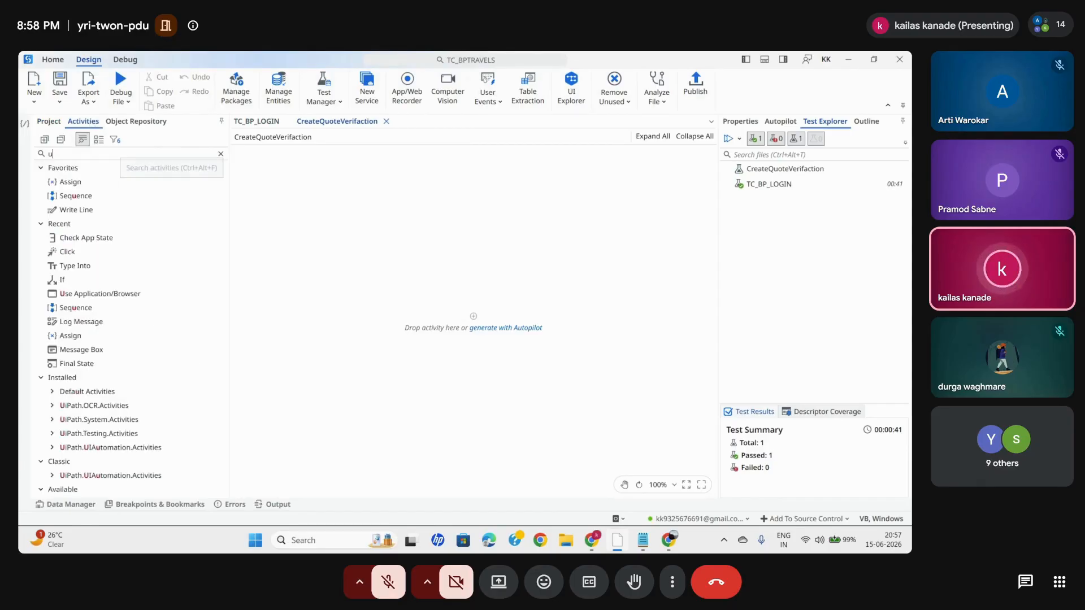
{"action": "type", "text": "se"}
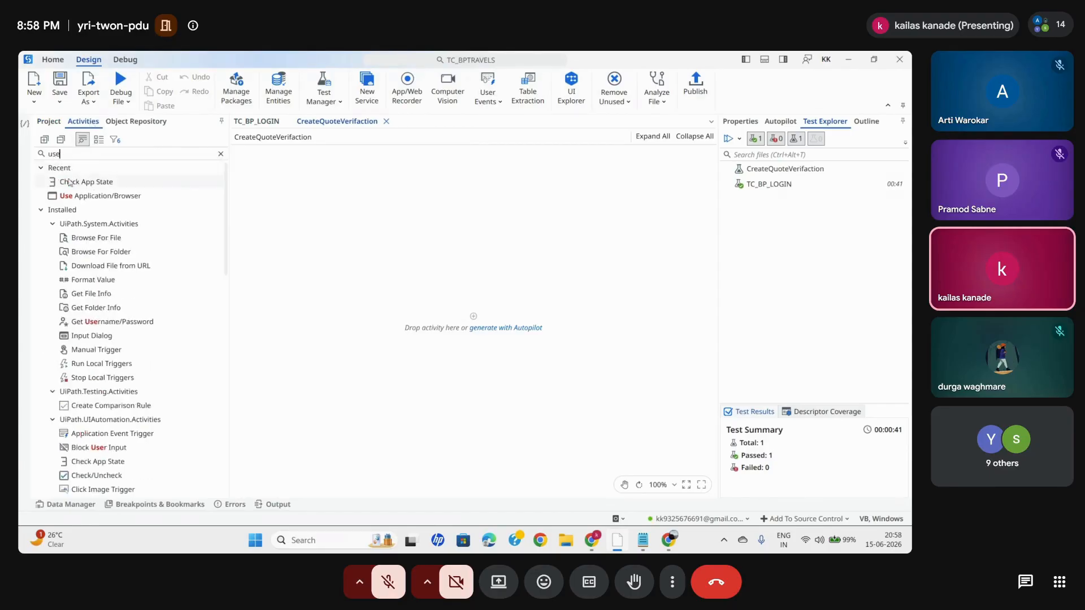
{"action": "left_click_drag", "start_coordinate": [99, 195], "coordinate": [486, 324]}
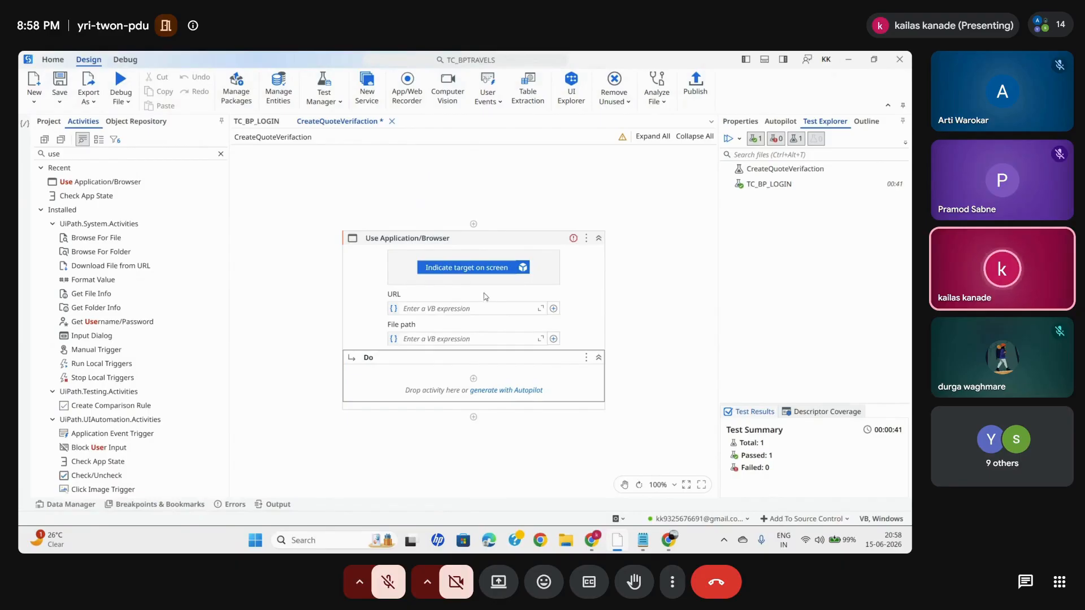
{"action": "left_click", "coordinate": [478, 267]}
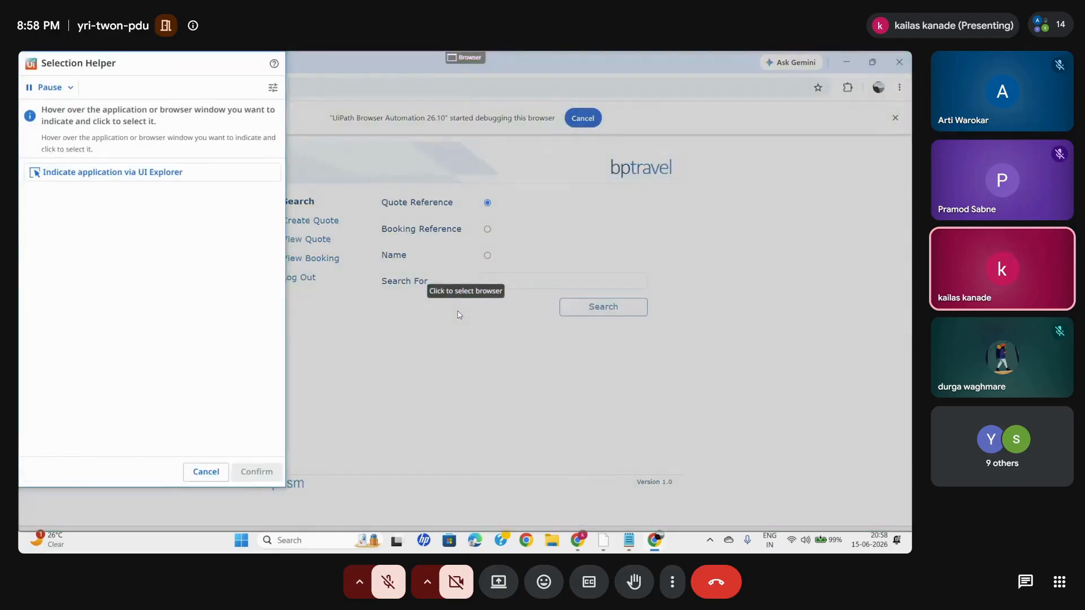
{"action": "left_click", "coordinate": [459, 315]}
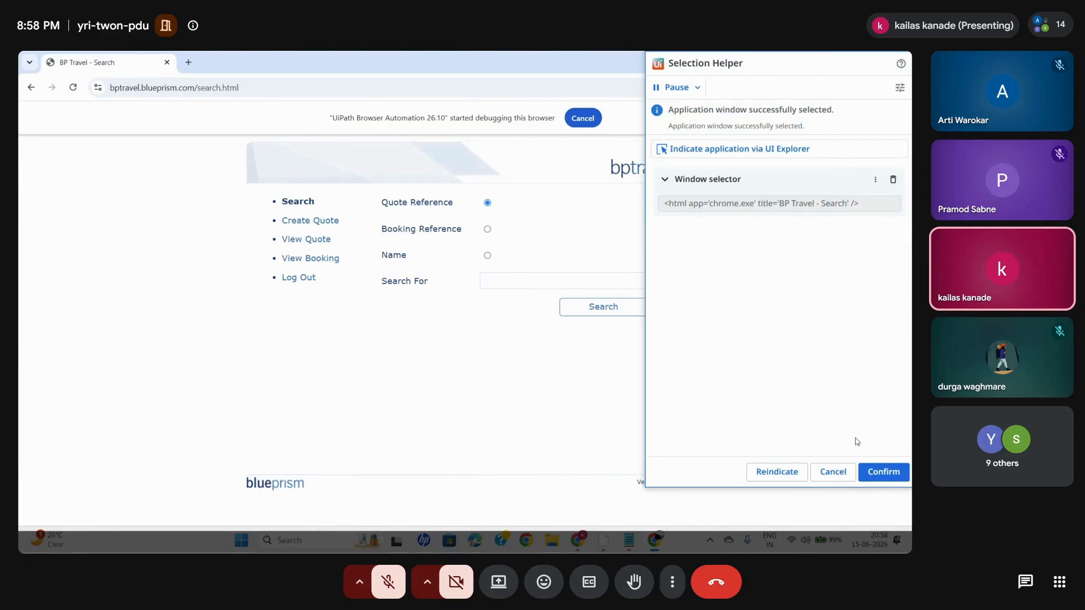
{"action": "left_click", "coordinate": [890, 476]}
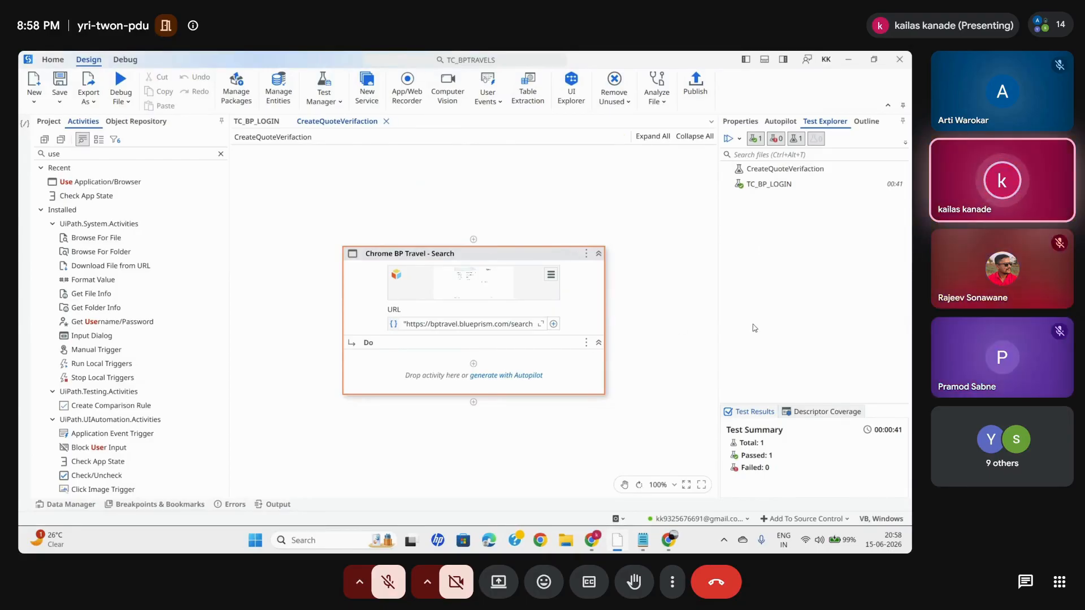
- Set both the Open and Close options of the Chrome BP Travel - Search activity to Never
{"action": "left_click", "coordinate": [740, 121]}
{"action": "scroll", "coordinate": [748, 348], "scroll_direction": "up", "scroll_amount": 5}
{"action": "left_click", "coordinate": [791, 329]}
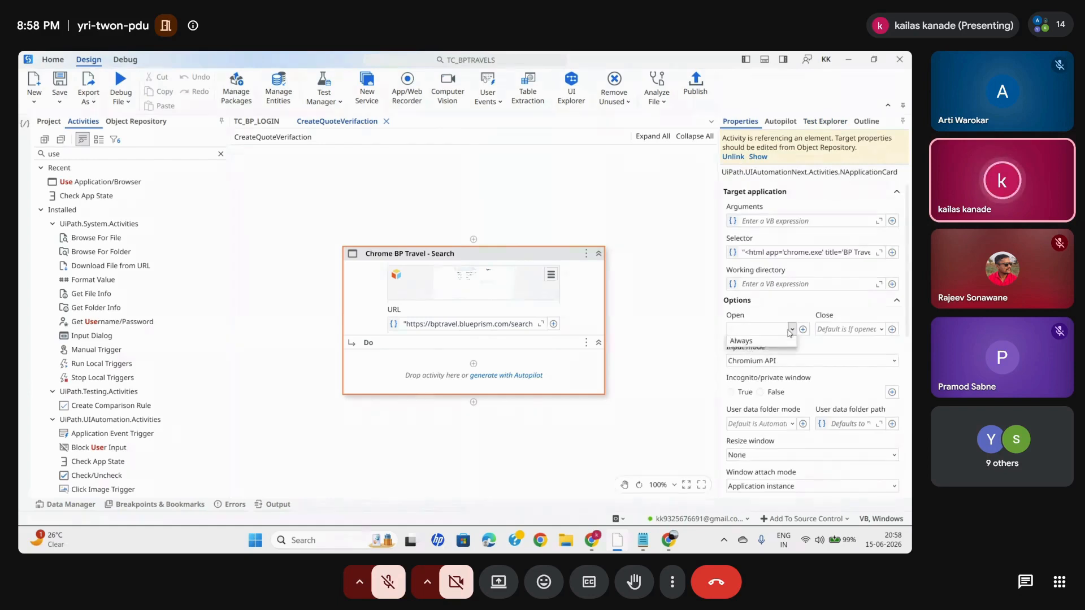
{"action": "left_click", "coordinate": [875, 332]}
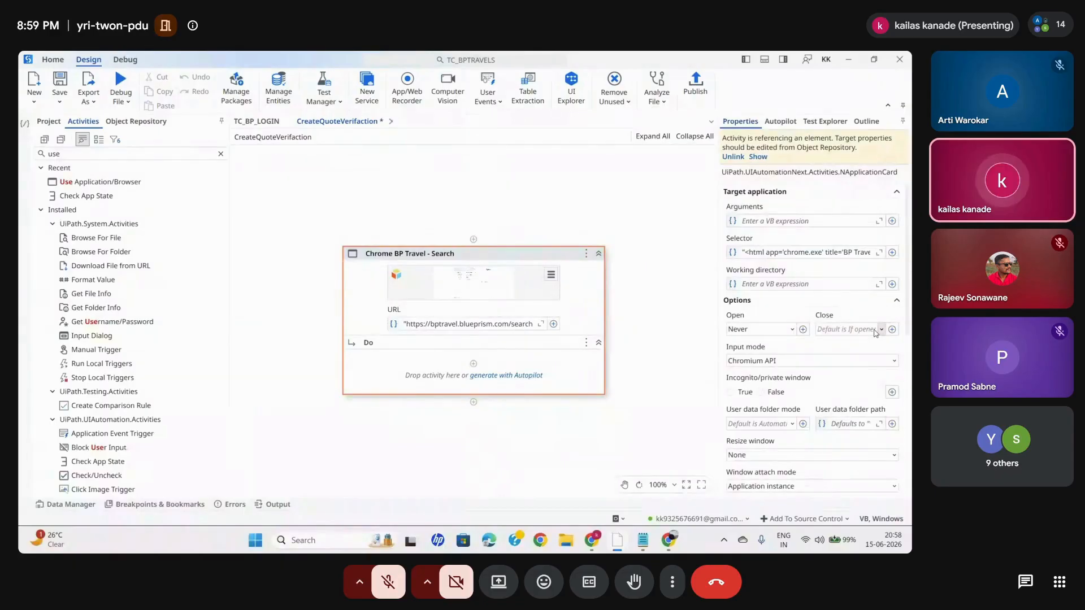
{"action": "left_click", "coordinate": [879, 330]}
{"action": "left_click", "coordinate": [880, 330]}
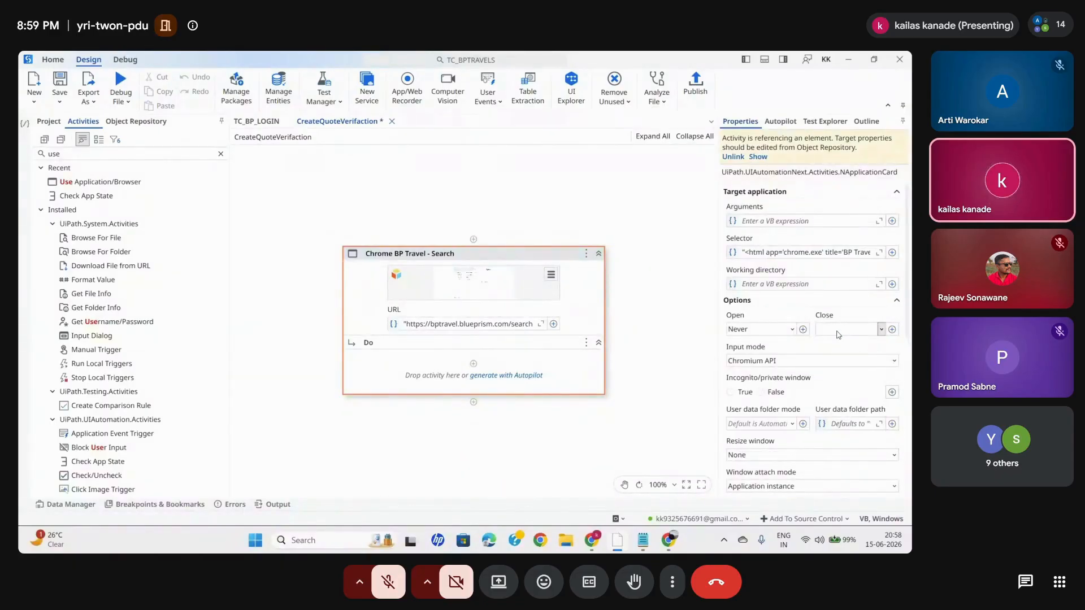
{"action": "left_click", "coordinate": [839, 333]}
{"action": "left_click", "coordinate": [814, 343]}
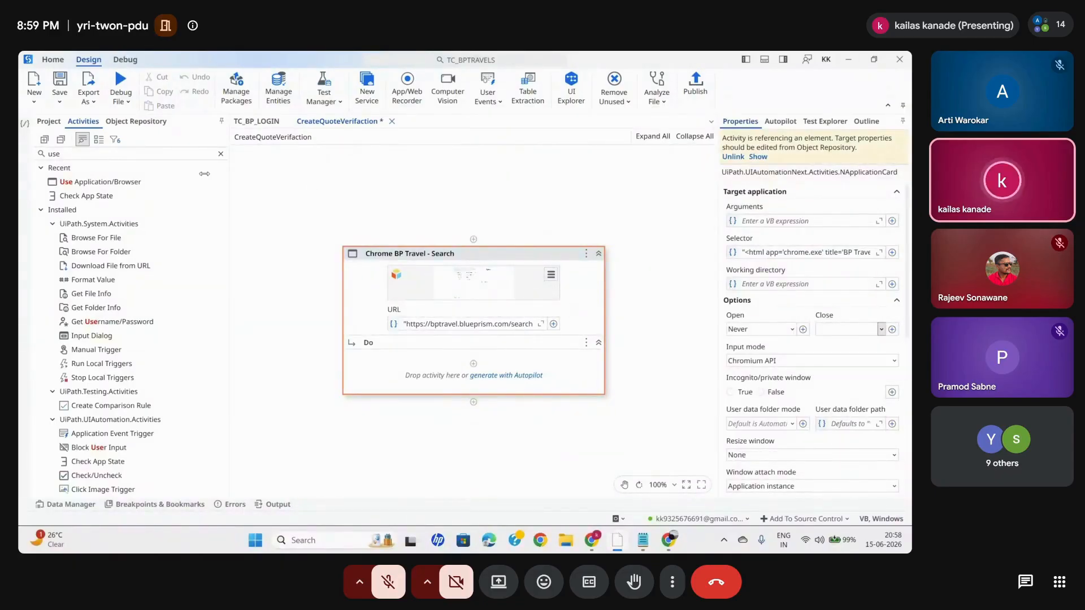
- Add a Check App State activity inside the Do container, target the View Quote link, and collapse the activity
{"action": "left_click", "coordinate": [220, 155]}
{"action": "type", "text": "ch"}
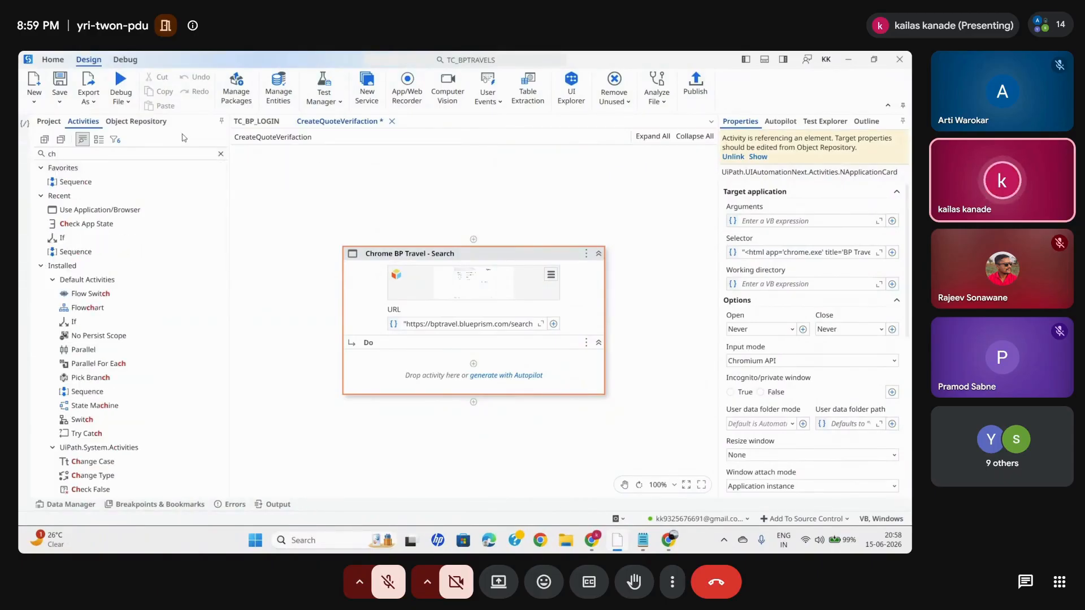
{"action": "type", "text": "ec"}
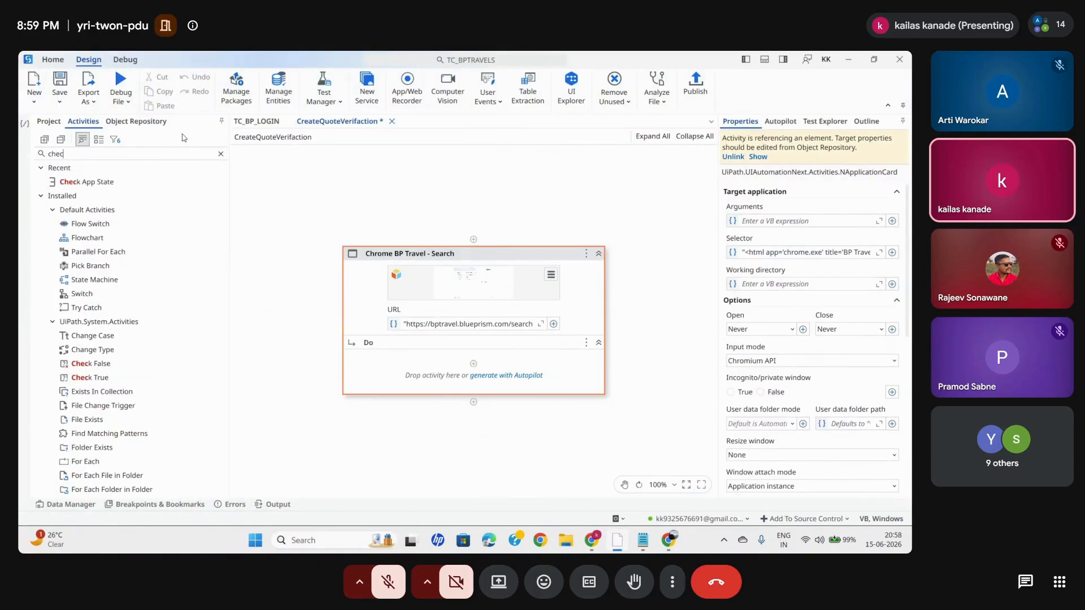
{"action": "type", "text": "k"}
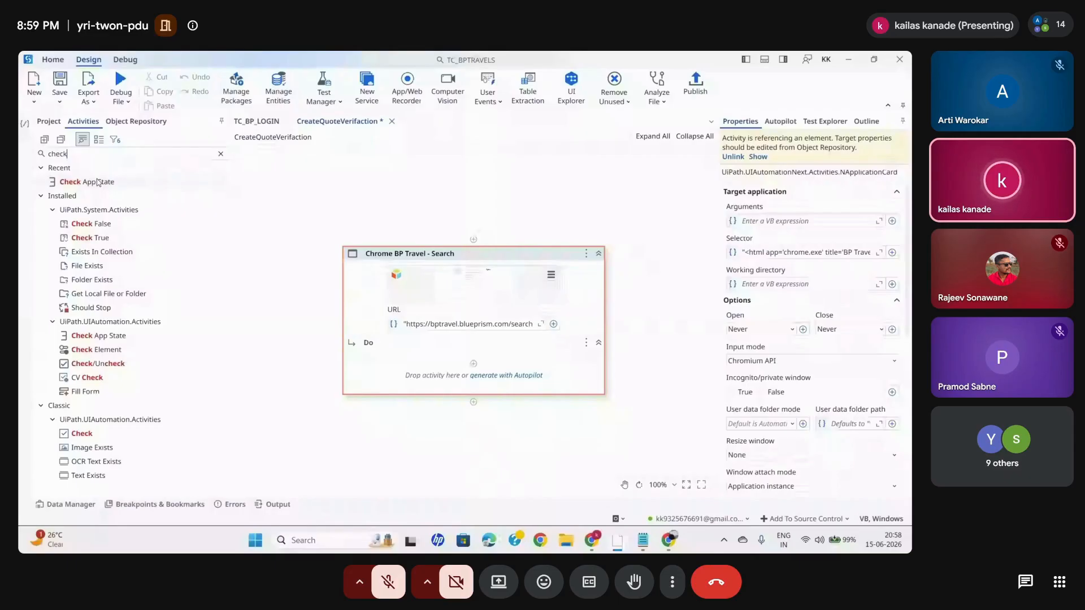
{"action": "left_click_drag", "start_coordinate": [98, 182], "coordinate": [473, 364]}
{"action": "left_click", "coordinate": [474, 361]}
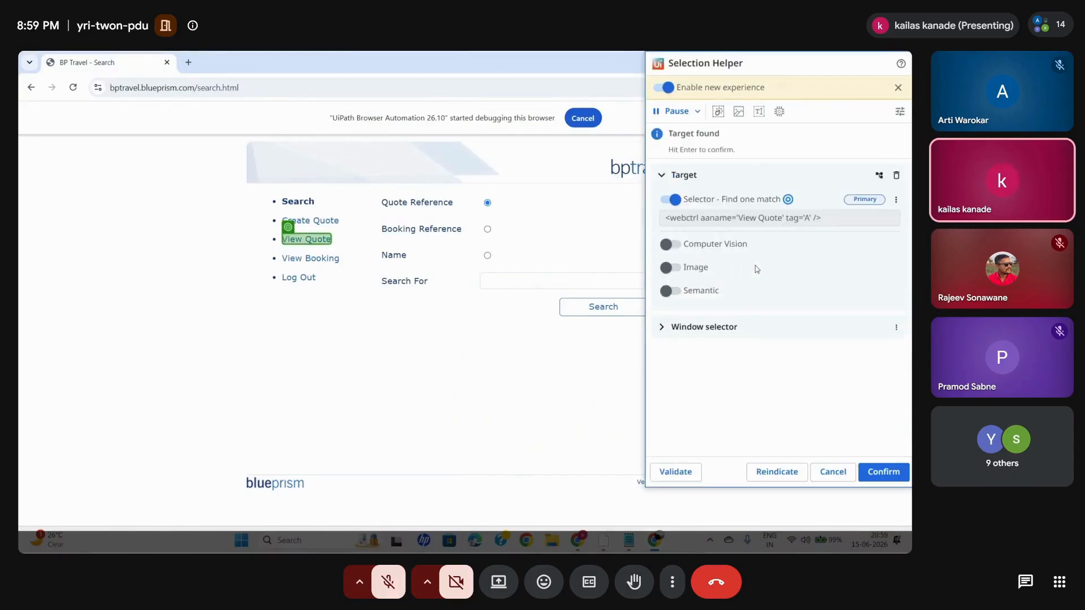
{"action": "left_click", "coordinate": [883, 472]}
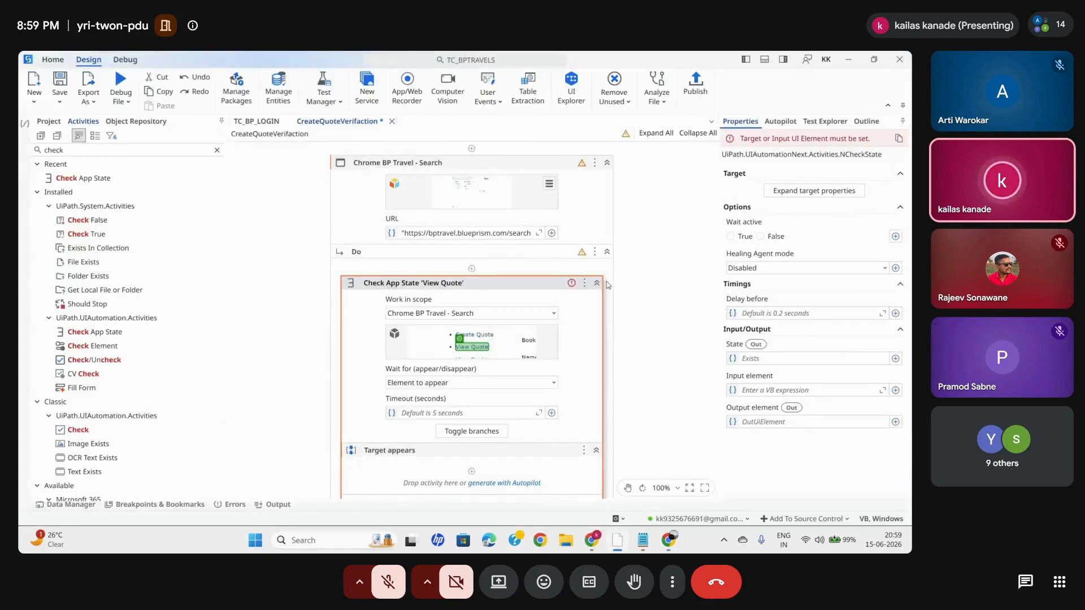
{"action": "left_click", "coordinate": [597, 286]}
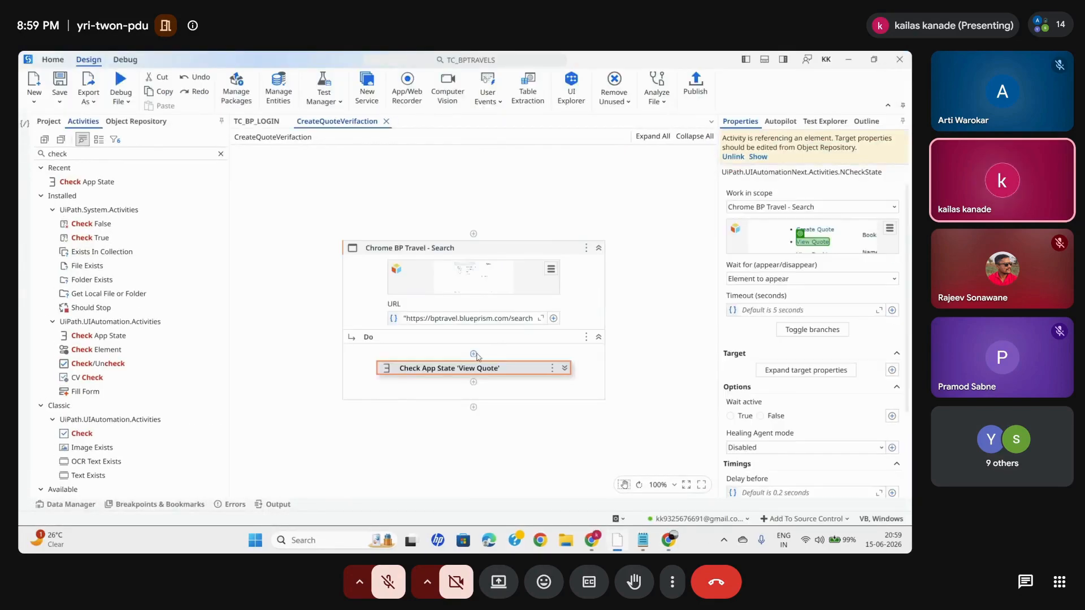
- Store the State output of the Check App State 'View Quote' activity in a new variable named viewQuoteexist
{"action": "scroll", "coordinate": [809, 437], "scroll_direction": "down", "scroll_amount": 1}
{"action": "left_click", "coordinate": [751, 422]}
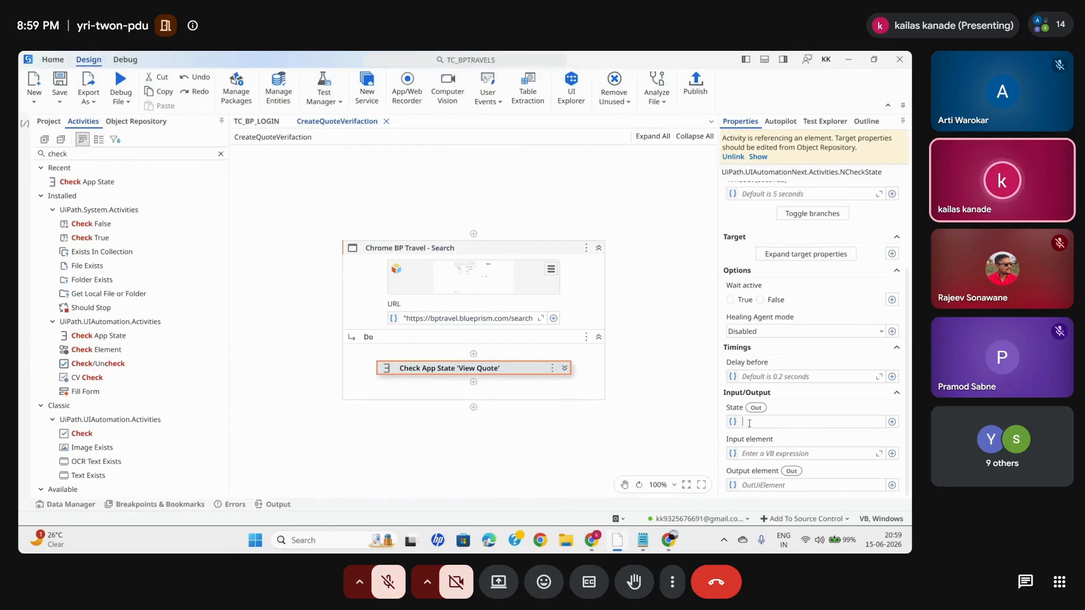
{"action": "key", "text": "ctrl+k"}
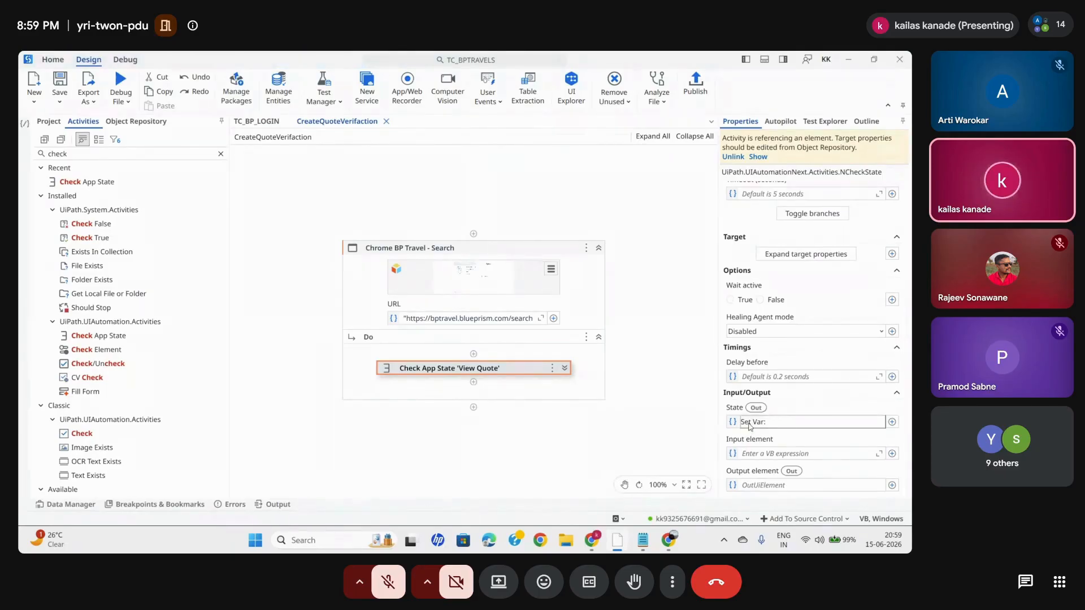
{"action": "type", "text": "viewQuoteexist"}
{"action": "key", "text": "Return"}
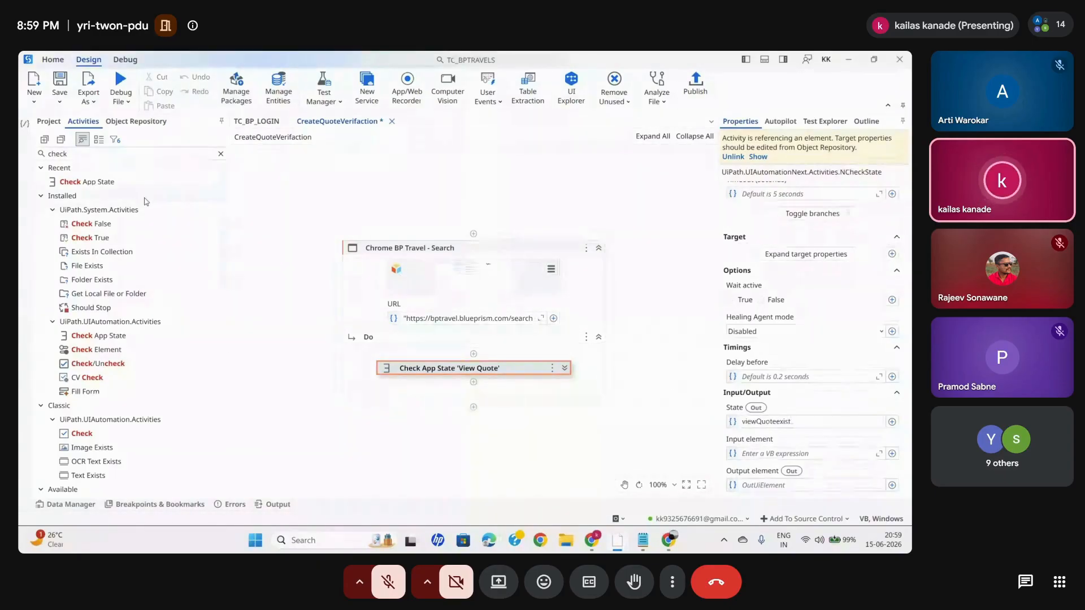
- Add a Verify Expression activity below Check App State 'View Quote' and set its expression to viewQuoteexist
{"action": "left_click", "coordinate": [220, 154]}
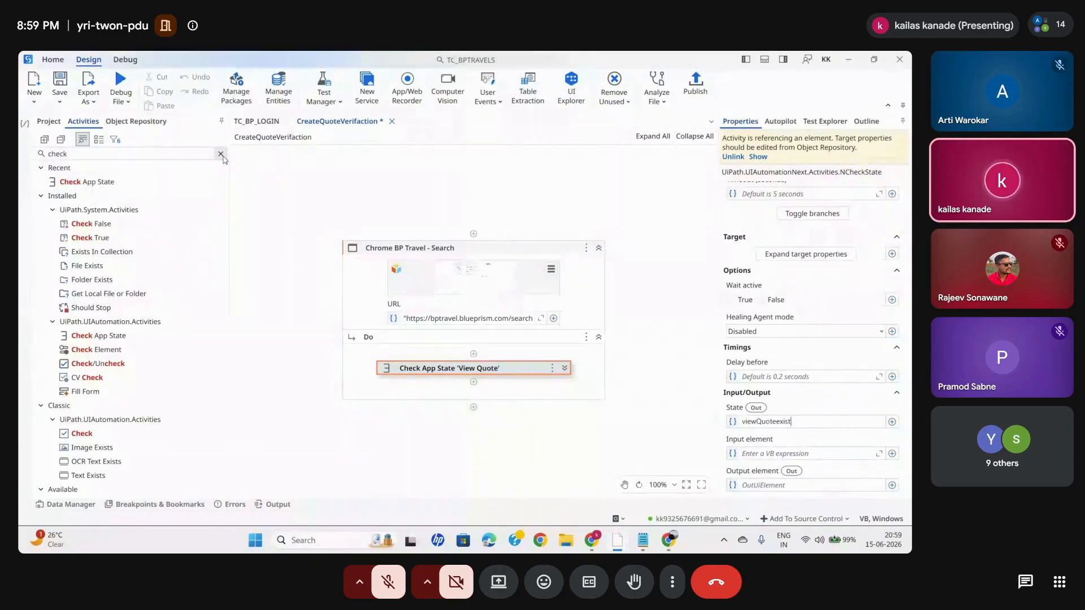
{"action": "type", "text": "verify"}
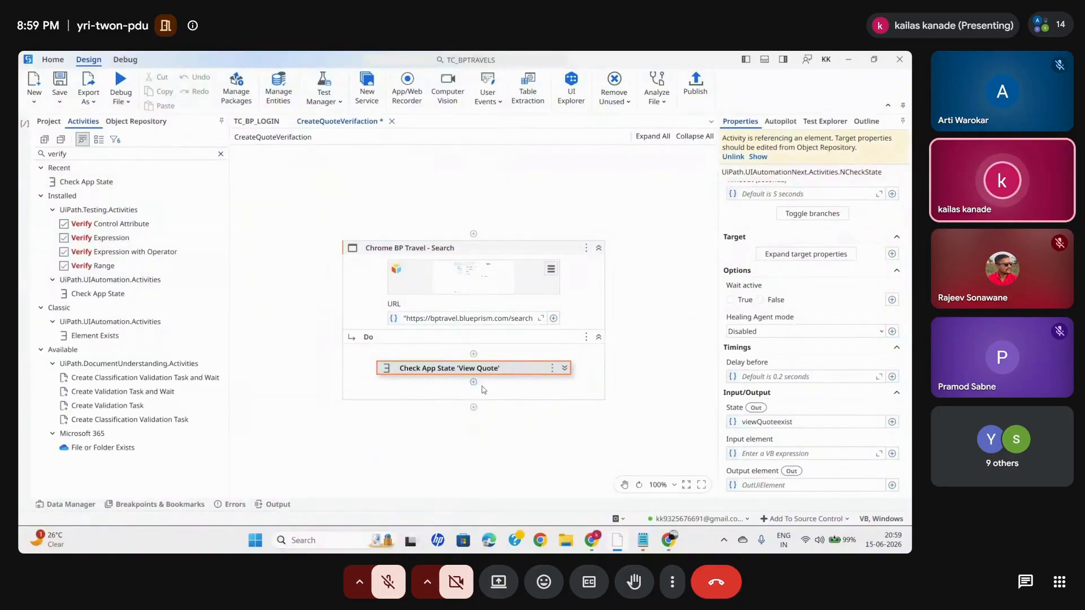
{"action": "left_click_drag", "start_coordinate": [105, 238], "coordinate": [481, 389]}
{"action": "left_click", "coordinate": [438, 397]}
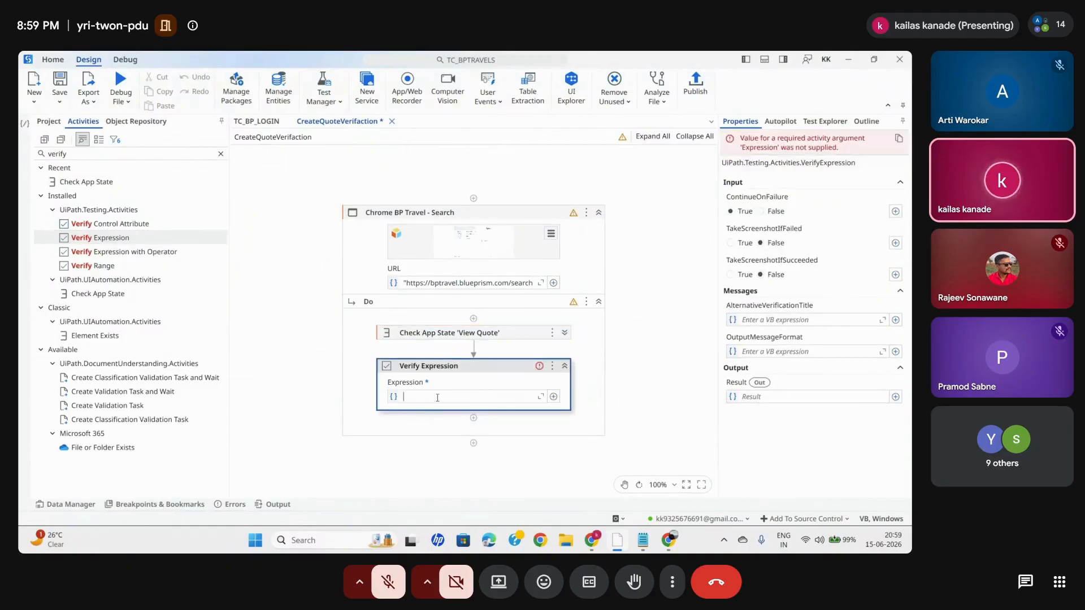
{"action": "key", "text": "ctrl+space"}
{"action": "left_click", "coordinate": [421, 428]}
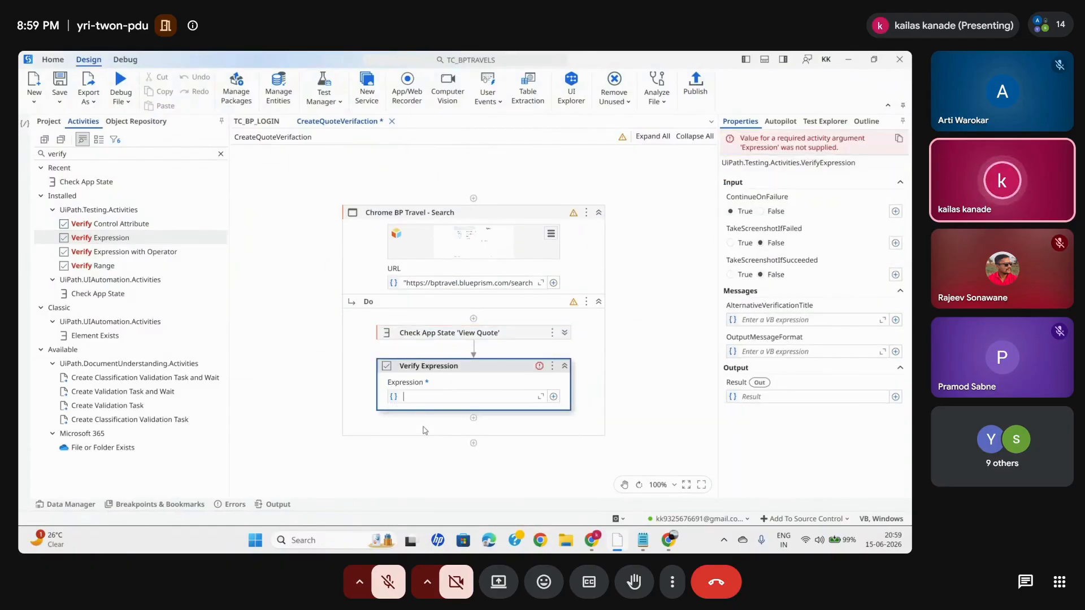
- Begin the Verify Expression's OutputMessageFormat as if(viewQuoteexist,"View quote button is availble","")
{"action": "left_click", "coordinate": [882, 351]}
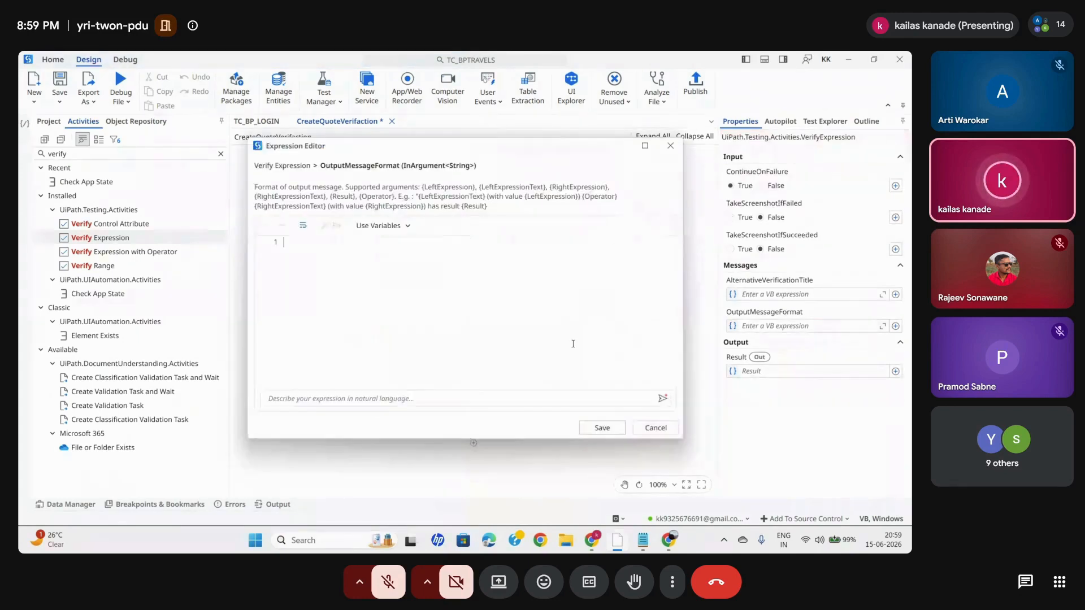
{"action": "type", "text": "if("}
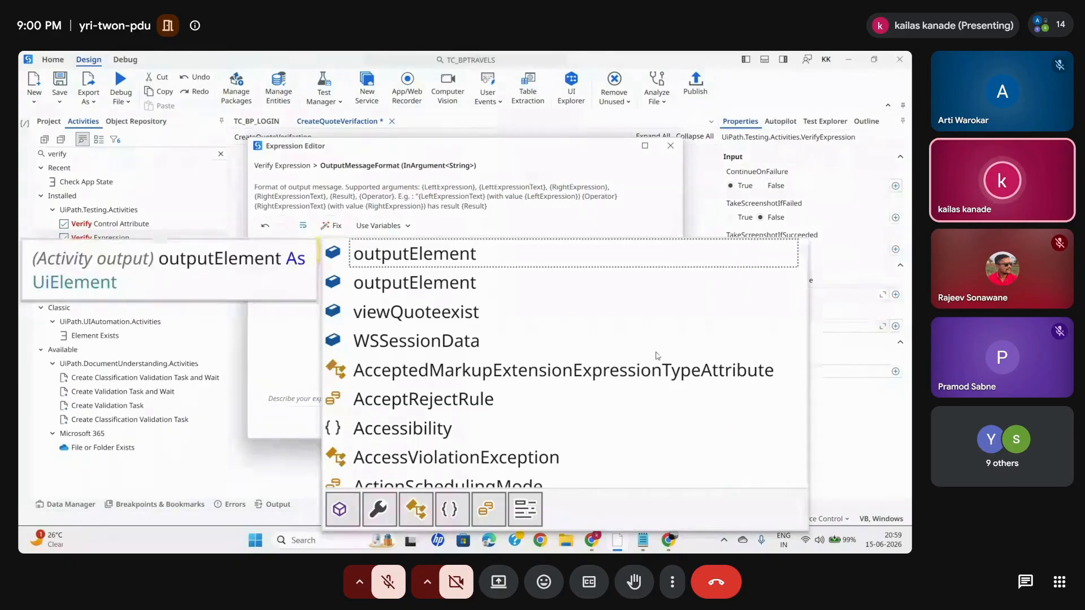
{"action": "double_click", "coordinate": [425, 312]}
{"action": "type", "text": ",\""}
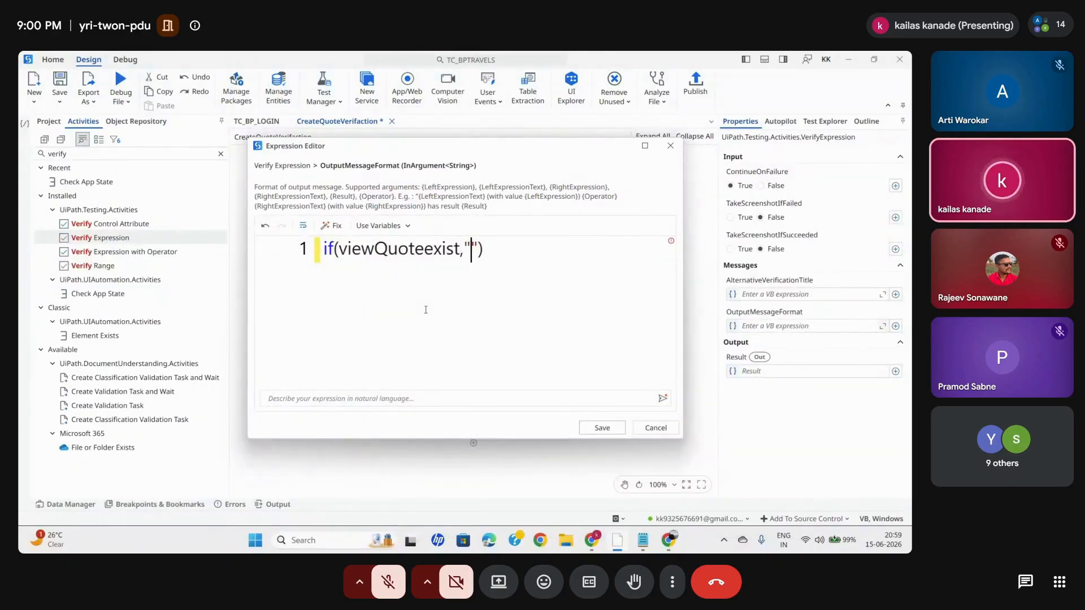
{"action": "type", "text": "V"}
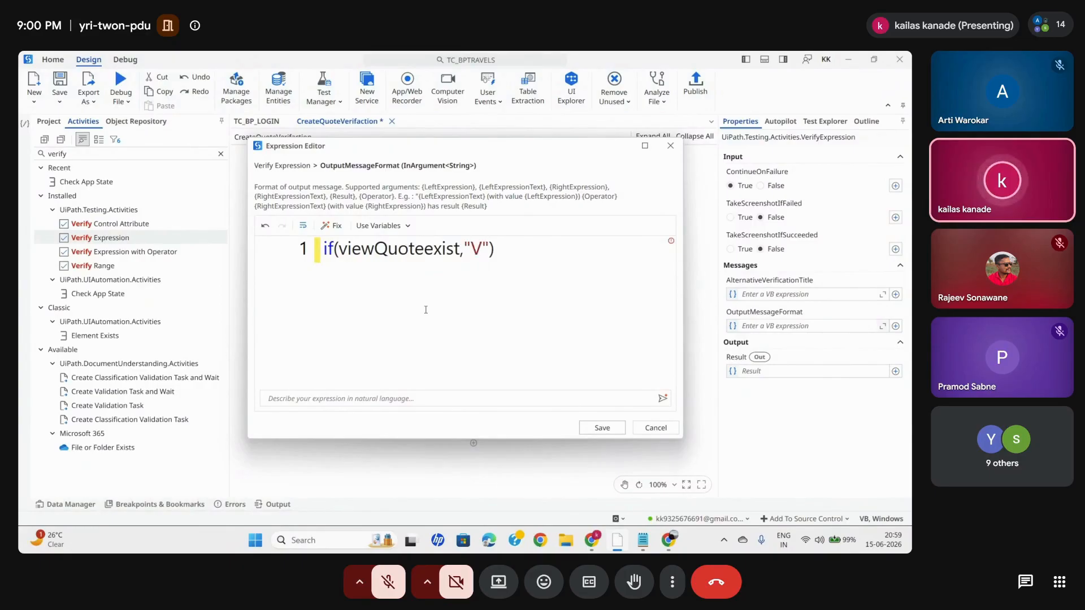
{"action": "type", "text": "iew q"}
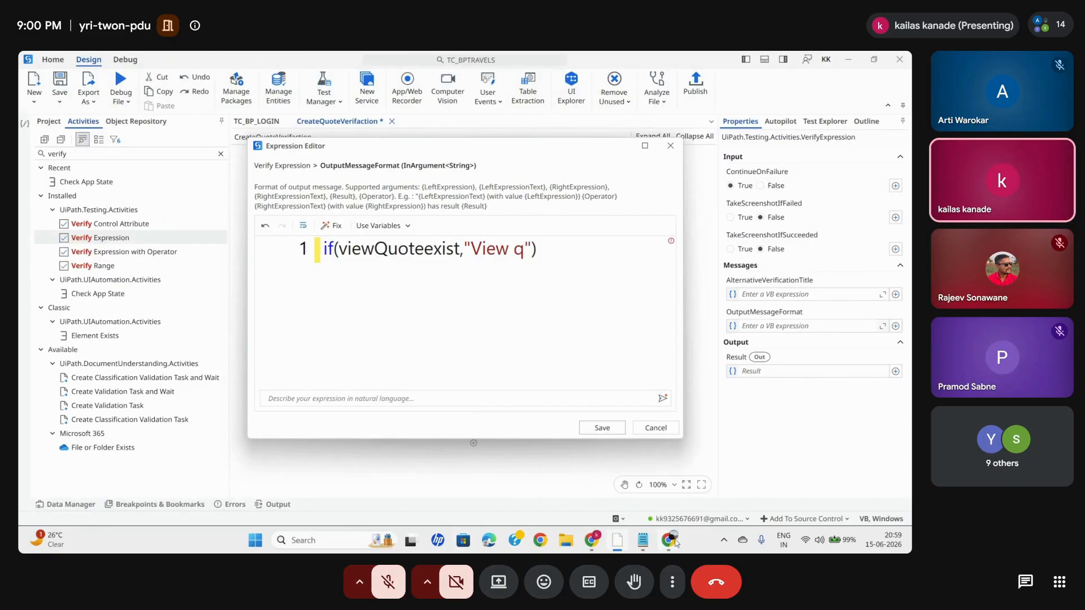
{"action": "mouse_move", "coordinate": [668, 539]}
{"action": "mouse_move", "coordinate": [712, 470]}
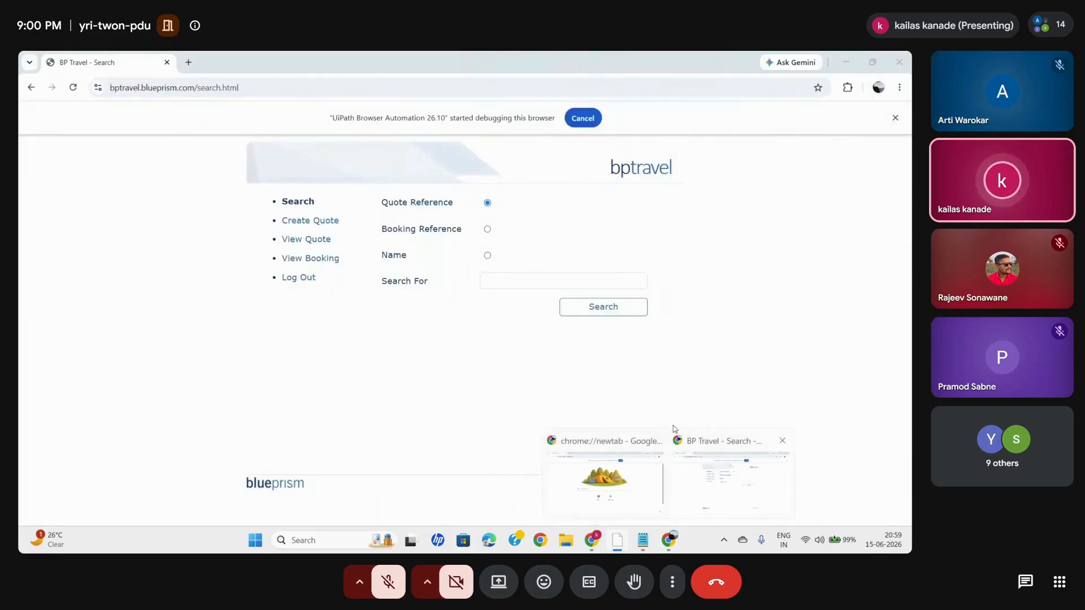
{"action": "type", "text": "uote butto"}
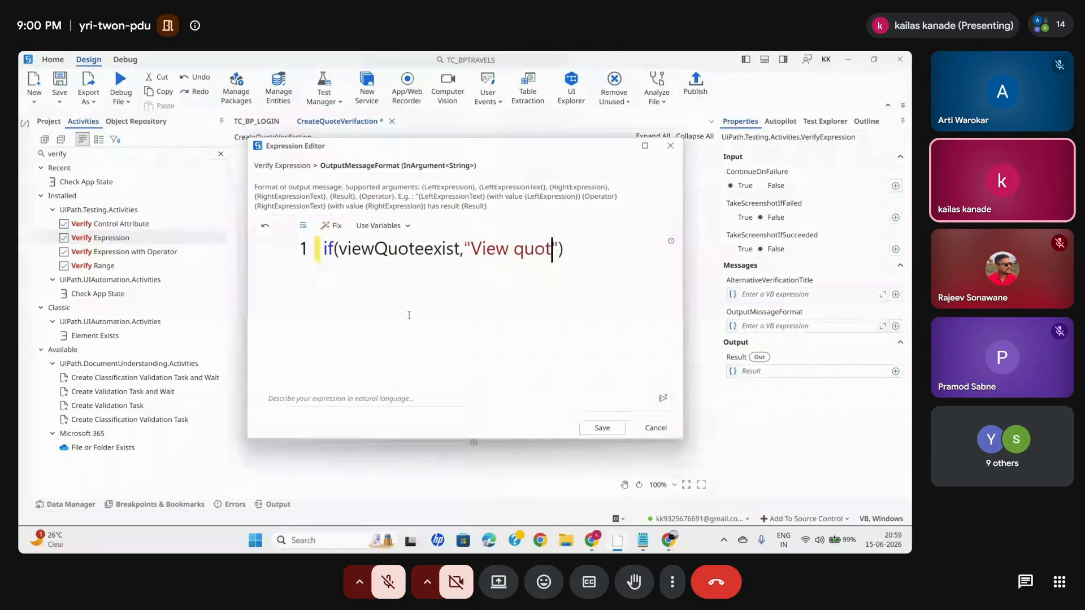
{"action": "type", "text": "n is av"}
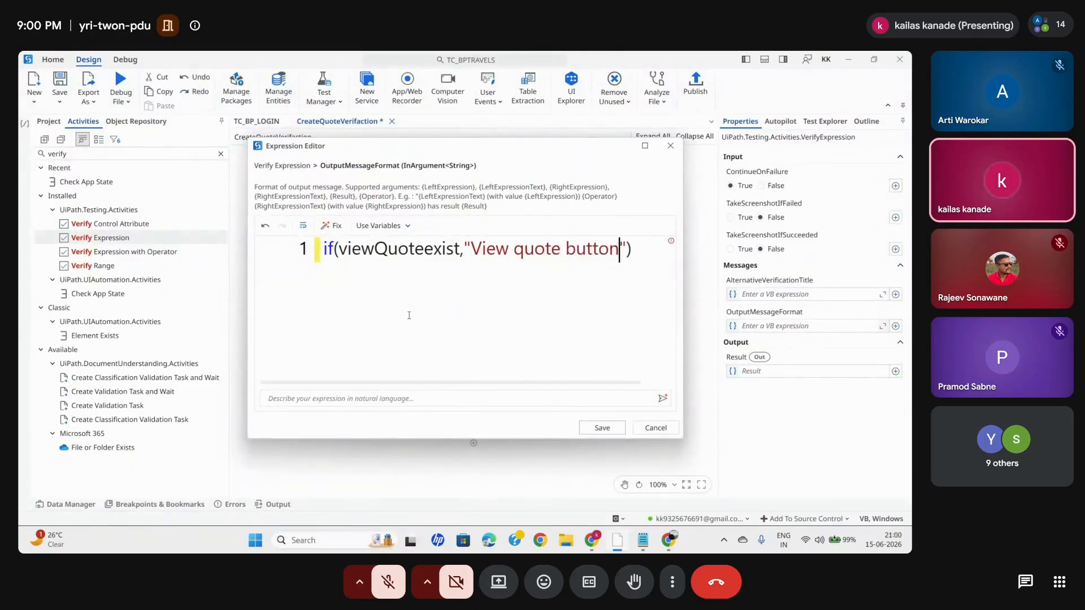
{"action": "type", "text": "ailble\""}
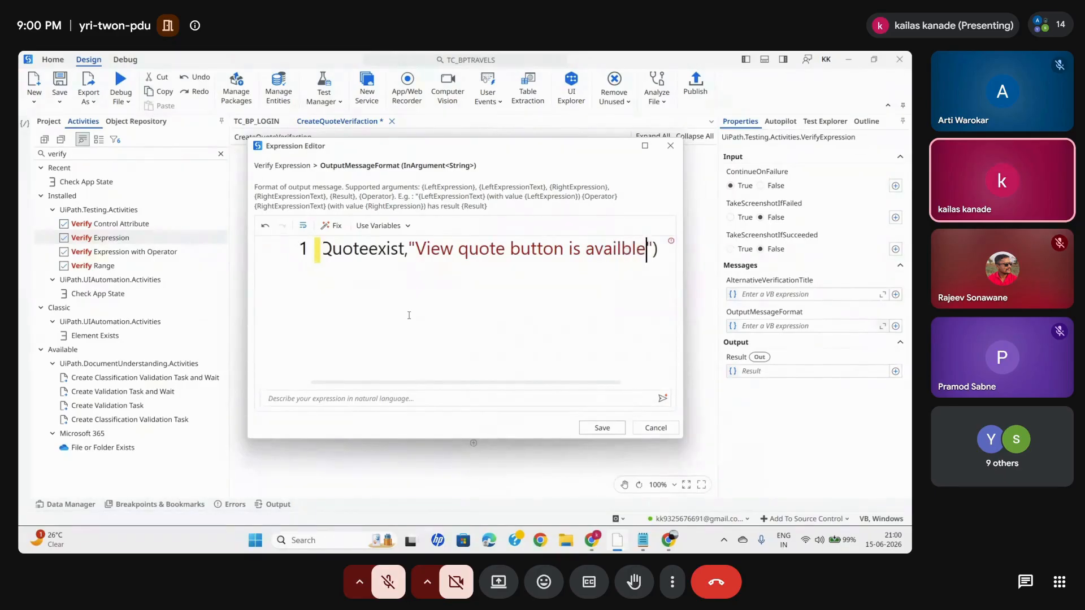
{"action": "type", "text": ",\"\""}
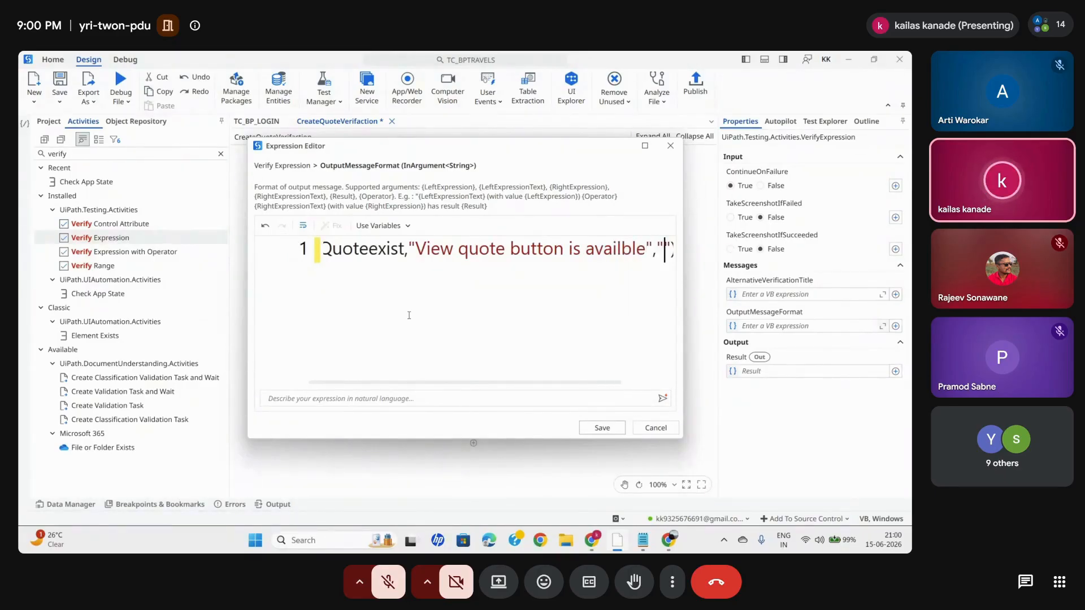
- Complete the output message's false branch with "View quote button is not availble", reusing the first message, and save the expression and test case
{"action": "left_click_drag", "start_coordinate": [409, 249], "coordinate": [648, 247]}
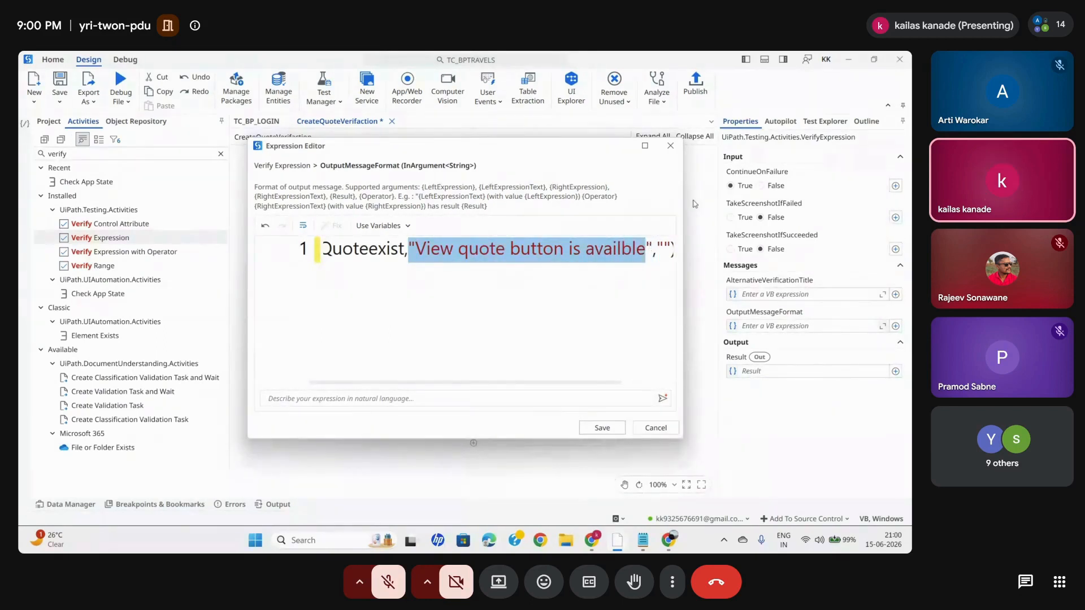
{"action": "left_click", "coordinate": [645, 147]}
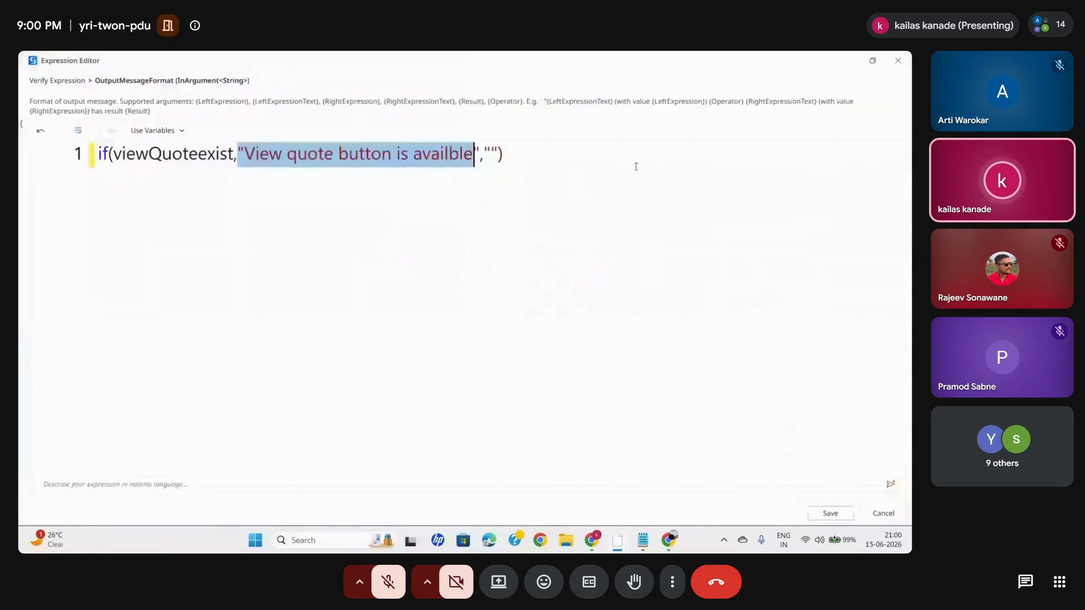
{"action": "key", "text": "ctrl+c"}
{"action": "left_click", "coordinate": [492, 153]}
{"action": "key", "text": "Delete"}
{"action": "key", "text": "BackSpace"}
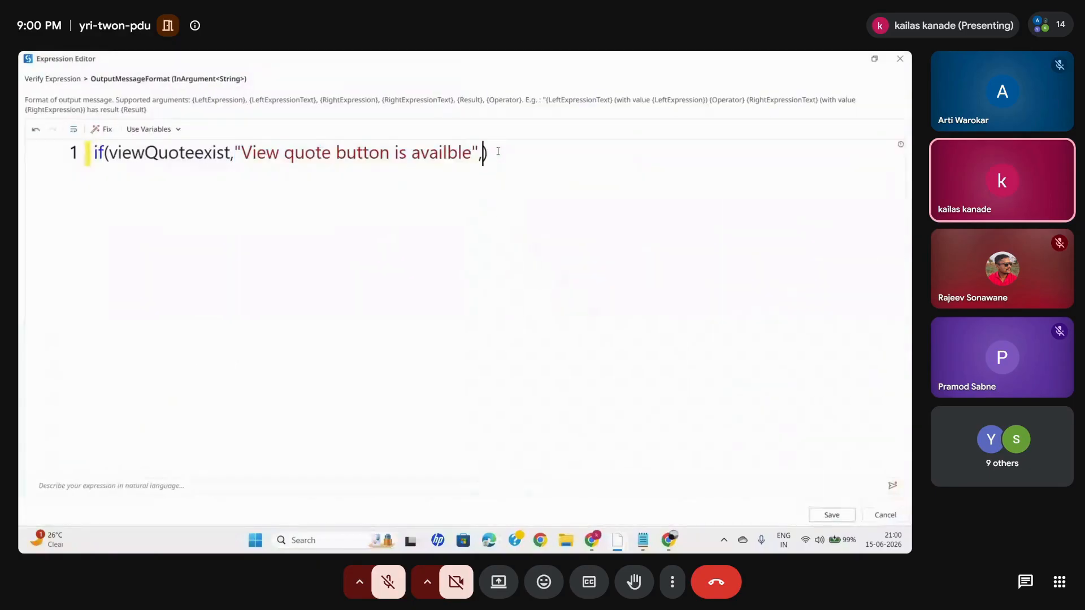
{"action": "key", "text": "ctrl+v"}
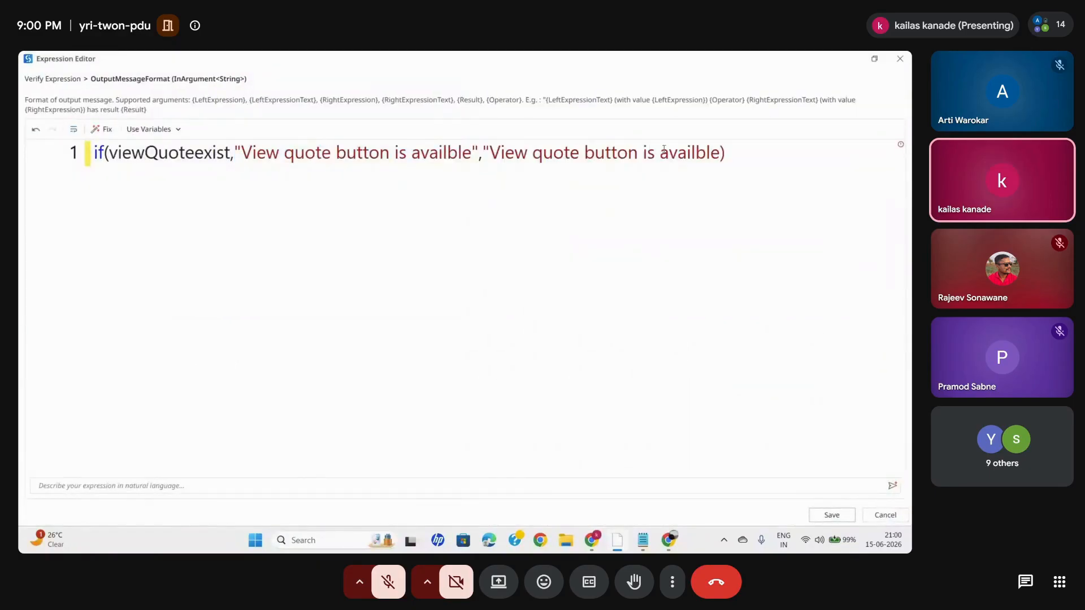
{"action": "type", "text": "not"}
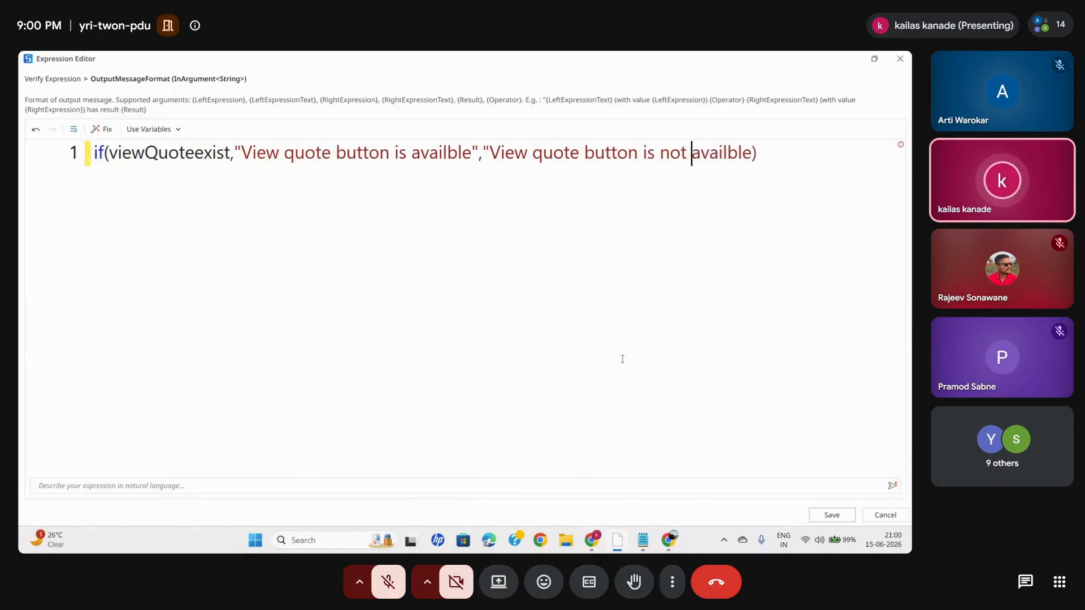
{"action": "left_click", "coordinate": [751, 152]}
{"action": "type", "text": "\""}
{"action": "left_click", "coordinate": [828, 515]}
{"action": "left_click", "coordinate": [59, 85]}
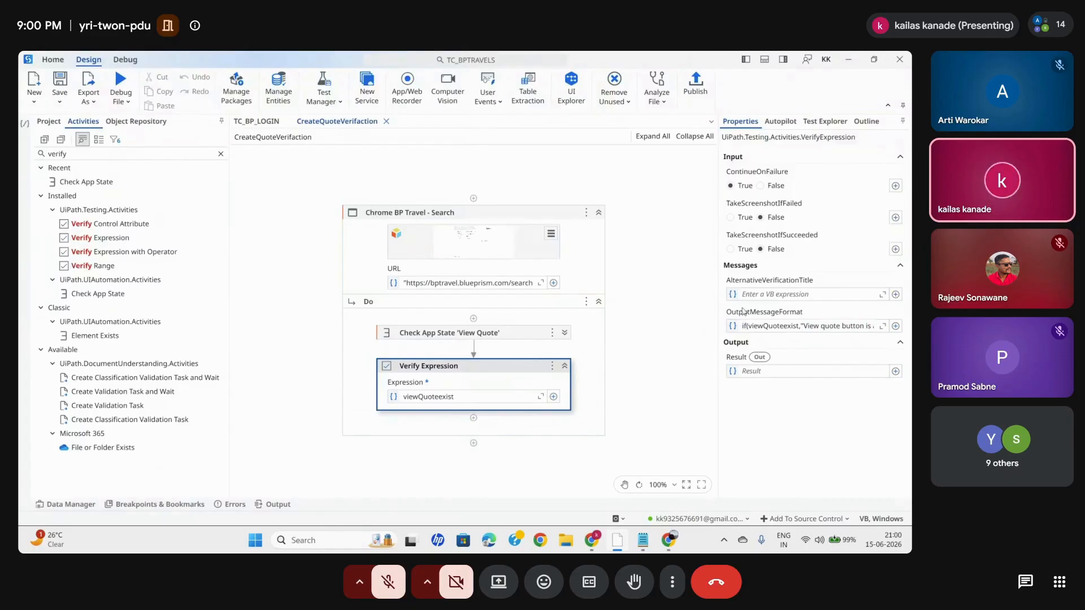
- Switch to Test Manager in Chrome and examine the assertion names of BPT_LOGIN in execution Automated - TCB:1 - 20260615.1524
{"action": "left_click", "coordinate": [766, 294]}
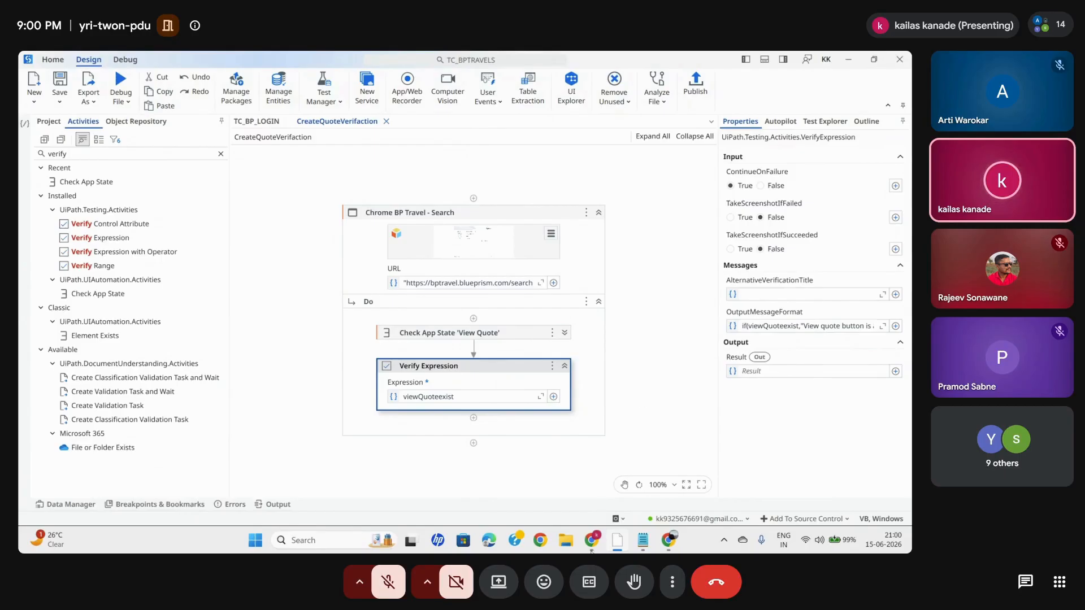
{"action": "mouse_move", "coordinate": [591, 548]}
{"action": "left_click", "coordinate": [526, 461]}
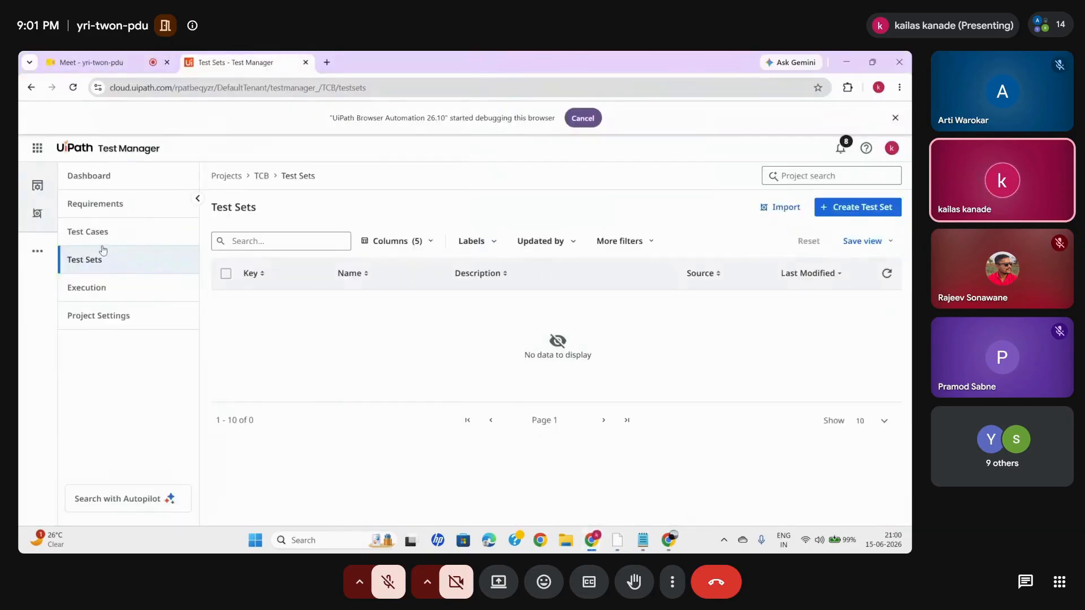
{"action": "left_click", "coordinate": [87, 282]}
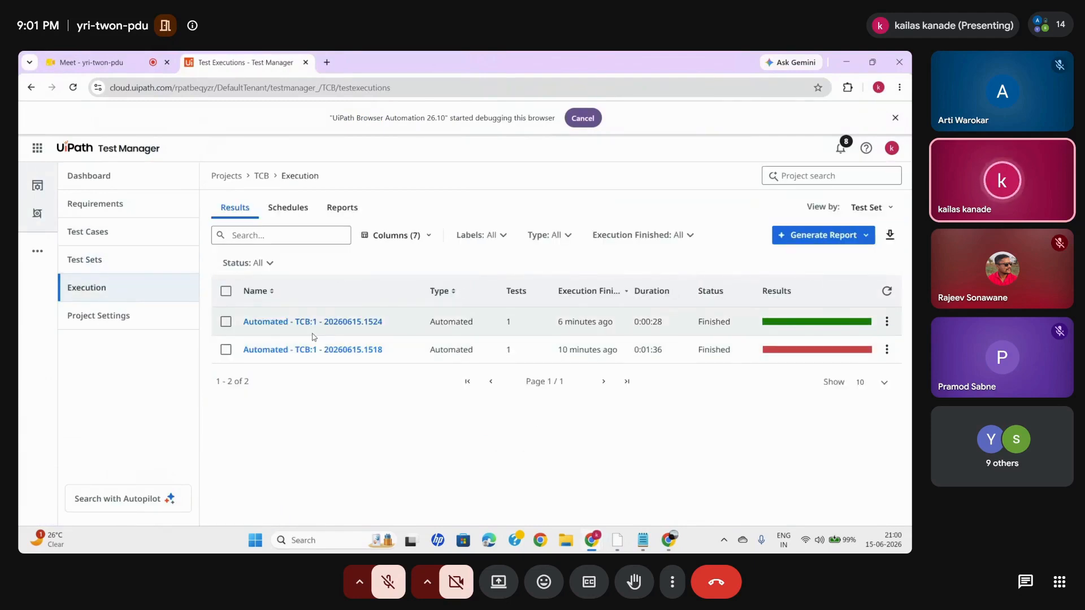
{"action": "left_click", "coordinate": [296, 323]}
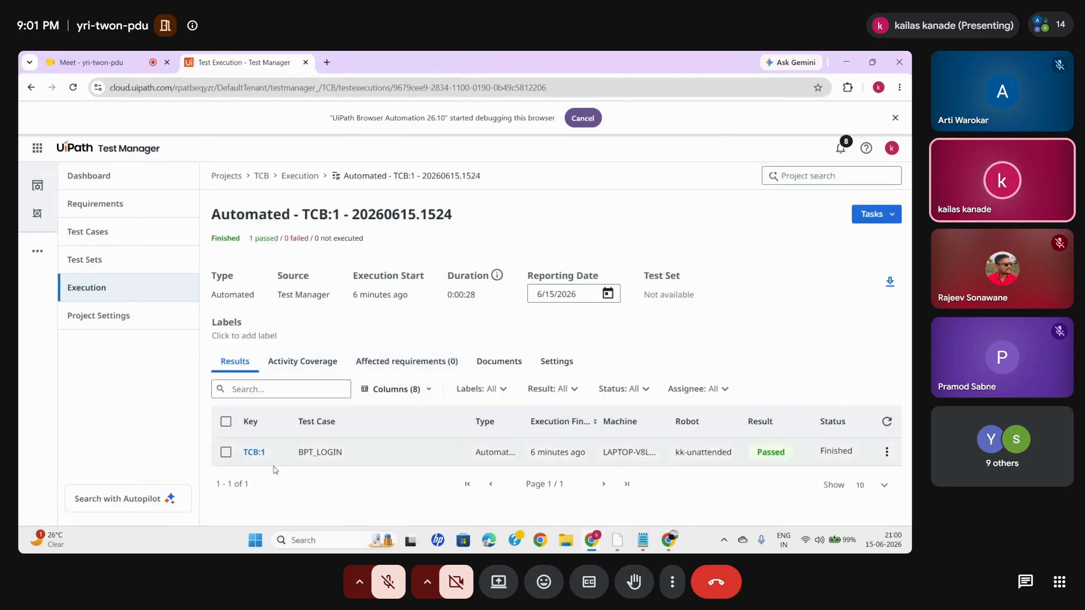
{"action": "left_click", "coordinate": [254, 451]}
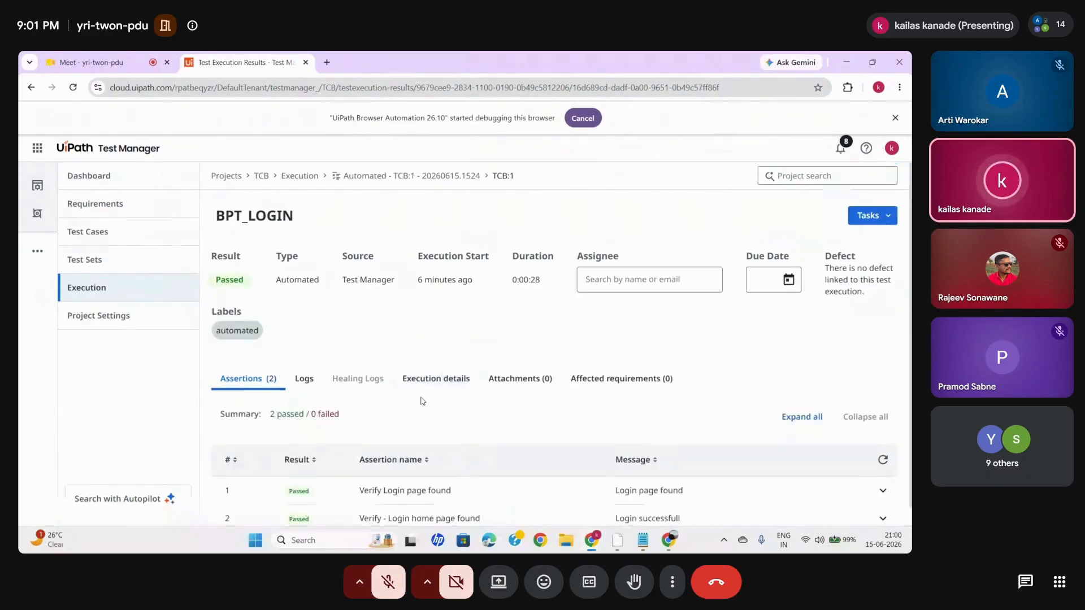
{"action": "scroll", "coordinate": [421, 401], "scroll_direction": "down", "scroll_amount": 1}
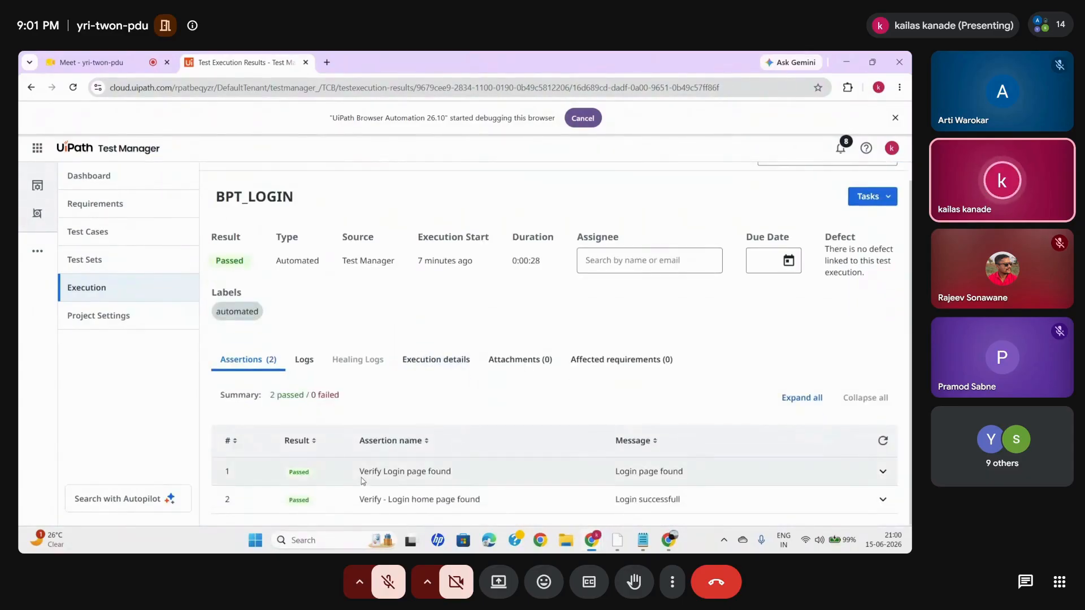
{"action": "left_click_drag", "start_coordinate": [362, 480], "coordinate": [464, 476]}
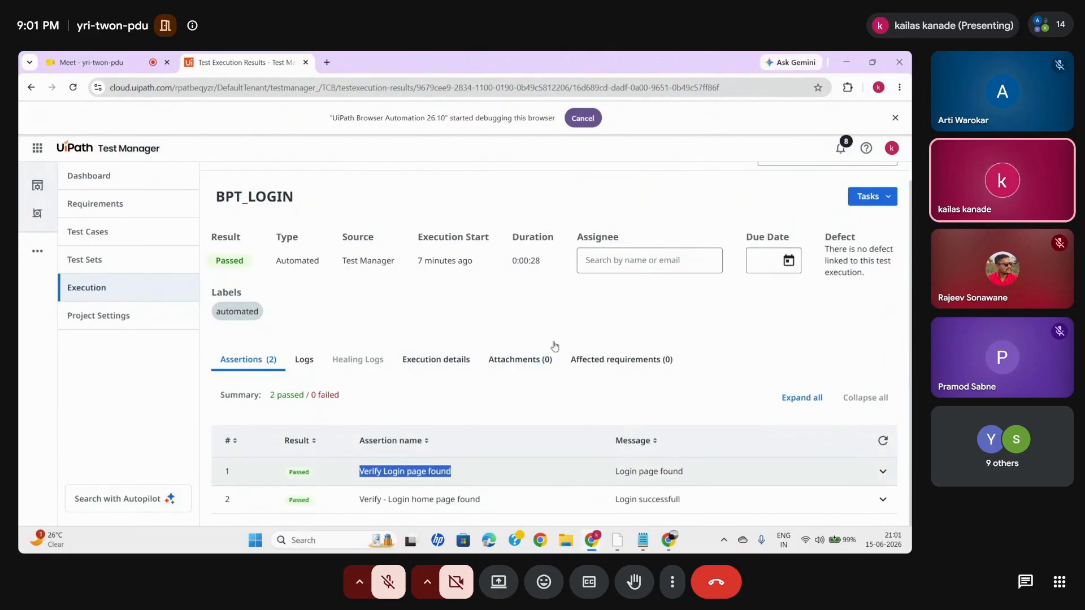
- Switch to UiPath Studio, set the Verify Expression's AlternativeVerificationTitle to "Verify View Quote available", and save the test case
{"action": "left_click", "coordinate": [846, 59]}
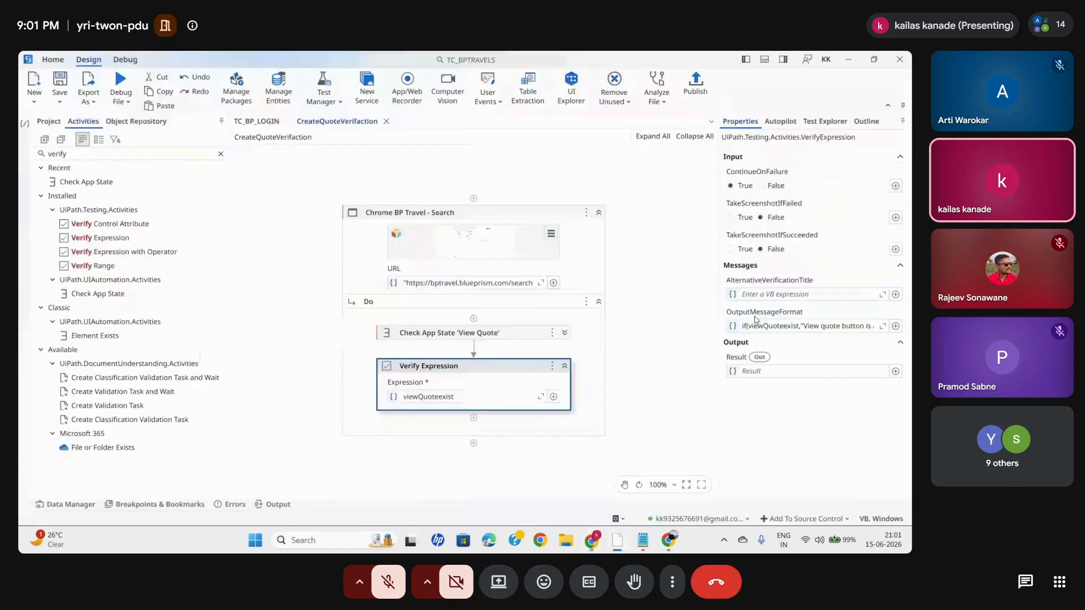
{"action": "left_click", "coordinate": [754, 295]}
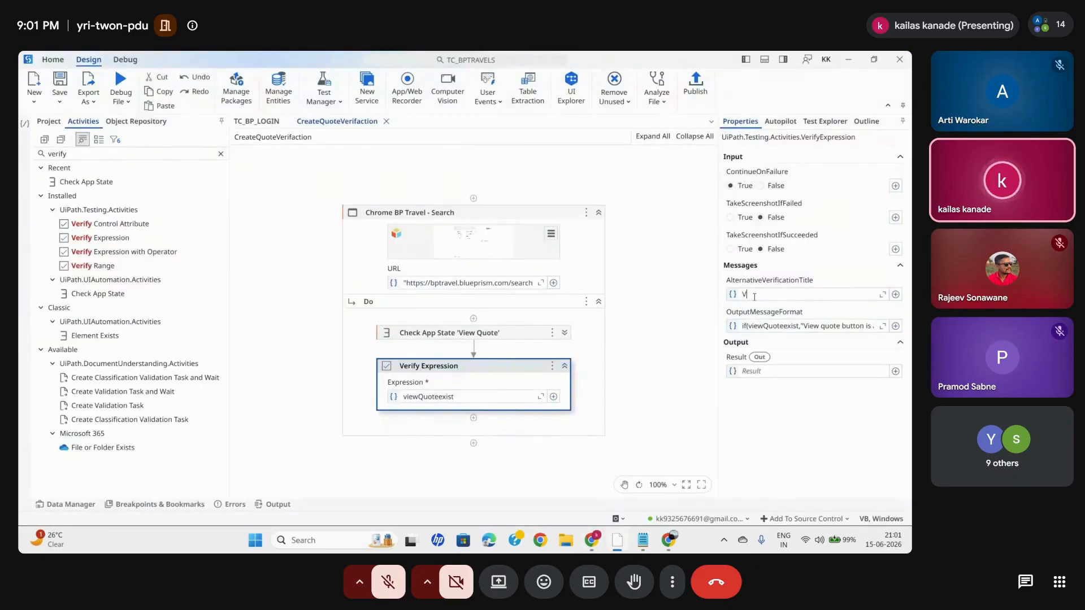
{"action": "type", "text": "Veri"}
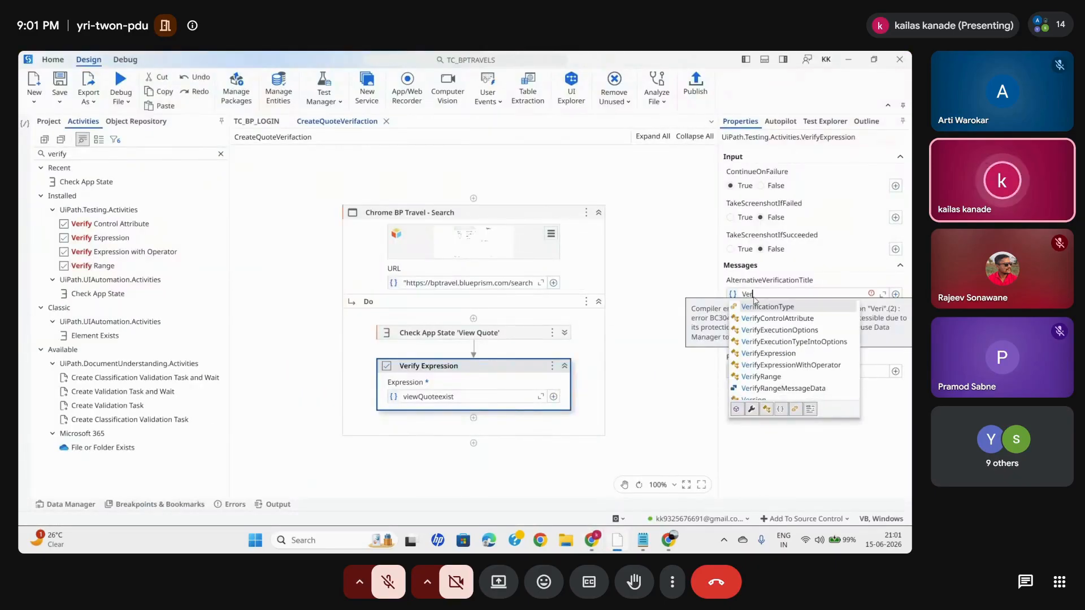
{"action": "key", "text": "BackSpace"}
{"action": "key", "text": "BackSpace"}
{"action": "key", "text": "BackSpace"}
{"action": "key", "text": "BackSpace"}
{"action": "type", "text": "\"Verify Q"}
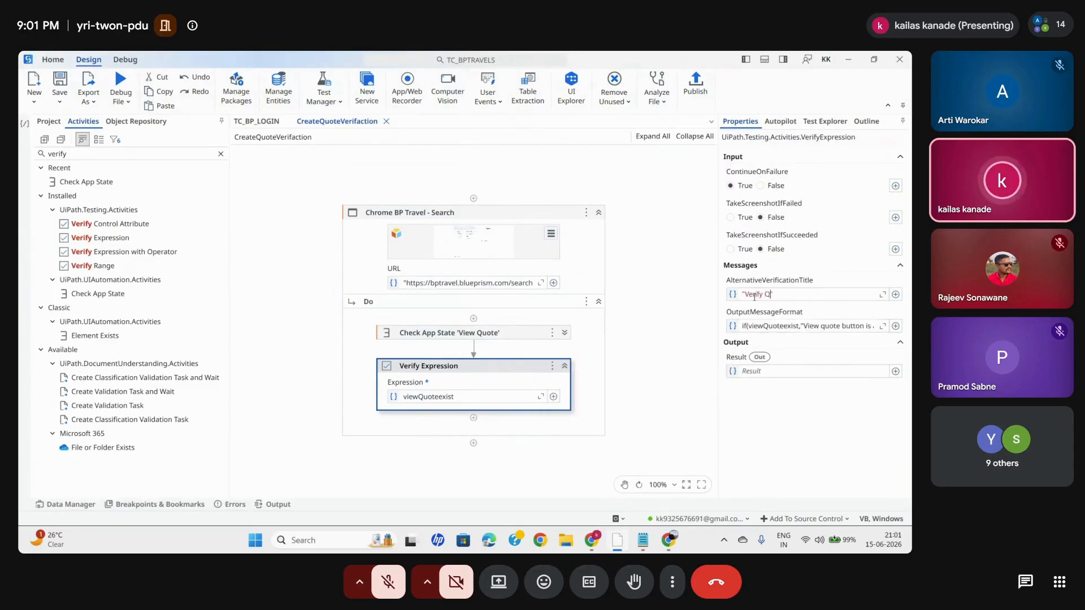
{"action": "key", "text": "BackSpace"}
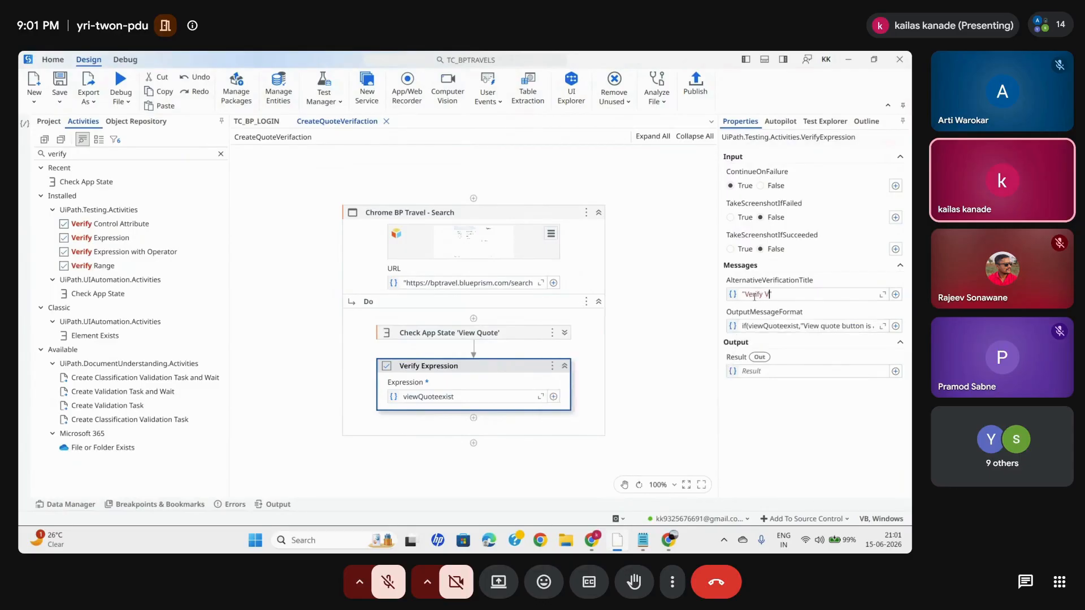
{"action": "type", "text": "View Quote a"}
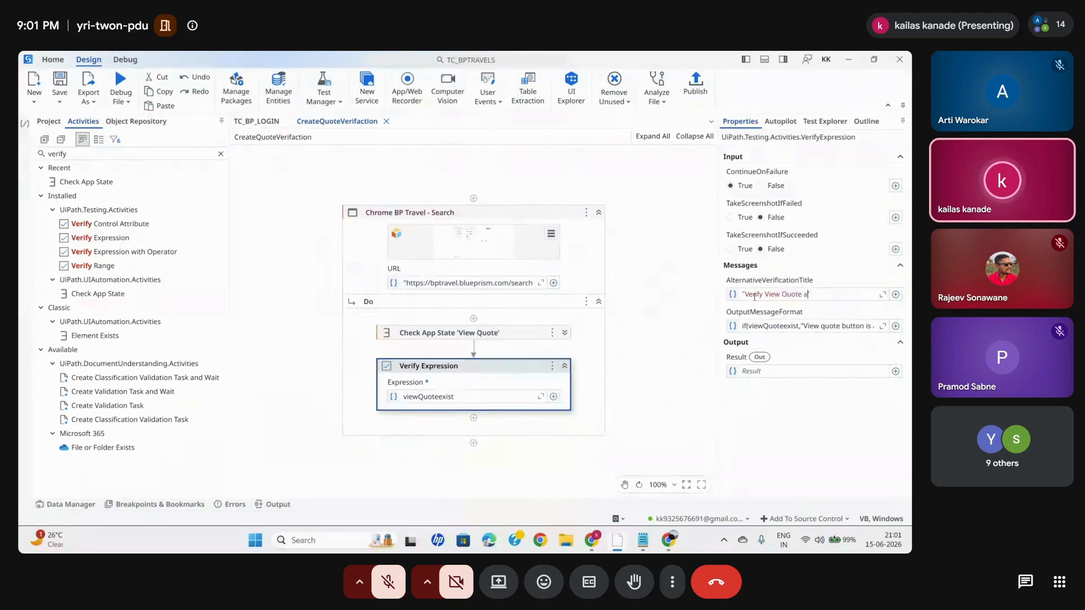
{"action": "type", "text": "vailb"}
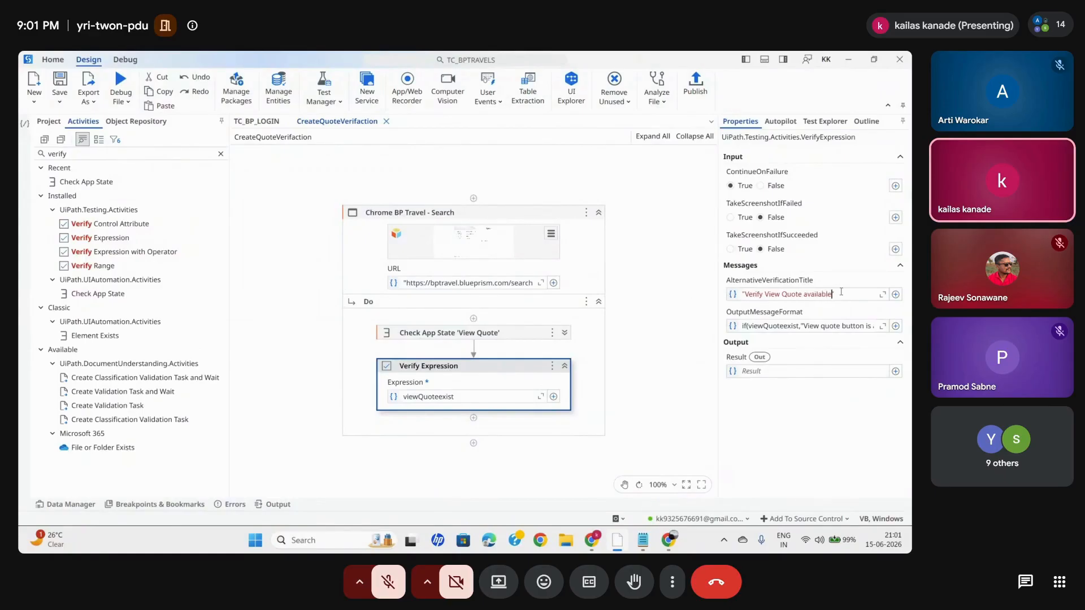
{"action": "left_click", "coordinate": [673, 324]}
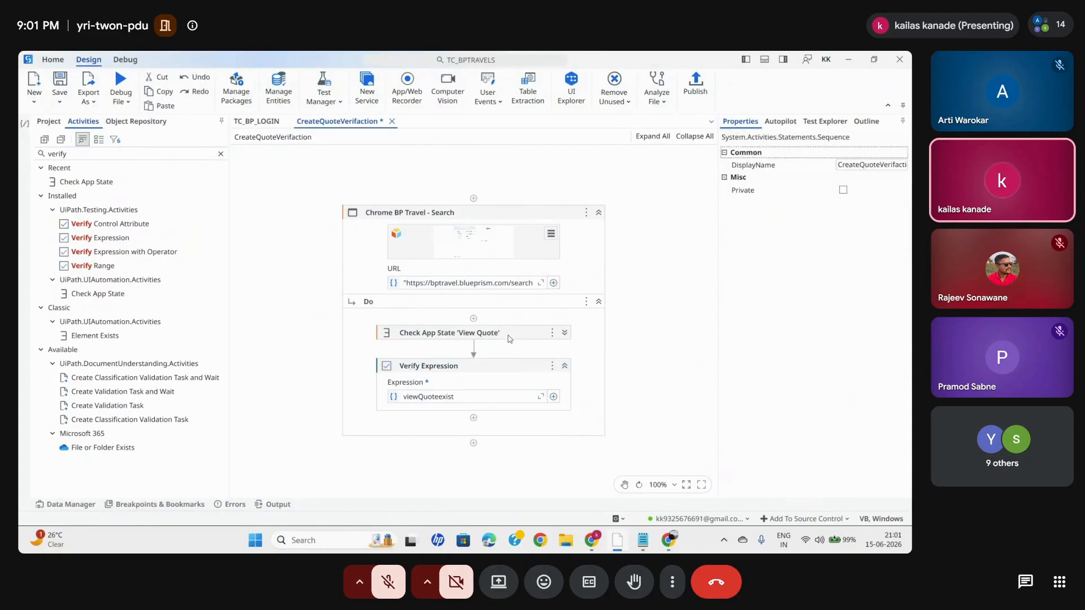
{"action": "left_click", "coordinate": [61, 81]}
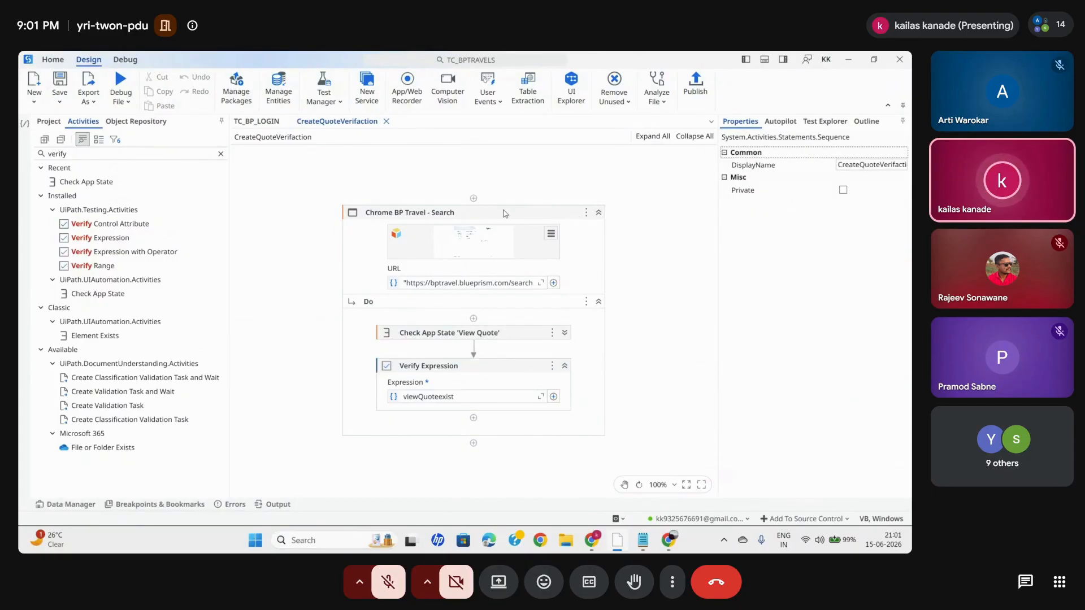
- Publish the TC_BPTRAVELS test cases with the default package properties
{"action": "left_click", "coordinate": [480, 217]}
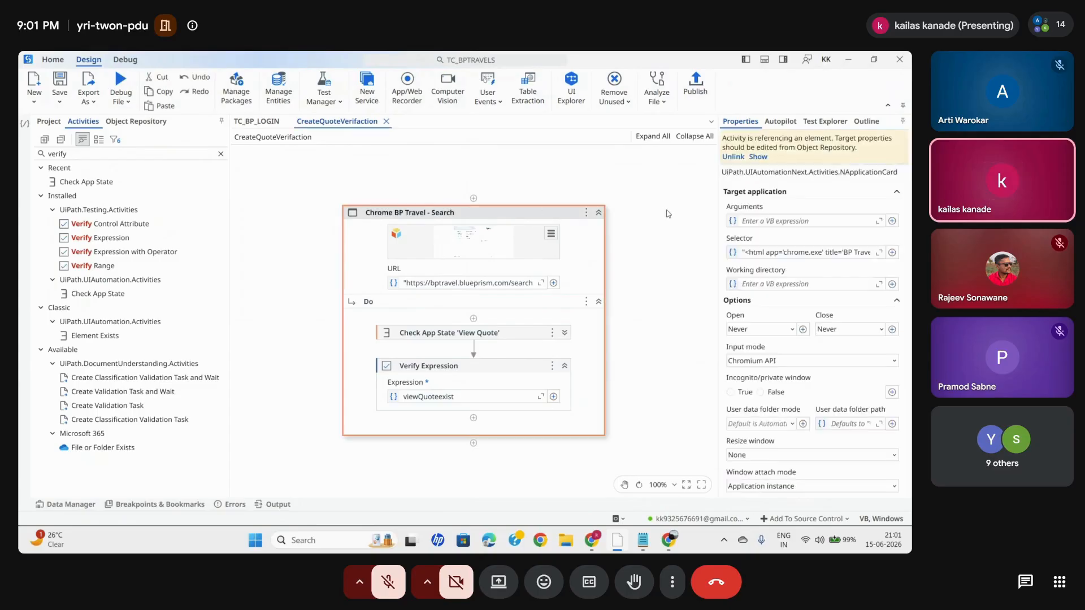
{"action": "left_click", "coordinate": [703, 85]}
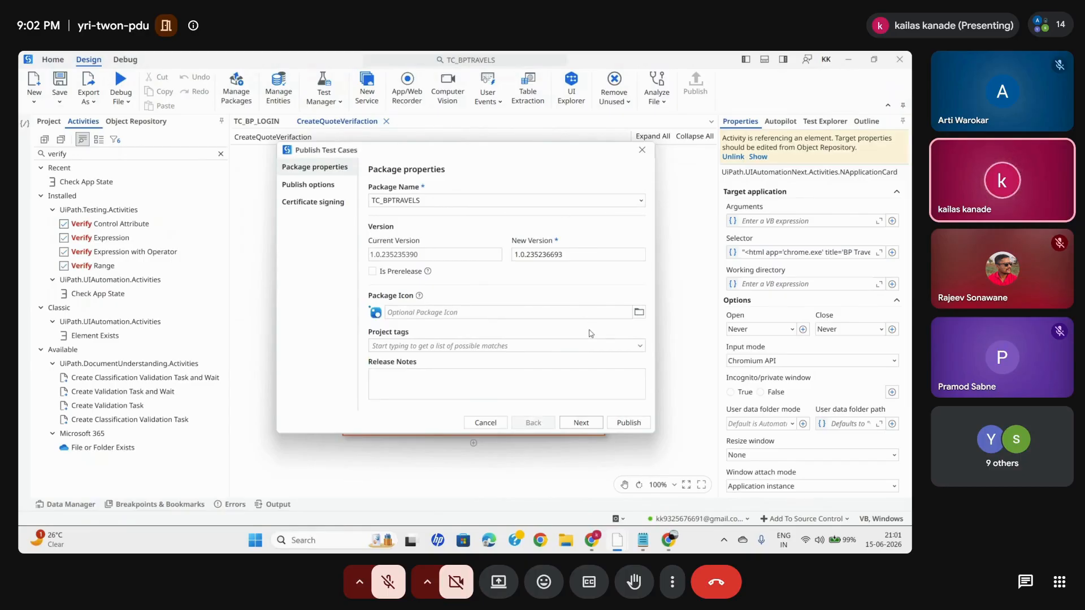
{"action": "left_click", "coordinate": [628, 422]}
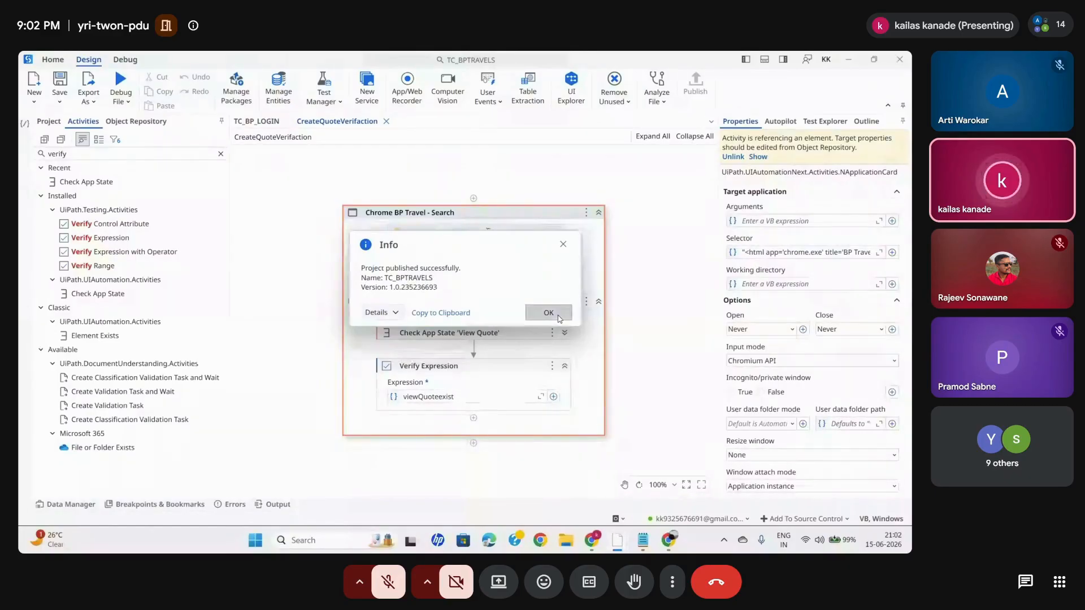
{"action": "left_click", "coordinate": [558, 316]}
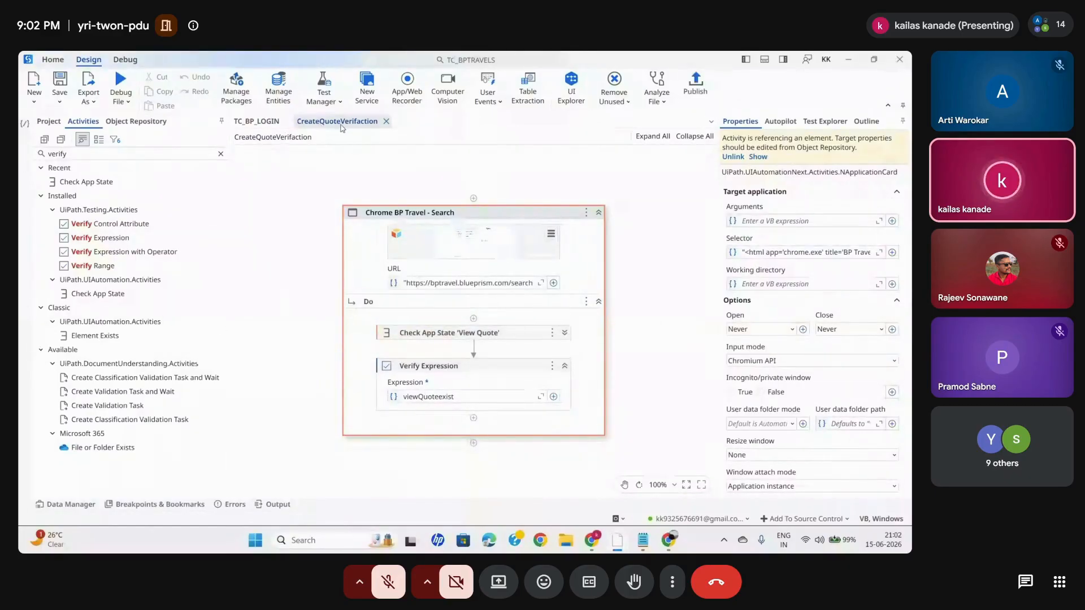
- Switch to Test Manager in Chrome and create a test case named BP_ViewQoteTC without a description
{"action": "mouse_move", "coordinate": [592, 540]}
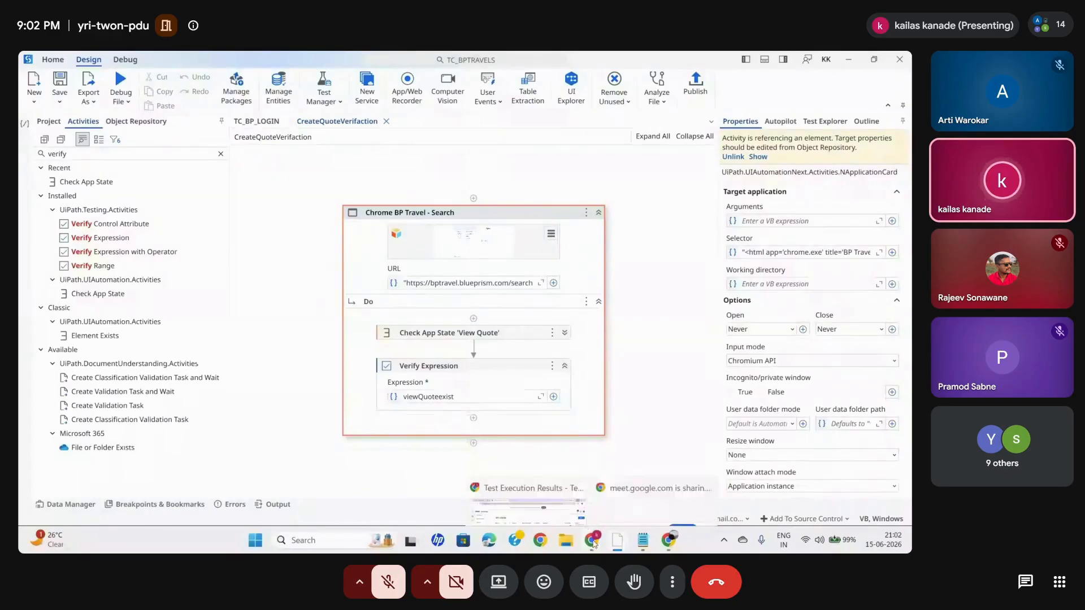
{"action": "left_click", "coordinate": [551, 475]}
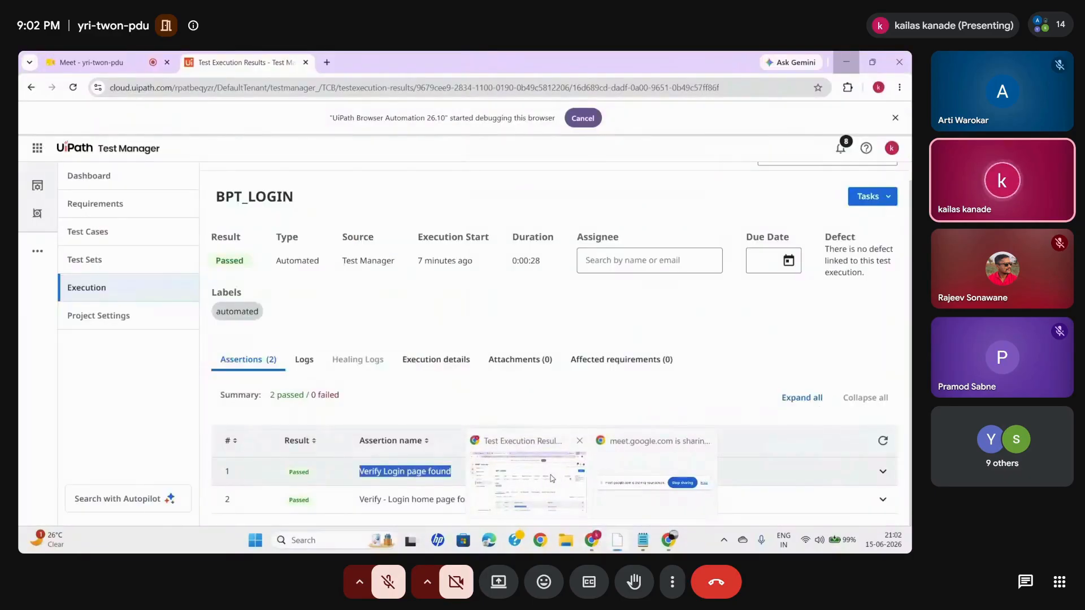
{"action": "left_click", "coordinate": [105, 232]}
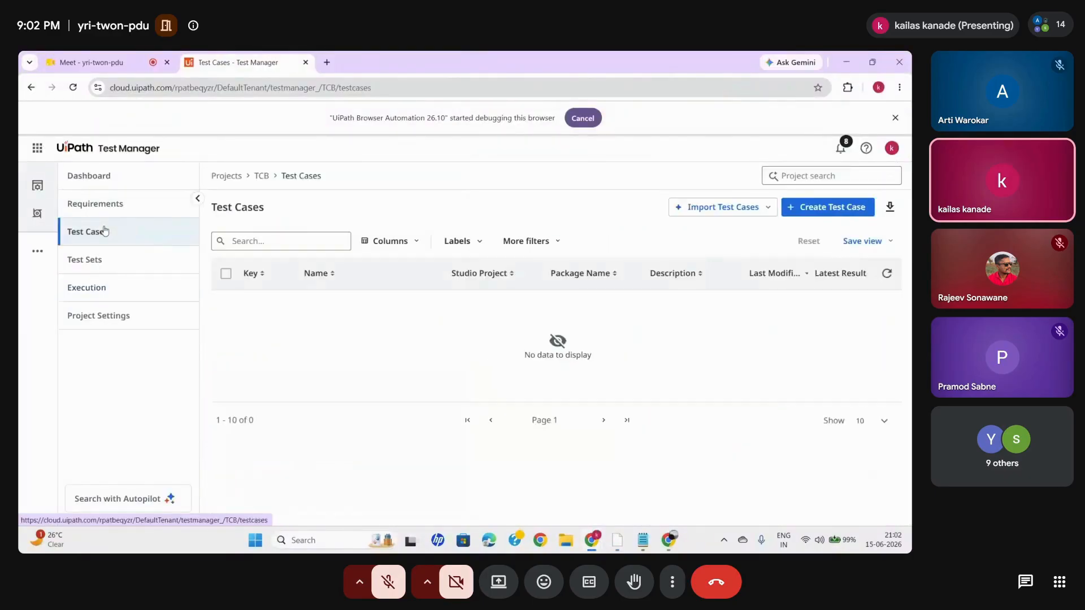
{"action": "left_click", "coordinate": [803, 209]}
{"action": "type", "text": "bp"}
{"action": "key", "text": "BackSpace"}
{"action": "key", "text": "BackSpace"}
{"action": "type", "text": "BP_ViewQoteTC"}
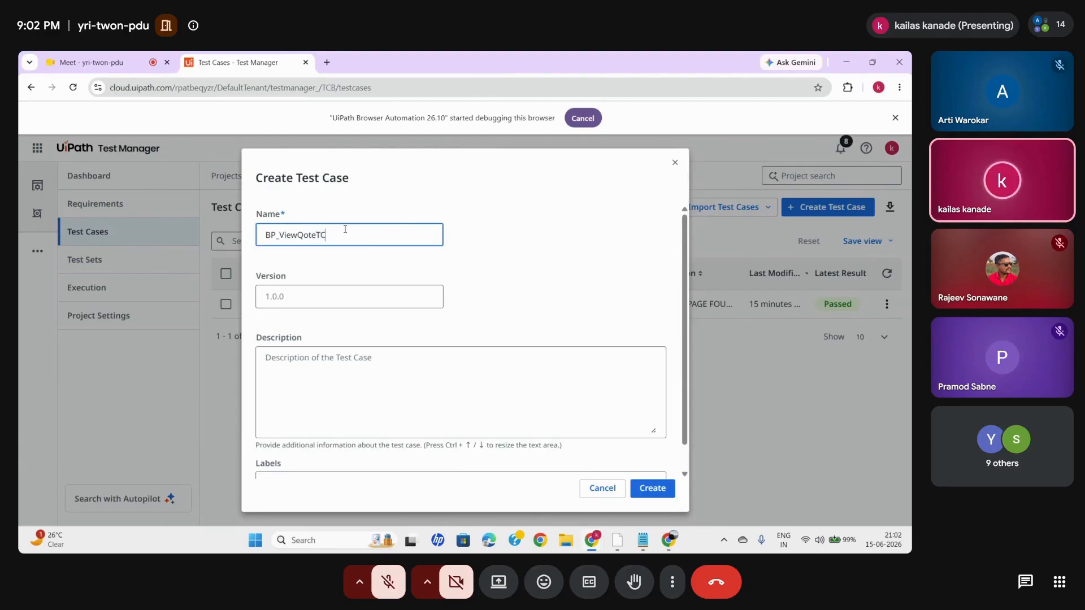
{"action": "left_click", "coordinate": [325, 359]}
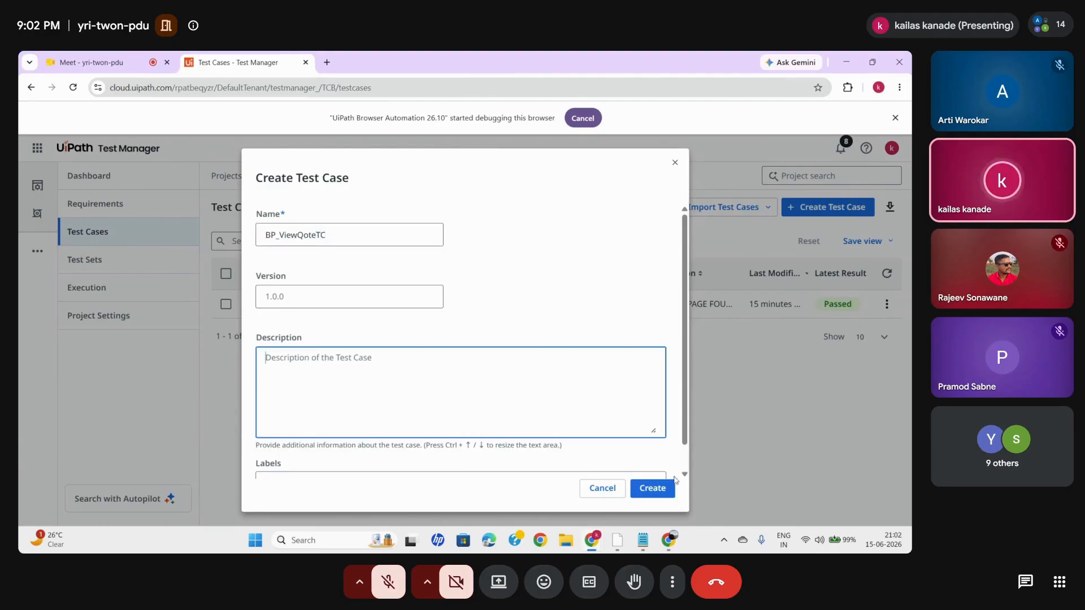
{"action": "left_click", "coordinate": [652, 489]}
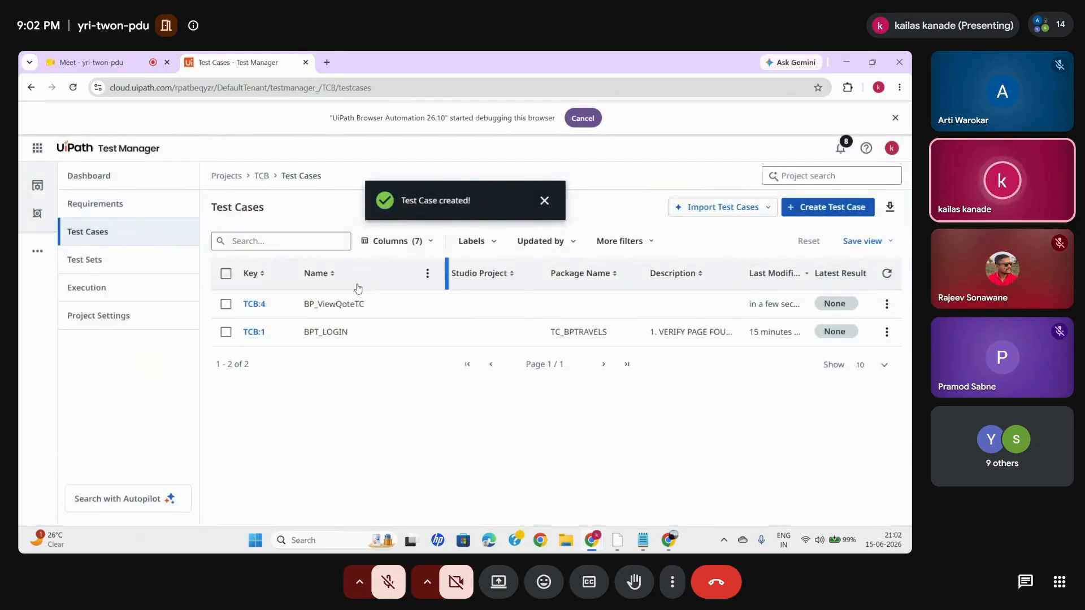
- Open the automation settings of BP_ViewQoteTC and check which published automations can be linked
{"action": "left_click", "coordinate": [252, 305]}
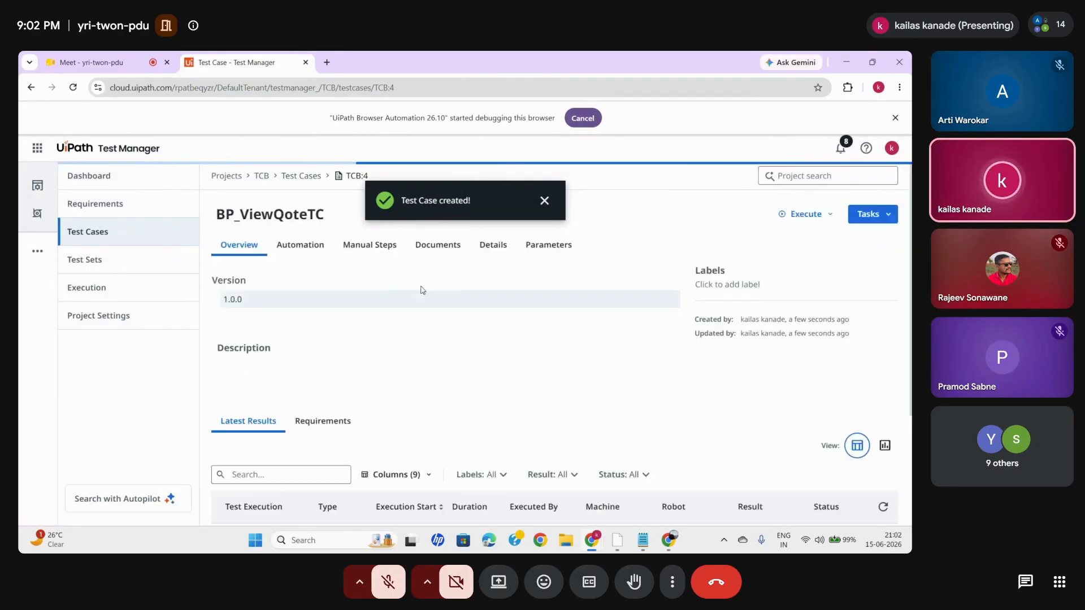
{"action": "left_click", "coordinate": [286, 245]}
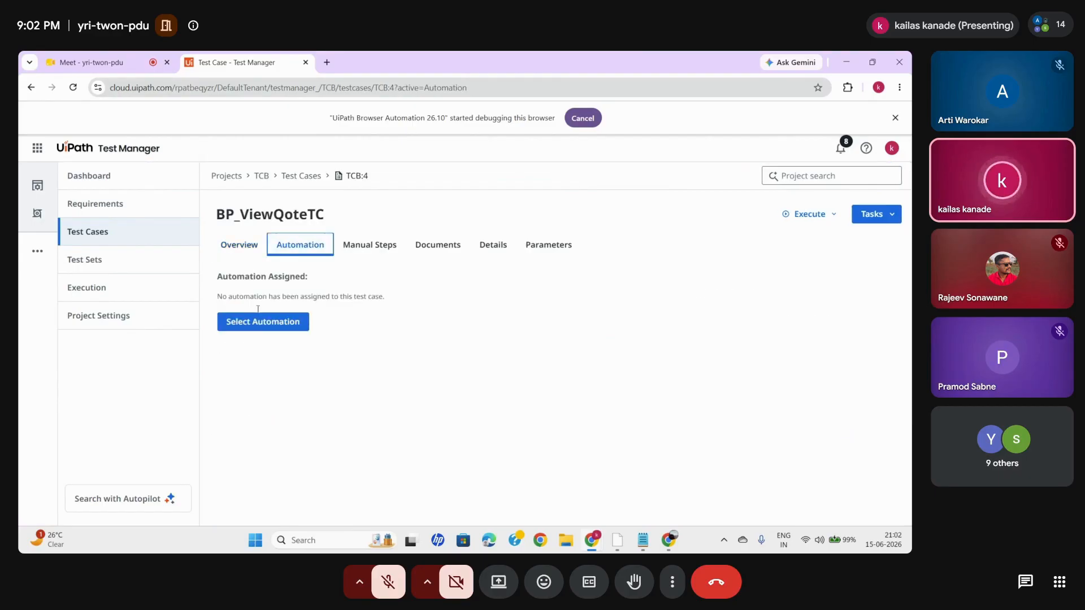
{"action": "left_click", "coordinate": [254, 330]}
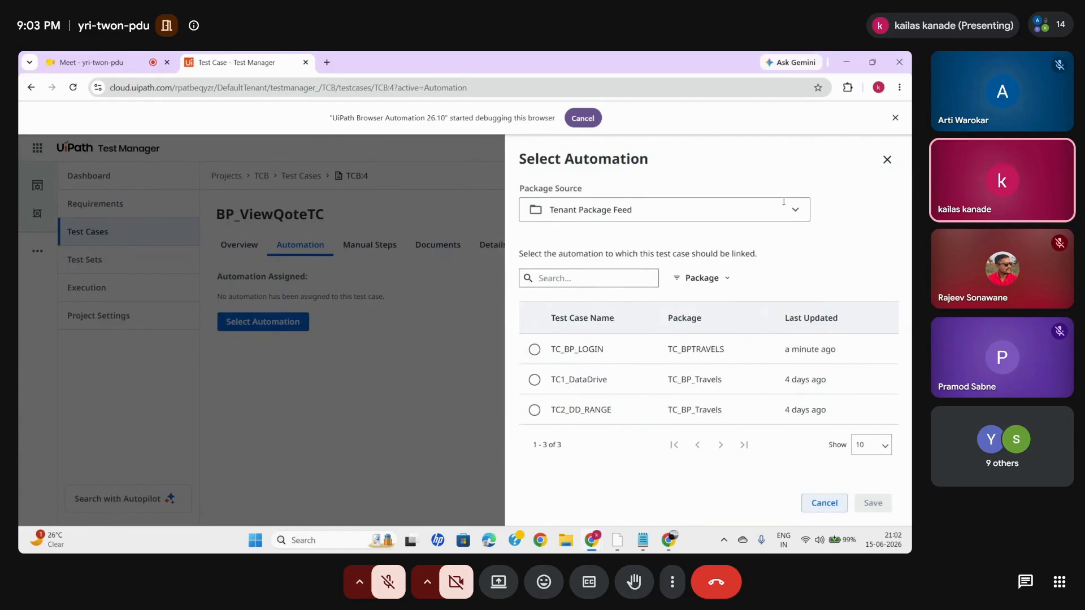
{"action": "left_click", "coordinate": [887, 159]}
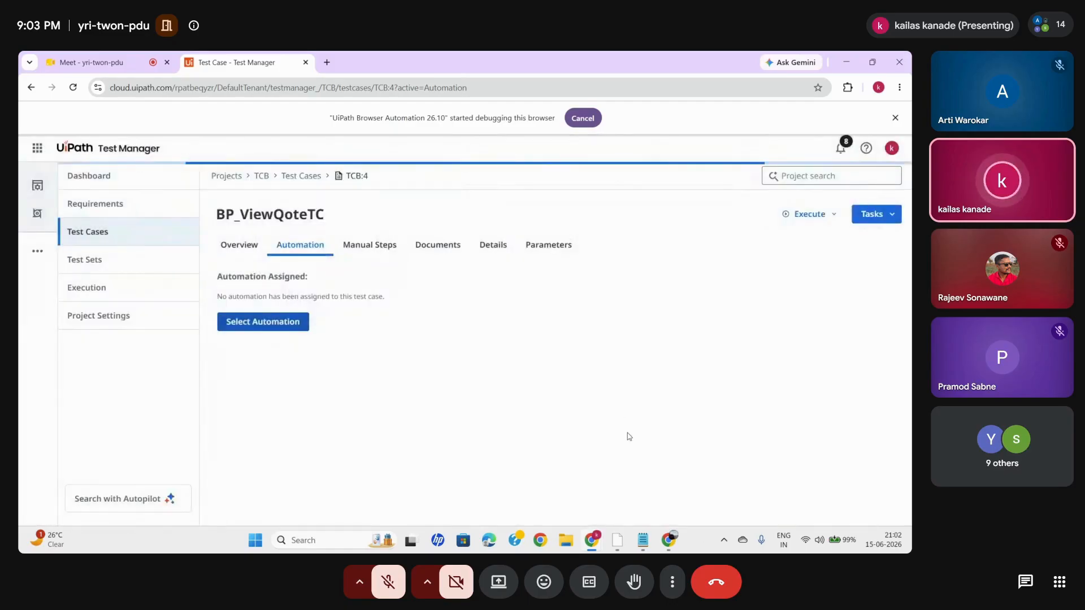
- Switch back to UiPath Studio and set CreateQuoteVerifaction.xaml as publishable
{"action": "mouse_move", "coordinate": [621, 540]}
{"action": "left_click", "coordinate": [628, 499]}
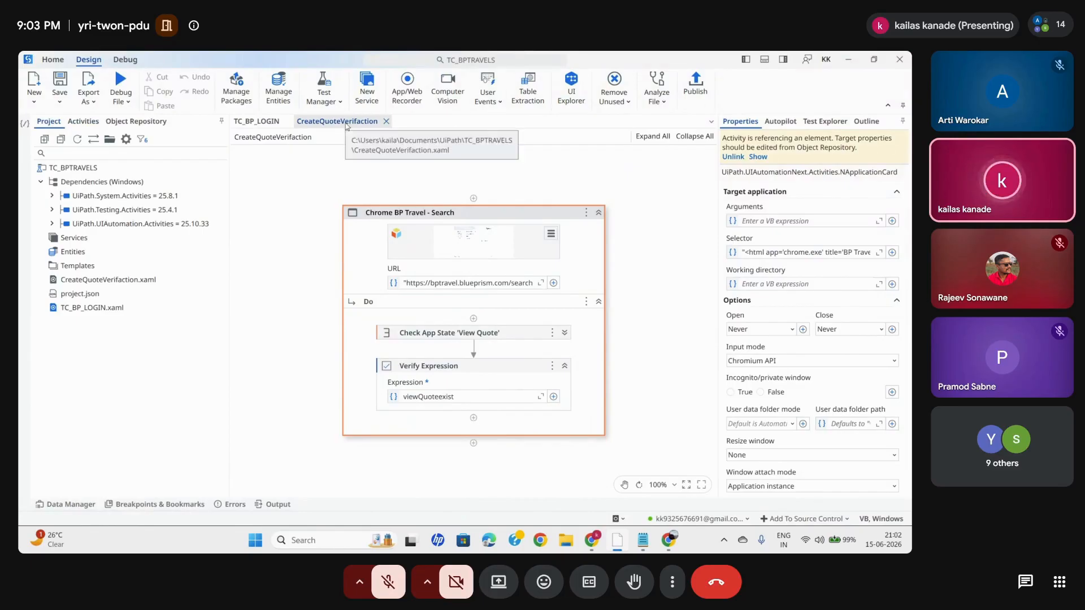
{"action": "right_click", "coordinate": [103, 281]}
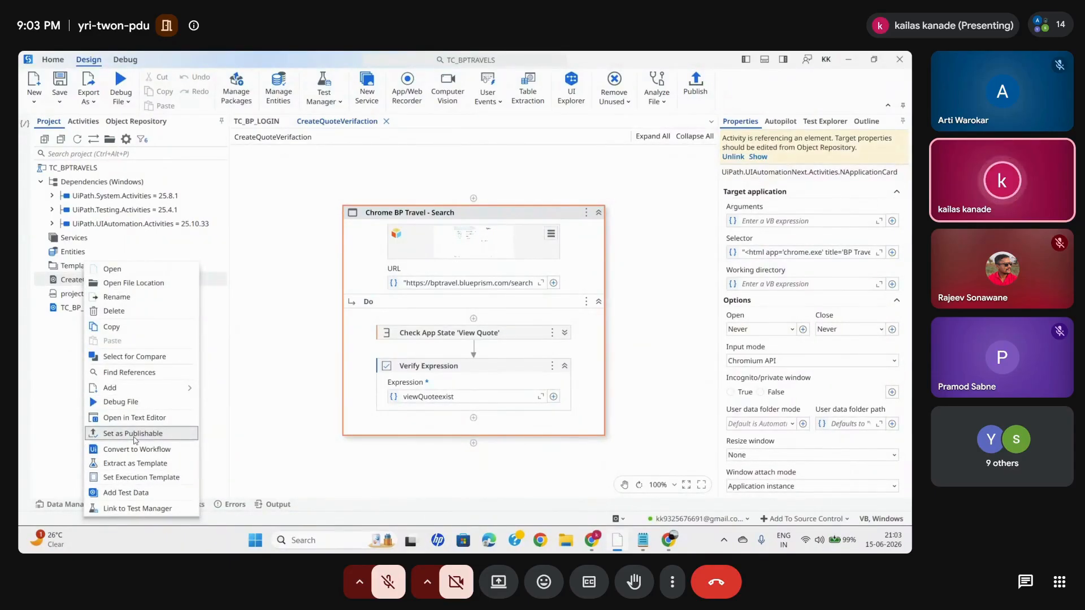
{"action": "left_click", "coordinate": [135, 435]}
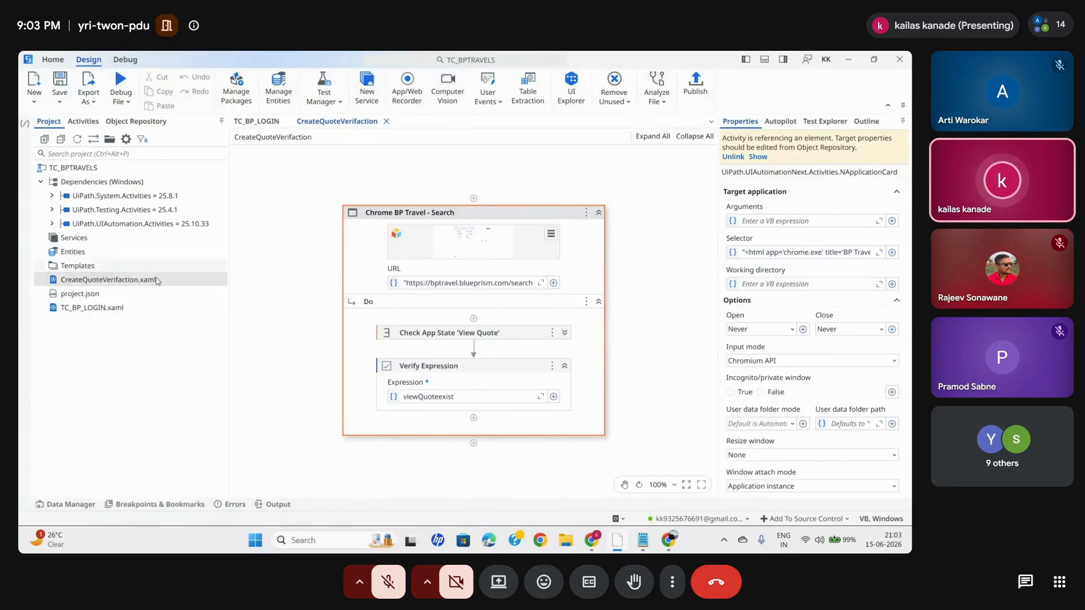
- Republish the TC_BPTRAVELS project with CreateQuoteVerifaction included
{"action": "left_click", "coordinate": [695, 86]}
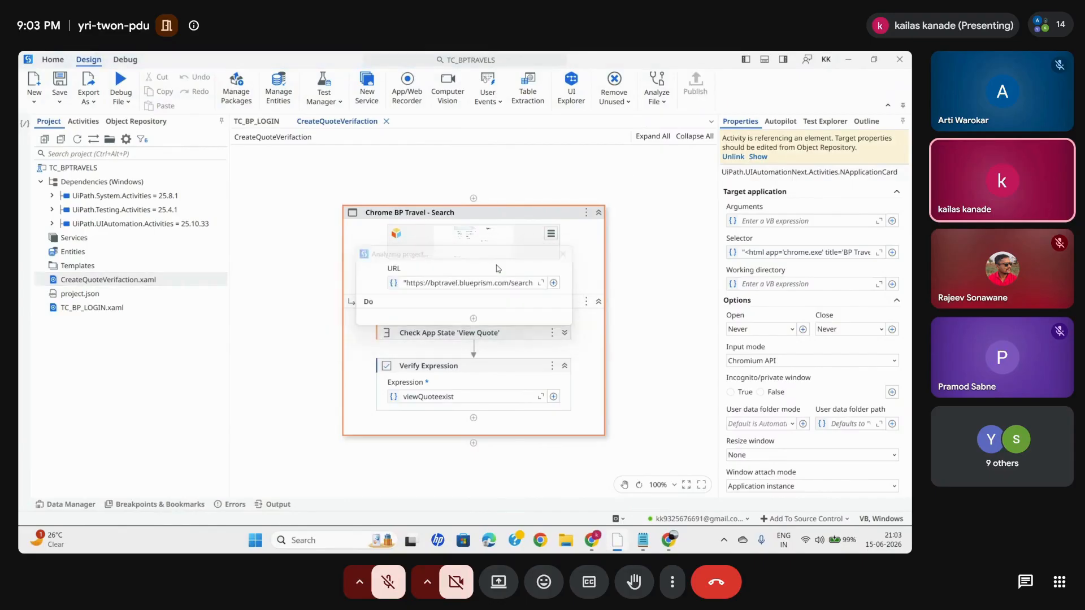
{"action": "left_click", "coordinate": [628, 422]}
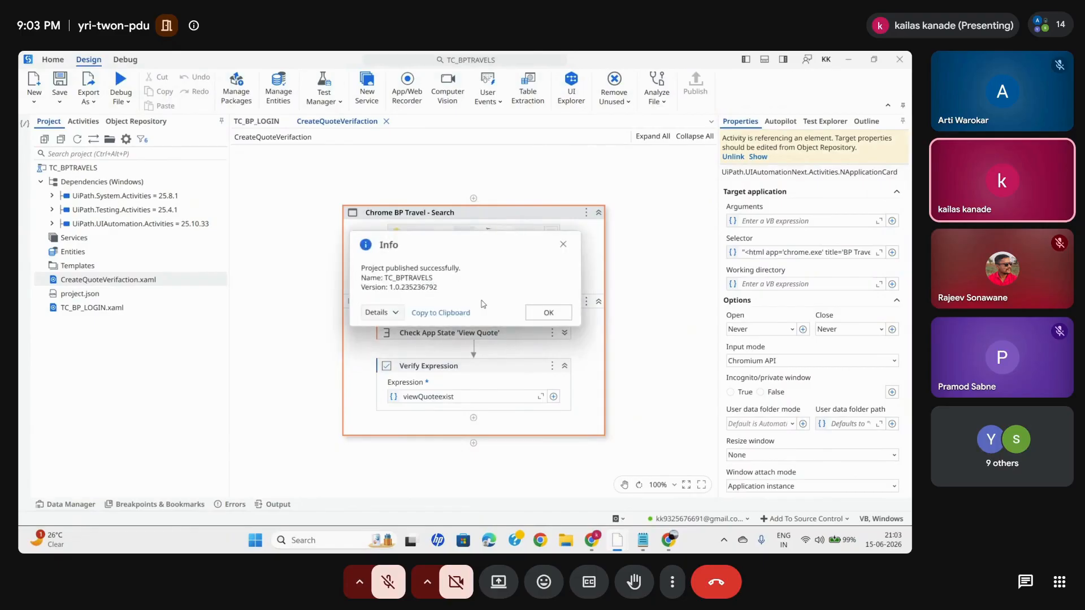
{"action": "left_click", "coordinate": [551, 314]}
- Return to Test Manager in Chrome and link BP_ViewQoteTC to the CreateQuoteVerifaction automation from package TC_BPTRAVELS
{"action": "left_click", "coordinate": [592, 540]}
{"action": "left_click", "coordinate": [538, 472]}
{"action": "left_click", "coordinate": [261, 332]}
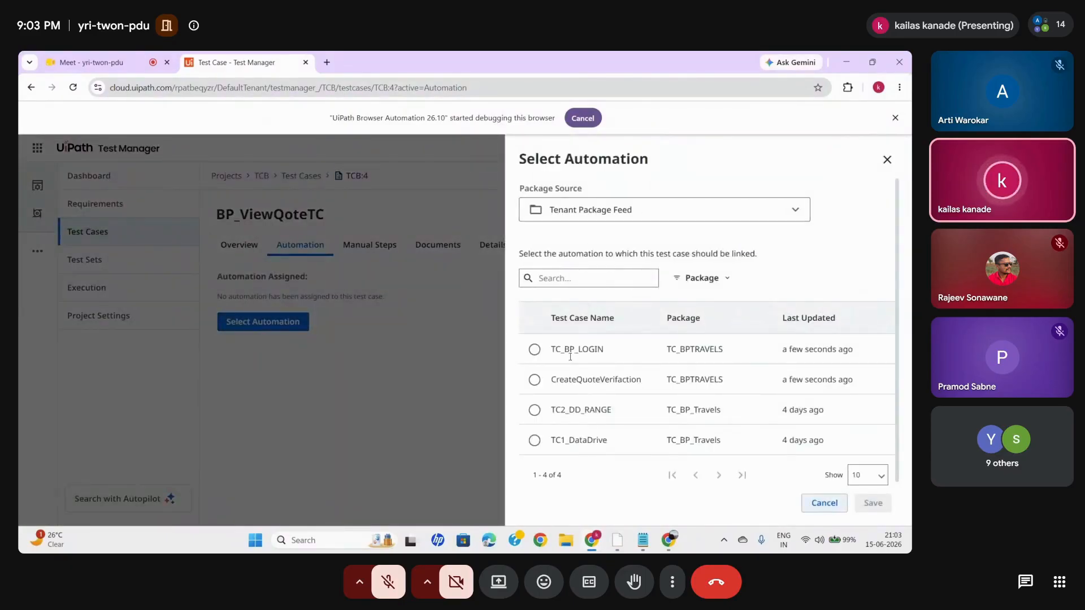
{"action": "left_click_drag", "start_coordinate": [555, 380], "coordinate": [636, 379]}
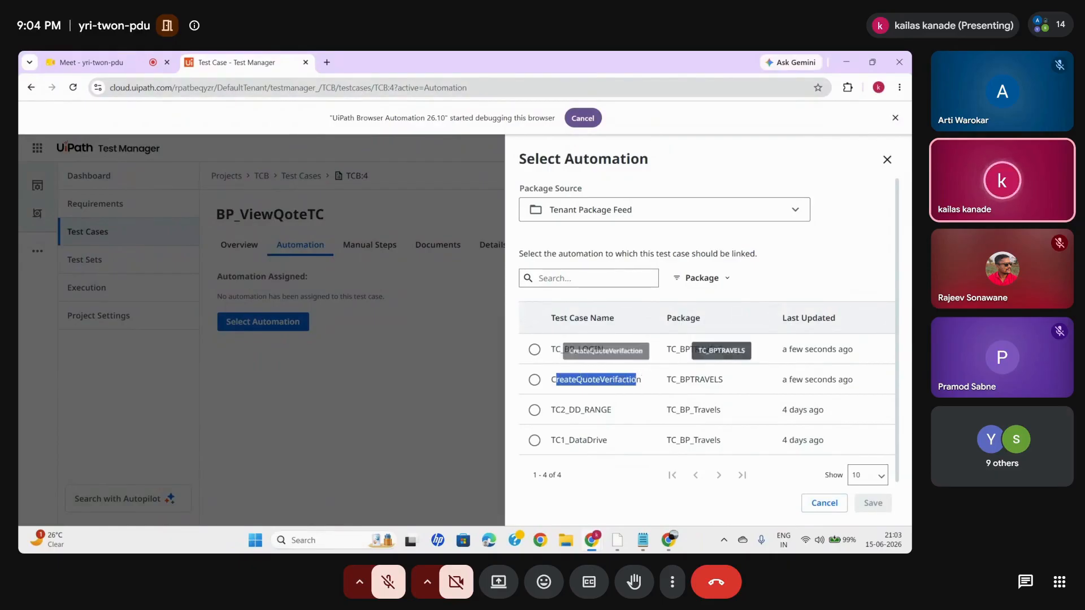
{"action": "left_click", "coordinate": [532, 380]}
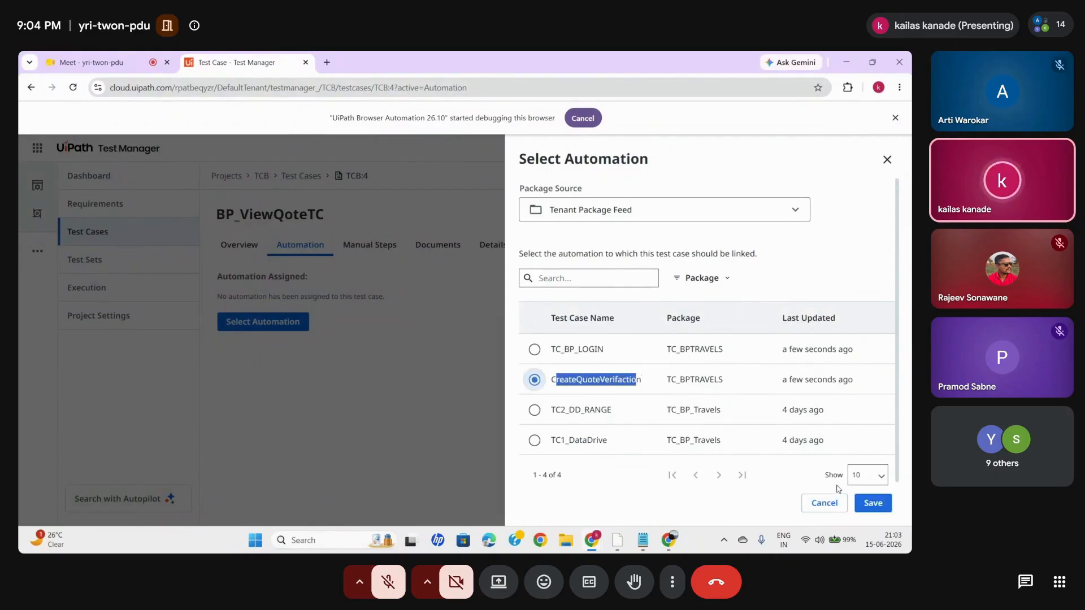
{"action": "left_click", "coordinate": [870, 503]}
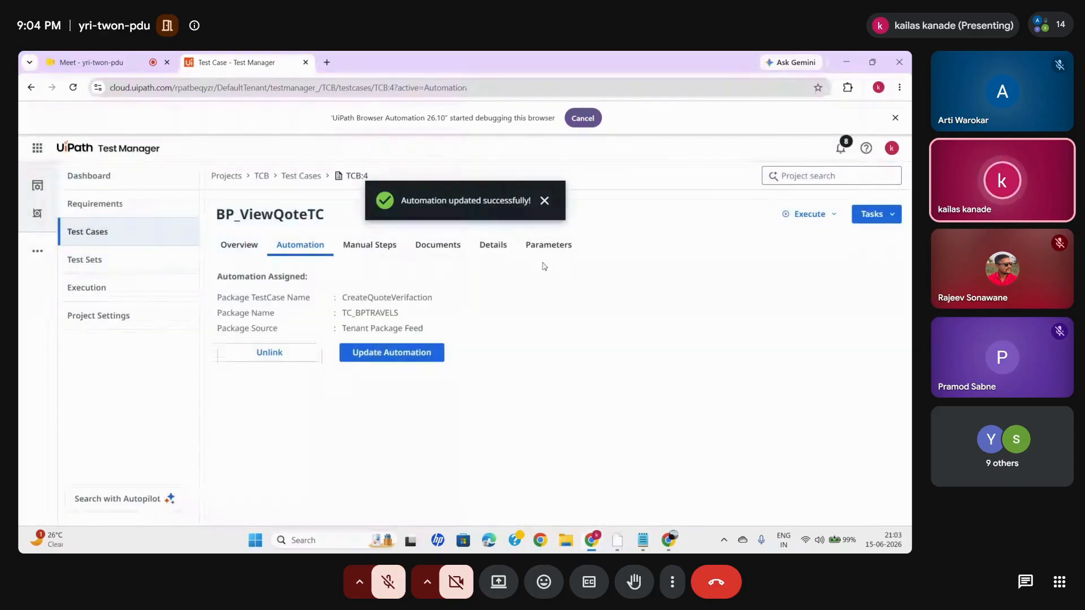
{"action": "left_click", "coordinate": [808, 221]}
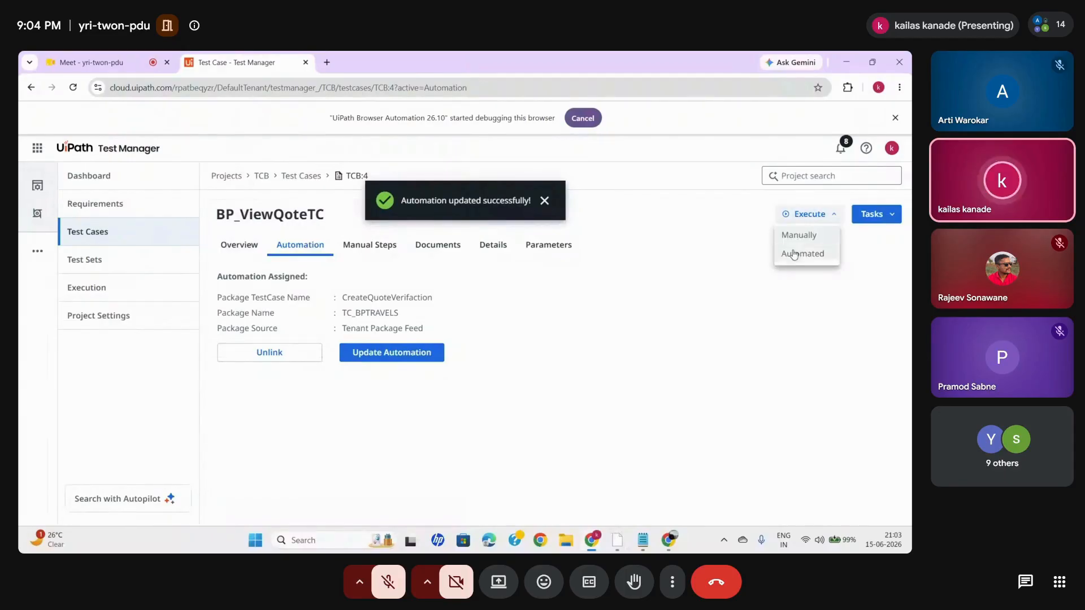
{"action": "left_click", "coordinate": [802, 253]}
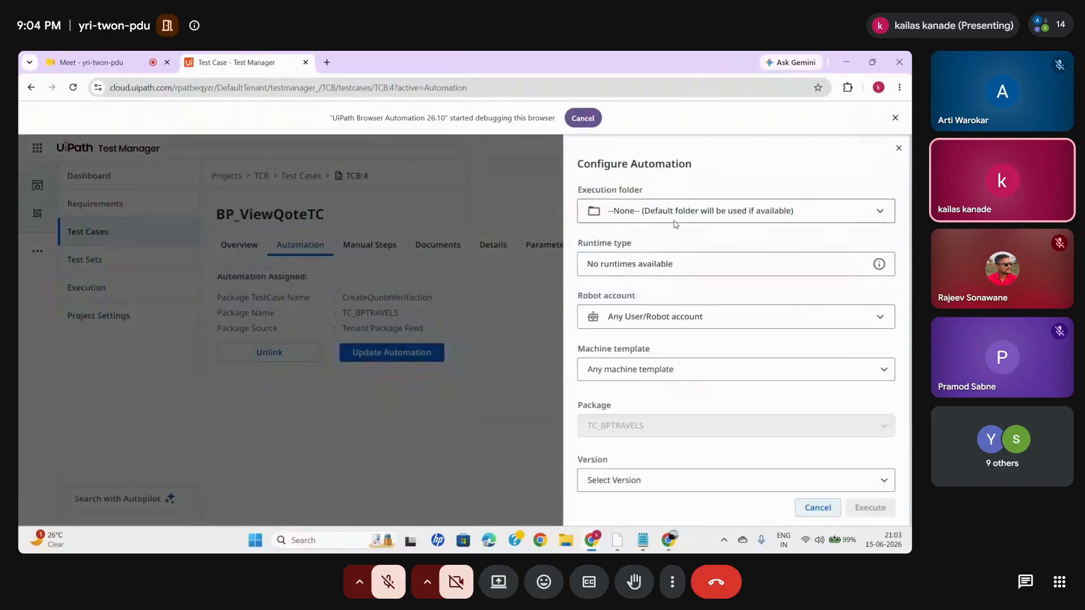
{"action": "left_click", "coordinate": [642, 272]}
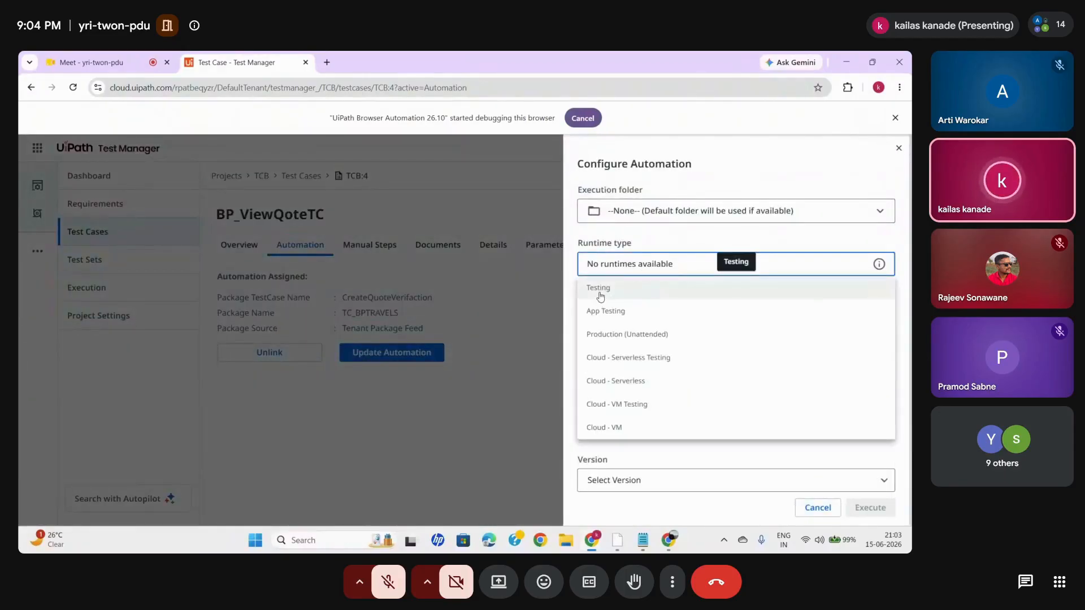
{"action": "left_click", "coordinate": [600, 292]}
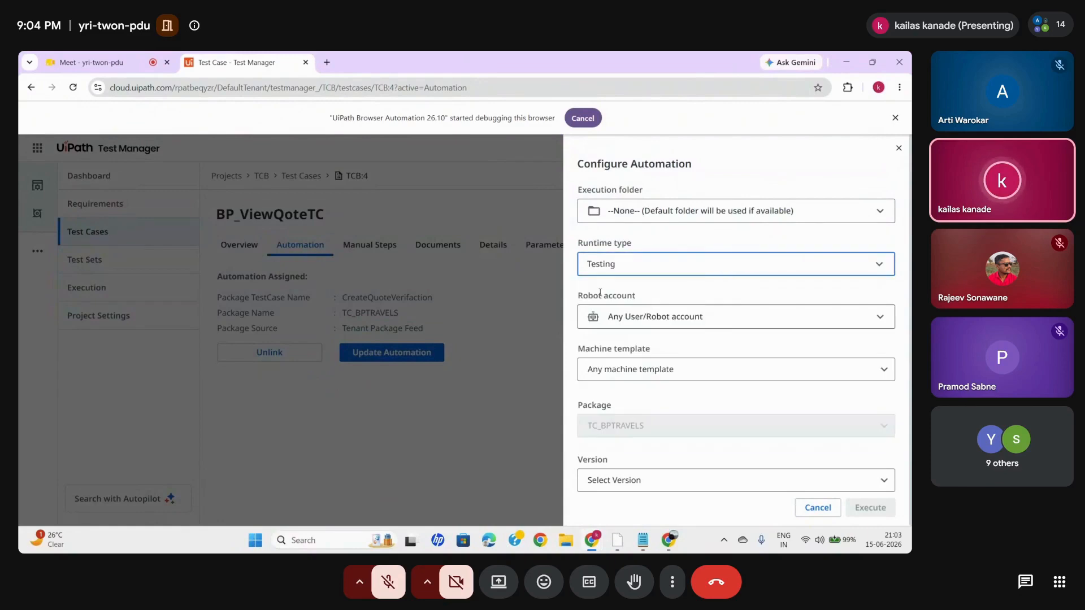
{"action": "left_click", "coordinate": [723, 211]}
{"action": "left_click", "coordinate": [672, 232]}
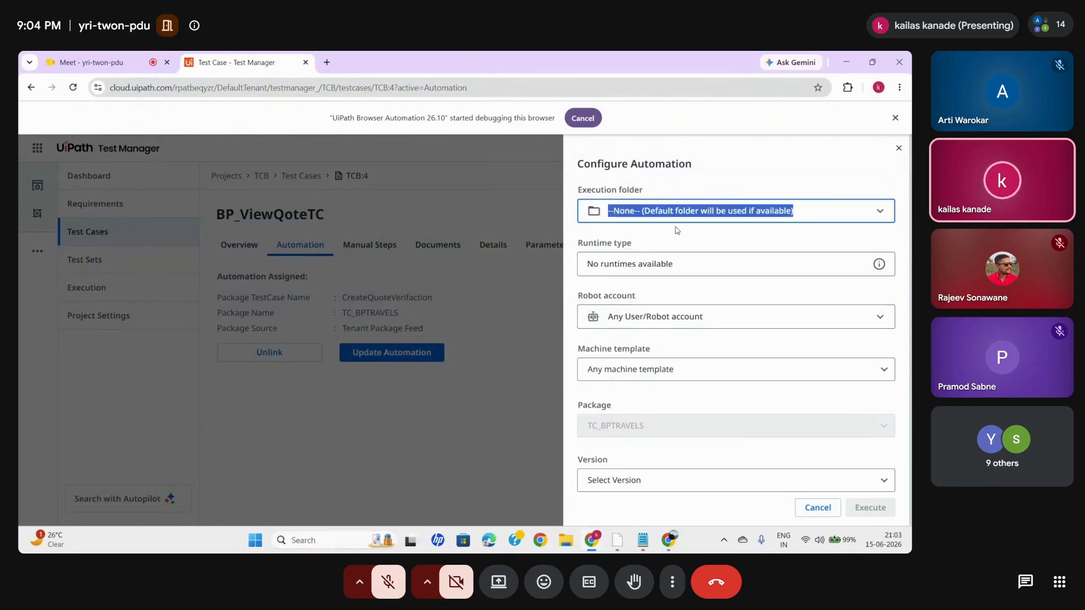
{"action": "left_click", "coordinate": [729, 214]}
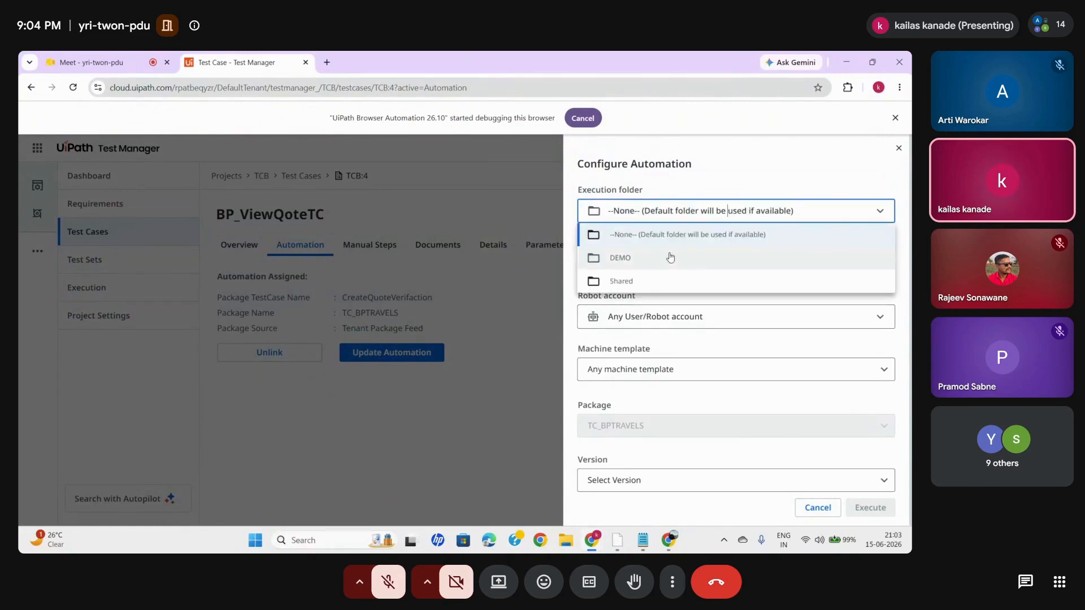
{"action": "left_click", "coordinate": [635, 279]}
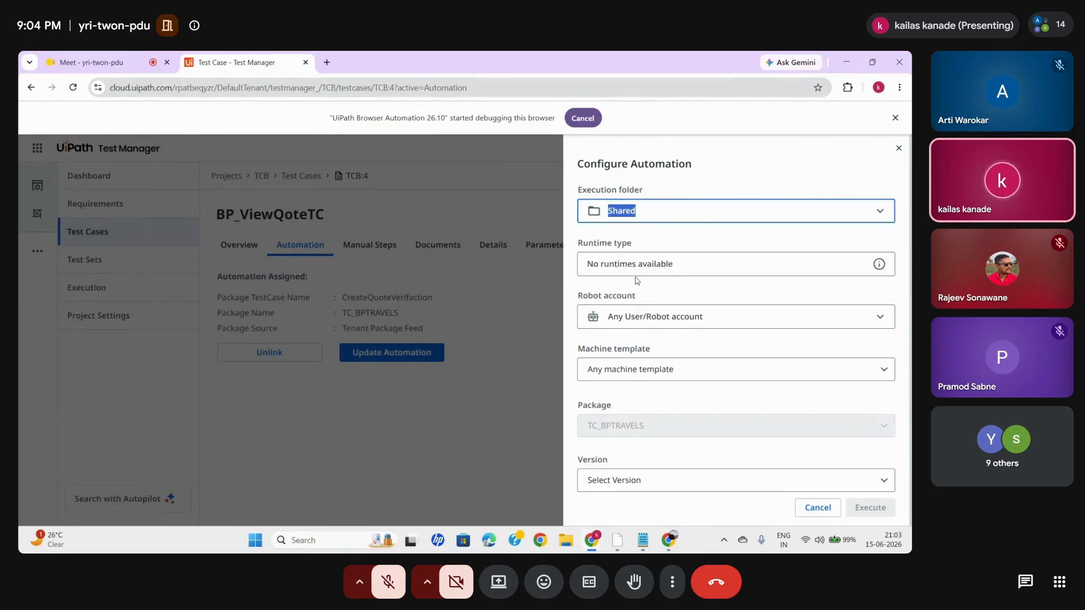
{"action": "left_click", "coordinate": [641, 330]}
{"action": "left_click", "coordinate": [623, 378]}
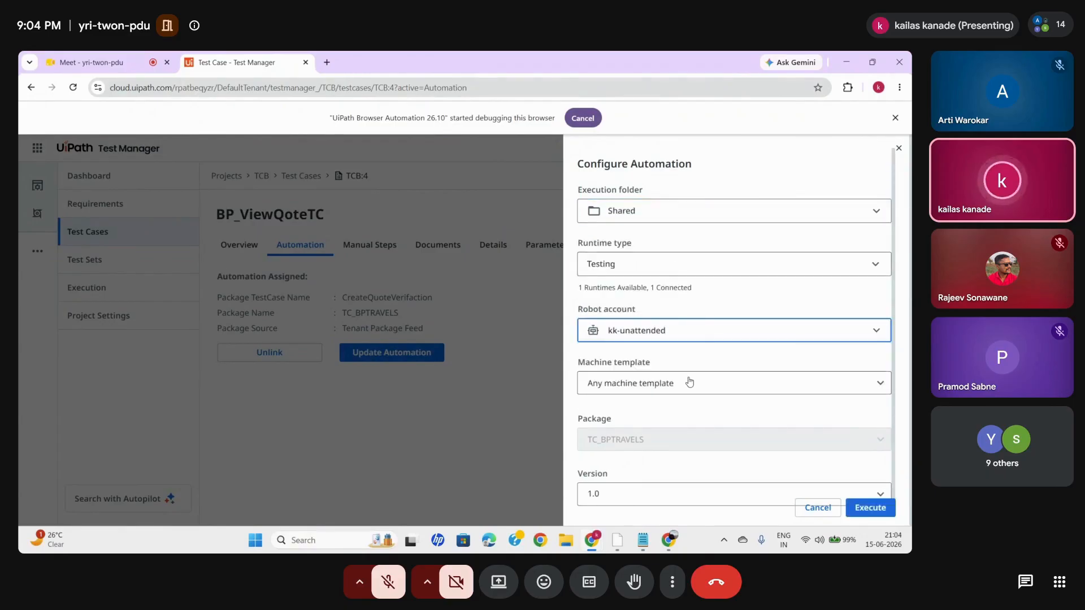
{"action": "left_click", "coordinate": [690, 381]}
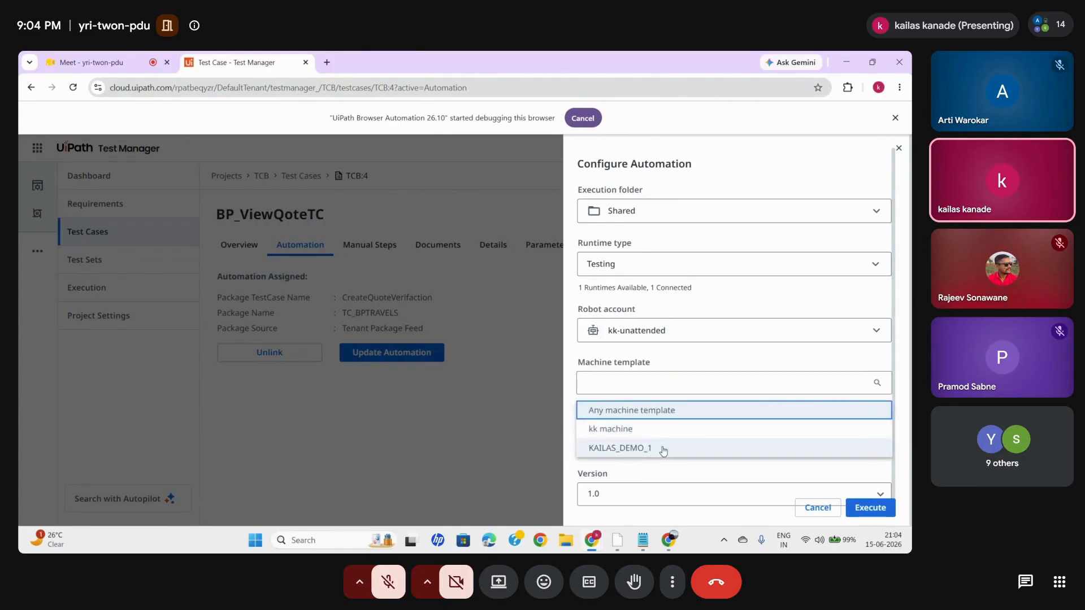
{"action": "left_click", "coordinate": [657, 448]}
{"action": "left_click", "coordinate": [705, 436]}
{"action": "left_click", "coordinate": [638, 483]}
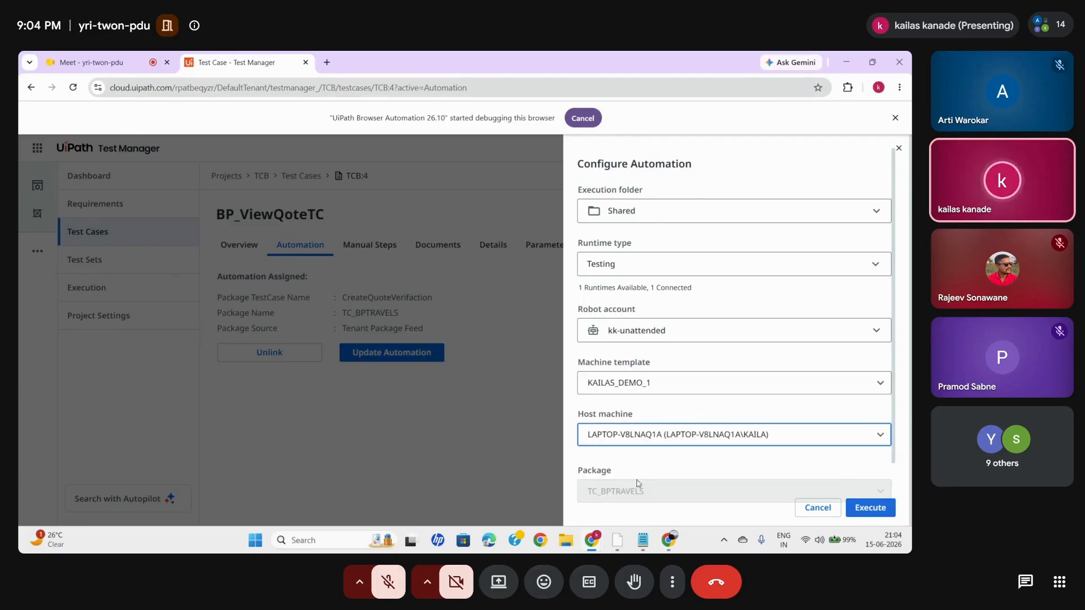
- Close the BP Travel search window in Chrome and cancel the automated execution setup of BP_ViewQoteTC
{"action": "mouse_move", "coordinate": [669, 540]}
{"action": "left_click", "coordinate": [731, 484]}
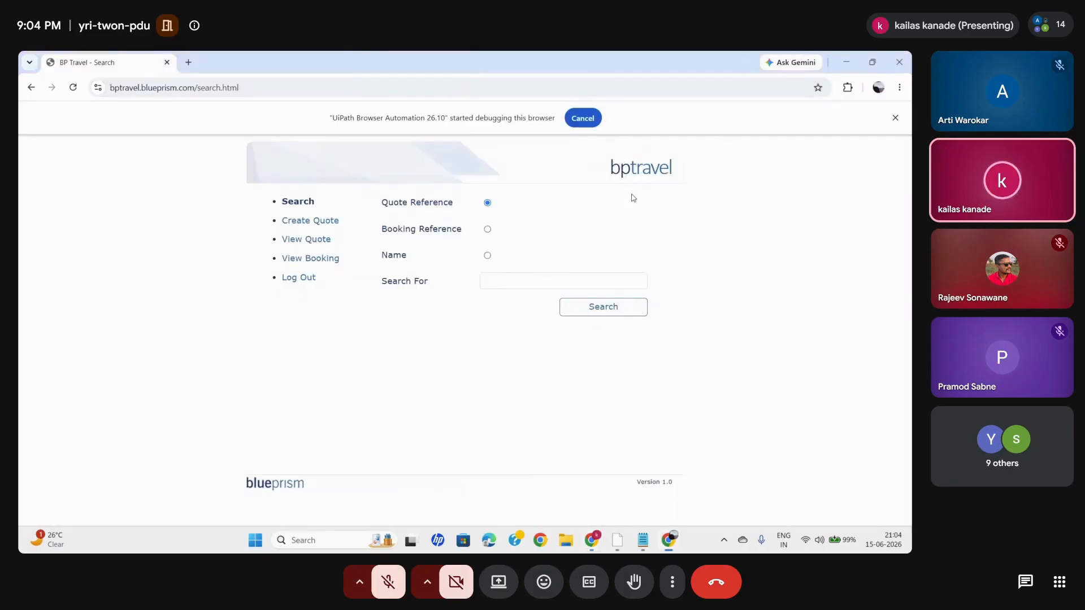
{"action": "left_click", "coordinate": [899, 62]}
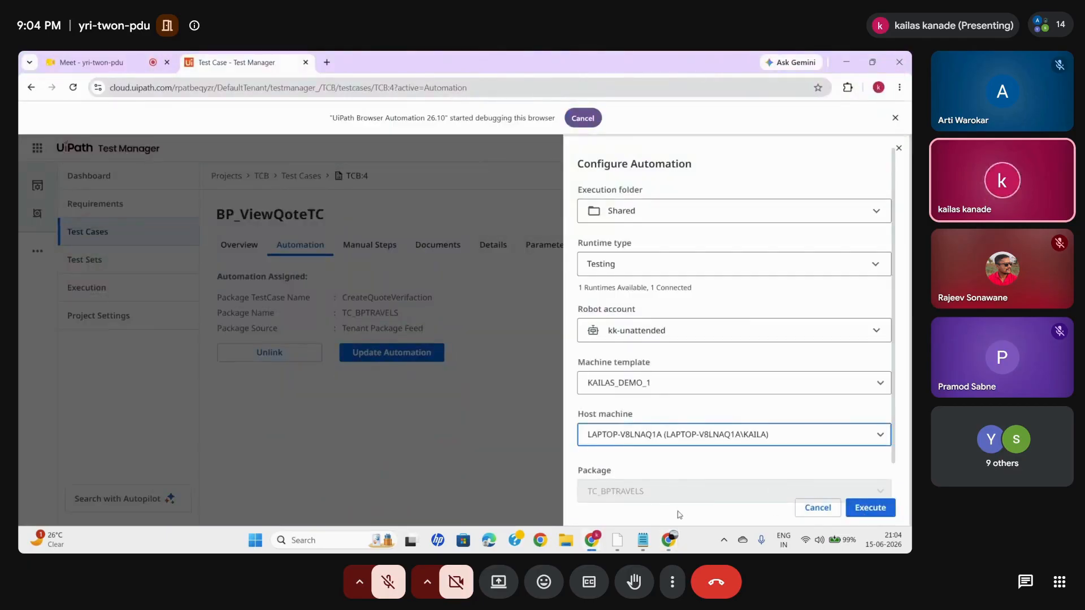
{"action": "left_click", "coordinate": [807, 507]}
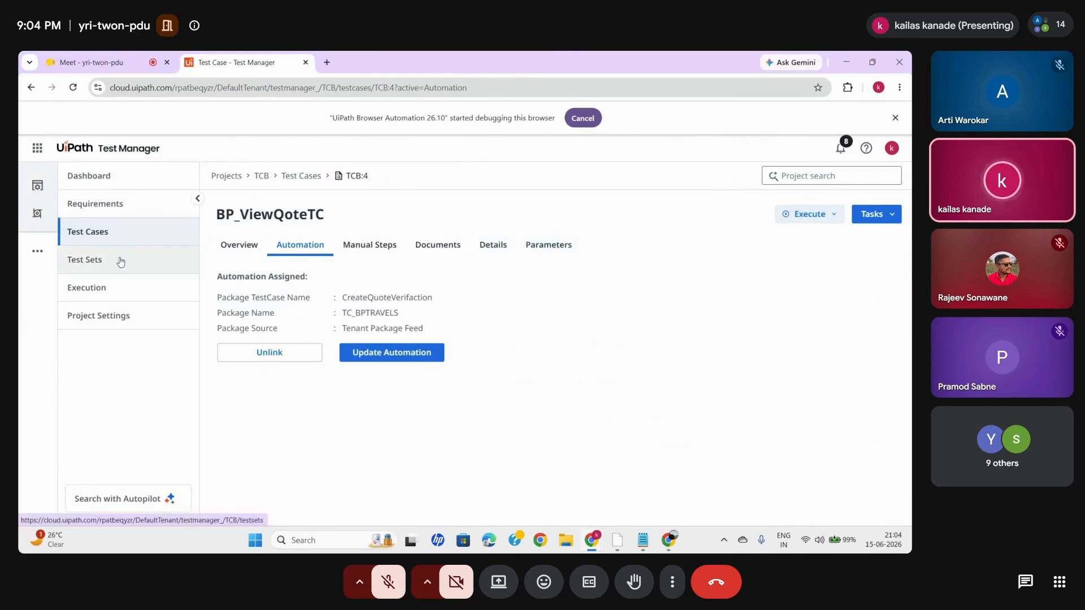
- Switch to the Chrome window with the empty new tab and open the BP Travel site at bptravel.blueprism.com
{"action": "mouse_move", "coordinate": [674, 531]}
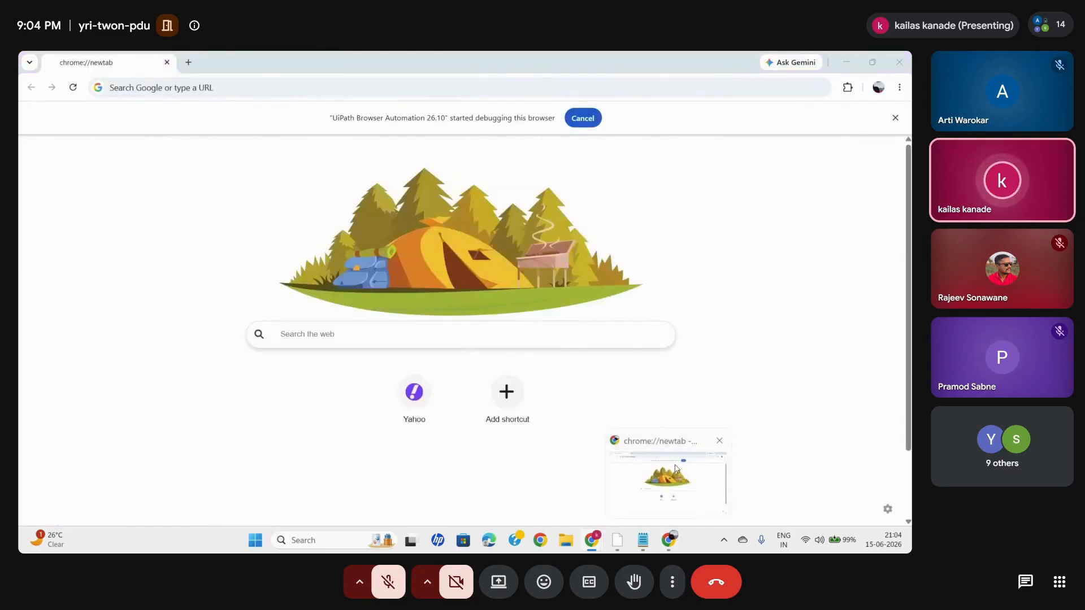
{"action": "left_click", "coordinate": [676, 468]}
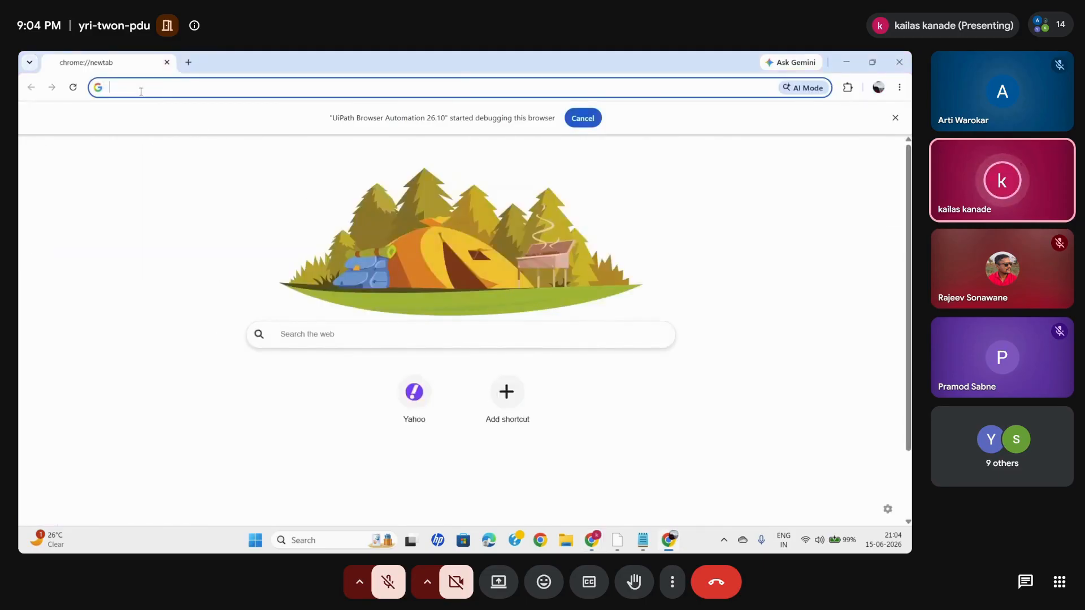
{"action": "type", "text": "bp"}
{"action": "key", "text": "Return"}
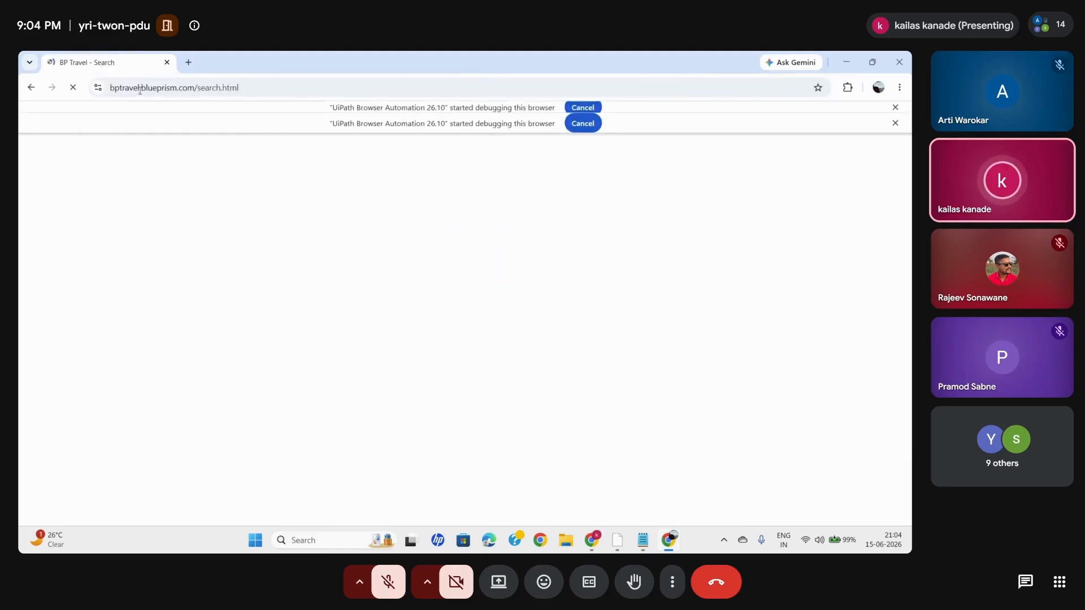
- Log in to BP Travel with the user name admin and the account password, and dismiss the password warning
{"action": "left_click", "coordinate": [510, 203]}
{"action": "type", "text": "admin"}
{"action": "left_click", "coordinate": [502, 226]}
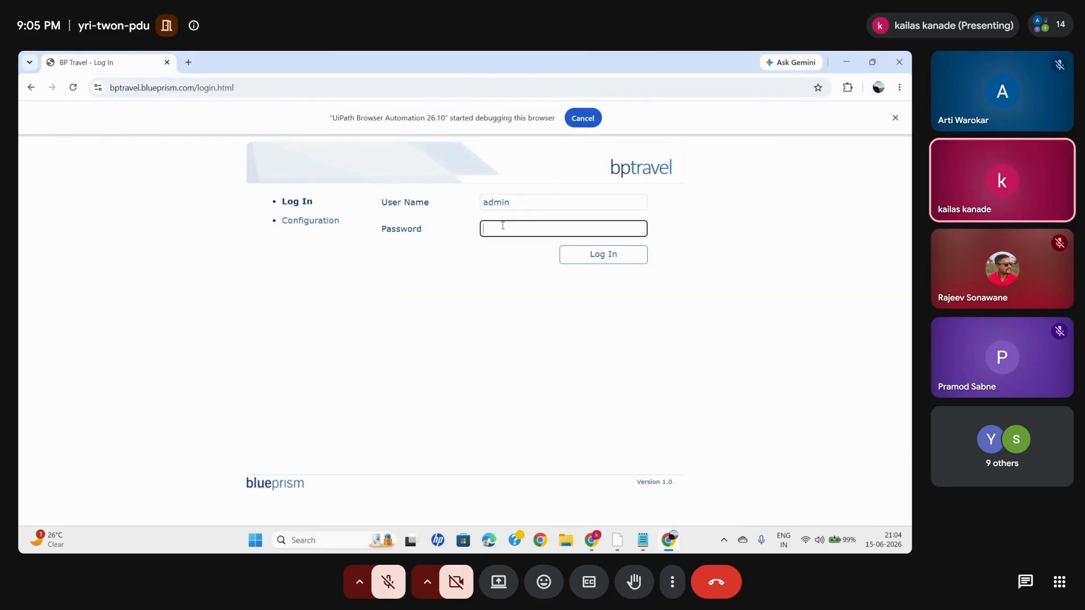
{"action": "left_click", "coordinate": [568, 257]}
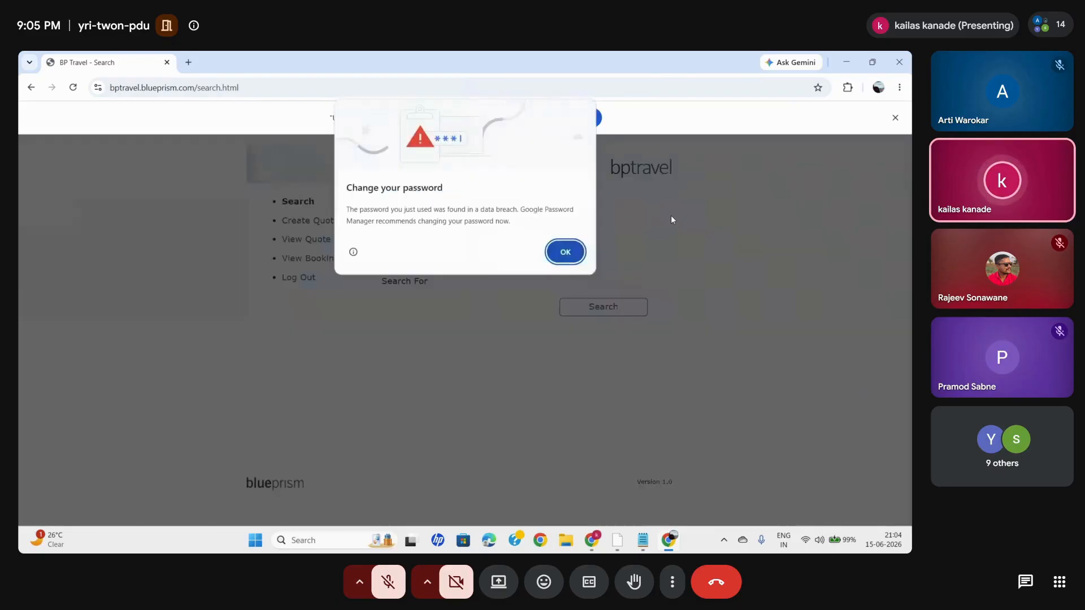
{"action": "left_click", "coordinate": [560, 251]}
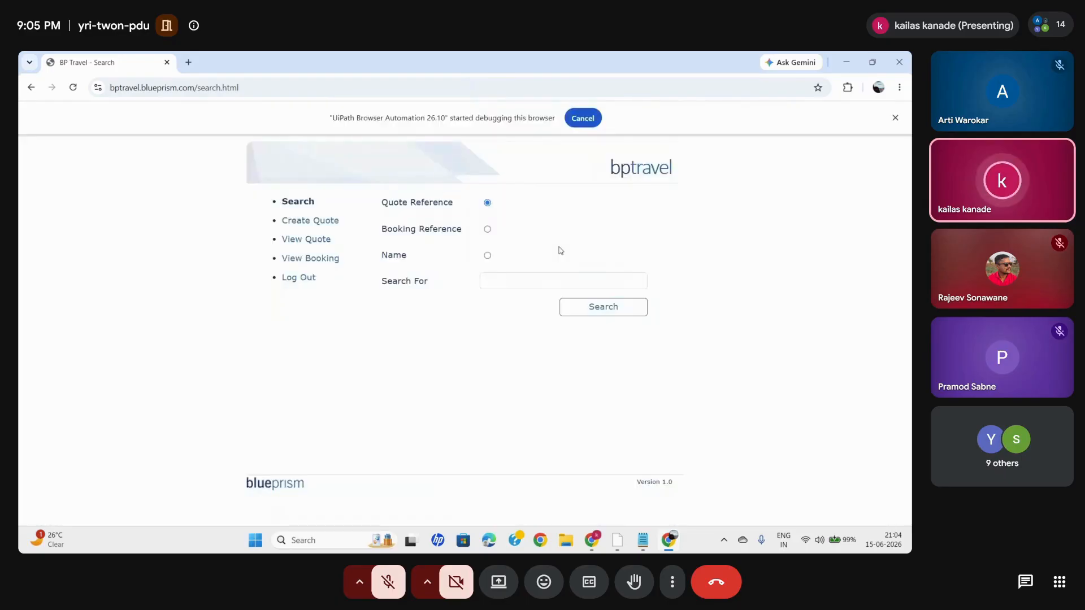
- Return to Test Manager and configure an automated execution of BP_ViewQoteTC with execution folder Shared and runtime type Testing
{"action": "left_click", "coordinate": [617, 541]}
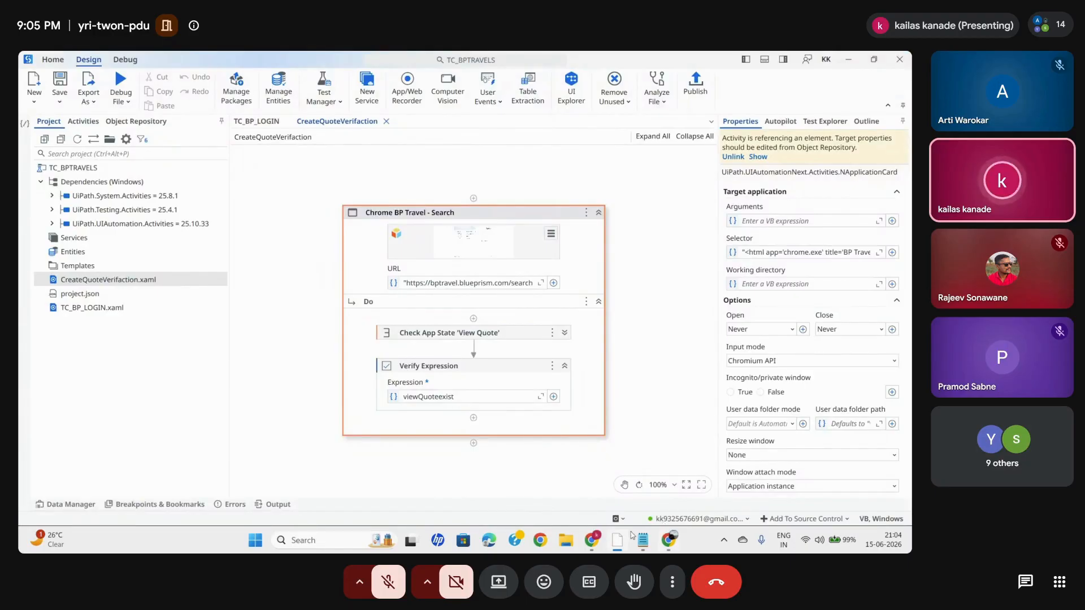
{"action": "left_click", "coordinate": [528, 474]}
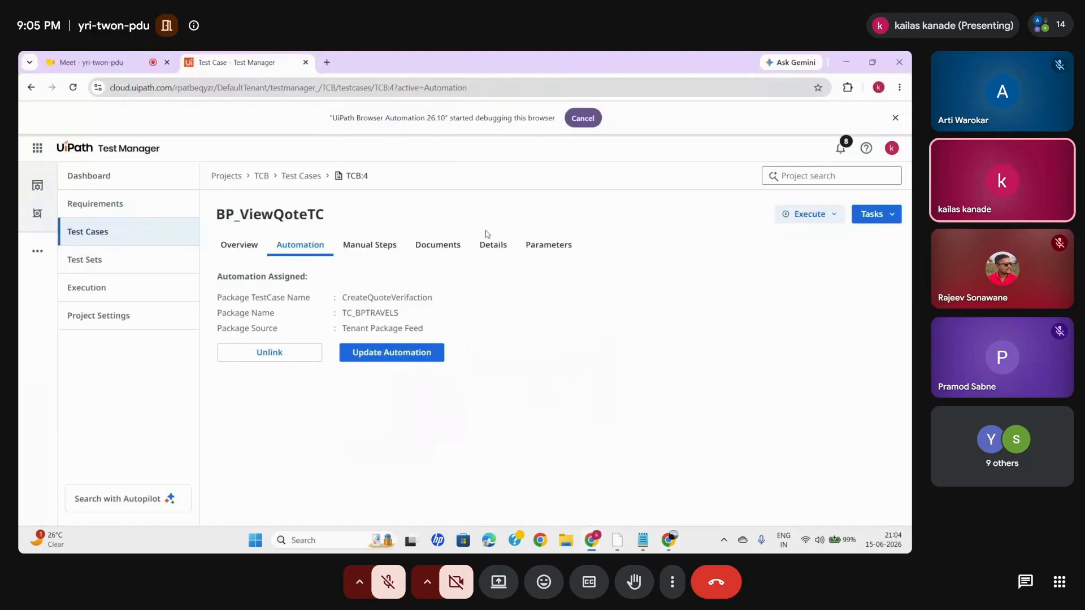
{"action": "left_click", "coordinate": [812, 220]}
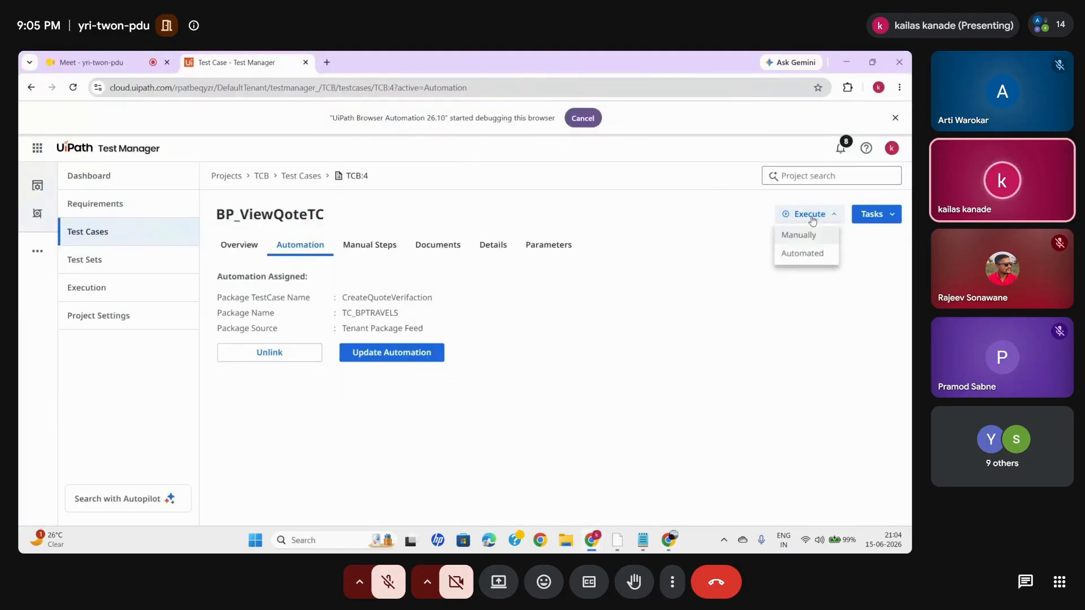
{"action": "left_click", "coordinate": [794, 255]}
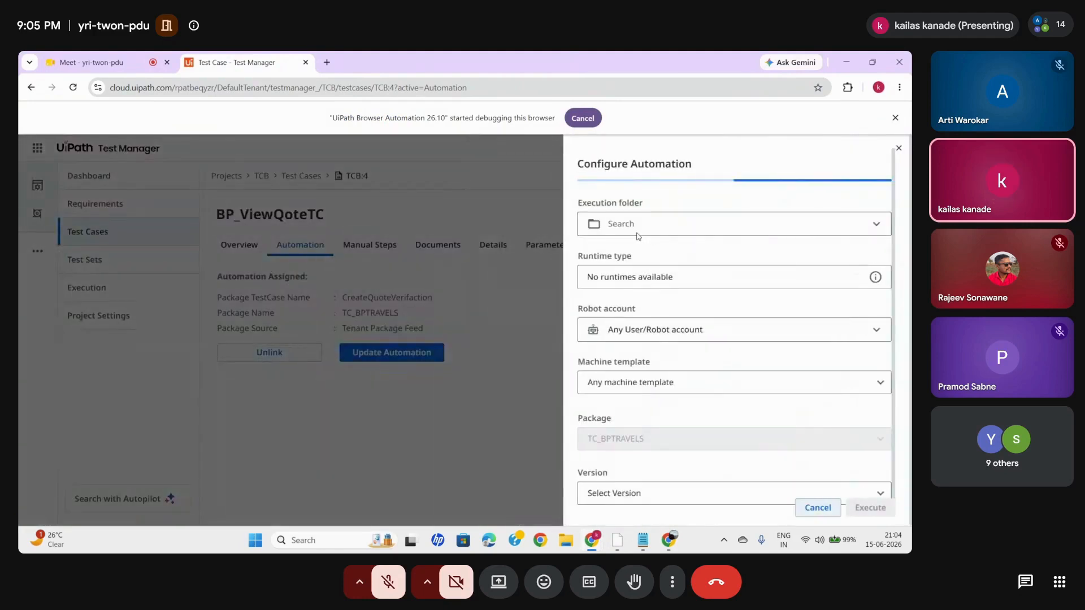
{"action": "left_click", "coordinate": [699, 212]}
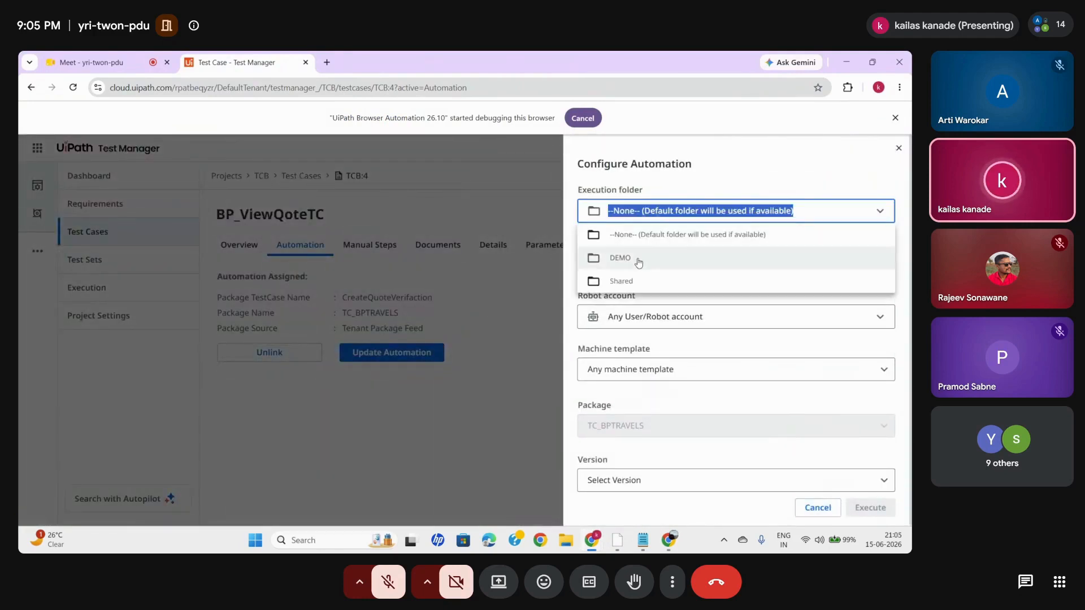
{"action": "left_click", "coordinate": [706, 278]}
{"action": "left_click", "coordinate": [681, 267]}
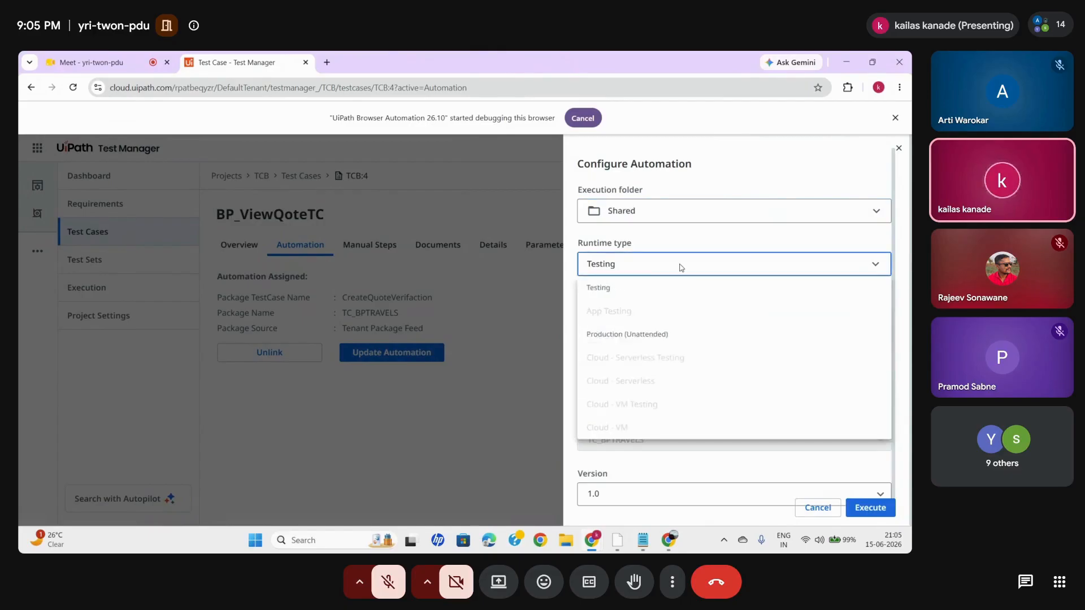
{"action": "left_click", "coordinate": [621, 286]}
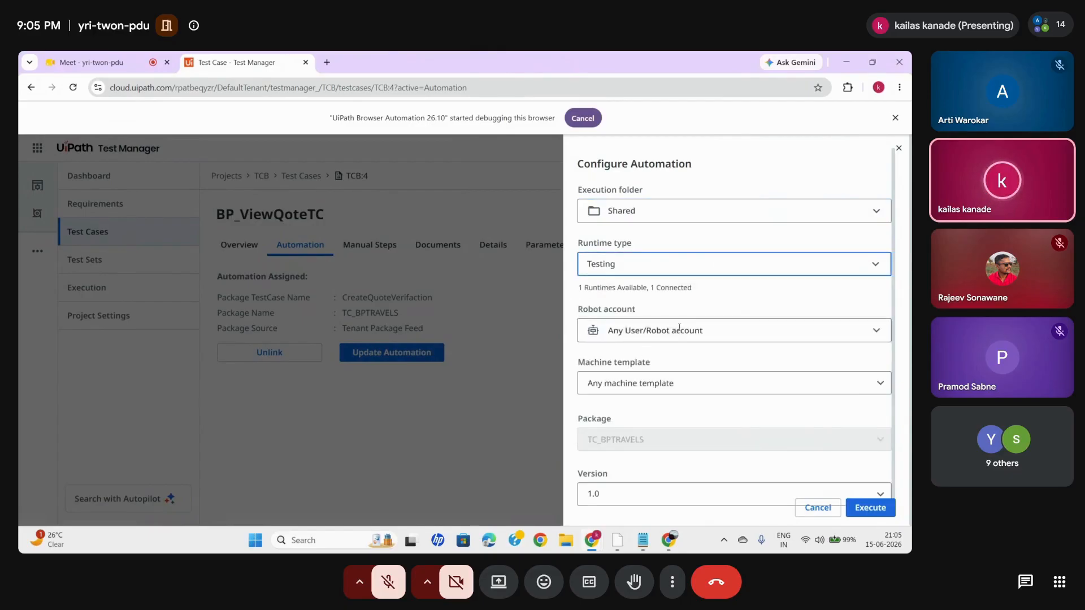
- Assign robot account kk-unattended, machine template KAILAS_DEMO_1 and host machine LAPTOP-V8LNAQ1A, and execute the automation
{"action": "left_click", "coordinate": [637, 331]}
{"action": "left_click", "coordinate": [633, 379]}
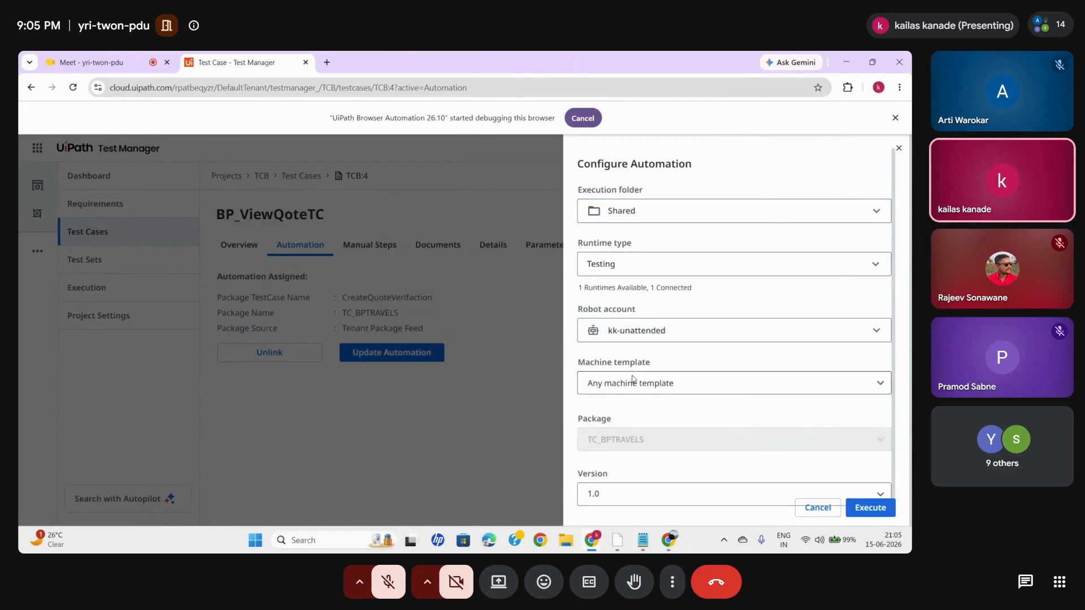
{"action": "left_click", "coordinate": [629, 382]}
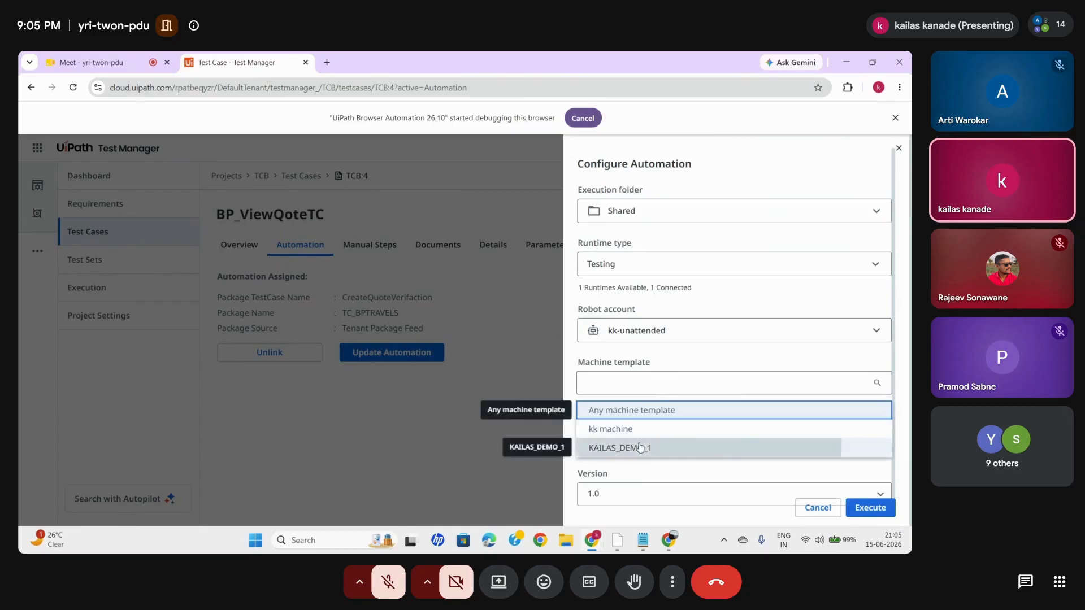
{"action": "left_click", "coordinate": [636, 448]}
{"action": "left_click", "coordinate": [687, 432]}
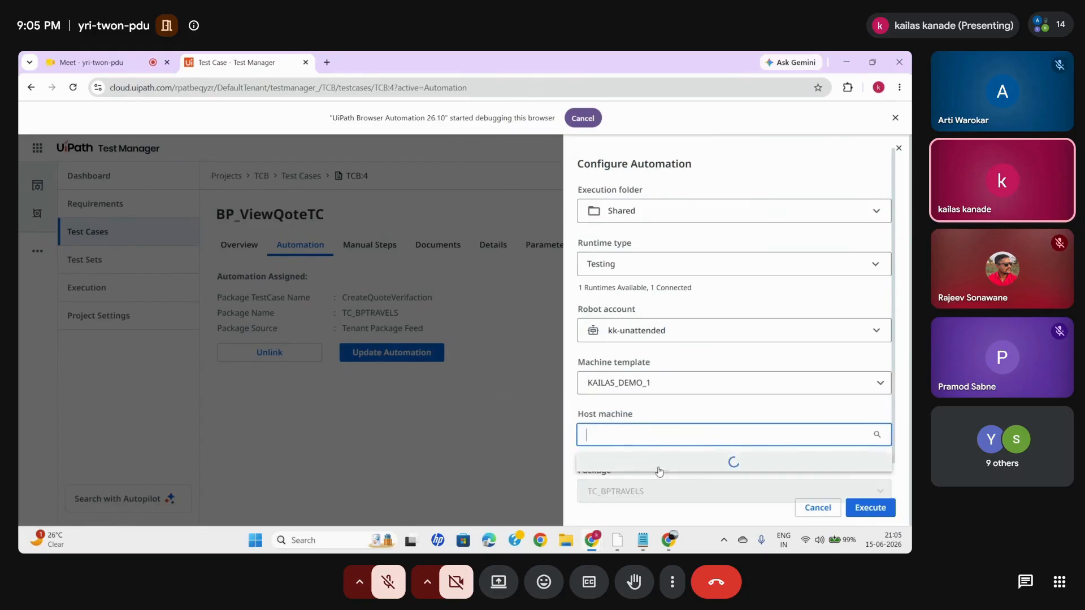
{"action": "left_click", "coordinate": [651, 480]}
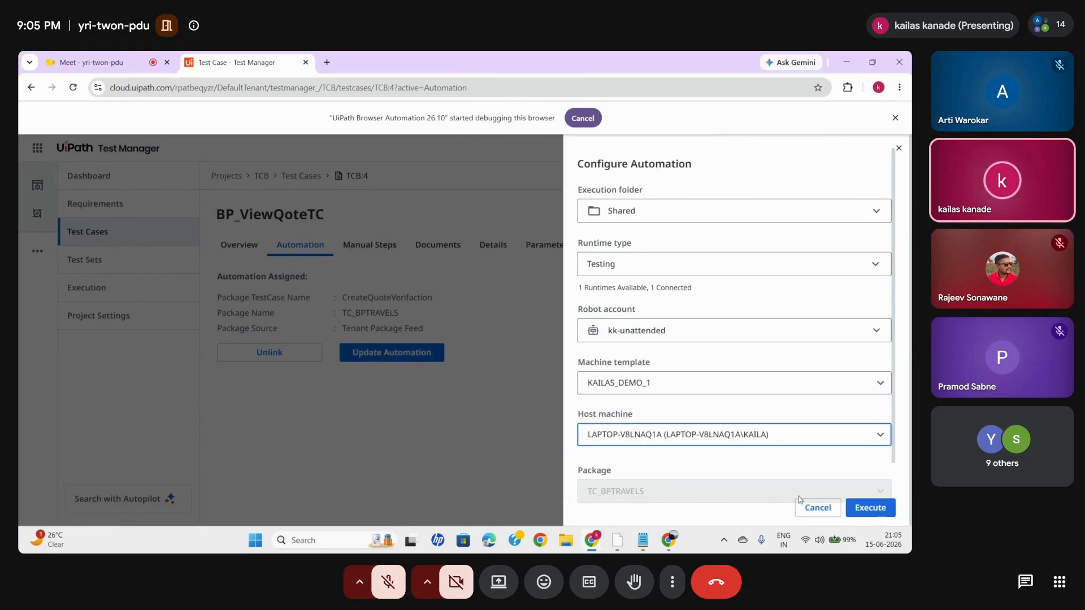
{"action": "left_click", "coordinate": [886, 513]}
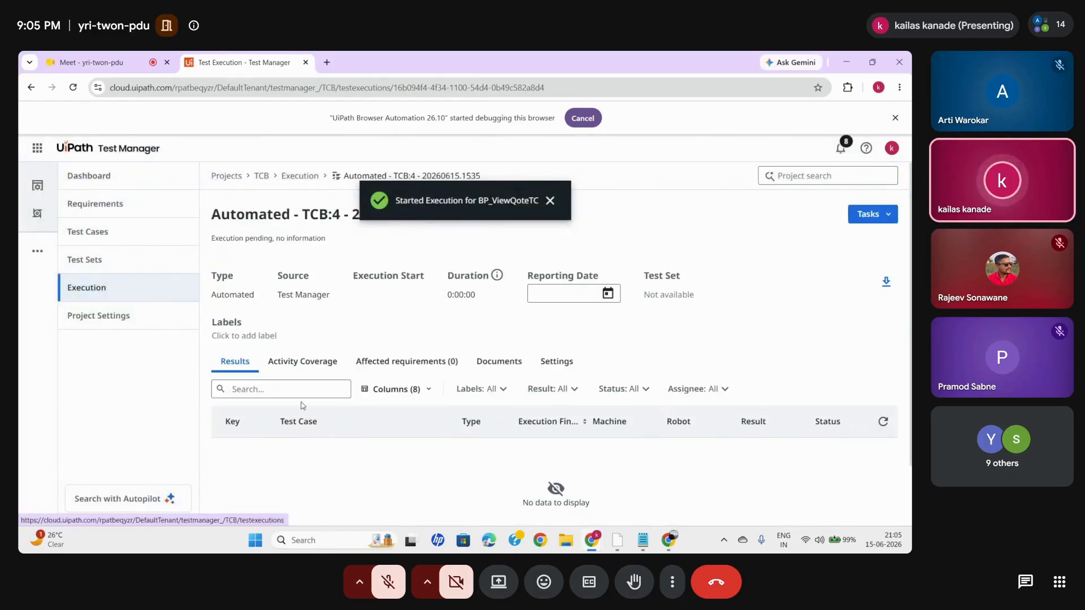
- Refresh the execution results to check the run status of BP_ViewQoteTC
{"action": "scroll", "coordinate": [354, 442], "scroll_direction": "down", "scroll_amount": 2}
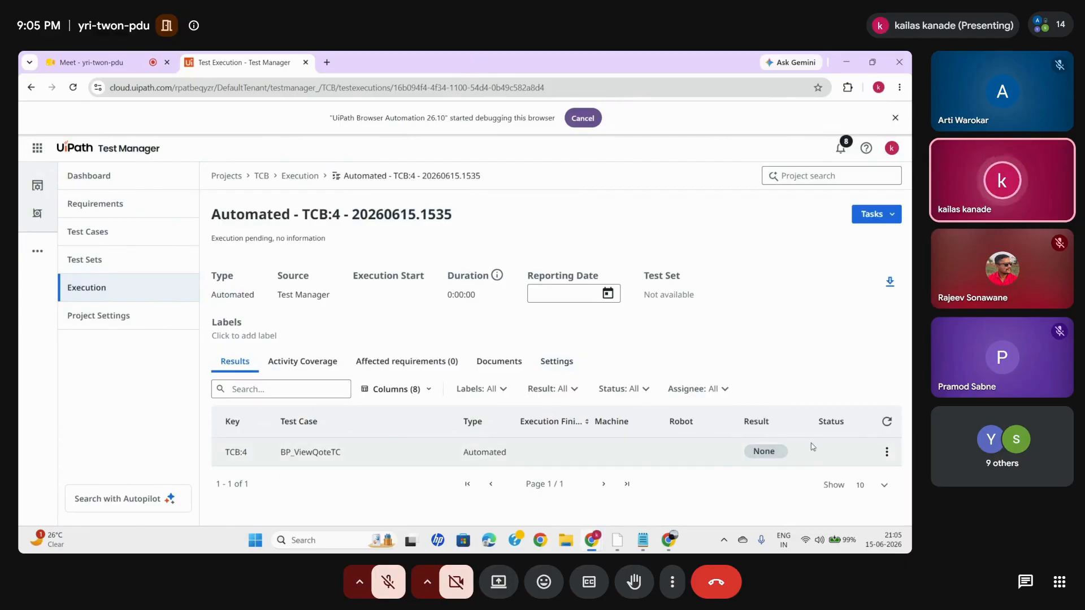
{"action": "left_click", "coordinate": [893, 429]}
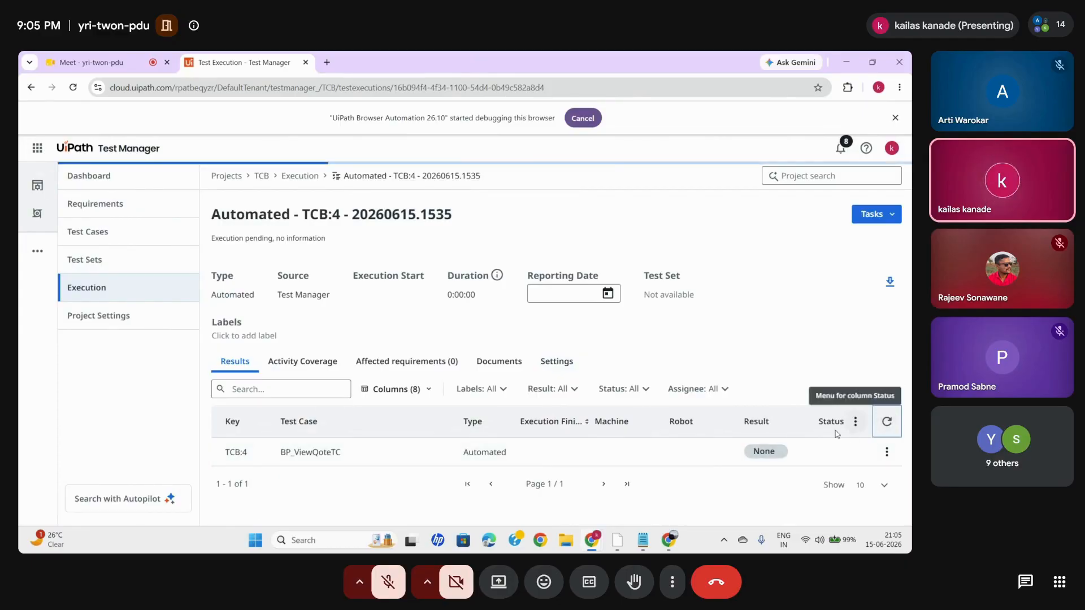
{"action": "left_click", "coordinate": [886, 422]}
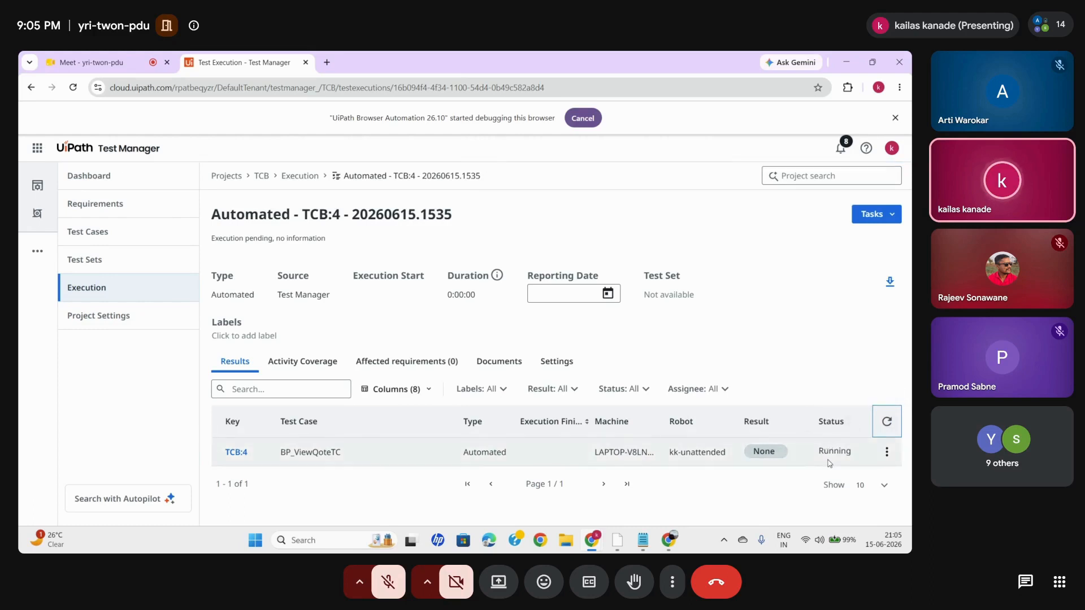
{"action": "left_click", "coordinate": [887, 422]}
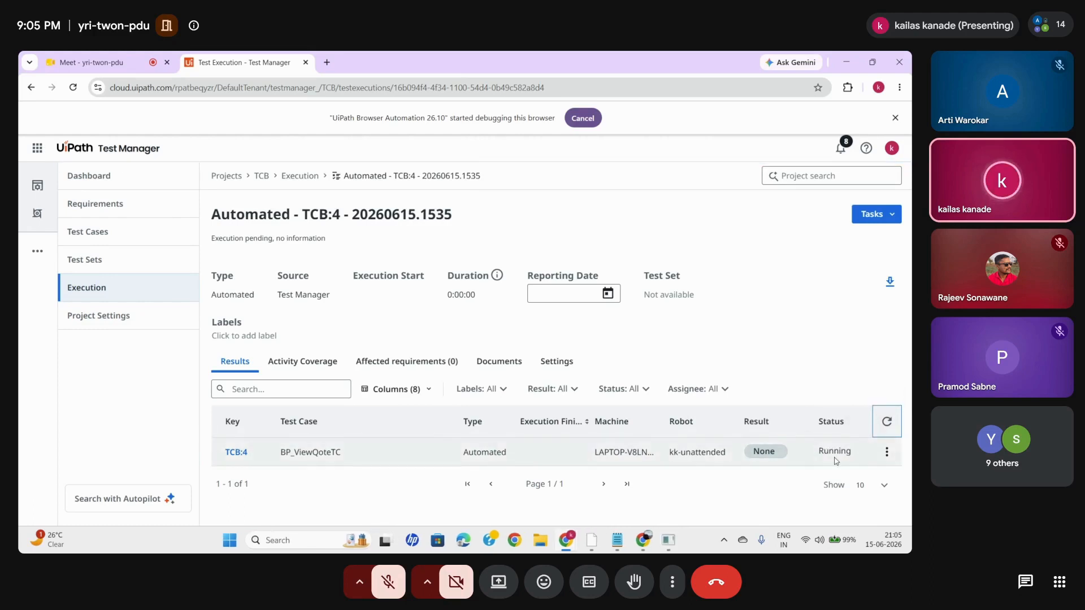
- Look at the BP Travel window during the run and keep refreshing the Test Manager execution results until BP_ViewQoteTC finishes
{"action": "left_click", "coordinate": [886, 423]}
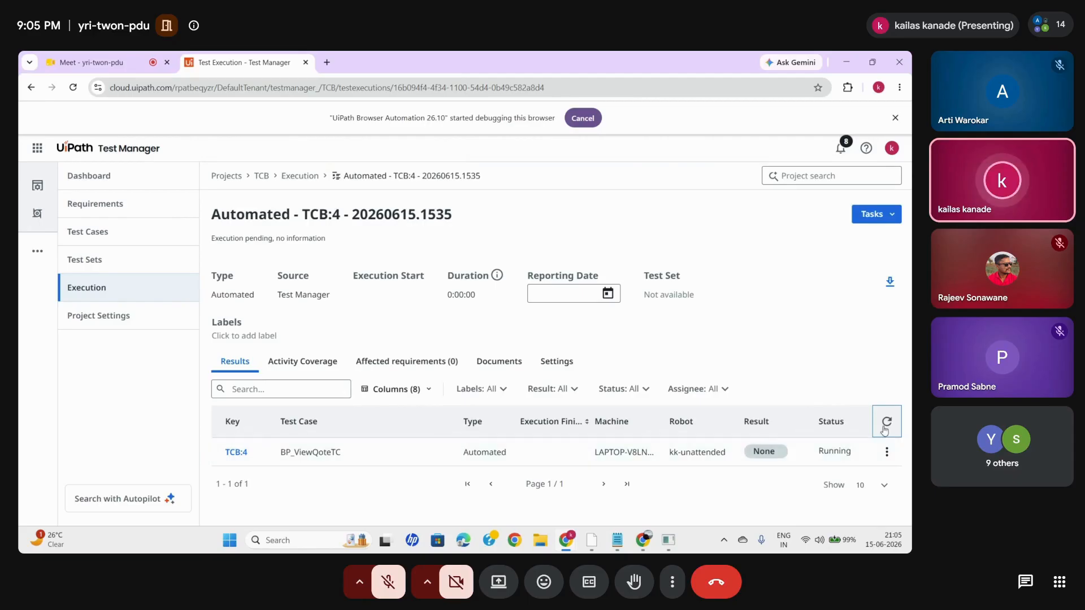
{"action": "left_click", "coordinate": [886, 423]}
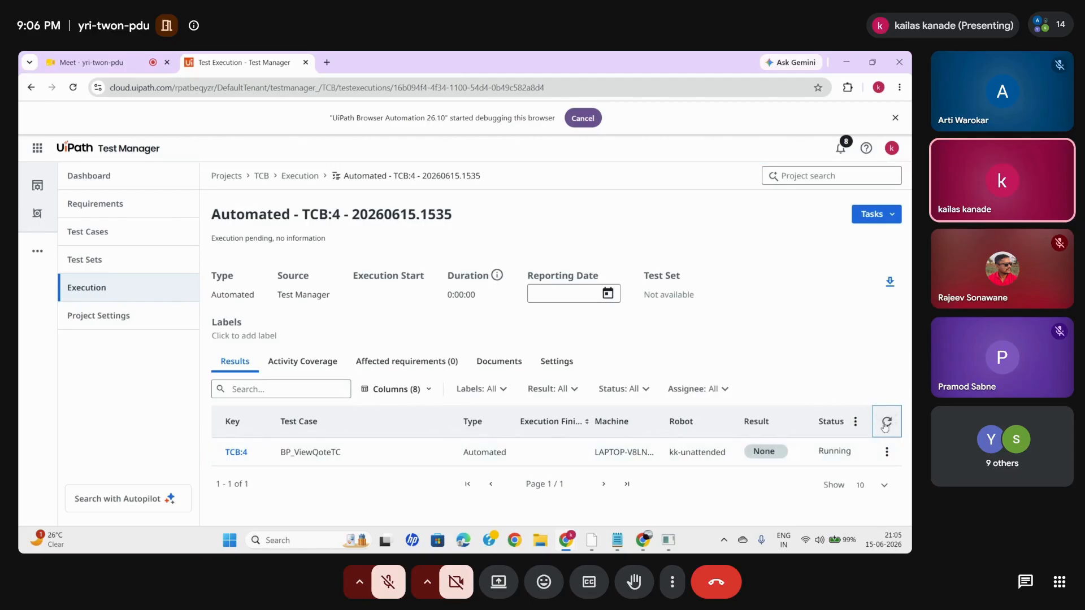
{"action": "mouse_move", "coordinate": [643, 539]}
{"action": "left_click", "coordinate": [662, 477]}
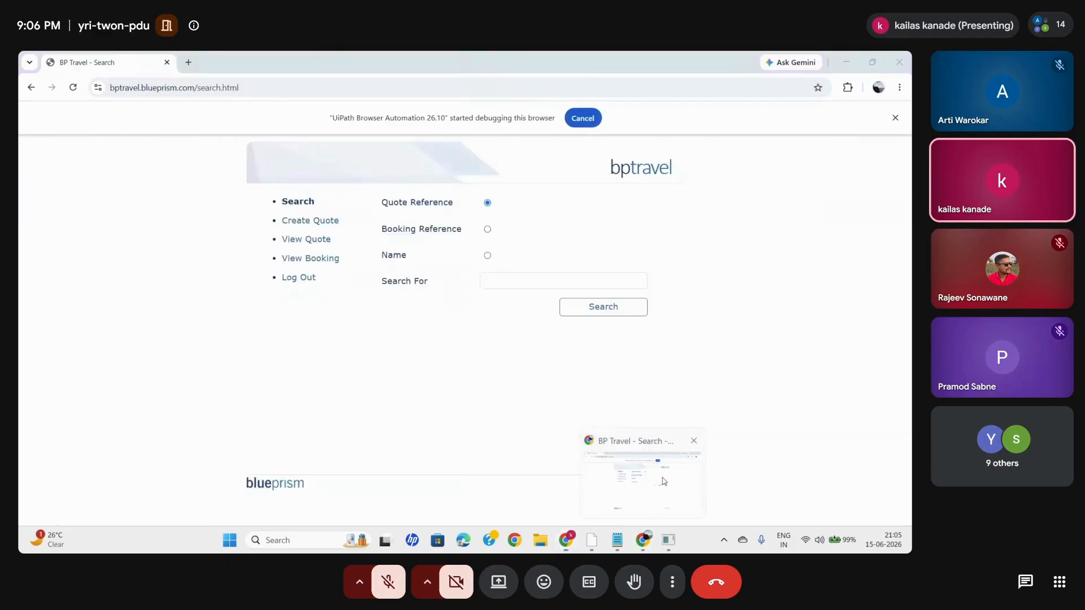
{"action": "mouse_move", "coordinate": [575, 545]}
{"action": "left_click", "coordinate": [529, 484]}
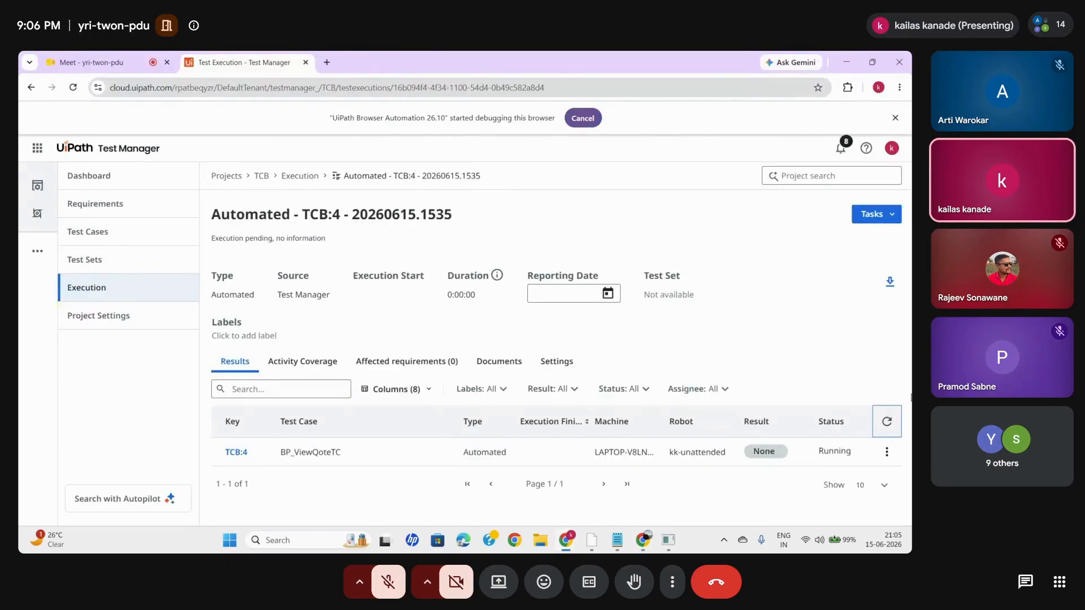
{"action": "left_click", "coordinate": [888, 422]}
{"action": "left_click", "coordinate": [887, 421]}
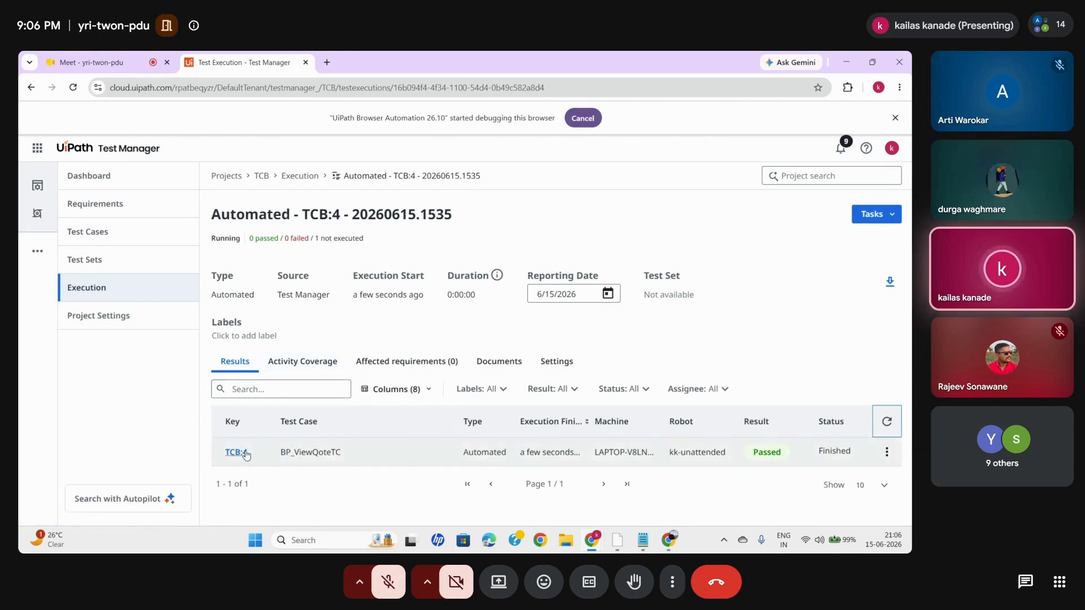
- Open the execution result of BP_ViewQoteTC and review its logs and assertions
{"action": "left_click", "coordinate": [225, 451]}
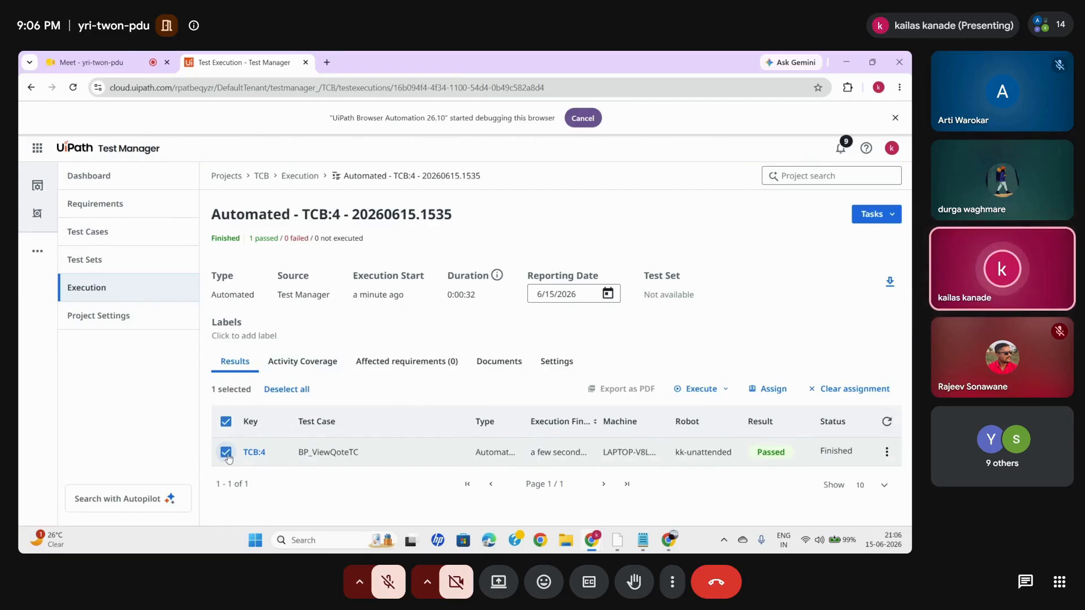
{"action": "left_click", "coordinate": [226, 452]}
{"action": "left_click", "coordinate": [252, 453]}
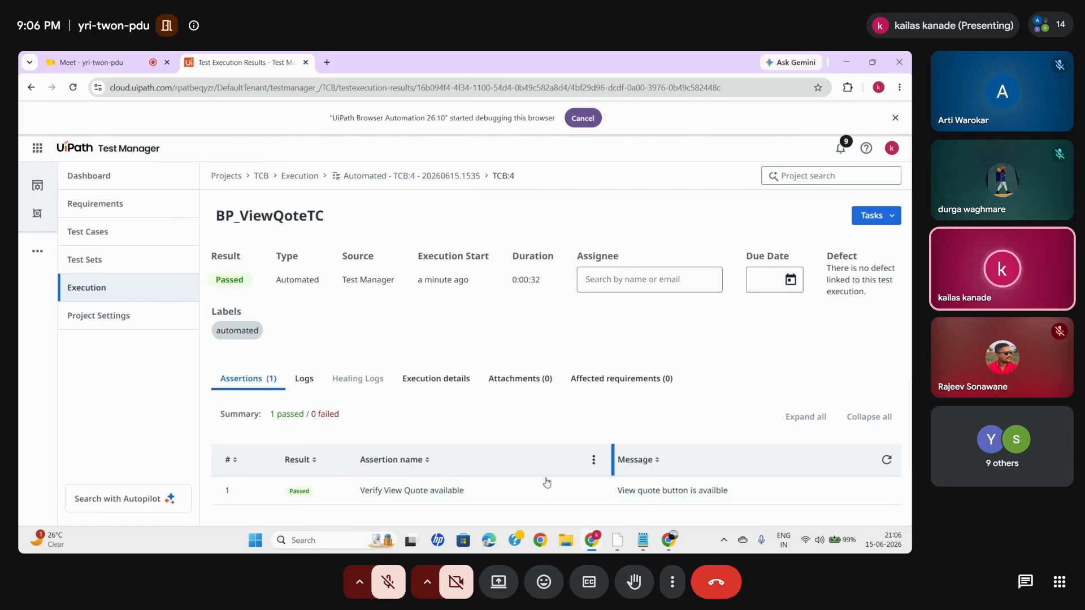
{"action": "left_click", "coordinate": [305, 384]}
{"action": "scroll", "coordinate": [524, 422], "scroll_direction": "down", "scroll_amount": 2}
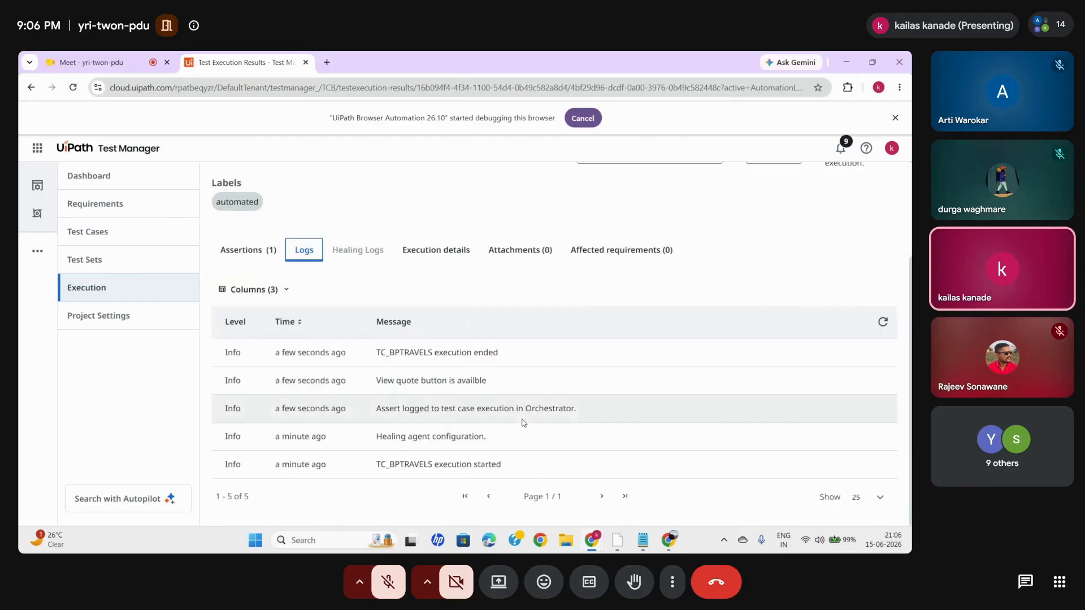
{"action": "left_click", "coordinate": [248, 251]}
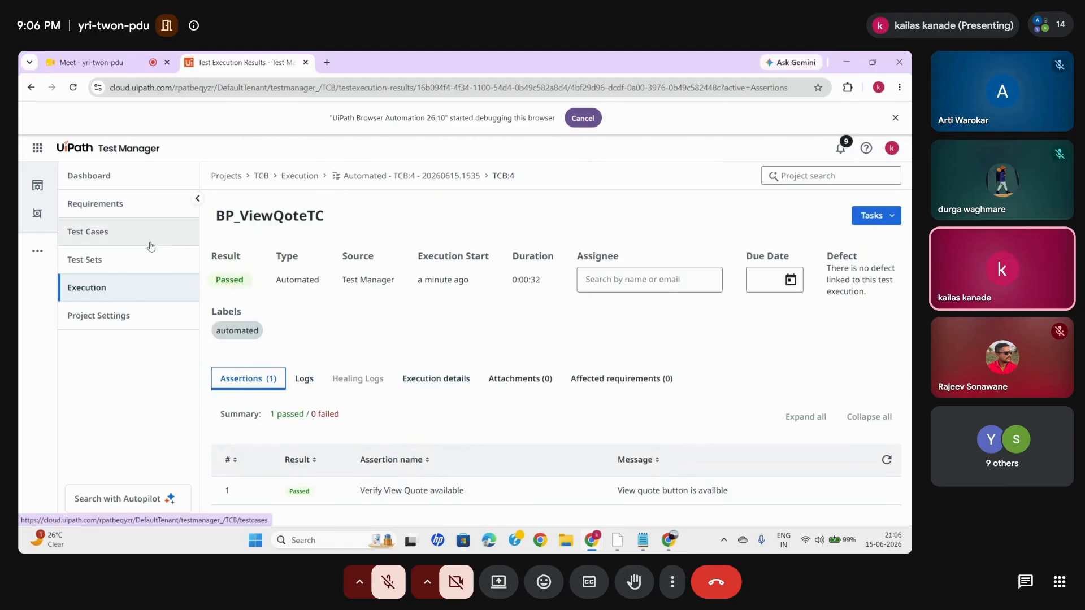
- Open the project's test sets, close the BP Travel page in the other browser window, and return to Test Manager
{"action": "left_click", "coordinate": [110, 261]}
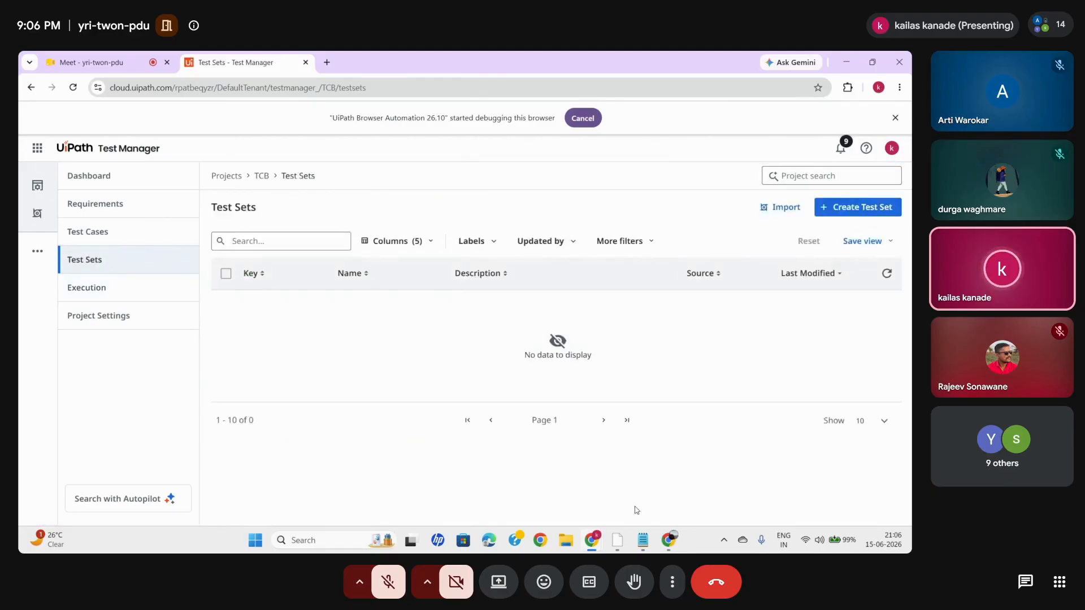
{"action": "left_click", "coordinate": [701, 491]}
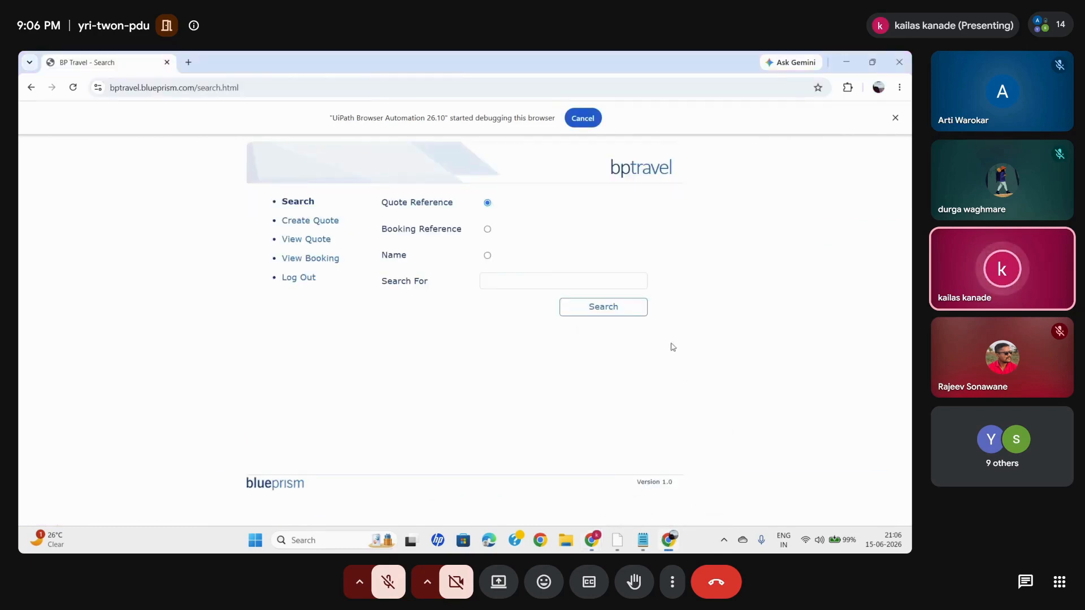
{"action": "left_click", "coordinate": [189, 63]}
{"action": "left_click", "coordinate": [167, 64]}
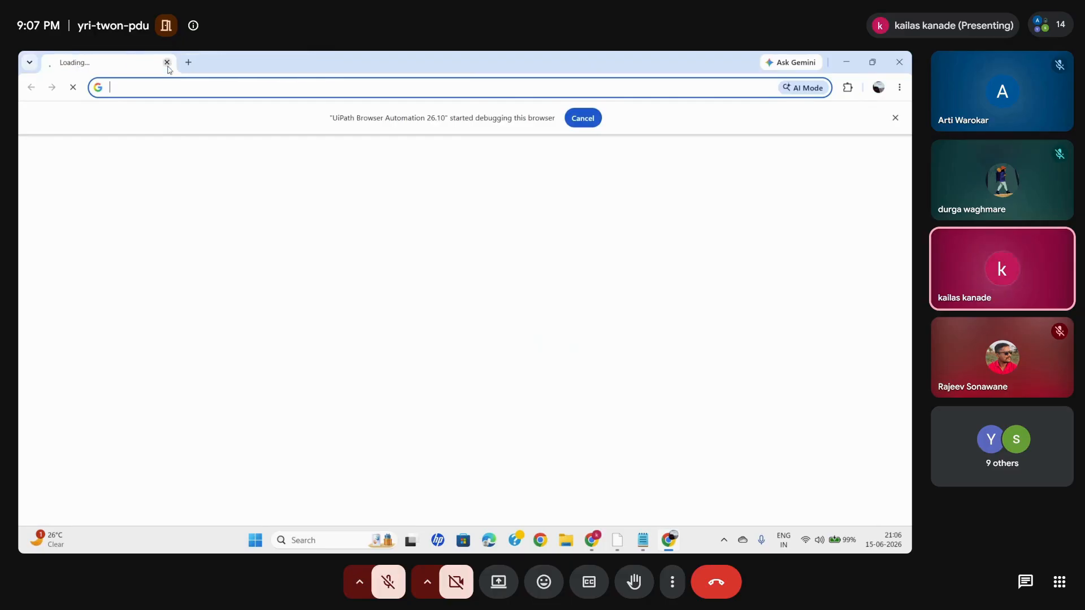
{"action": "mouse_move", "coordinate": [598, 543]}
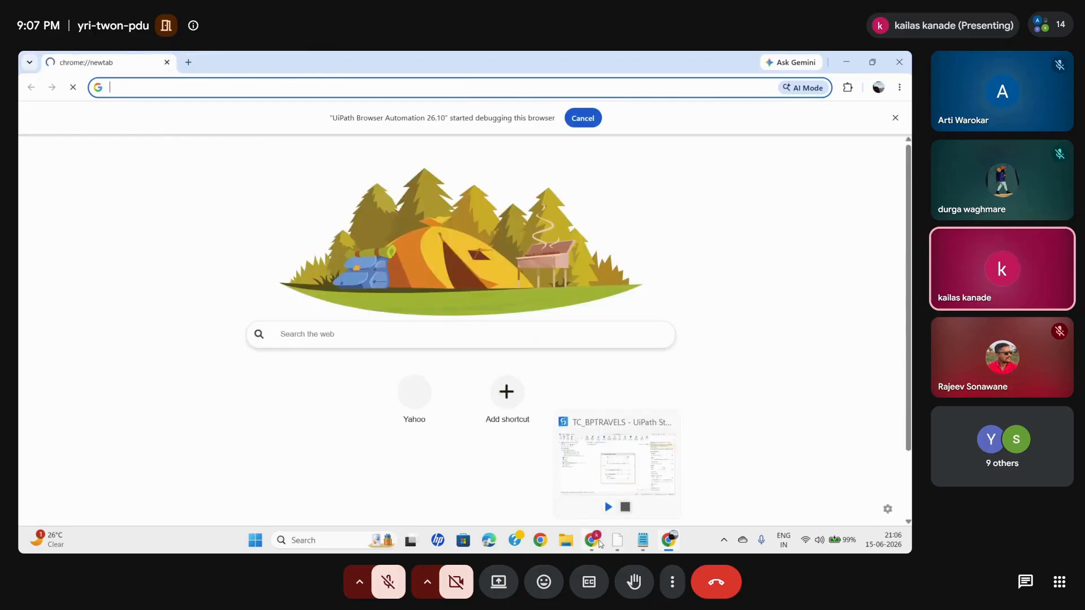
{"action": "left_click", "coordinate": [561, 498]}
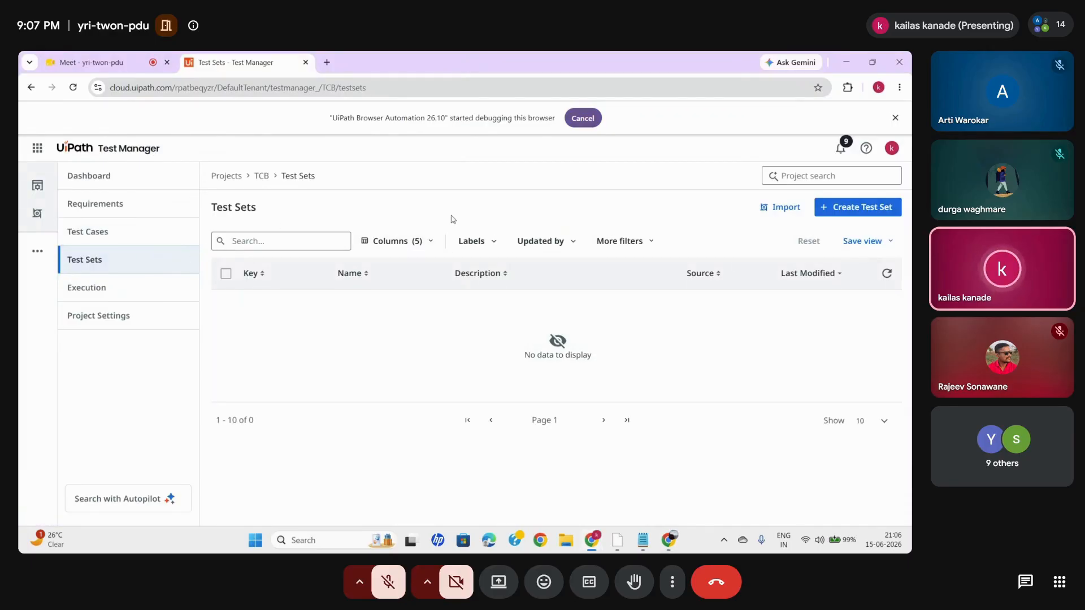
- Create a test set named ts_1 and open it
{"action": "left_click", "coordinate": [856, 213]}
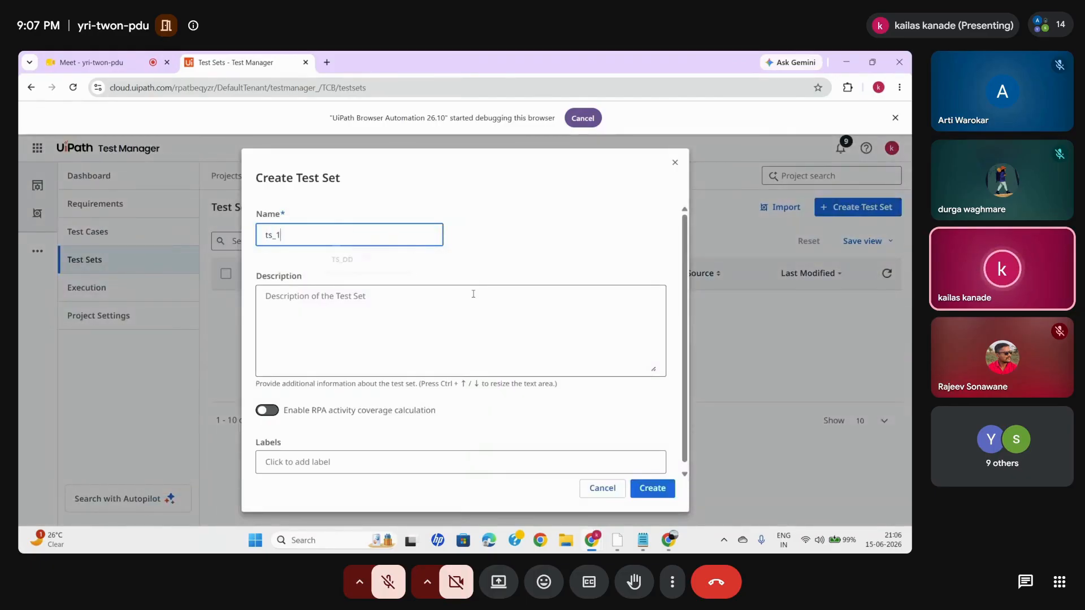
{"action": "left_click", "coordinate": [658, 496]}
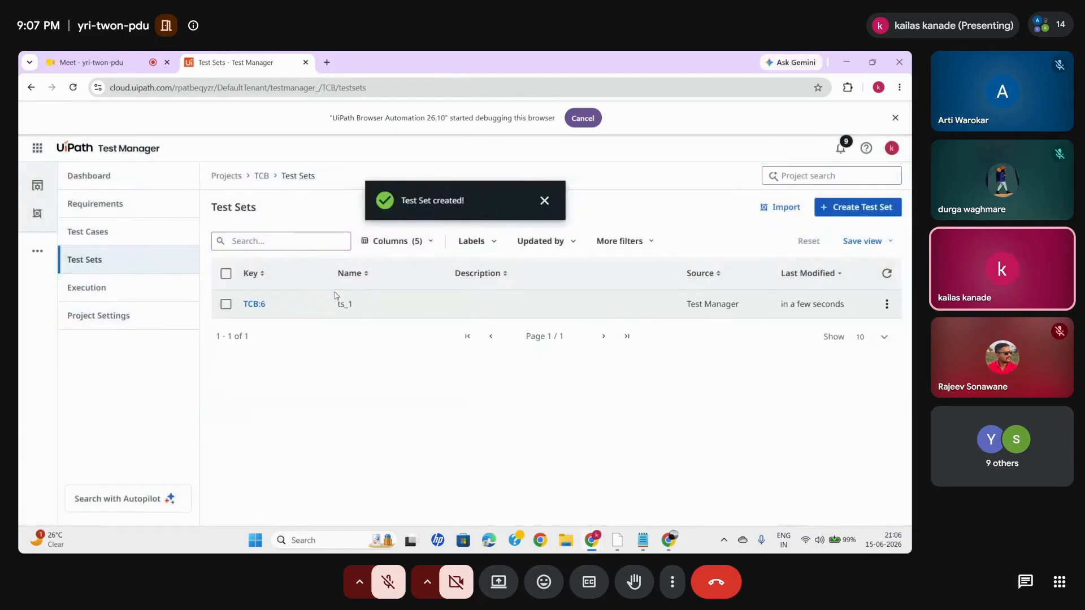
{"action": "left_click", "coordinate": [253, 305]}
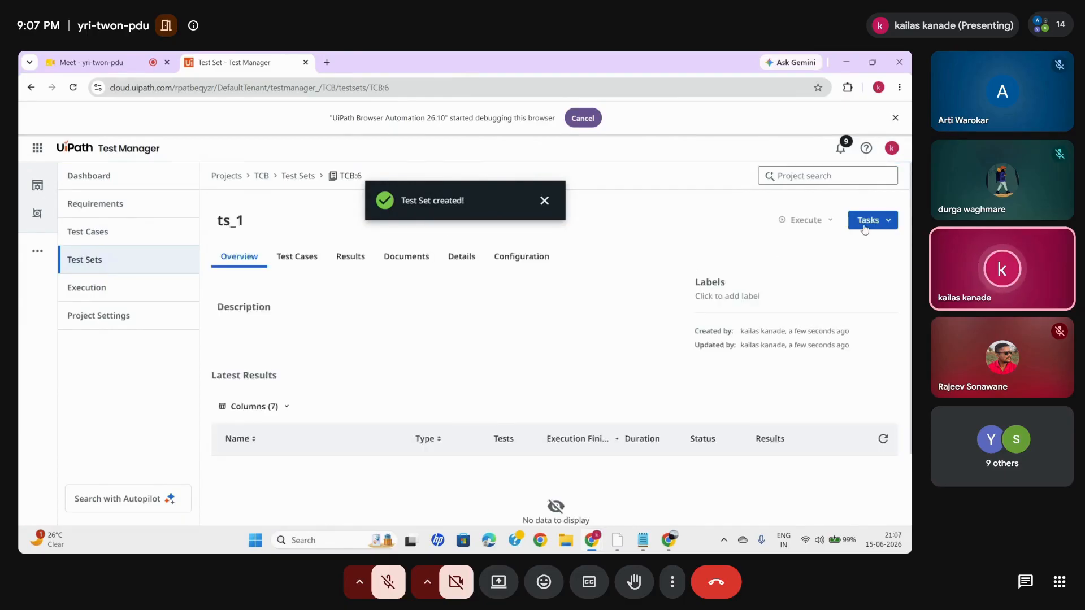
- Add the test cases BPT_LOGIN and BP_ViewQoteTC to test set ts_1 by static assignment
{"action": "left_click", "coordinate": [303, 260]}
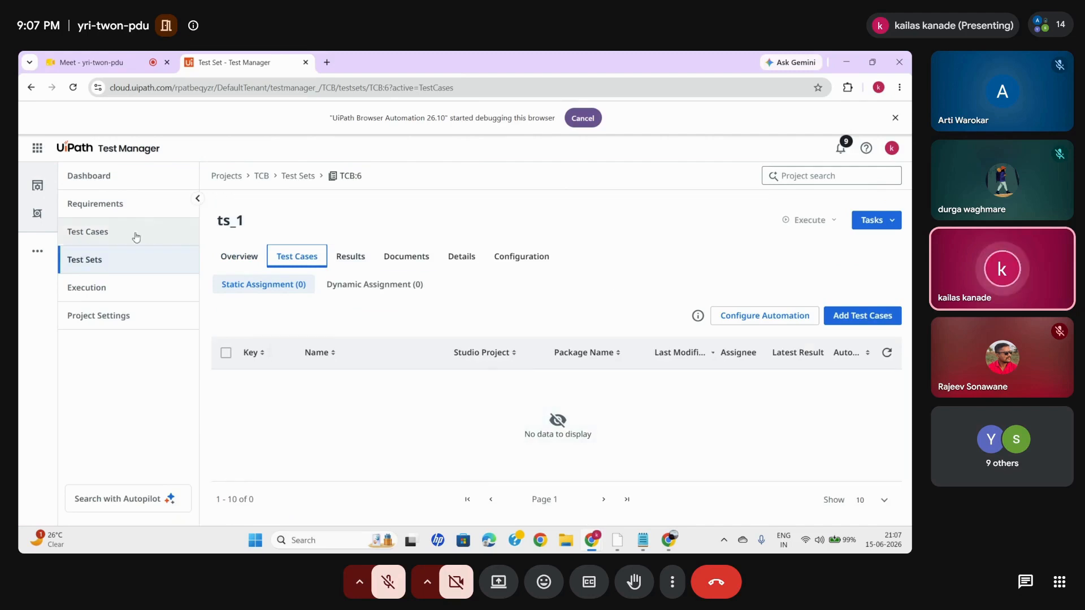
{"action": "left_click", "coordinate": [887, 353]}
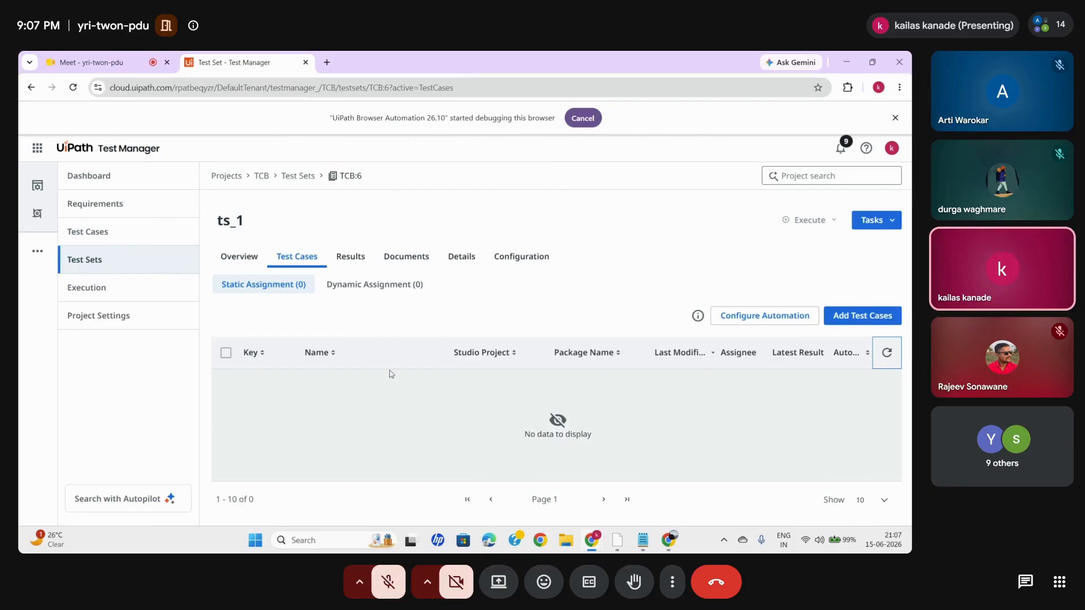
{"action": "left_click", "coordinate": [847, 320]}
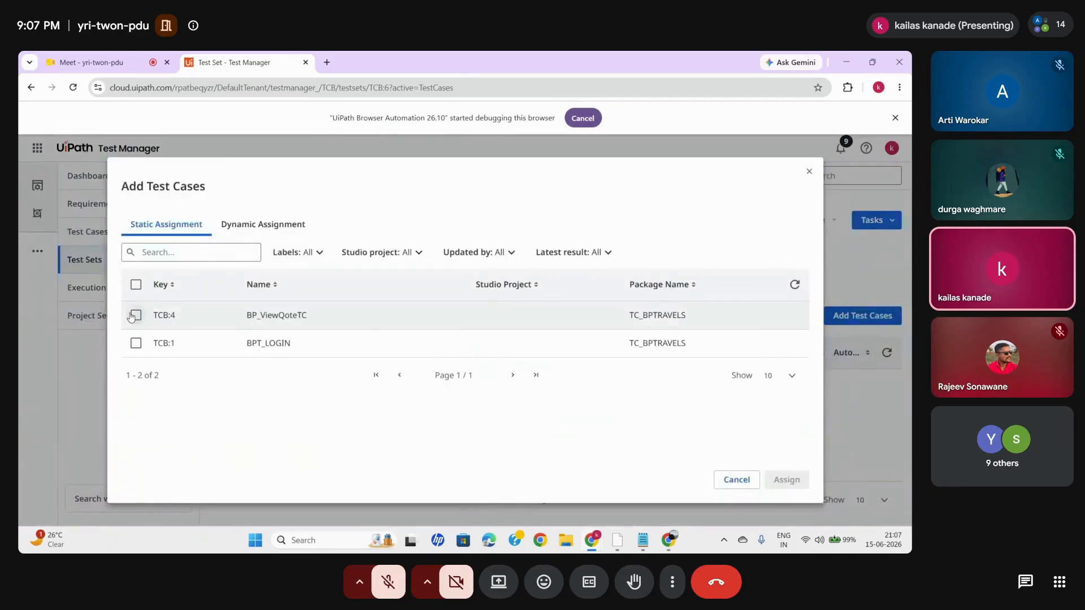
{"action": "left_click", "coordinate": [137, 344]}
{"action": "left_click", "coordinate": [137, 316]}
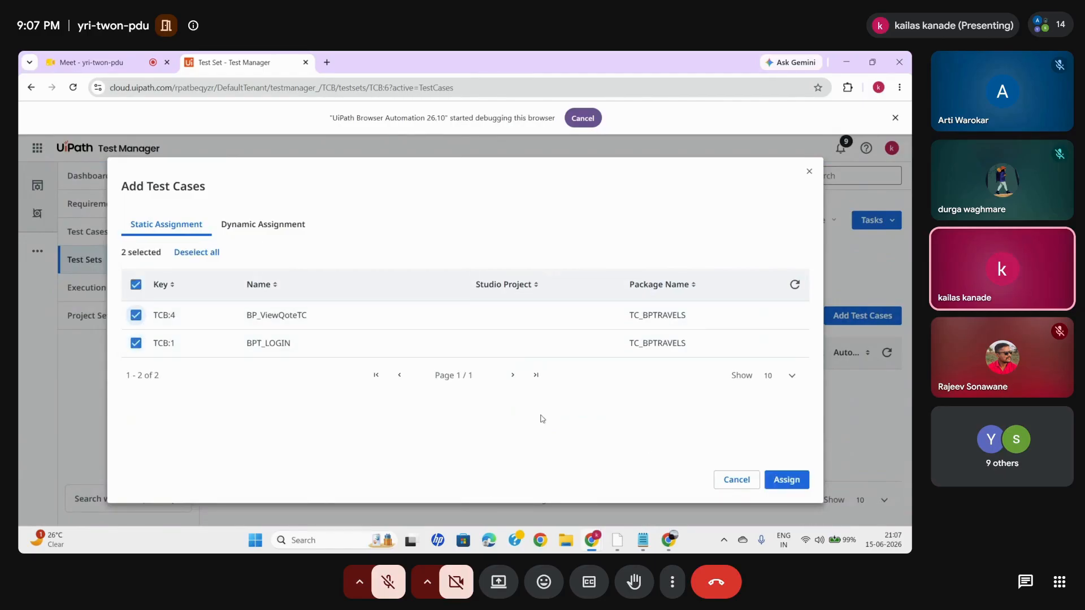
{"action": "left_click", "coordinate": [787, 479]}
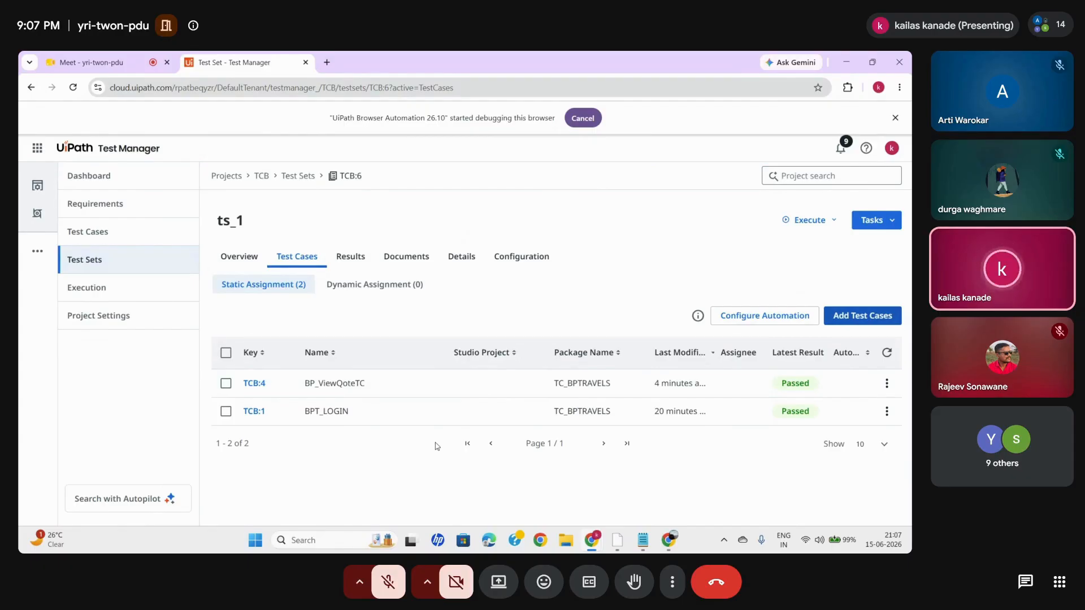
- Open the project's execution results list to examine the previous automated runs
{"action": "left_click", "coordinate": [92, 287]}
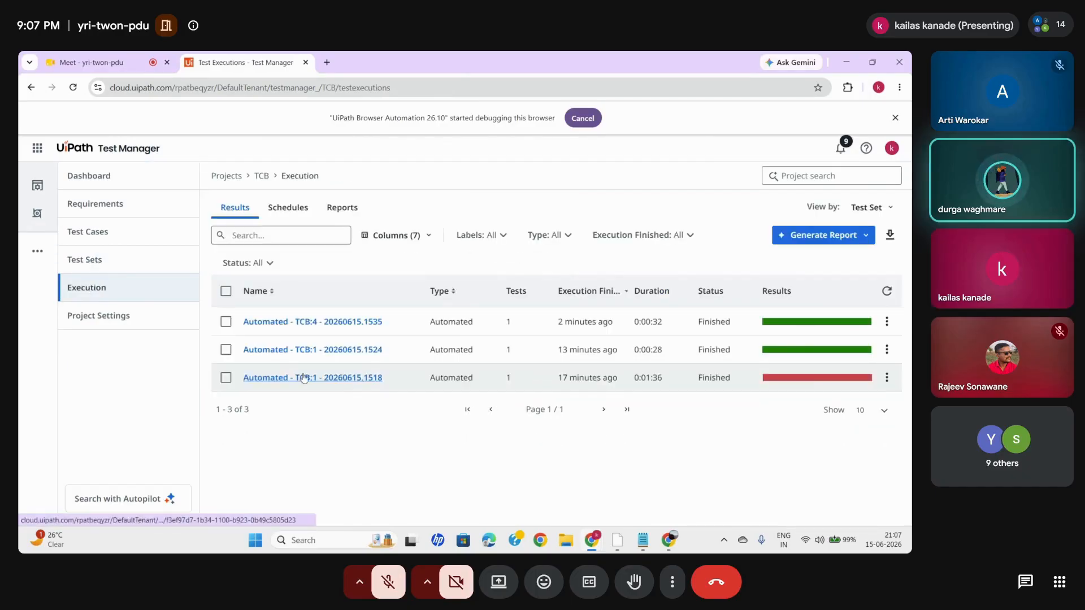
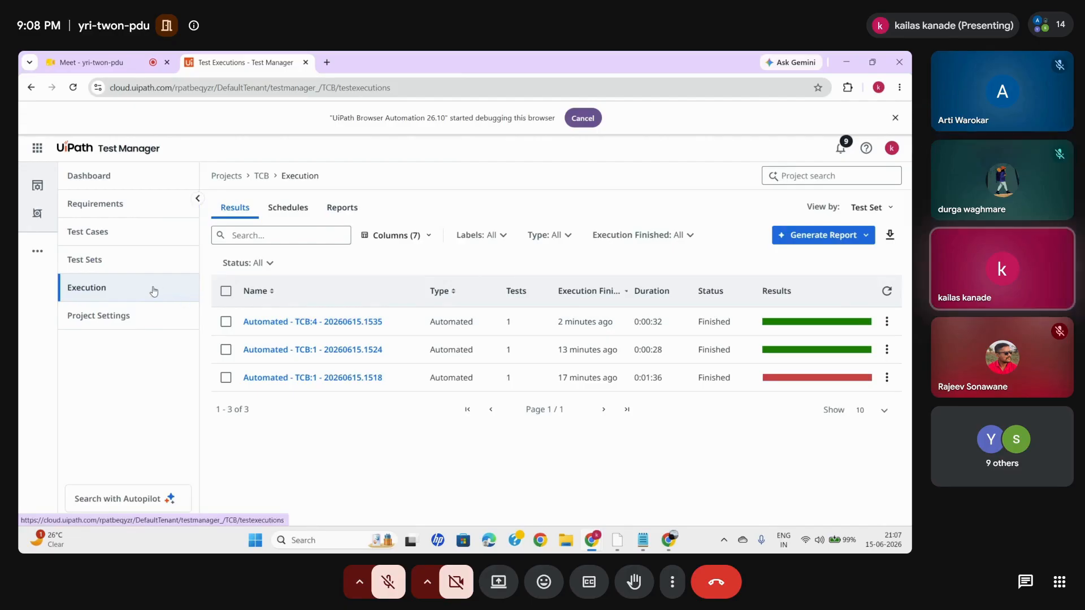
- Open test set ts_1 and select its statically assigned test cases BP_ViewQoteTC and BPT_LOGIN to review them
{"action": "left_click", "coordinate": [125, 266]}
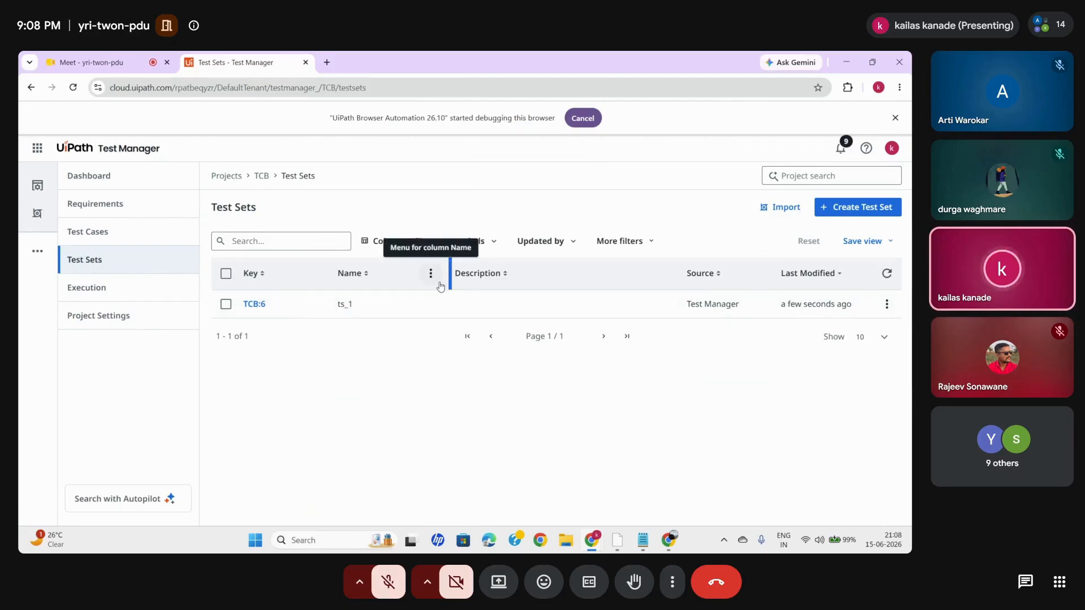
{"action": "left_click", "coordinate": [249, 305]}
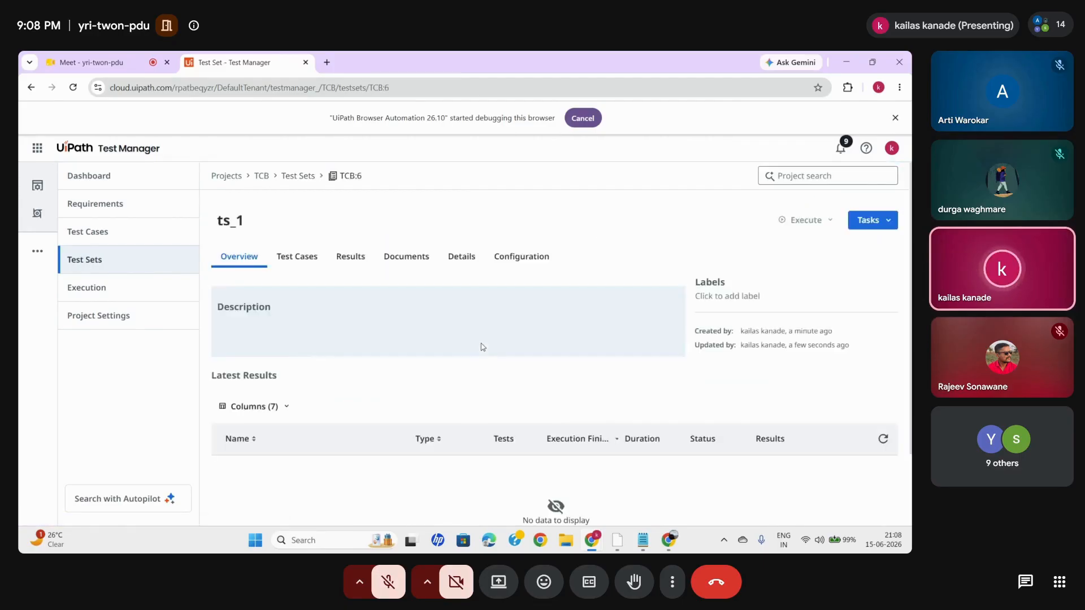
{"action": "left_click", "coordinate": [301, 260]}
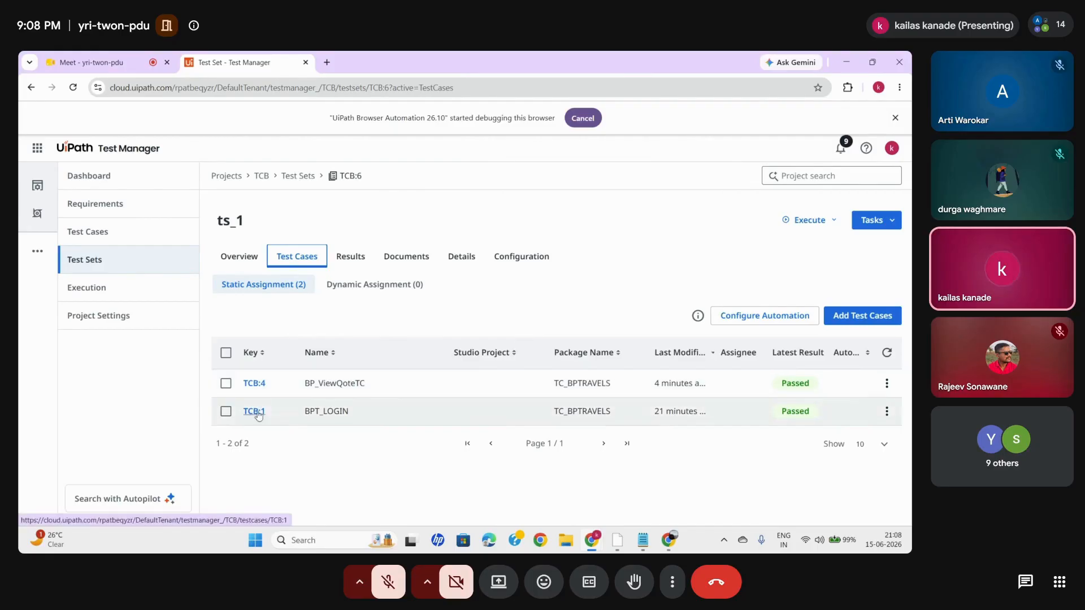
{"action": "left_click", "coordinate": [226, 411]}
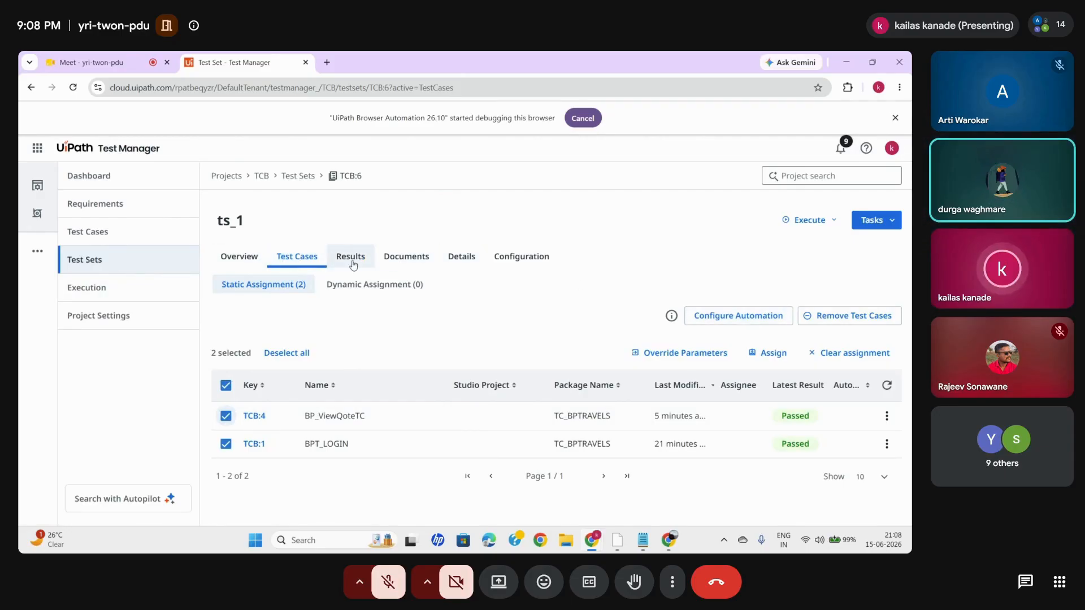
- Open the test case BP_ViewQoteTC and examine its latest results and assigned automation
{"action": "left_click", "coordinate": [114, 240]}
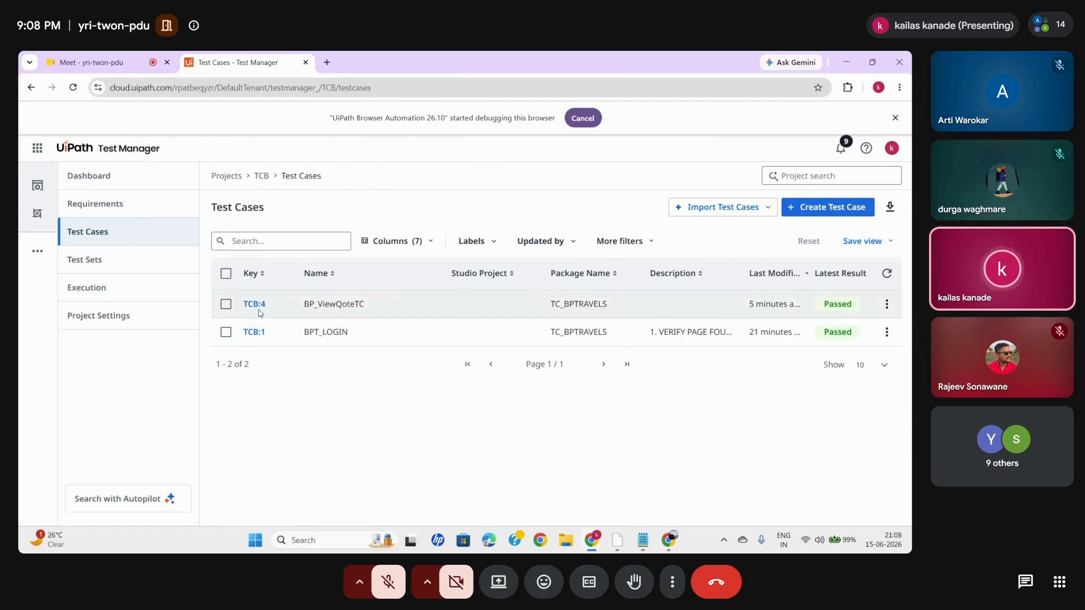
{"action": "left_click", "coordinate": [255, 305]}
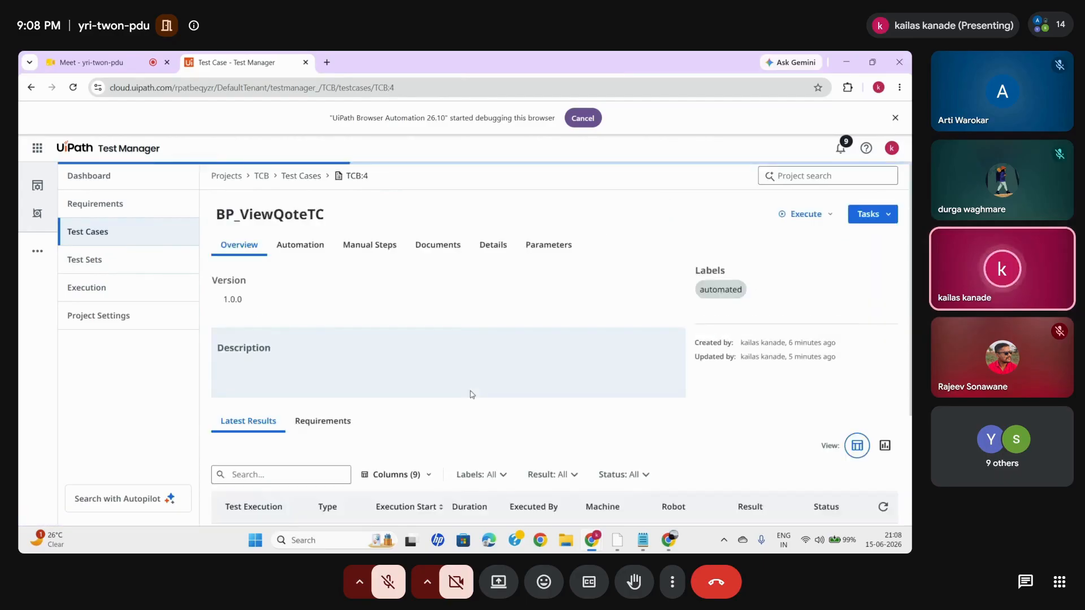
{"action": "scroll", "coordinate": [615, 410], "scroll_direction": "down", "scroll_amount": 2}
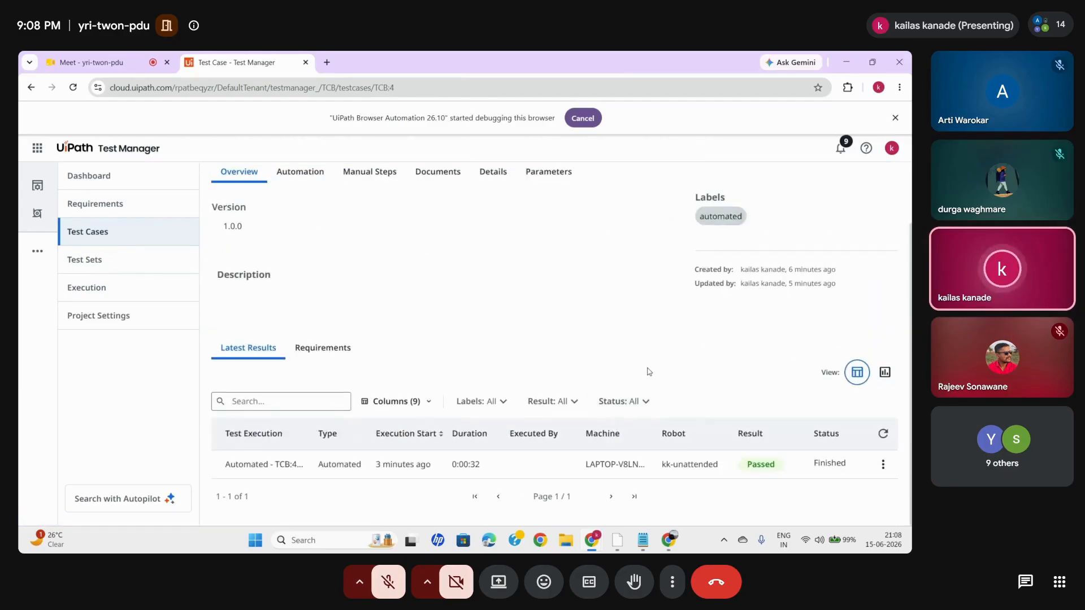
{"action": "scroll", "coordinate": [774, 391], "scroll_direction": "up", "scroll_amount": 2}
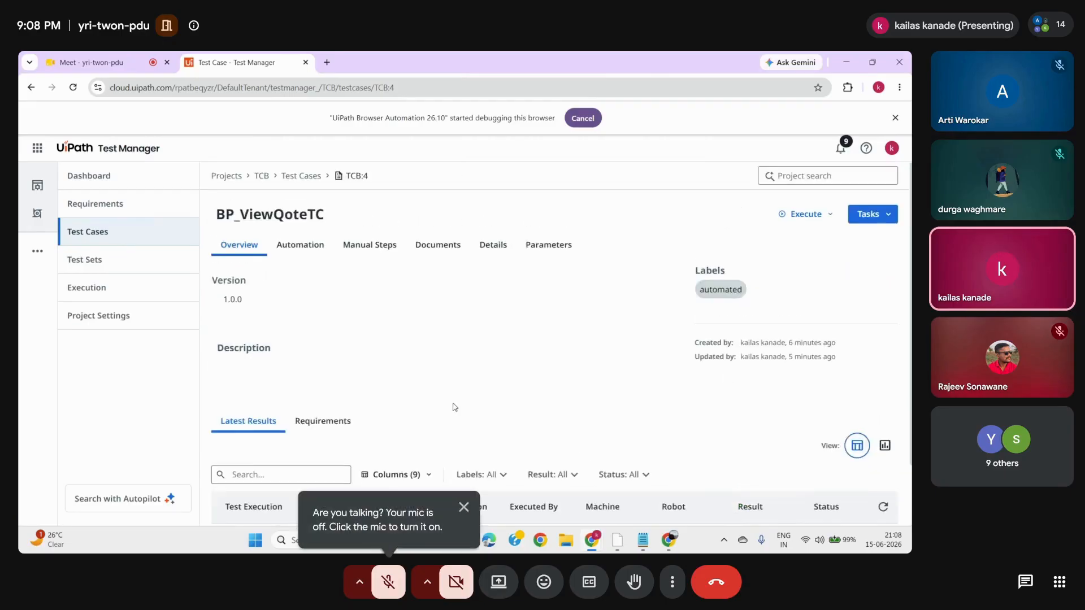
{"action": "scroll", "coordinate": [273, 465], "scroll_direction": "down", "scroll_amount": 2}
{"action": "scroll", "coordinate": [351, 310], "scroll_direction": "up", "scroll_amount": 2}
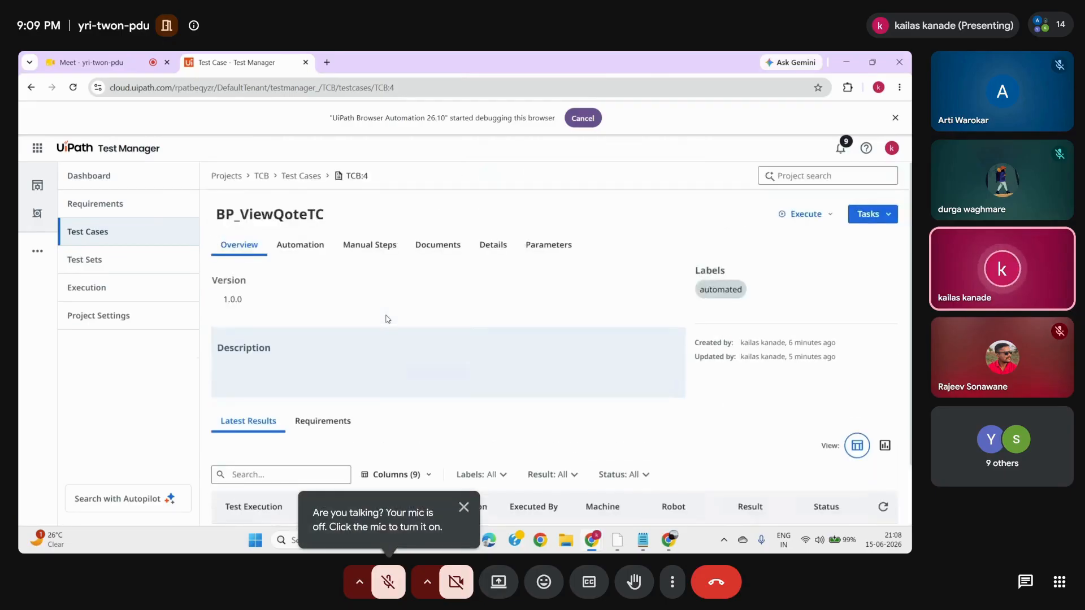
{"action": "left_click", "coordinate": [313, 252]}
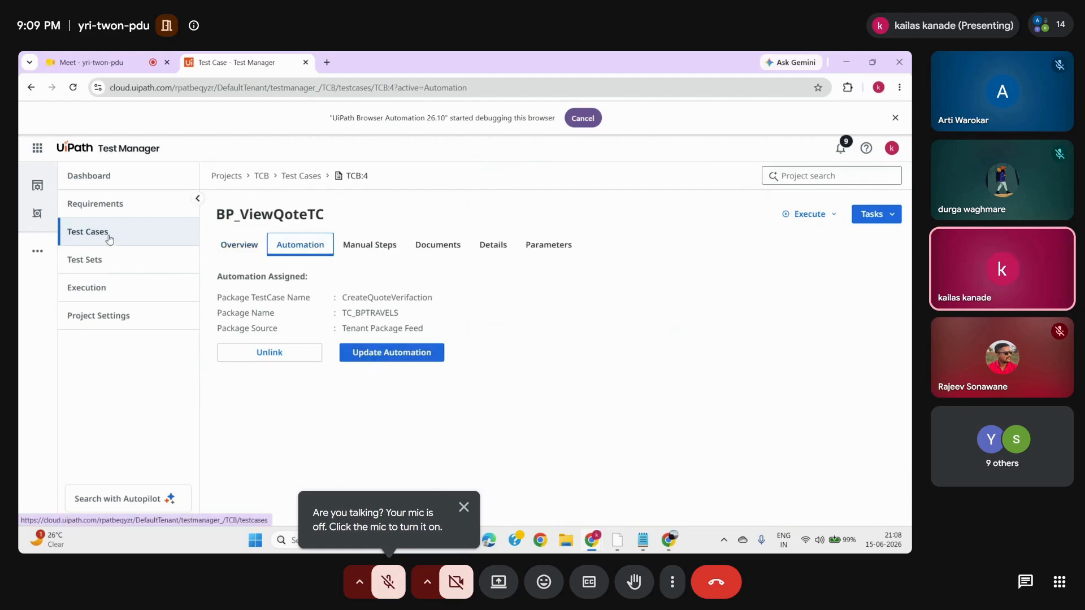
- Open the execution Automated - TCB:4 - 20260615.1535 and examine the assertions of its BP_ViewQoteTC result
{"action": "left_click", "coordinate": [86, 288]}
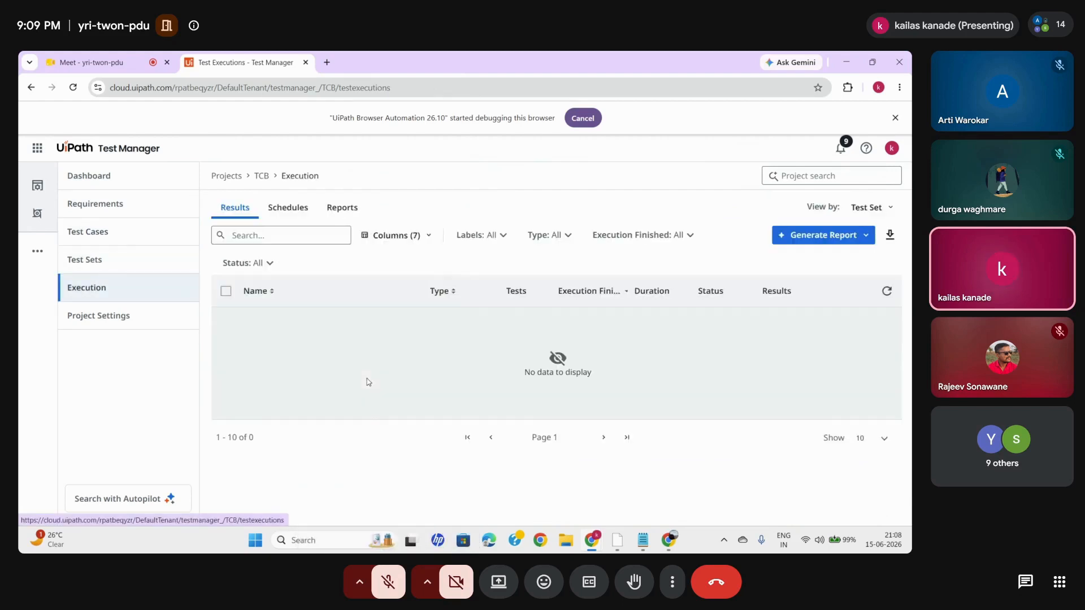
{"action": "left_click", "coordinate": [277, 322]}
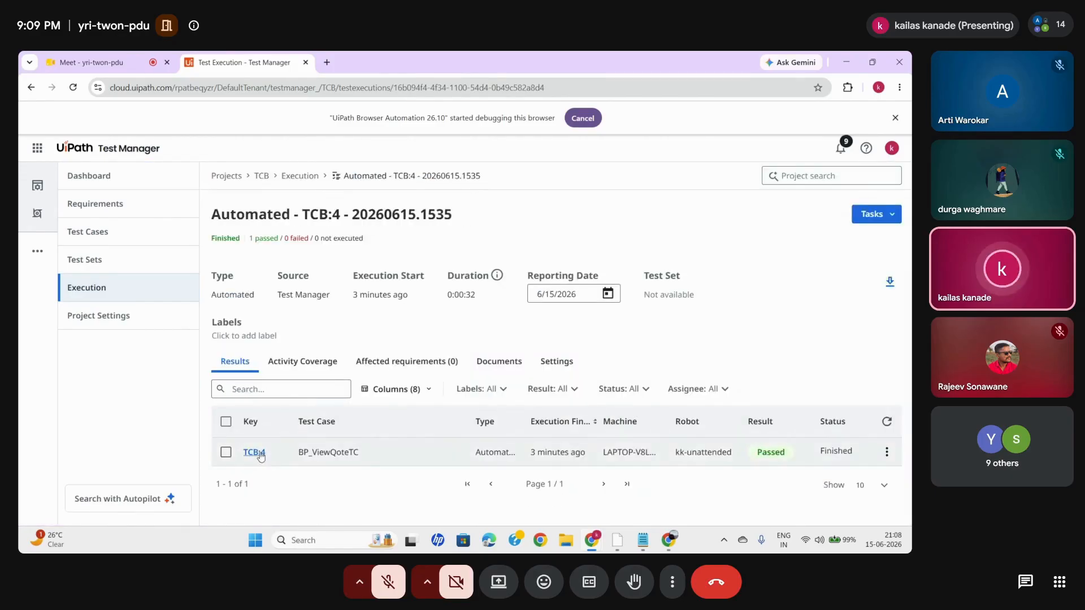
{"action": "left_click", "coordinate": [259, 453]}
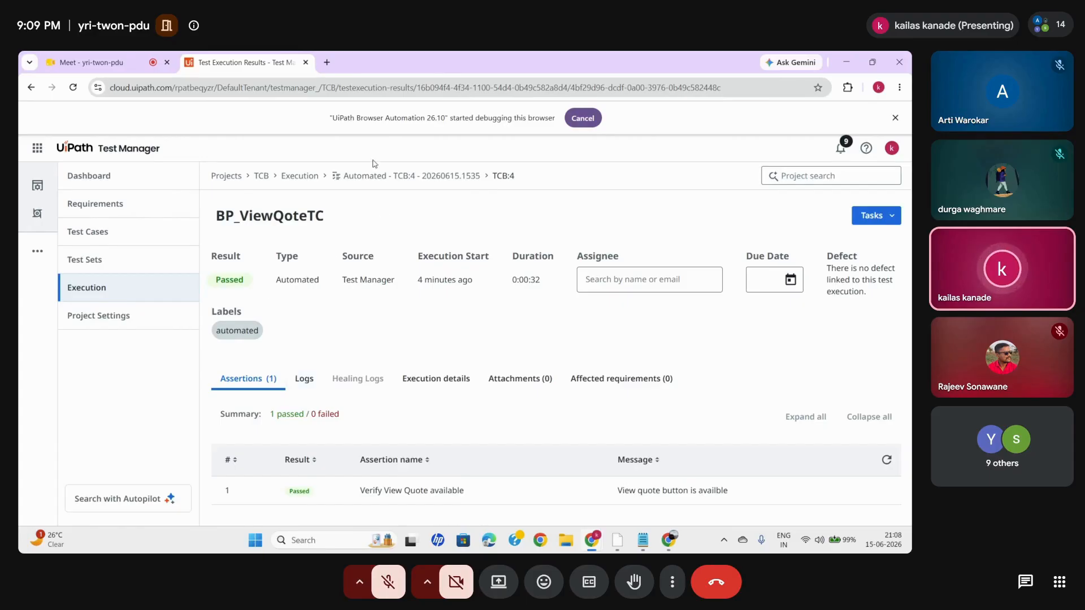
- Return to the execution results and download the Automated - TCB:1 - 20260615.1524 execution report as PDF
{"action": "left_click", "coordinate": [311, 176]}
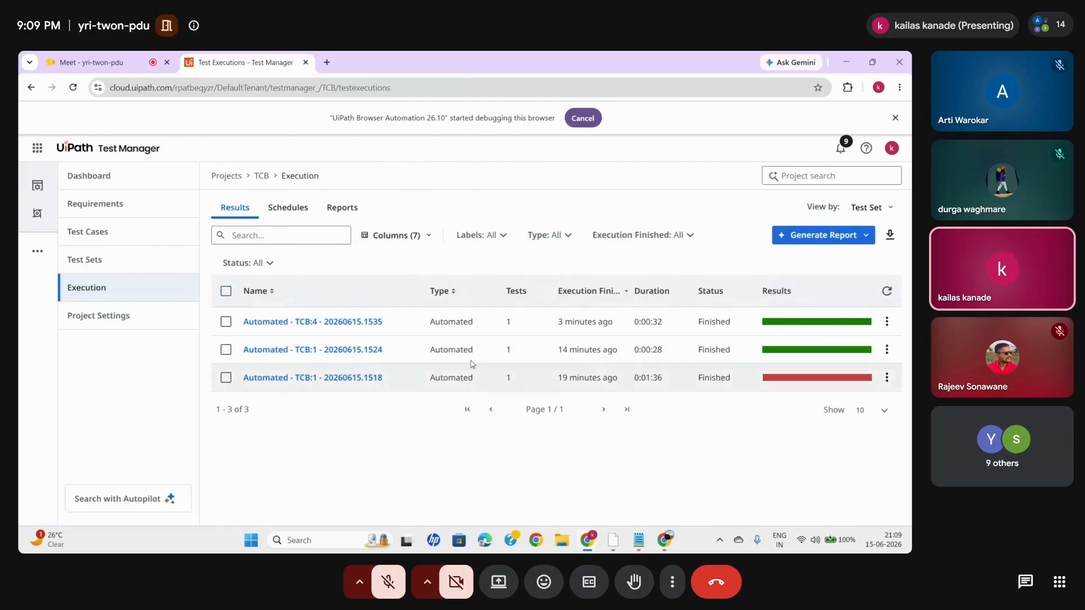
{"action": "left_click", "coordinate": [303, 351]}
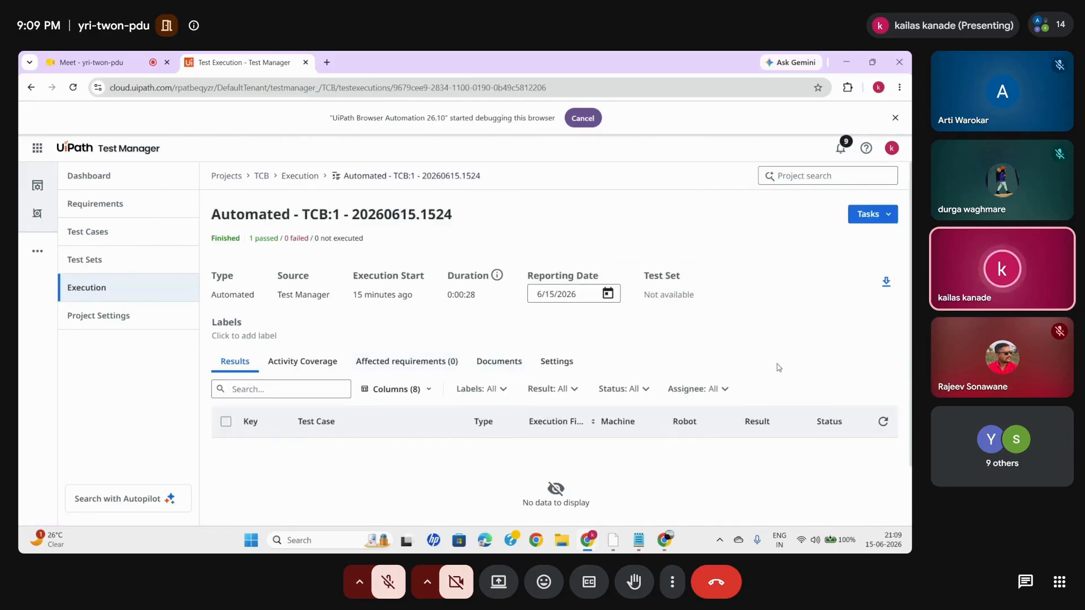
{"action": "left_click", "coordinate": [890, 282]}
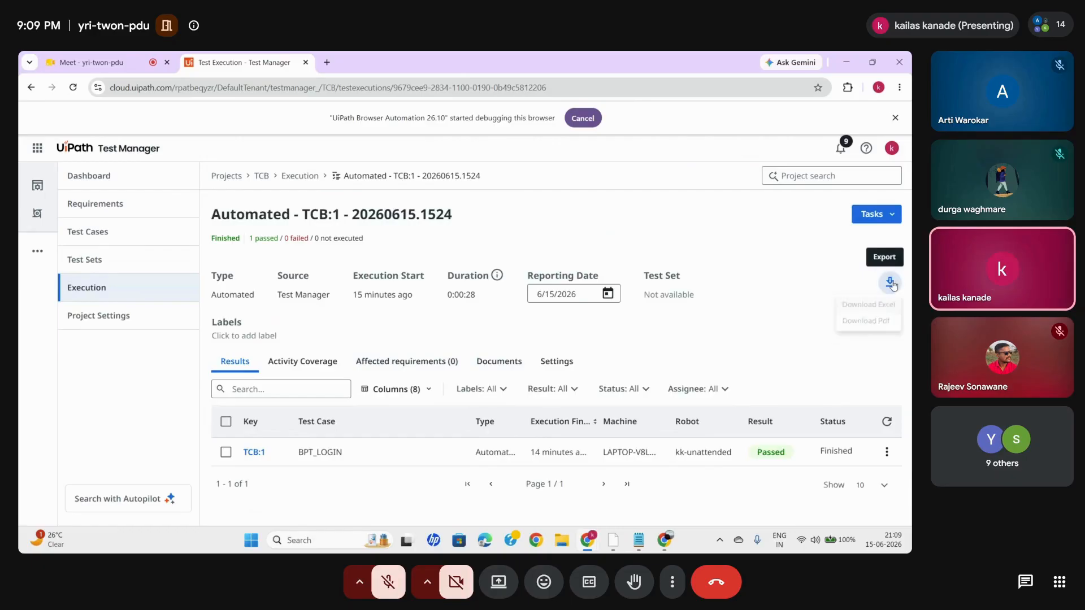
{"action": "left_click", "coordinate": [859, 326]}
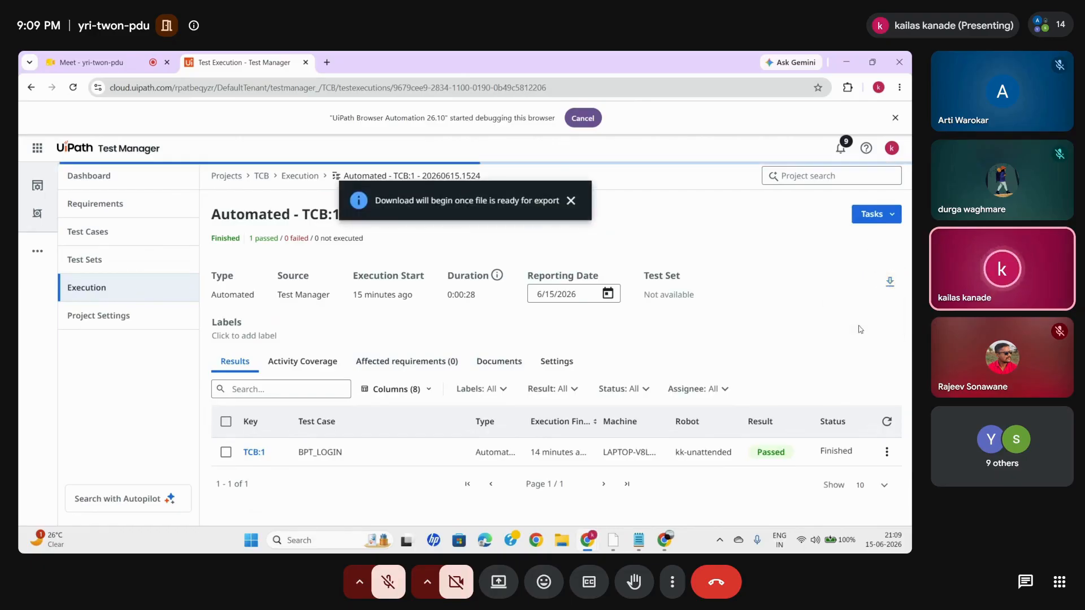